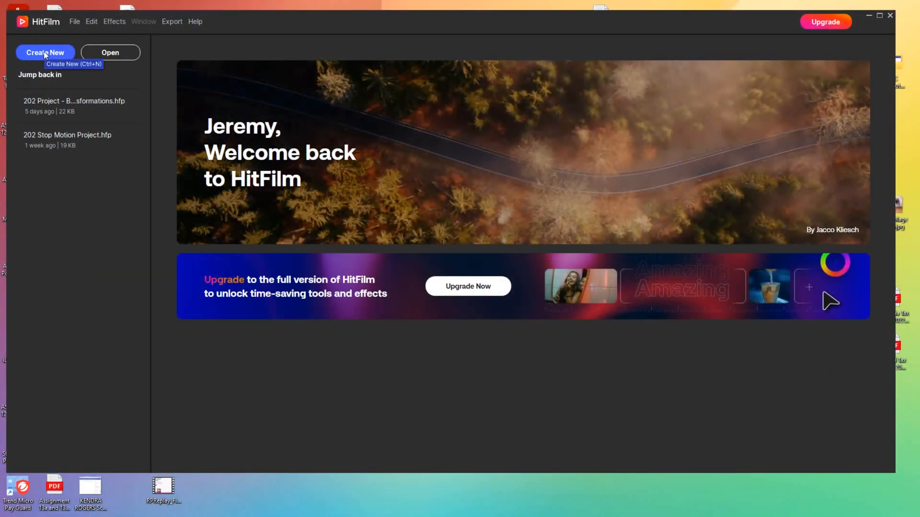
Start a new project with the Custom template, entering a frame width of 960 and a height of 780 pixels.
click(46, 53)
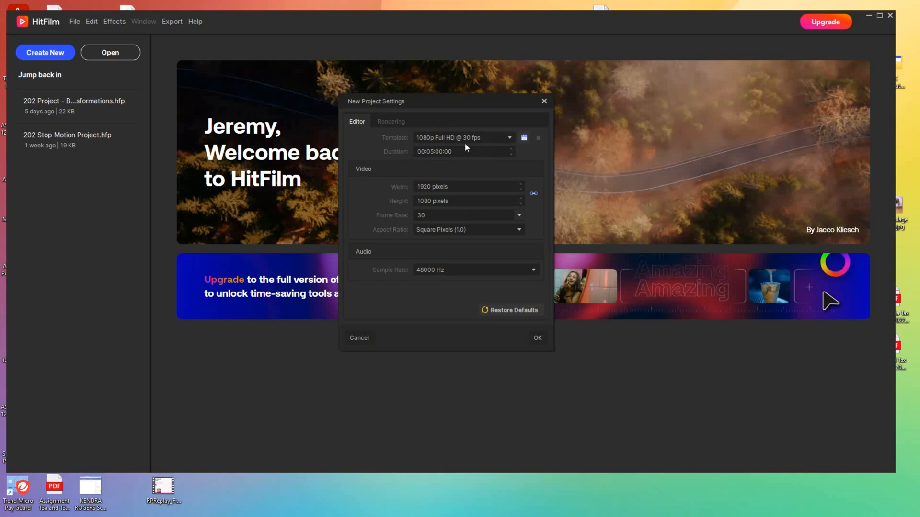
click(497, 138)
scroll(525, 237, down, 5)
click(472, 406)
click(424, 187)
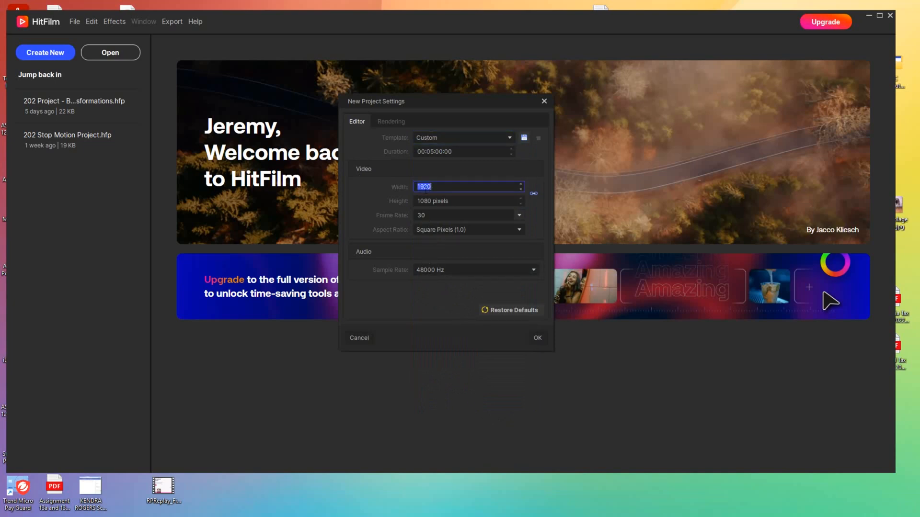
text(960)
click(440, 201)
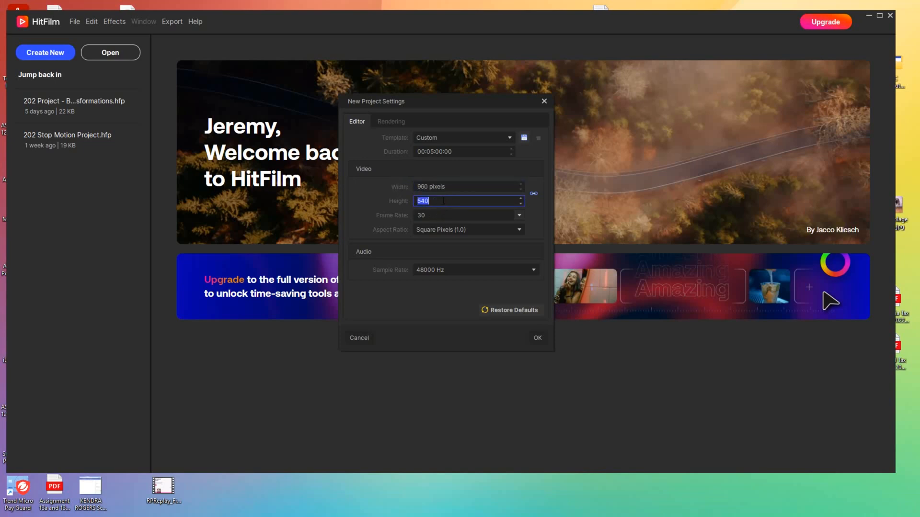
text(780)
key(Tab)
Set the frame rate to 29.97 and the duration to 00:00:05:00, and create the project.
click(517, 214)
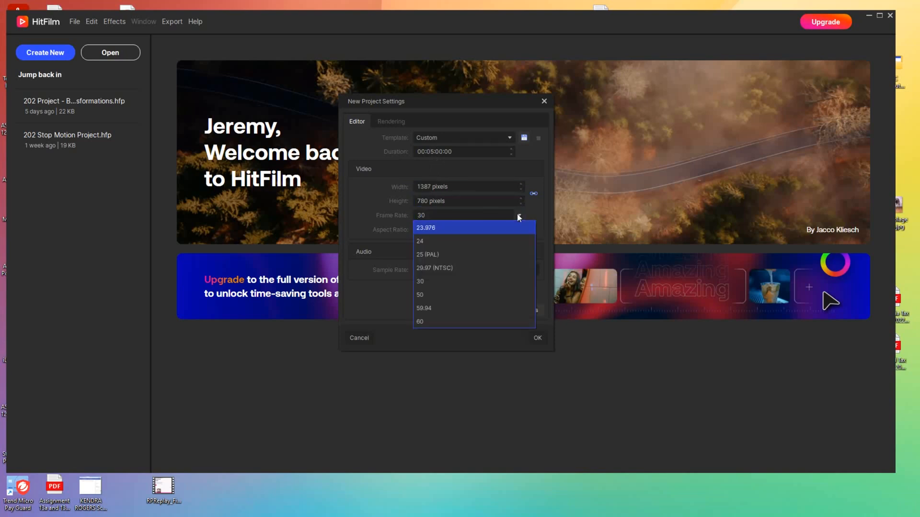
click(432, 267)
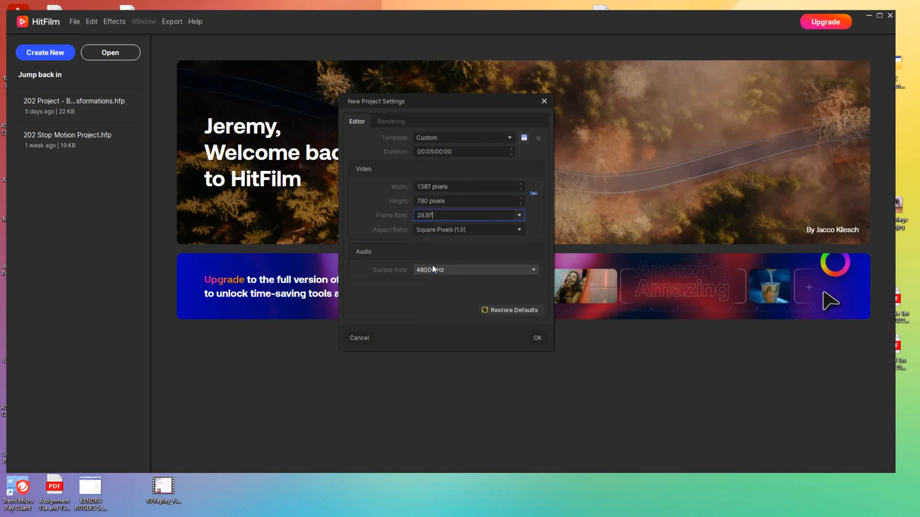
click(440, 215)
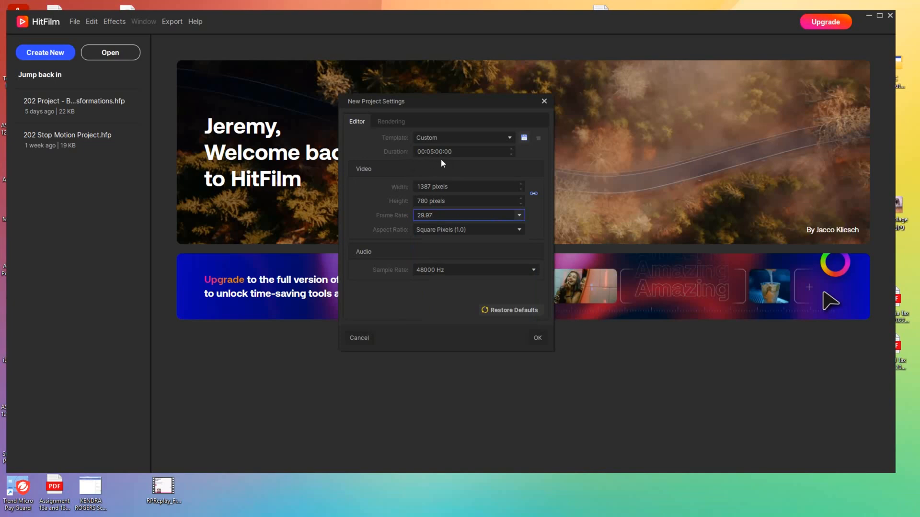
click(430, 152)
click(431, 151)
text(00:)
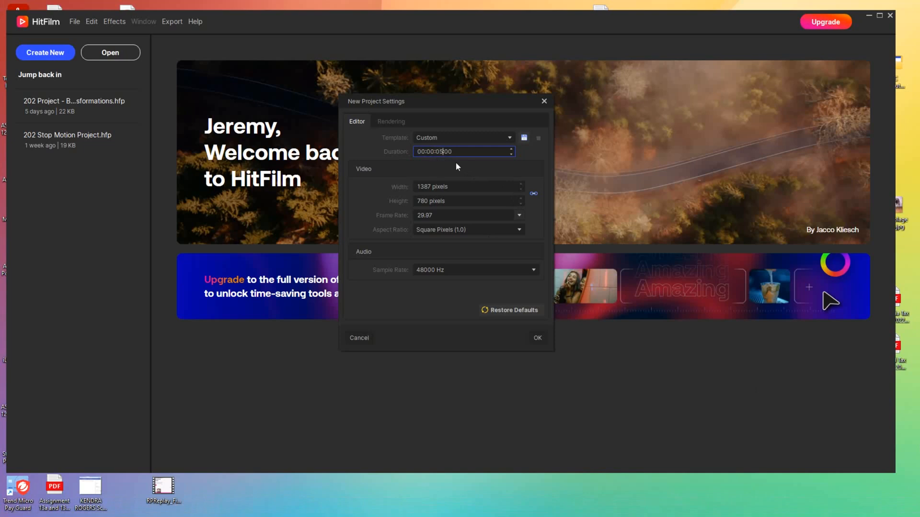
click(536, 341)
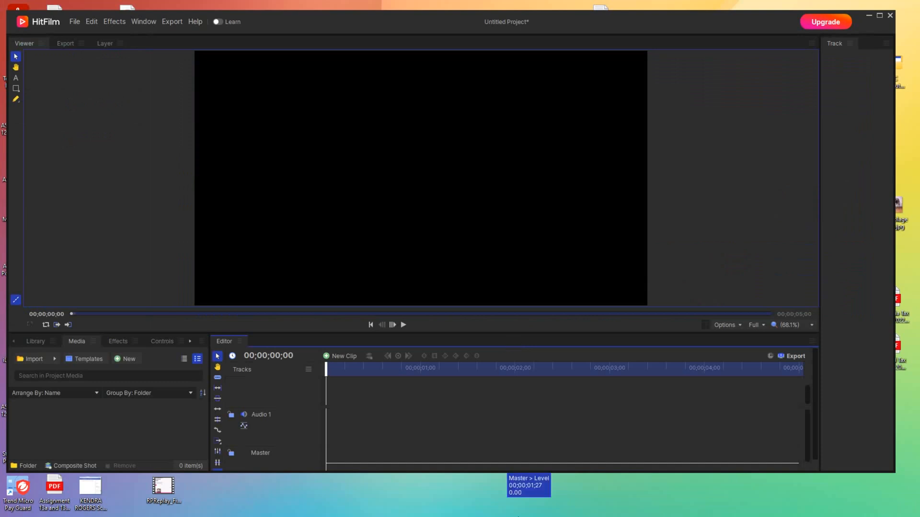
Minimize the video editor and create a desktop folder named Project 6 Resources.
click(869, 18)
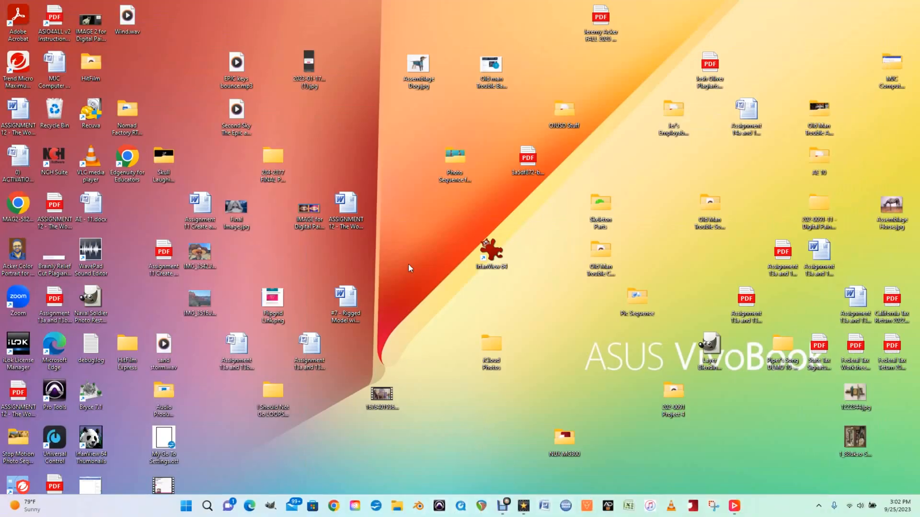
right_click(410, 240)
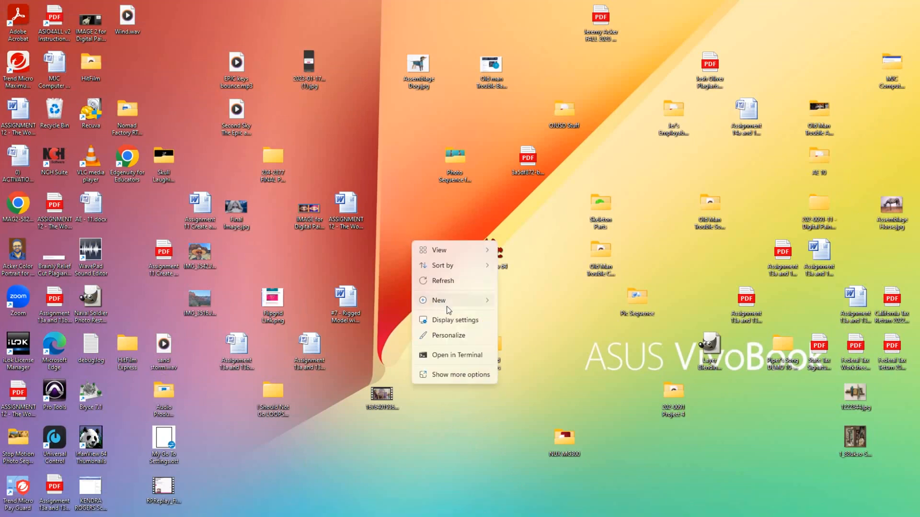
mouse_move(447, 306)
click(515, 303)
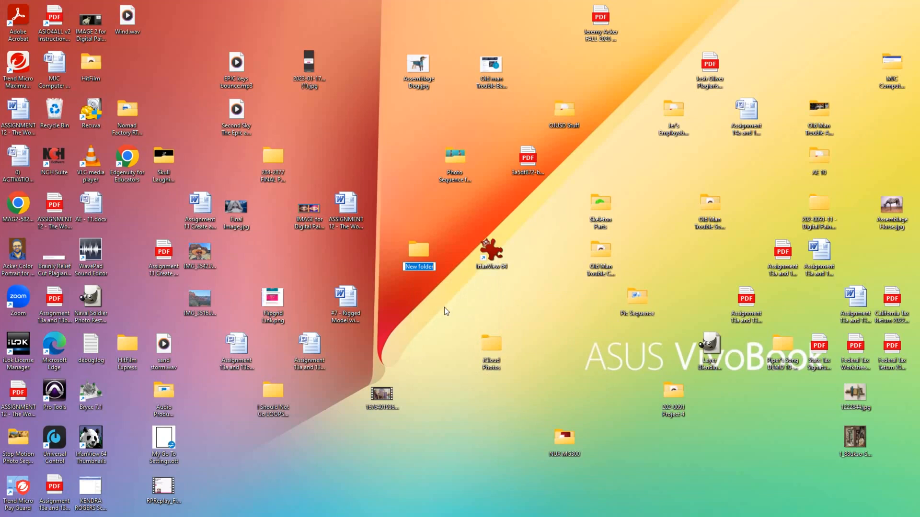
text(Project 6 Resources)
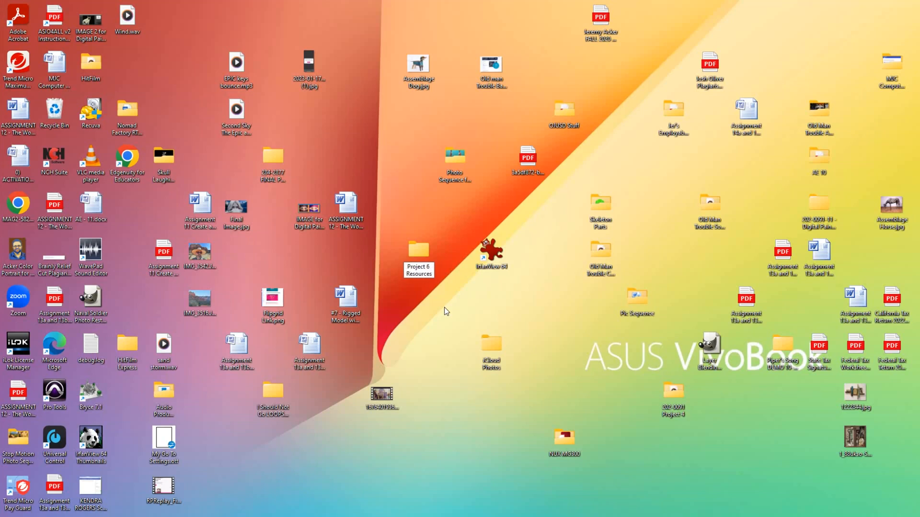
key(Return)
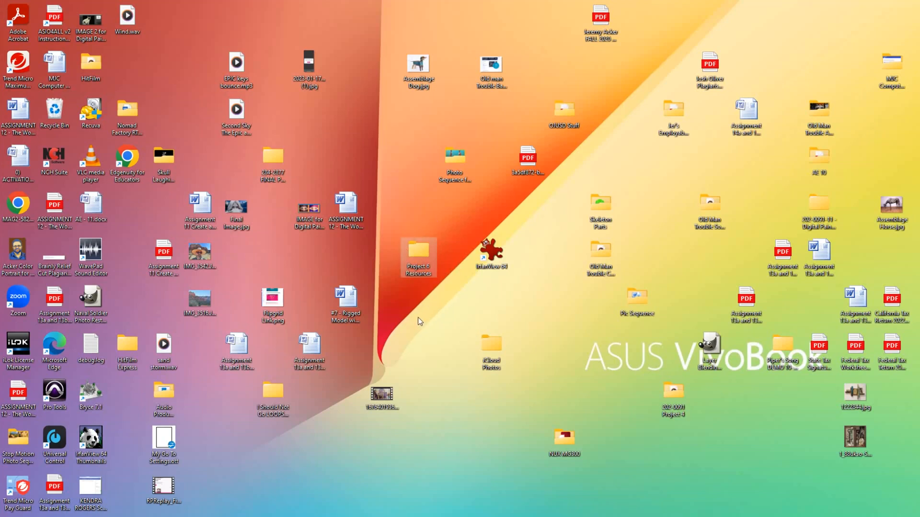
Open Chrome with the personal profile and move the Project 6 Resources folder so the browser window does not cover it.
mouse_move(414, 516)
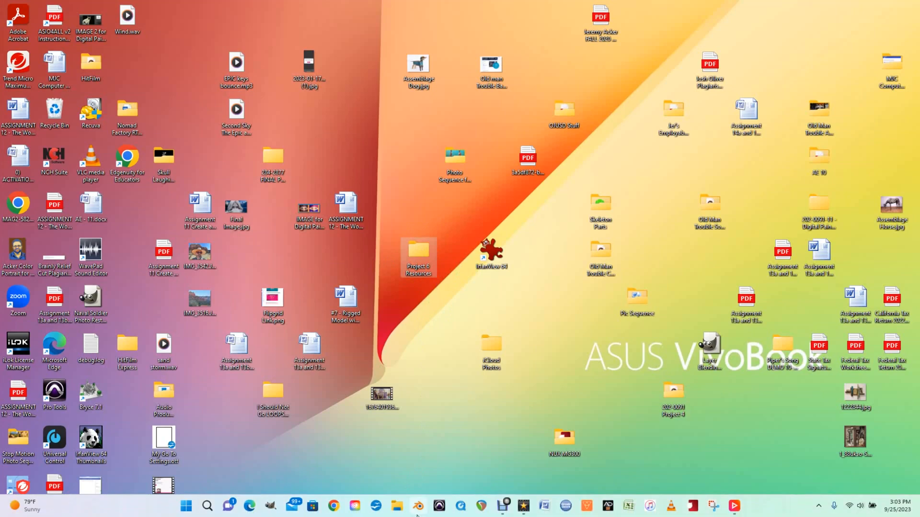
click(334, 507)
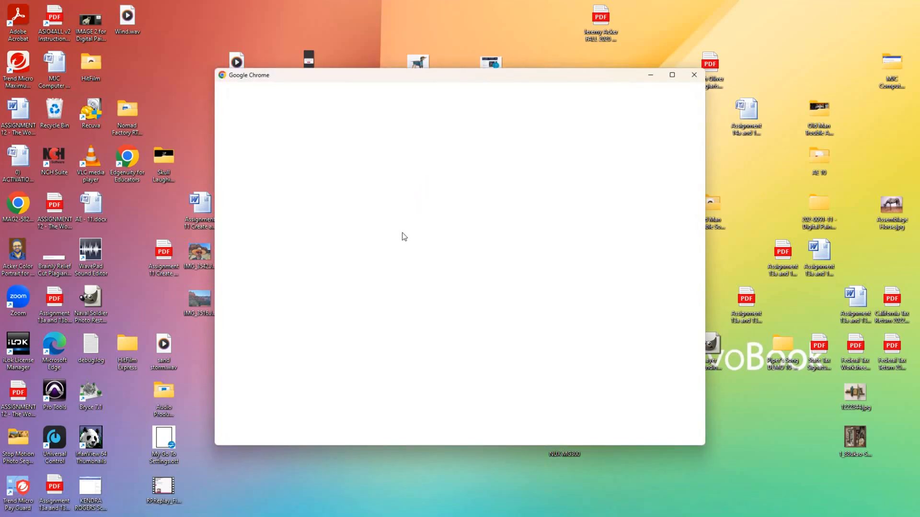
drag(507, 81, 750, 129)
drag(413, 252, 278, 117)
drag(702, 125, 598, 108)
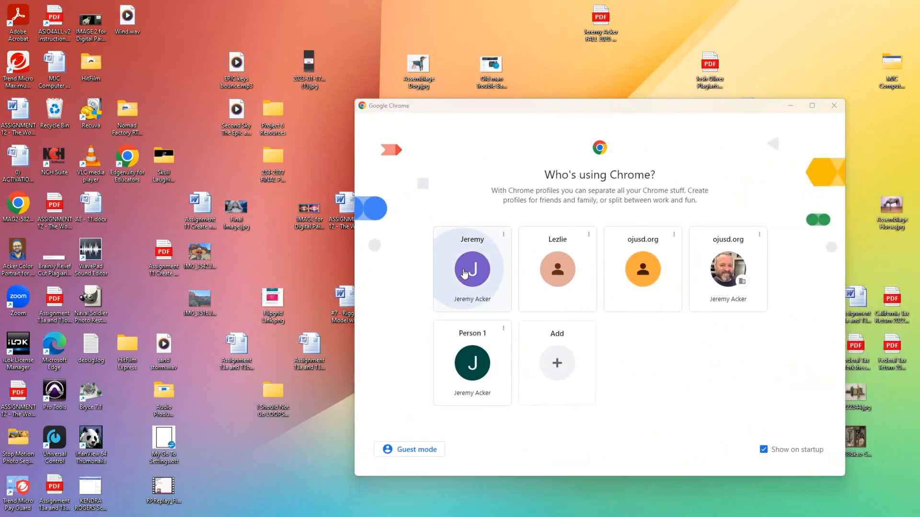
click(464, 274)
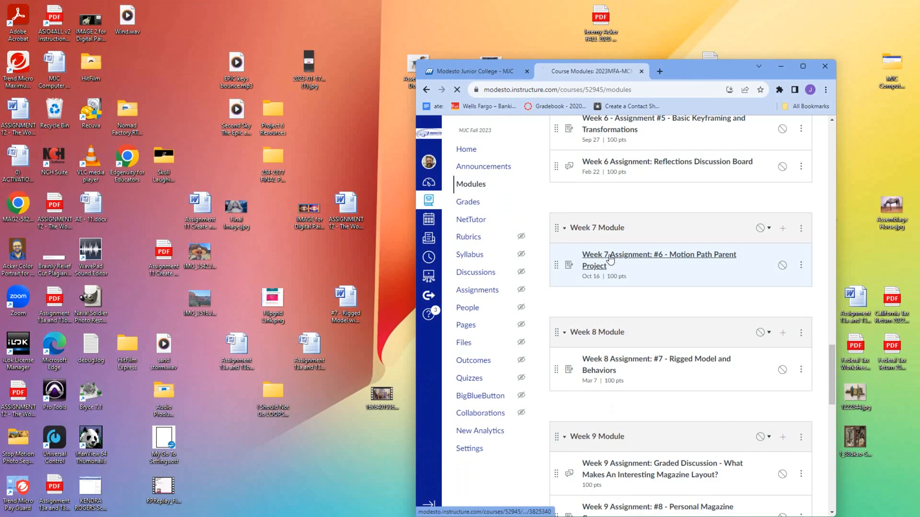
Open Week 7 Assignment #6 - Motion Path Parent Project and go to its Resources for Motion Path Parenting Video page.
click(610, 259)
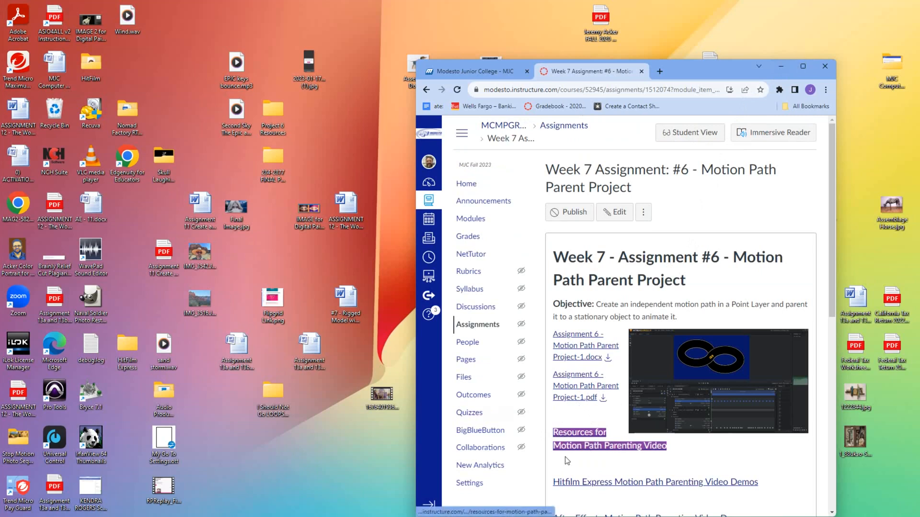
click(569, 435)
drag(839, 244, 838, 253)
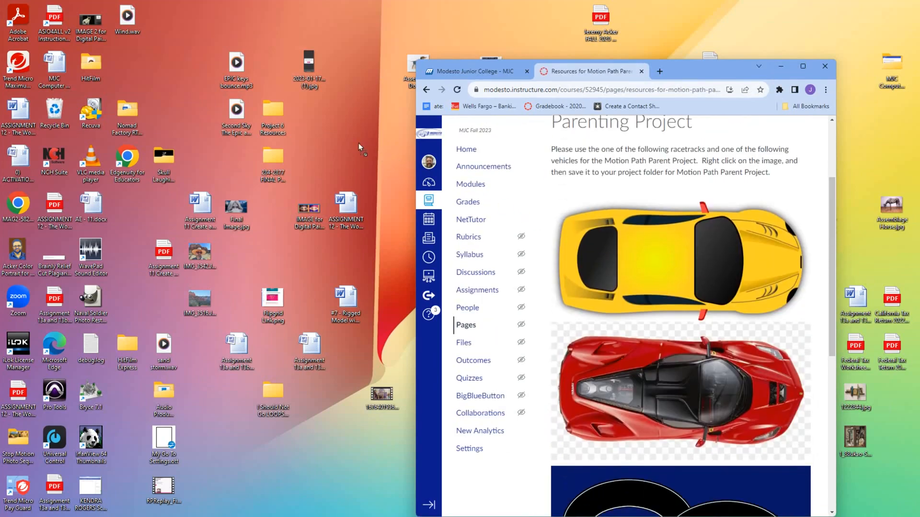
Save the yellow car image from the page into the Project 6 Resources folder and check the folder's contents.
drag(271, 110, 271, 110)
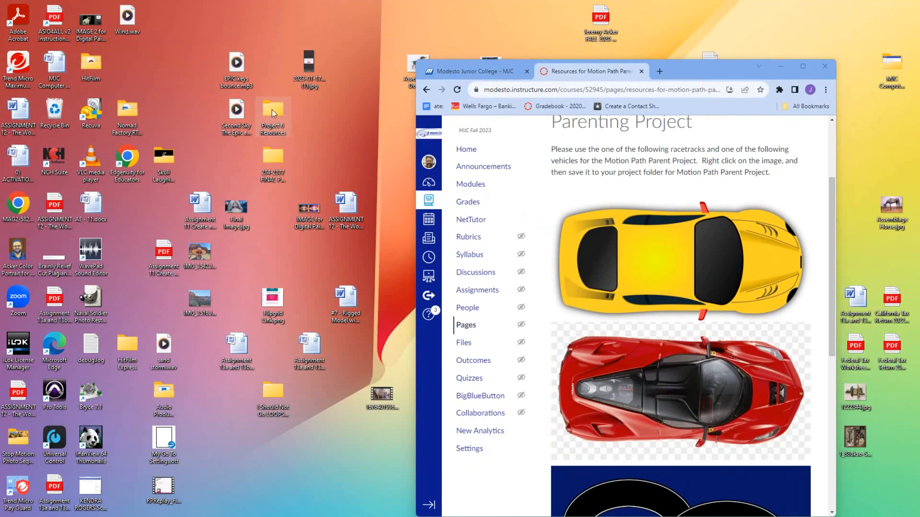
double_click(272, 110)
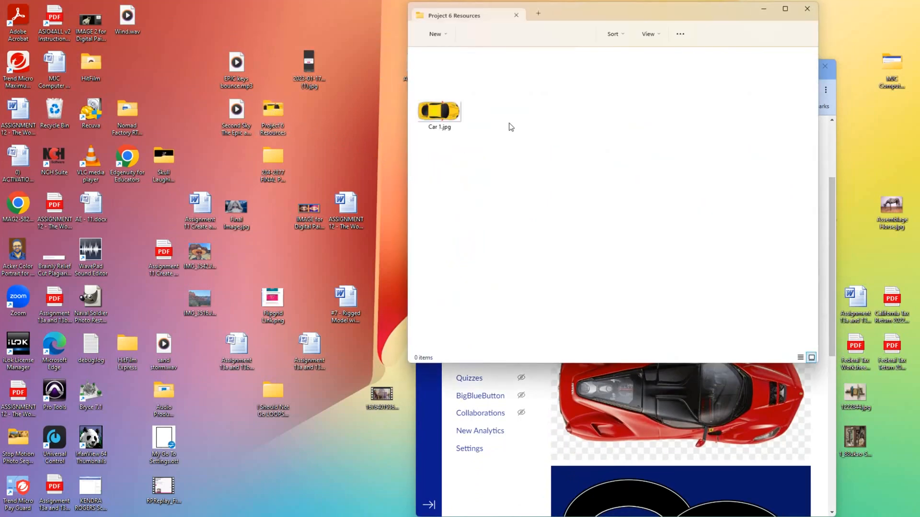
click(809, 13)
Save the figure-eight race track image into the Project 6 Resources folder and check the folder's contents.
scroll(803, 348, down, 4)
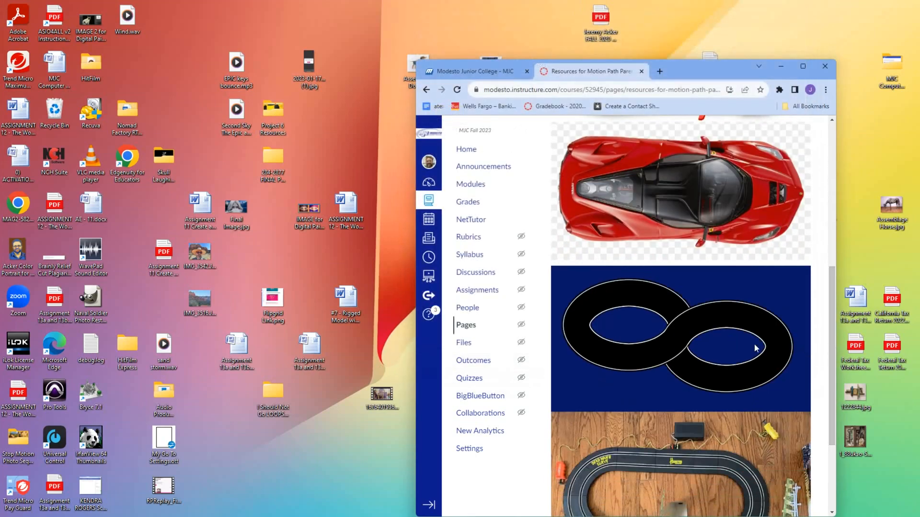
drag(627, 349, 272, 113)
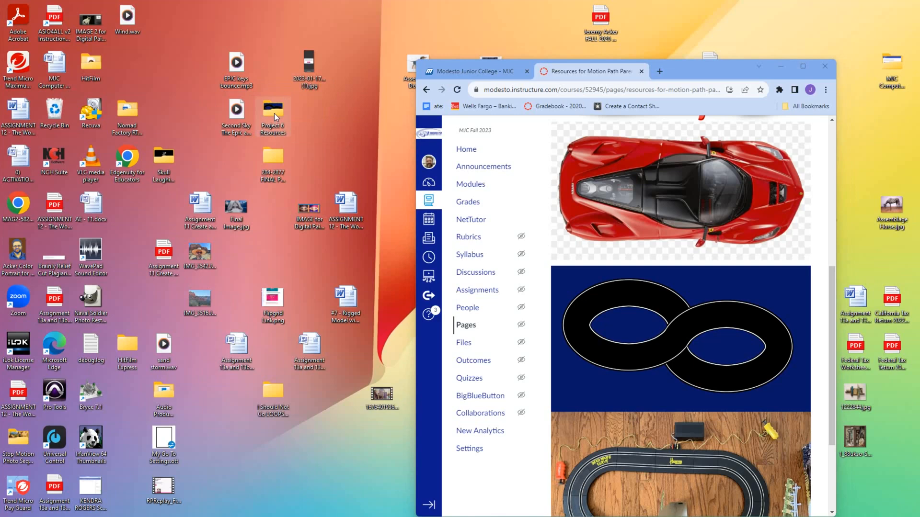
double_click(274, 113)
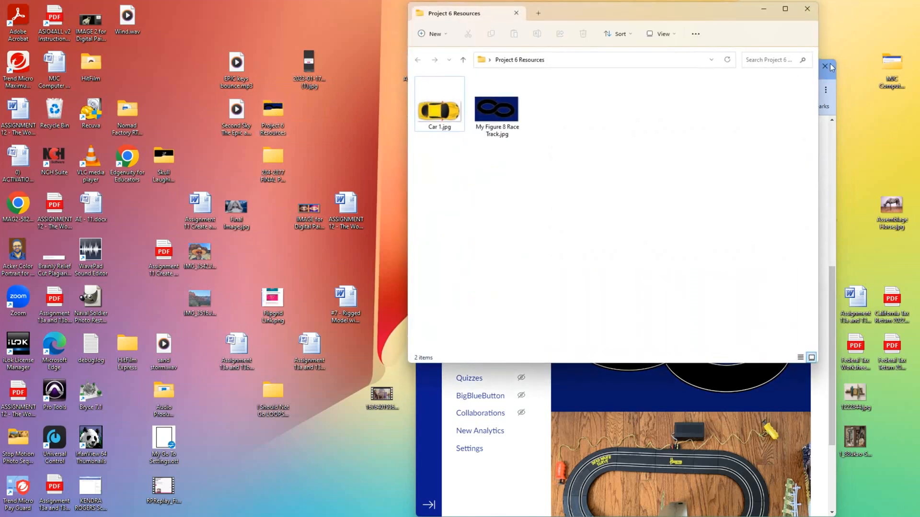
click(807, 8)
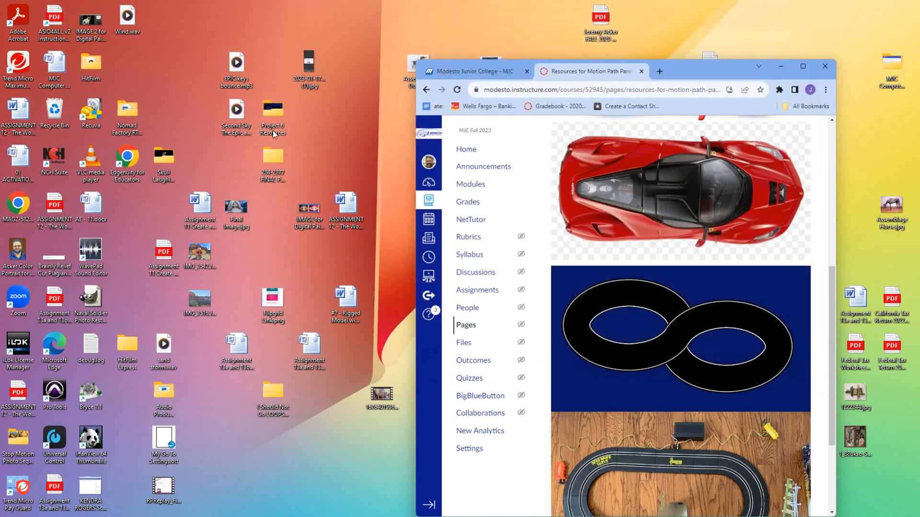
drag(831, 278, 831, 223)
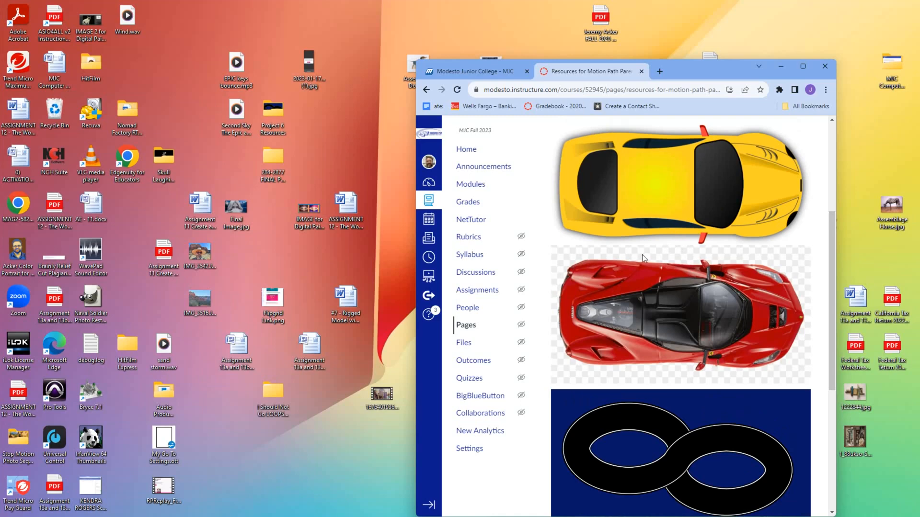
drag(833, 219, 819, 319)
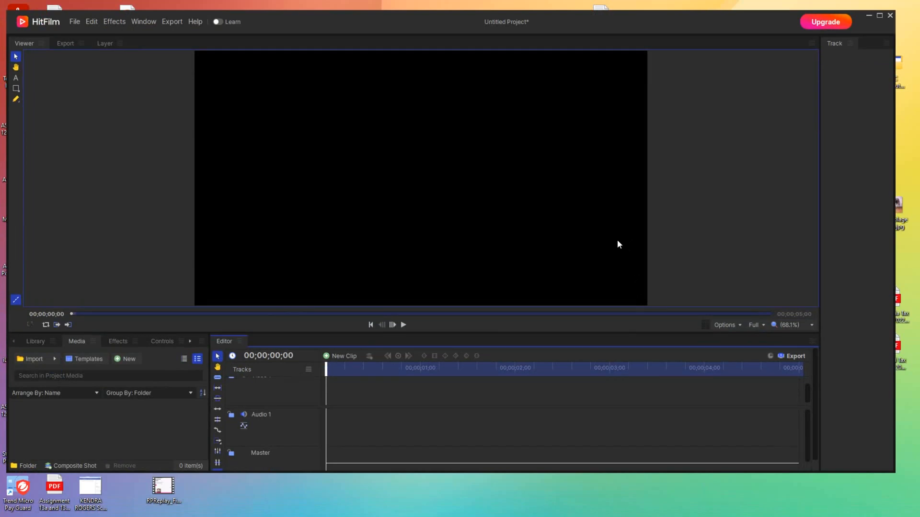
Minimize the video editor, open Car 1.jpg from the Project 6 Resources folder in GIMP and dismiss the About dialog.
click(869, 16)
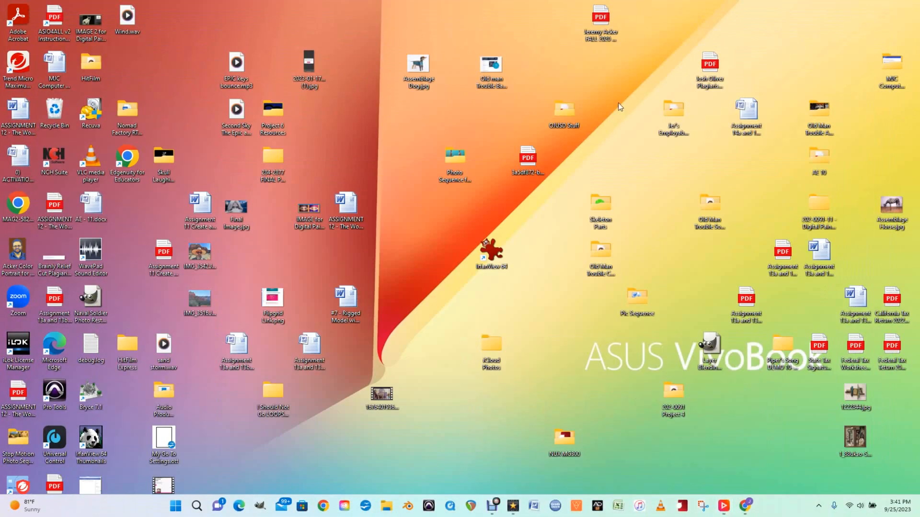
double_click(274, 111)
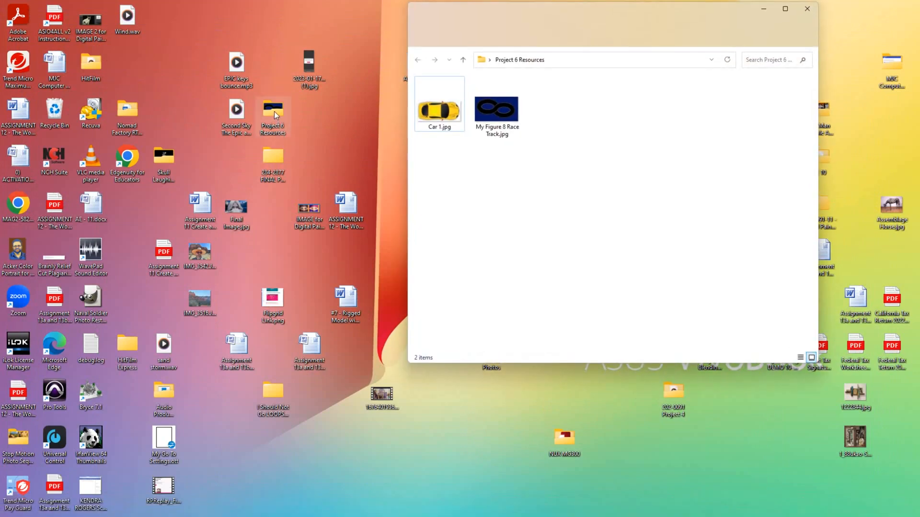
click(438, 113)
right_click(437, 112)
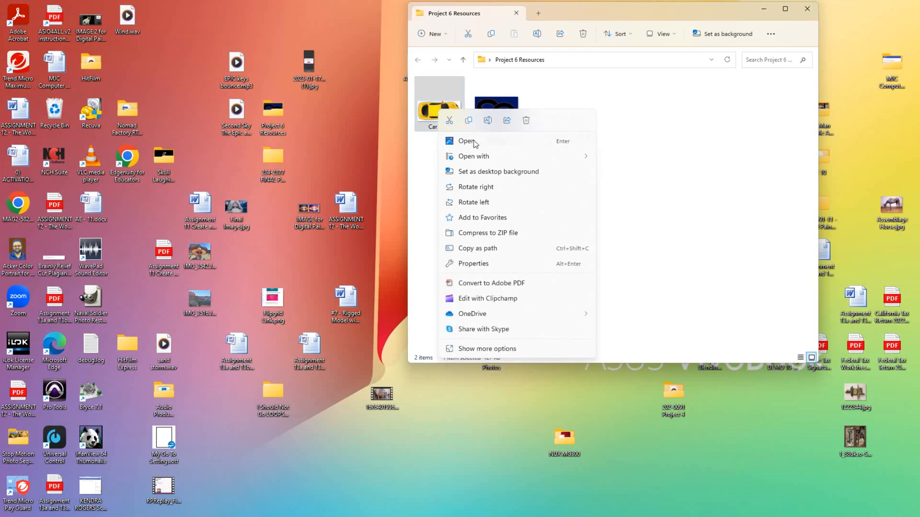
mouse_move(478, 159)
click(621, 158)
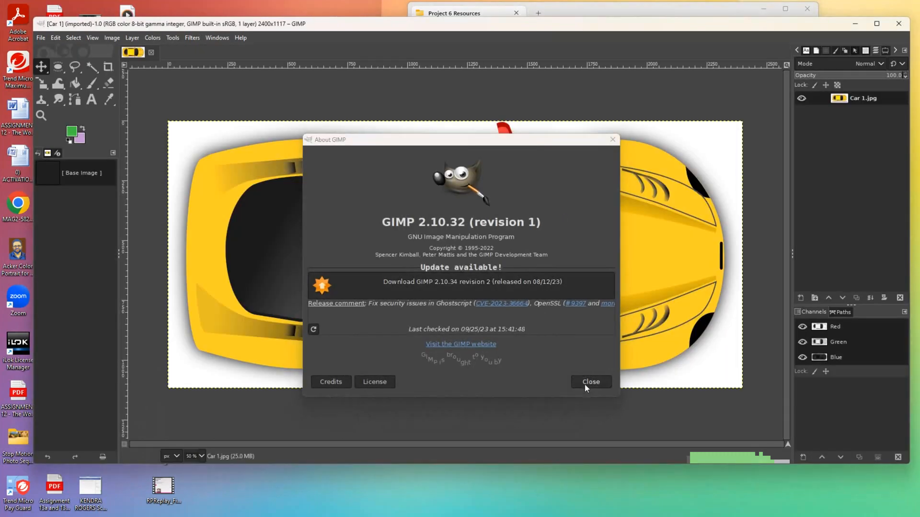
click(586, 382)
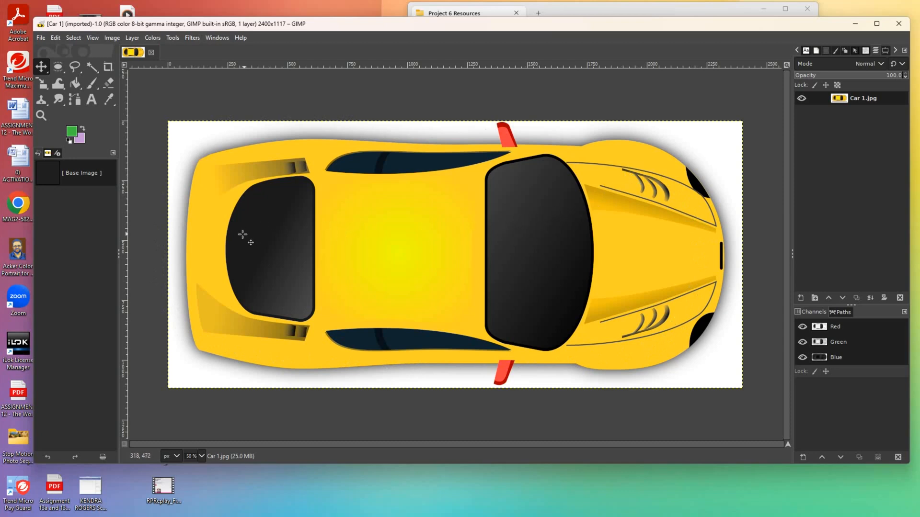
Select the white background around the yellow car with the Fuzzy Select tool.
click(93, 69)
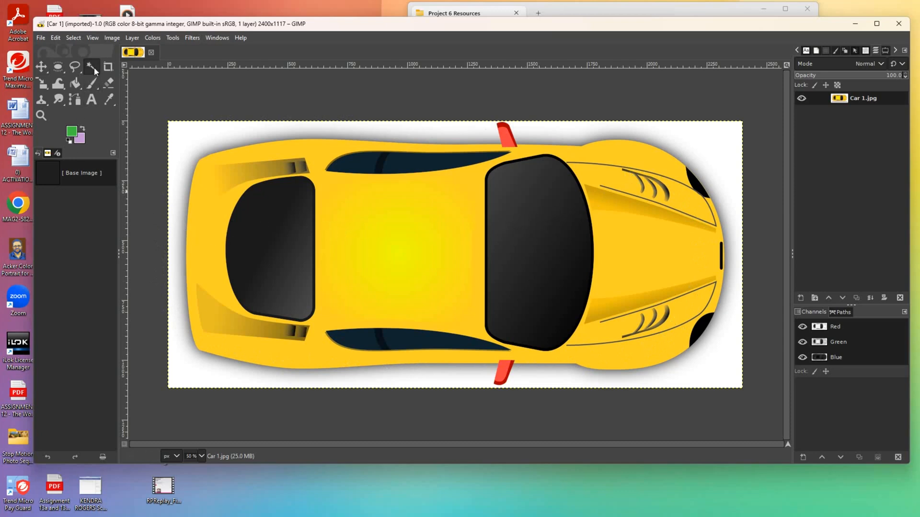
click(180, 139)
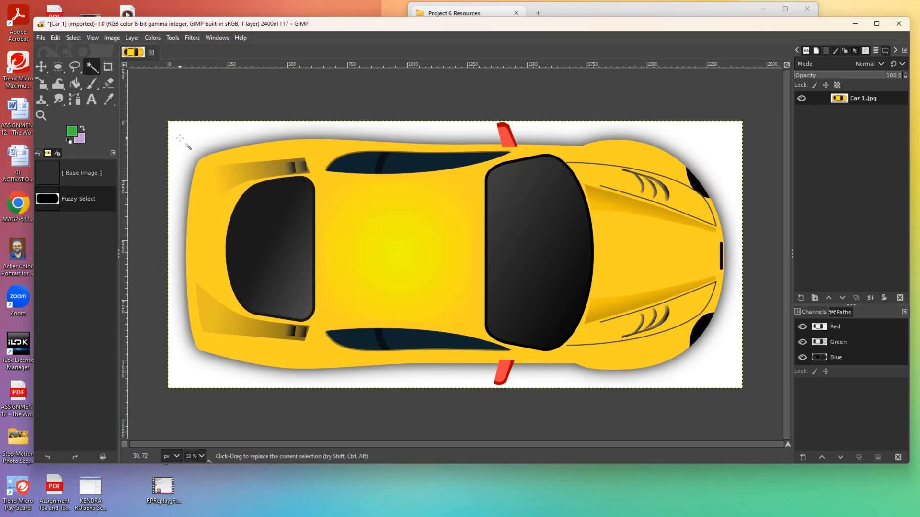
click(186, 135)
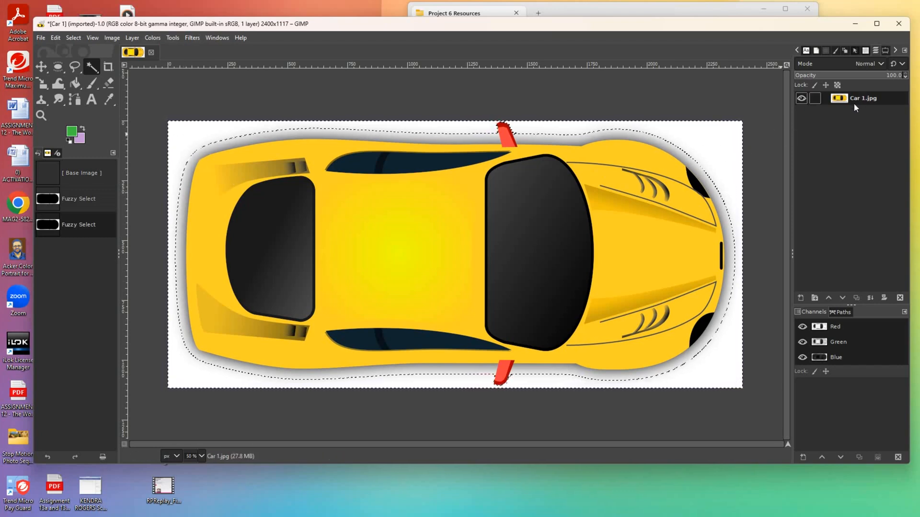
Raise the Fuzzy Select threshold in stages to 102.7, reselecting the background up to the edge of the yellow car.
click(885, 51)
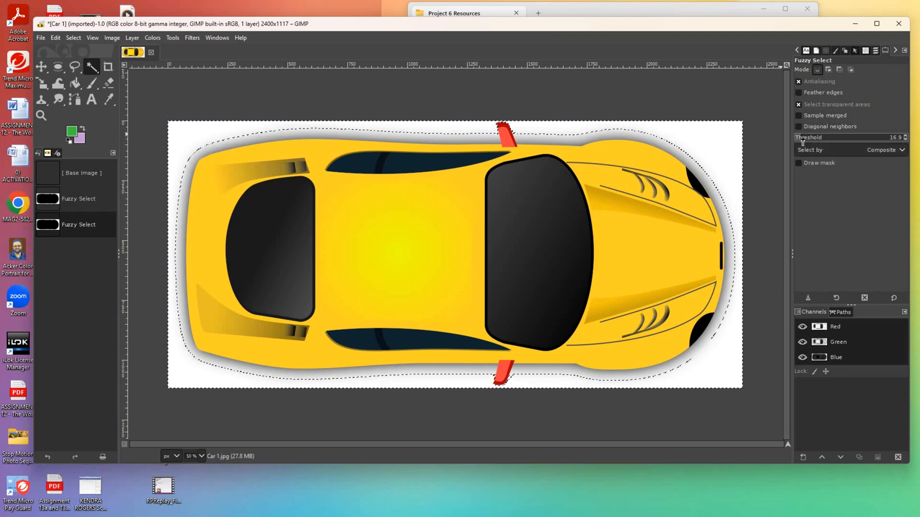
drag(806, 140, 819, 140)
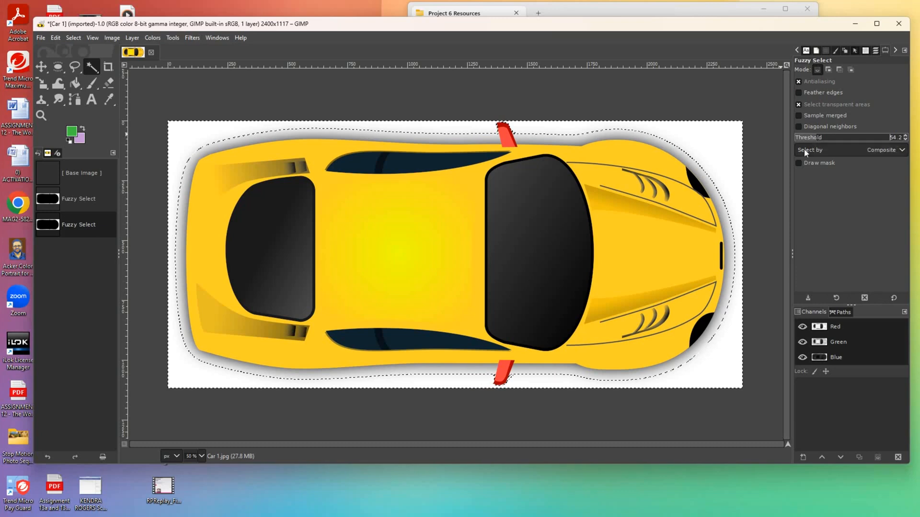
click(726, 157)
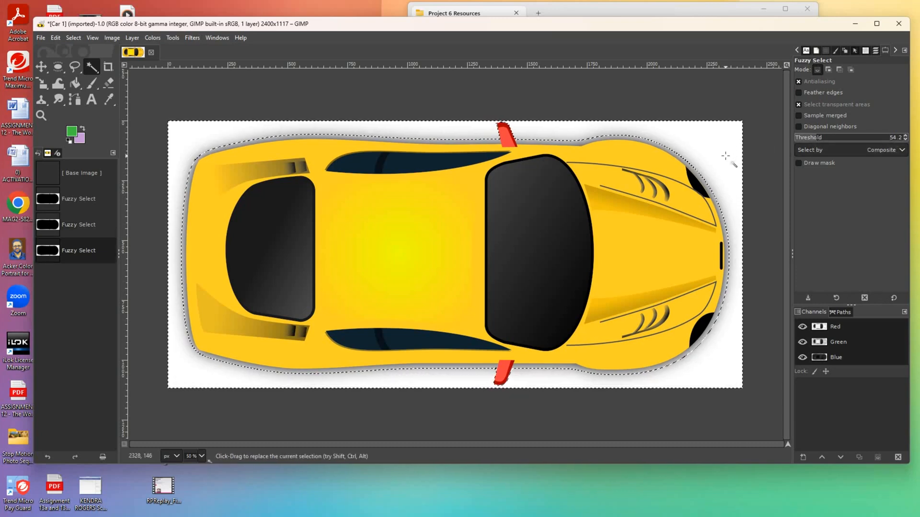
drag(819, 140, 829, 139)
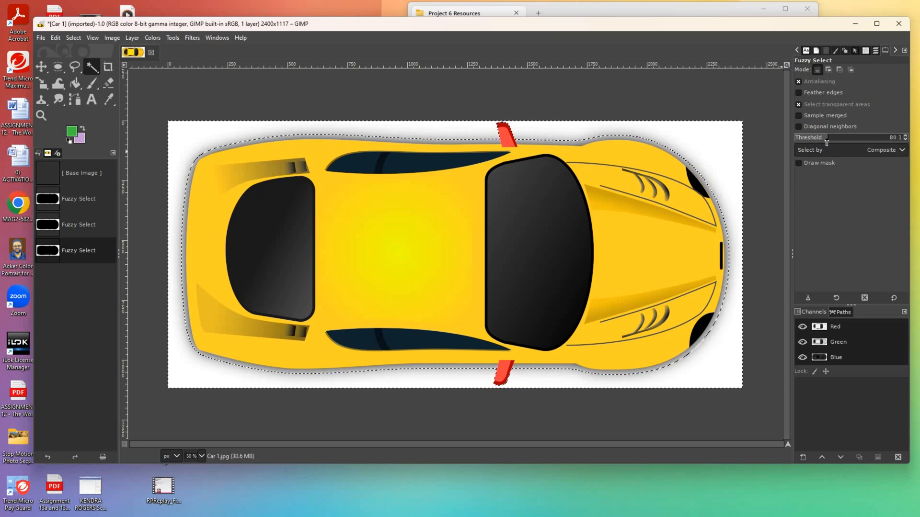
click(719, 148)
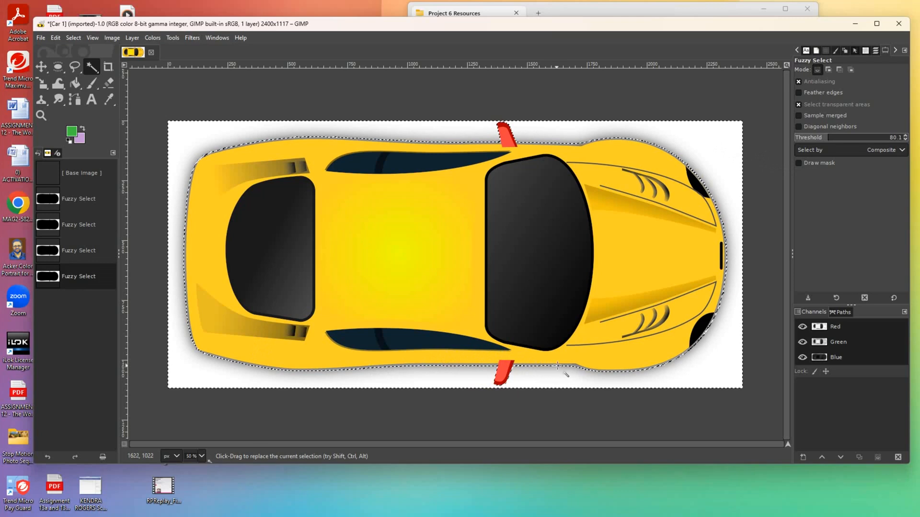
drag(828, 142, 838, 142)
click(721, 165)
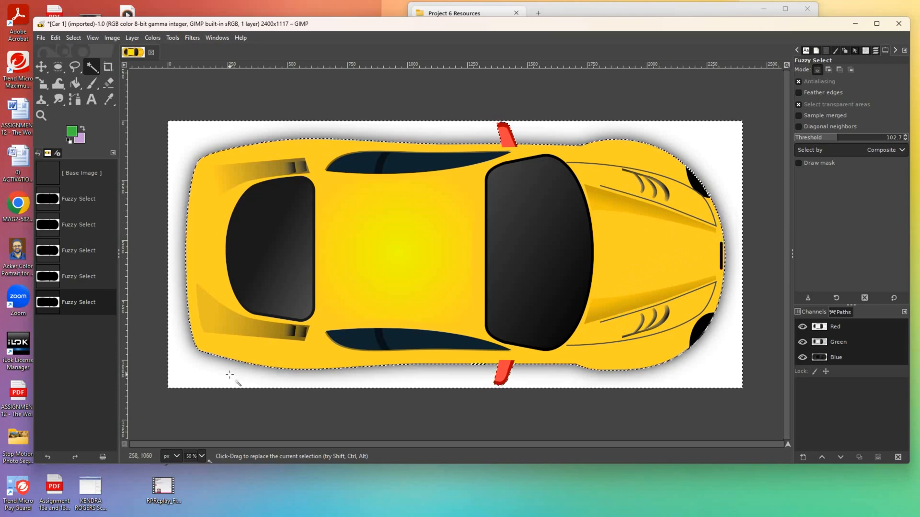
Clear the selected background around the car and deselect everything.
click(866, 51)
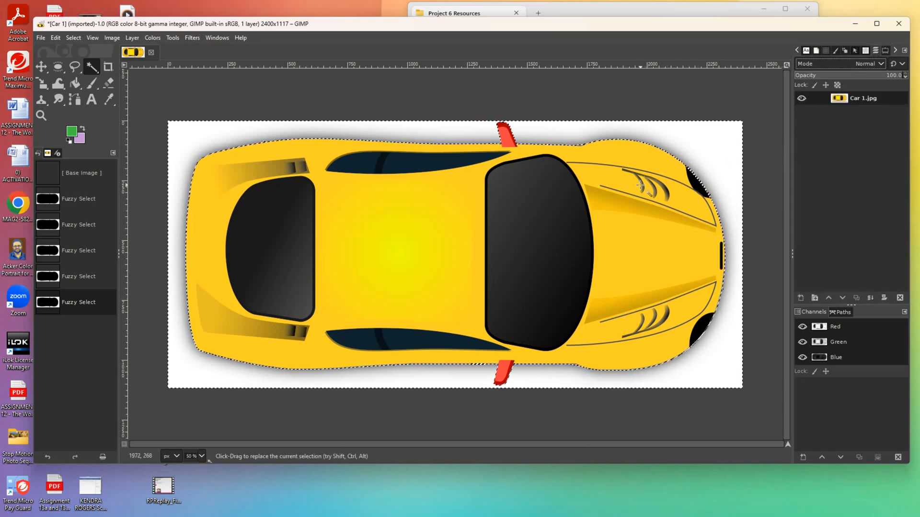
key(Delete)
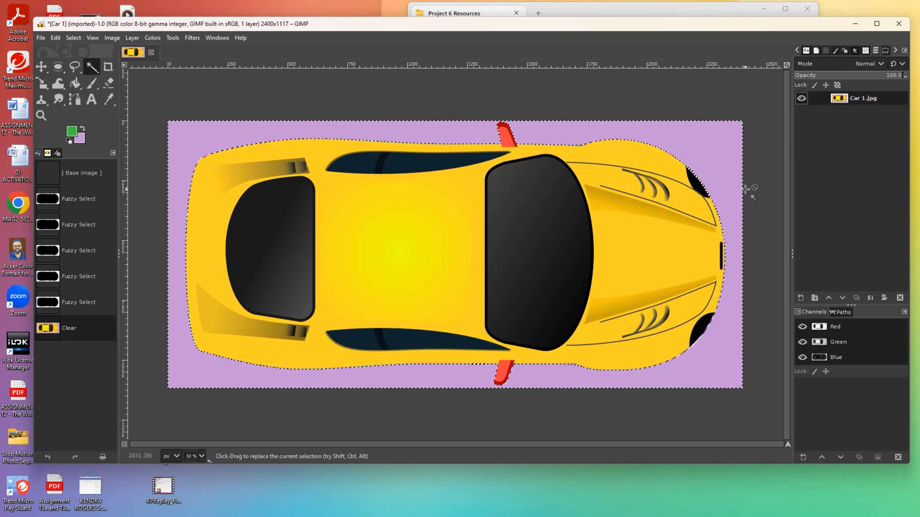
click(43, 68)
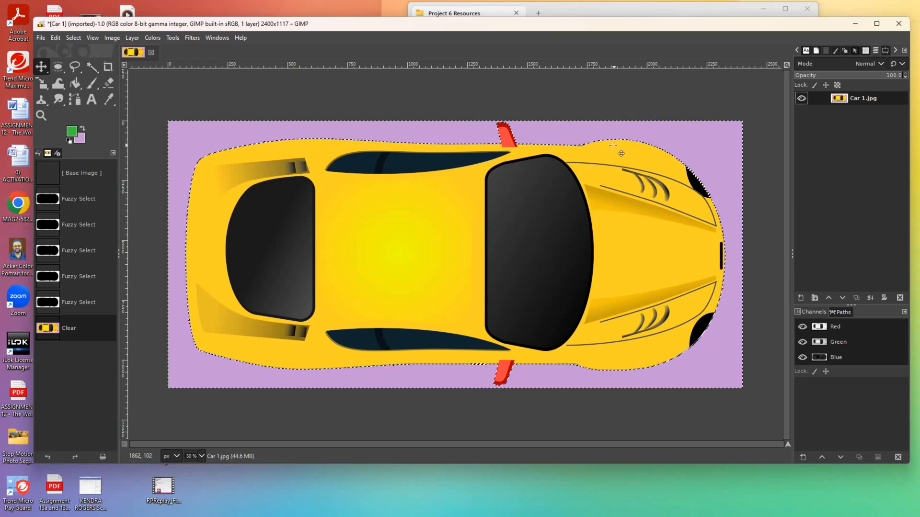
key(ctrl+shift+a)
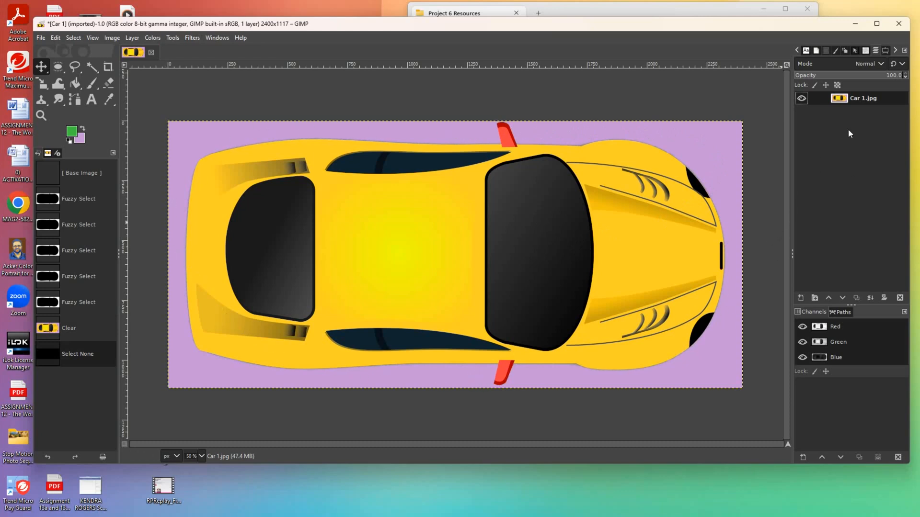
Add an alpha channel to the Car 1.jpg layer and clear the purple background to transparency with Fuzzy Select, leaving nothing selected.
right_click(856, 99)
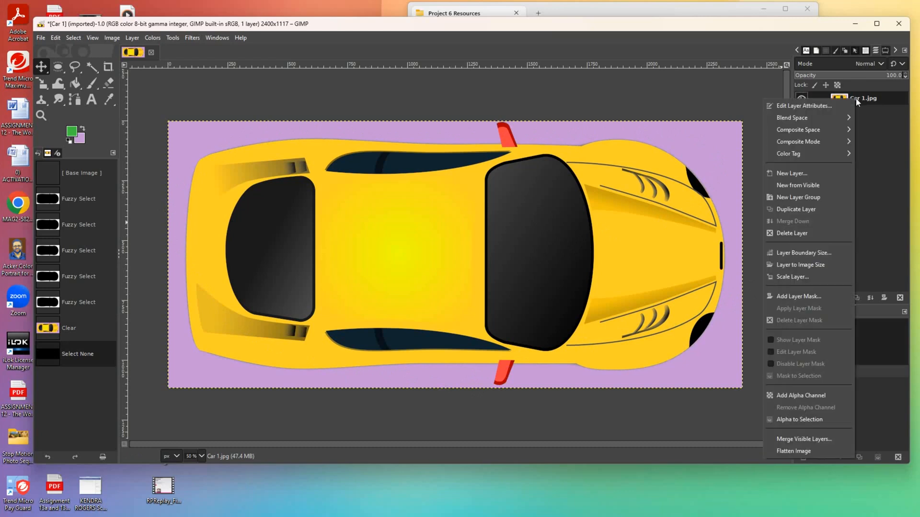
click(797, 395)
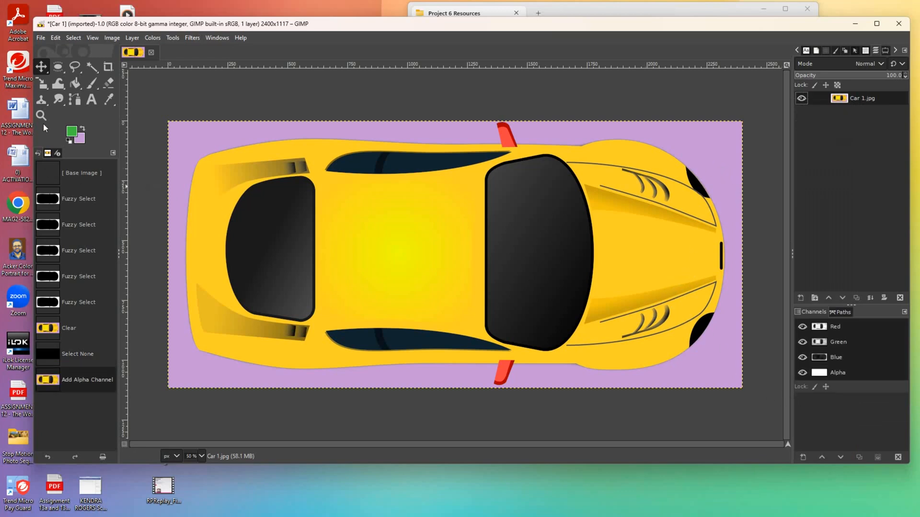
click(93, 70)
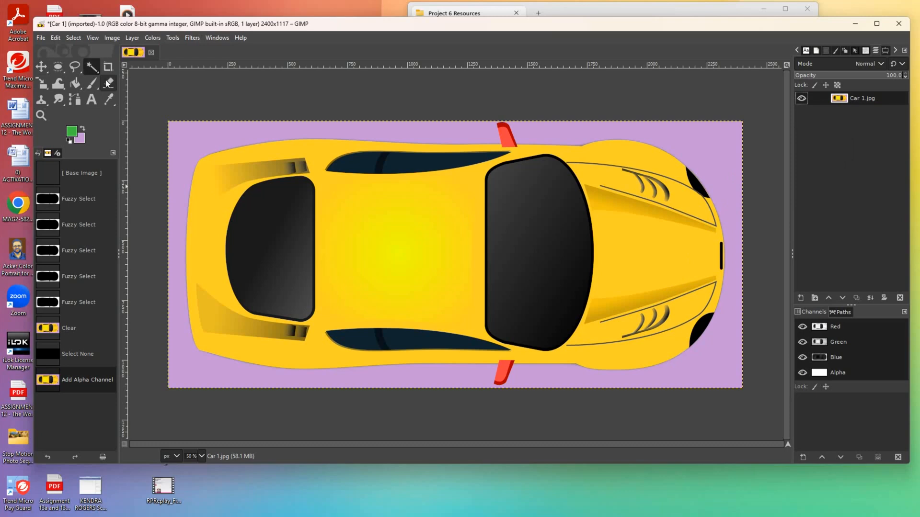
click(177, 142)
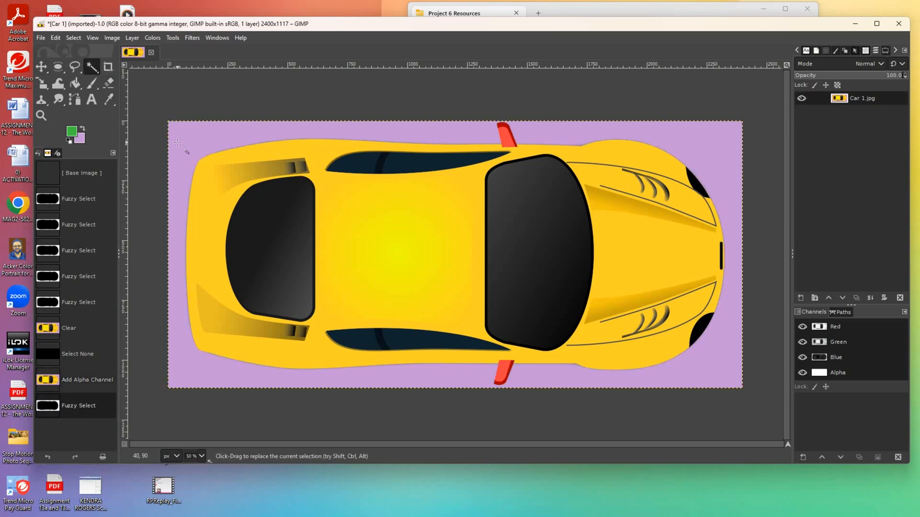
click(177, 142)
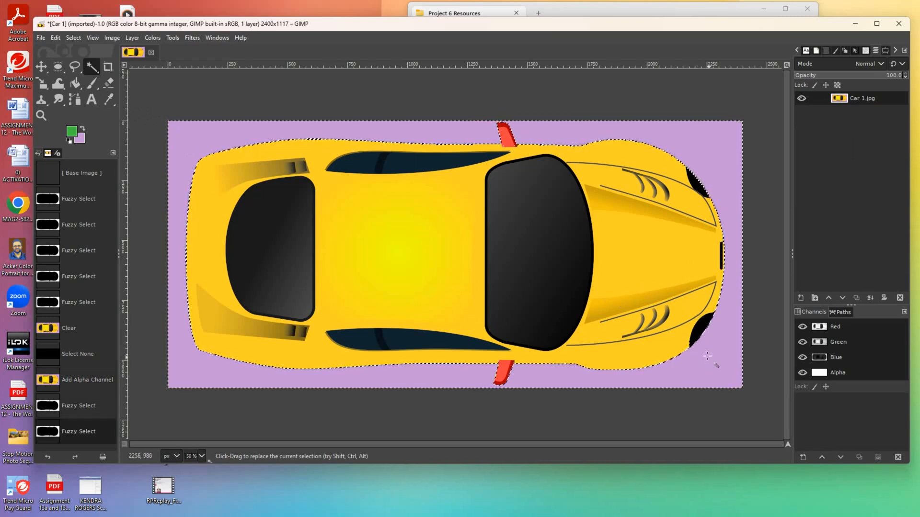
key(Delete)
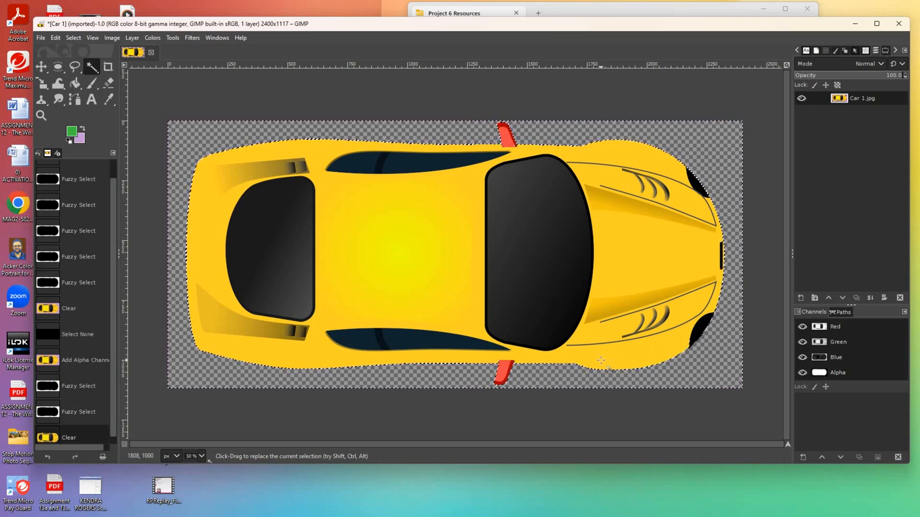
key(ctrl+shift+a)
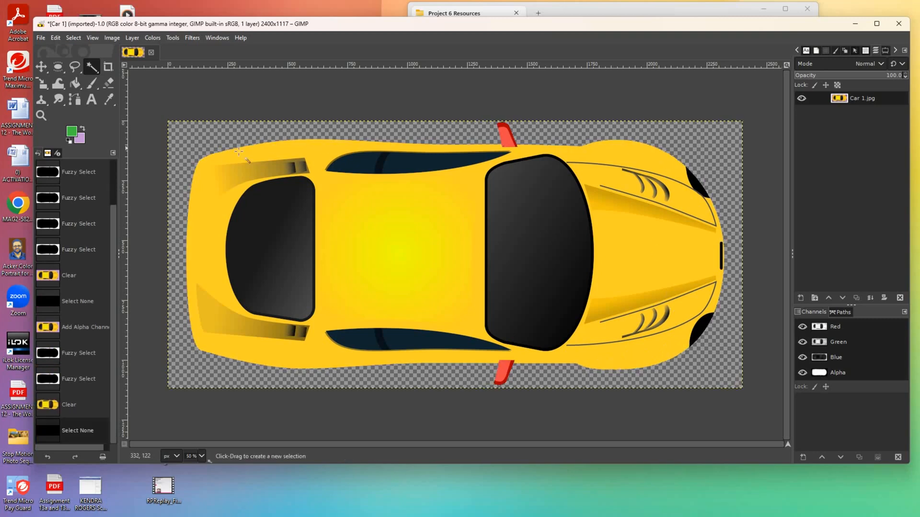
right_click(870, 97)
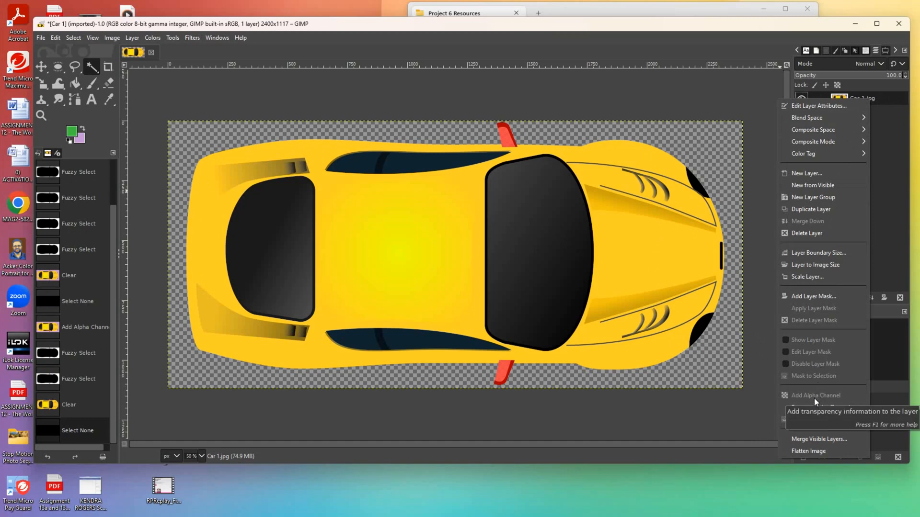
click(697, 130)
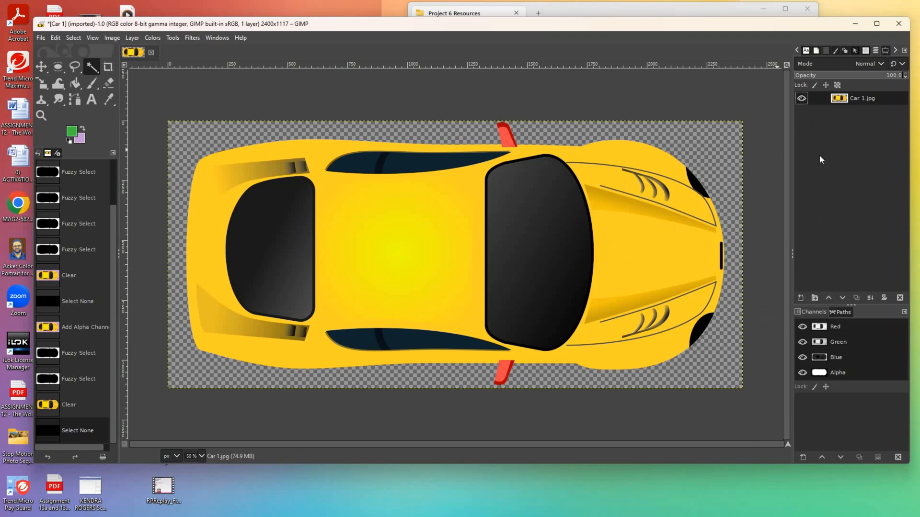
Add a transparent layer above Car 1.jpg and set the foreground color to red, e10e0e.
click(799, 299)
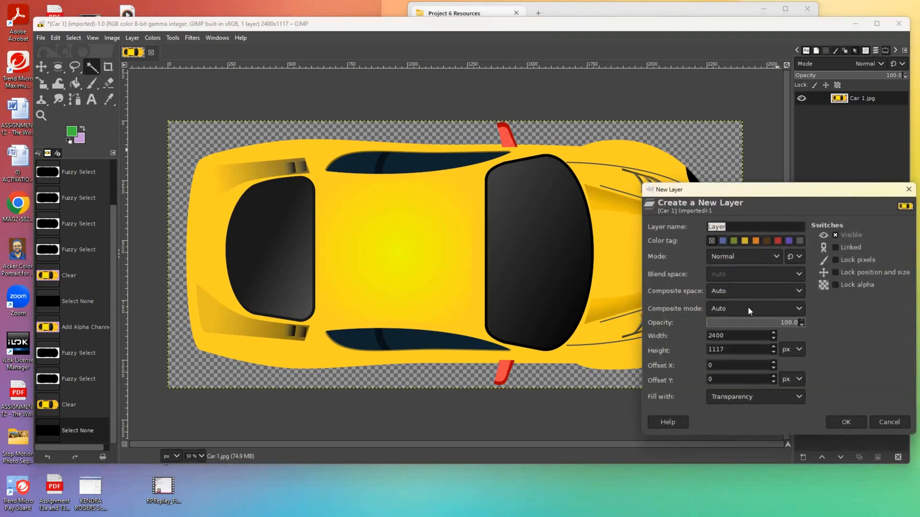
click(847, 424)
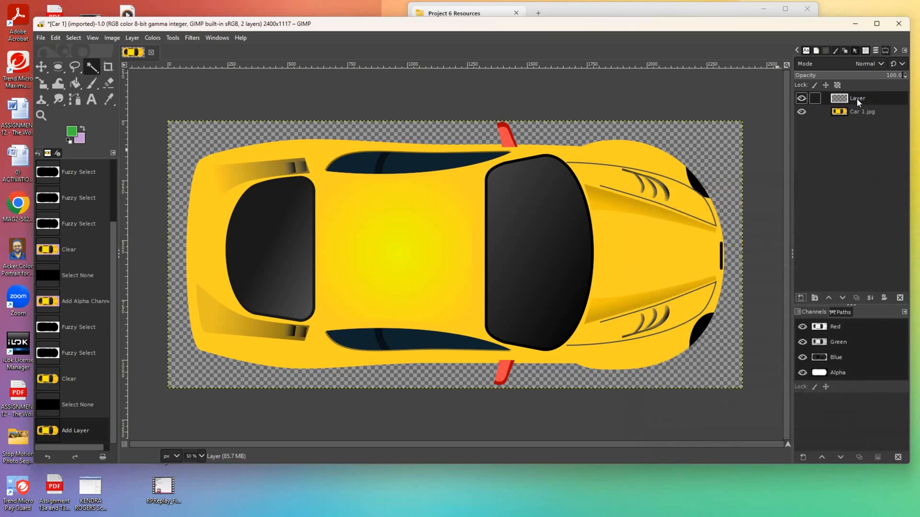
click(72, 133)
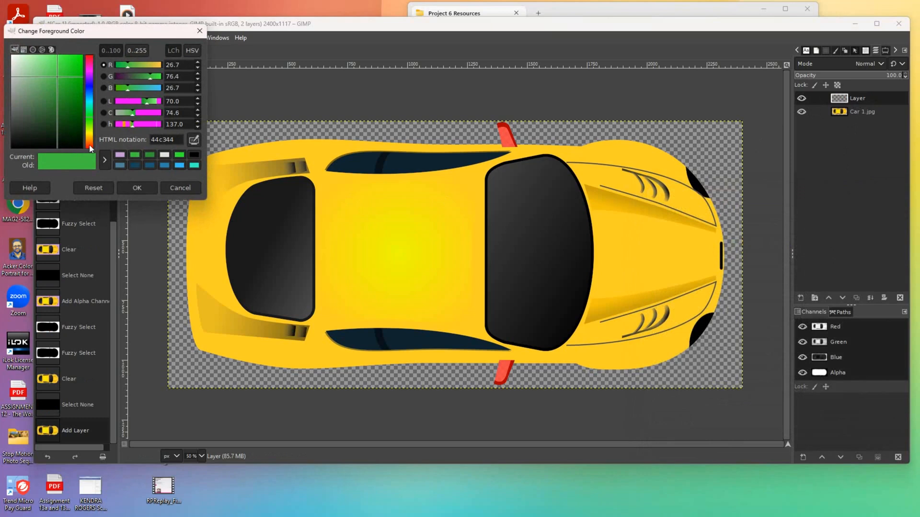
click(87, 143)
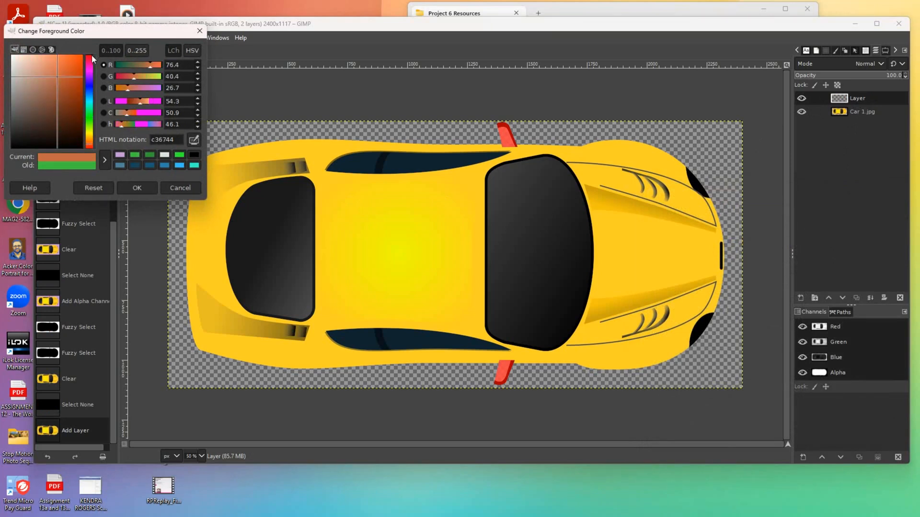
drag(91, 56, 90, 58)
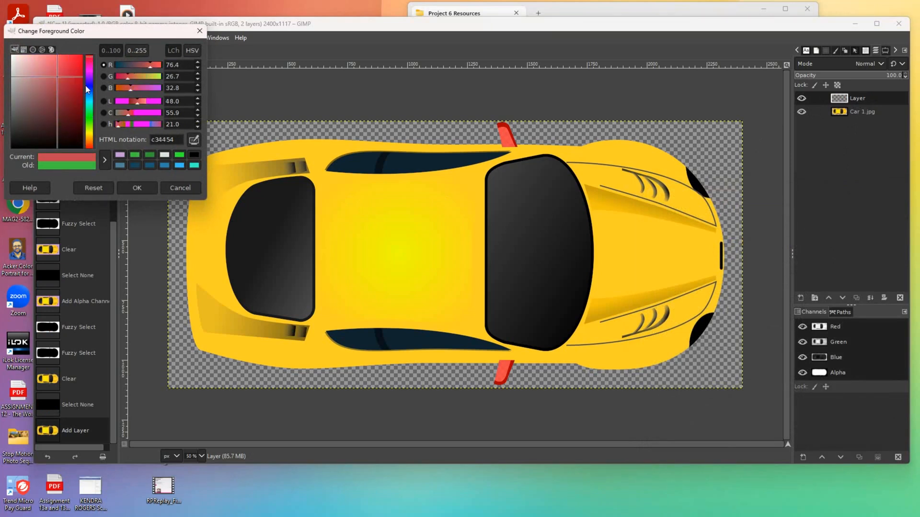
drag(90, 57, 95, 149)
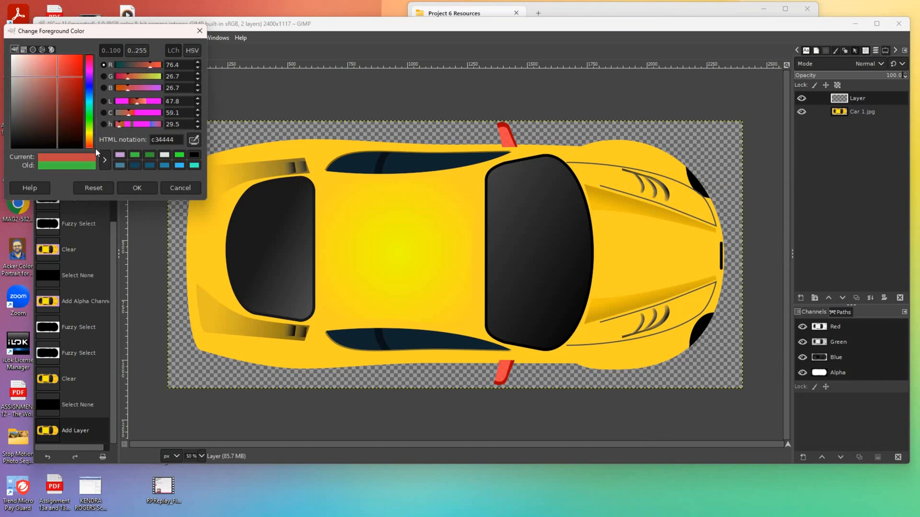
click(77, 58)
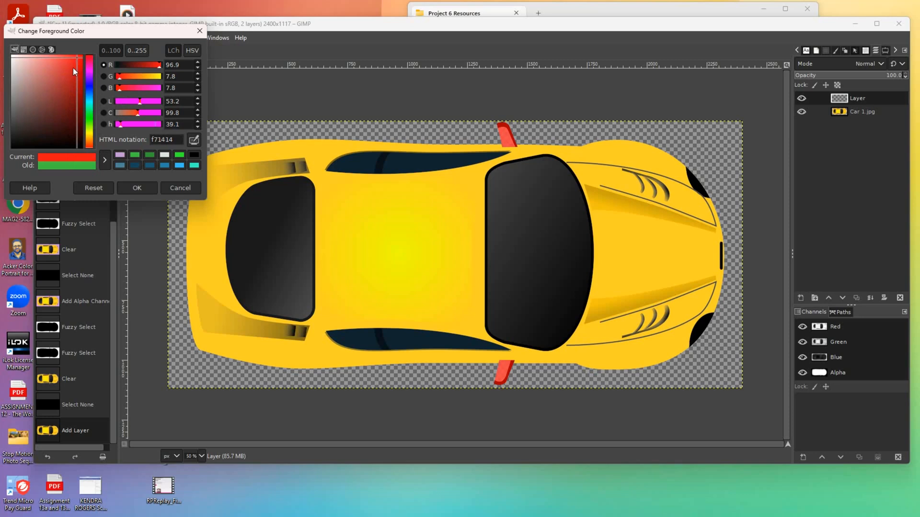
click(79, 65)
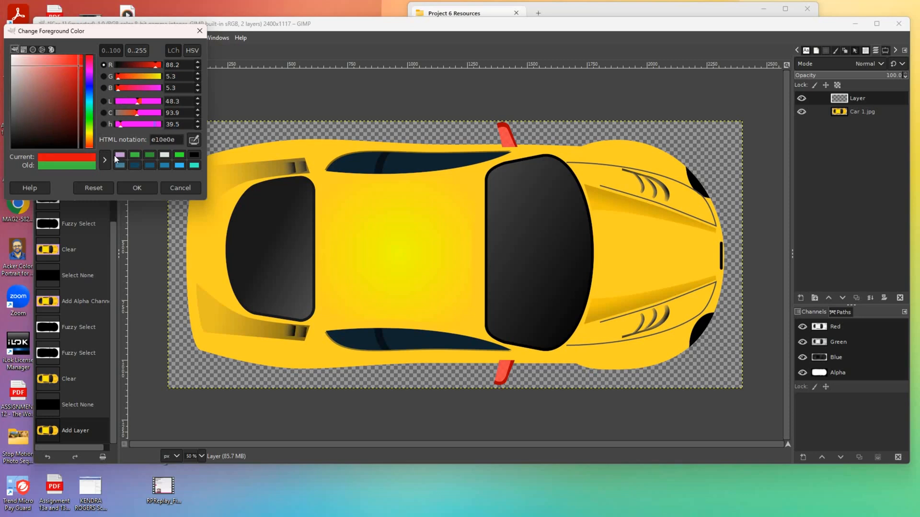
click(143, 190)
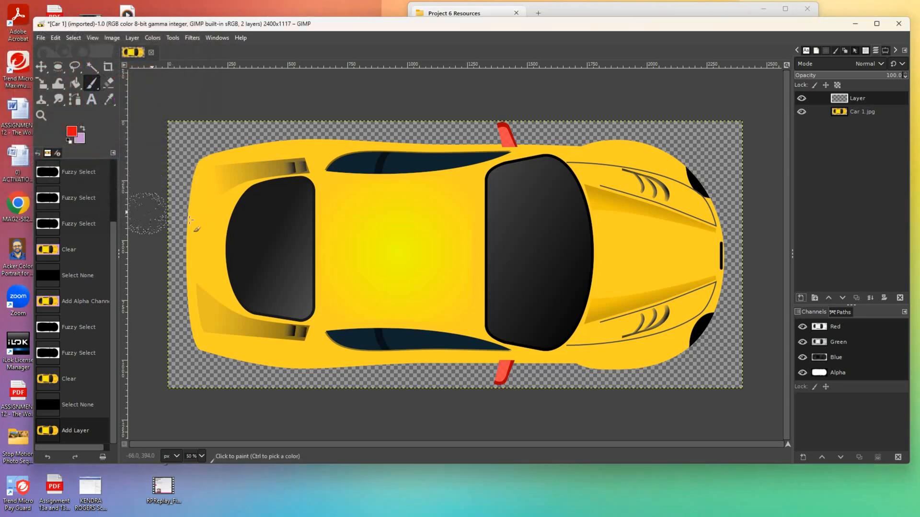
drag(350, 235, 438, 240)
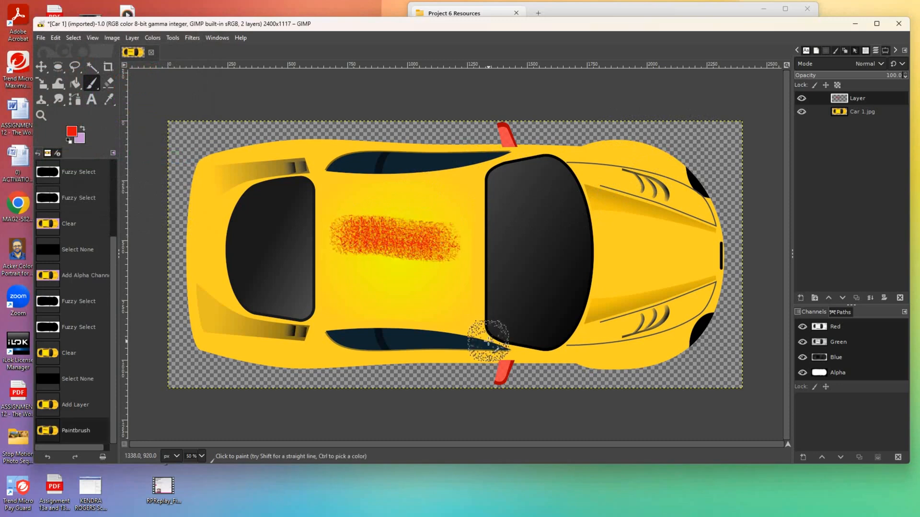
click(409, 279)
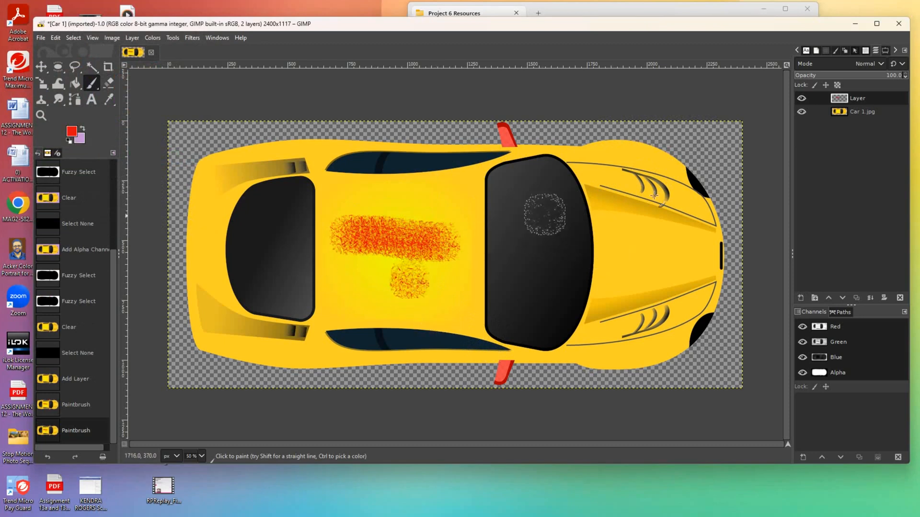
click(56, 37)
click(68, 50)
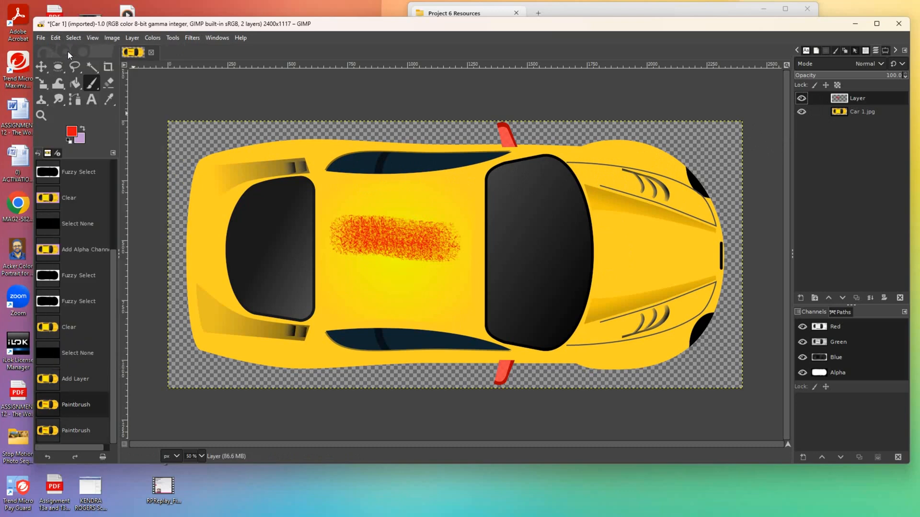
click(57, 39)
click(65, 53)
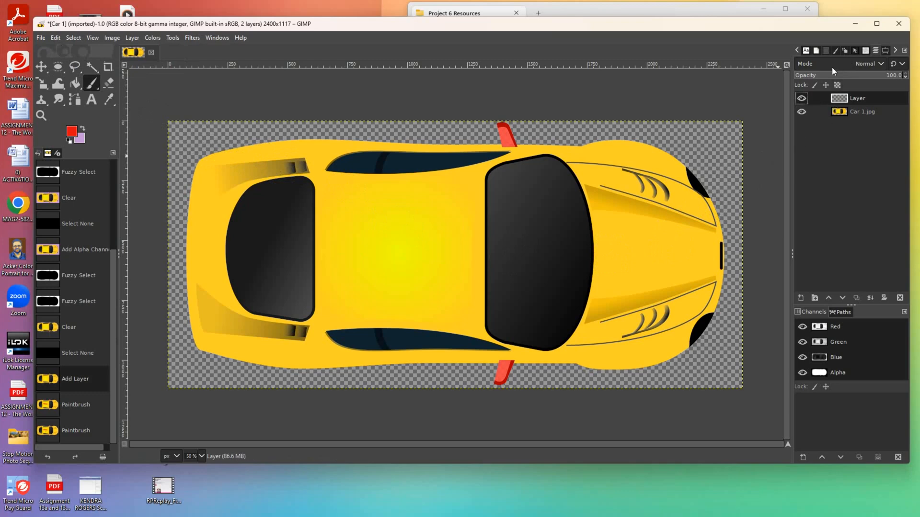
Try a red stroke across the car roof with the 2. Hardness 100 brush, then undo it.
click(834, 52)
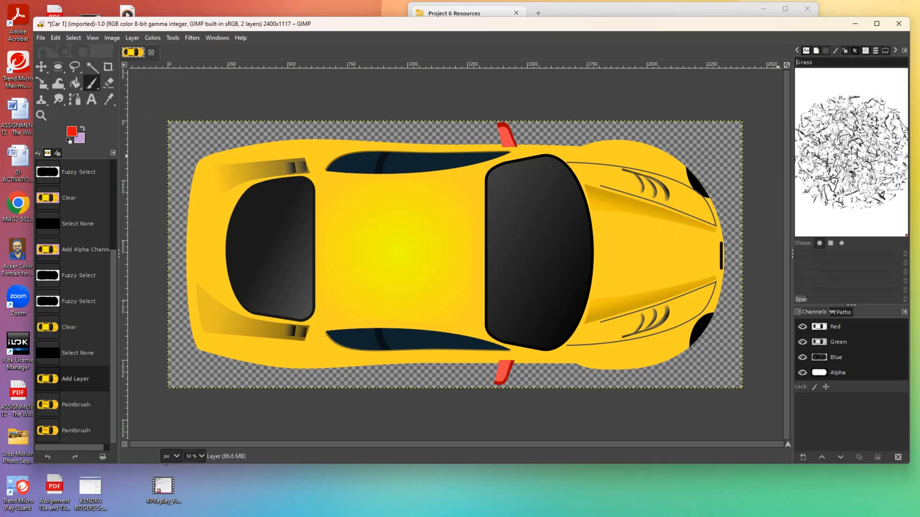
click(885, 50)
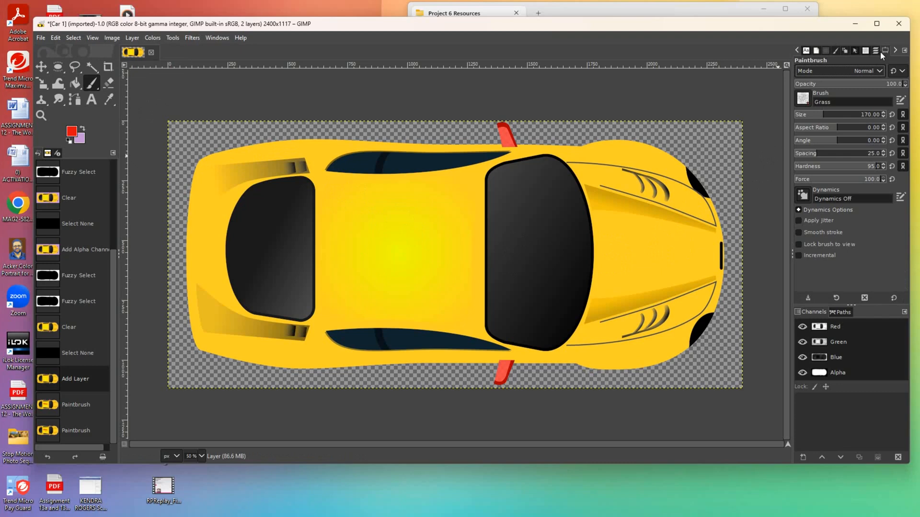
click(816, 50)
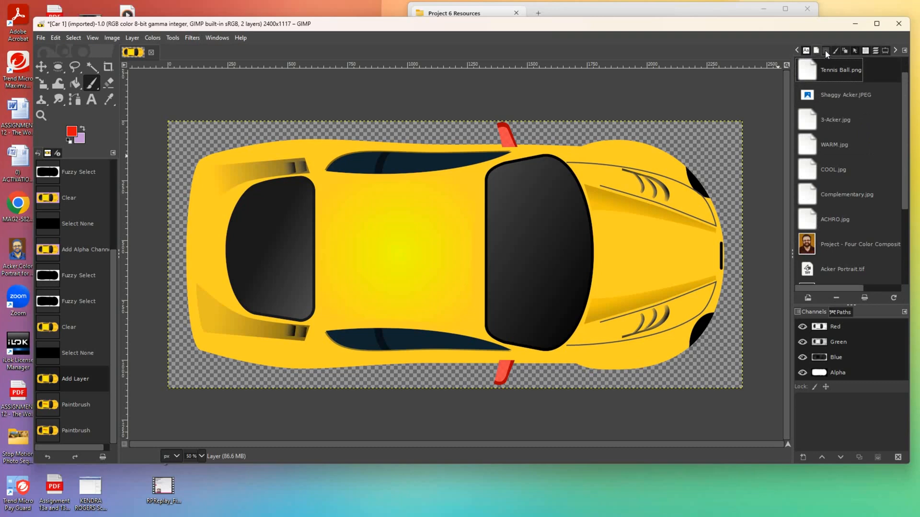
click(825, 51)
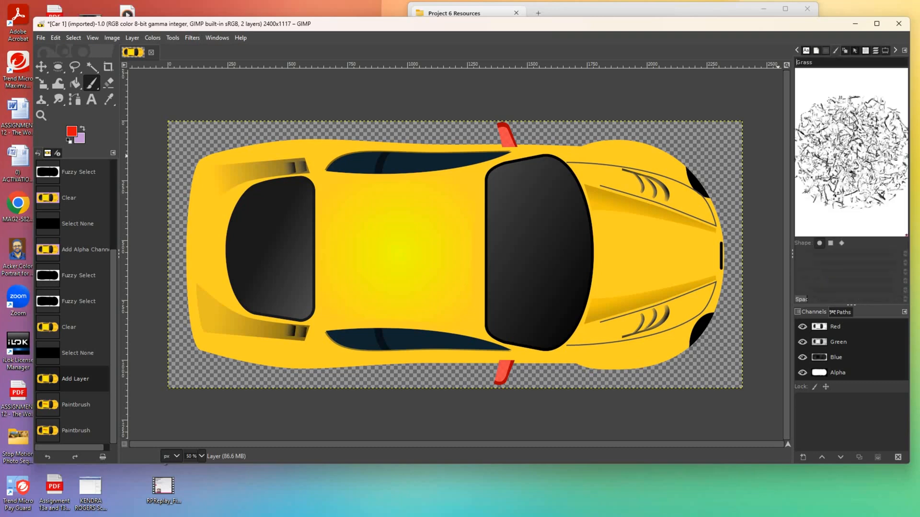
click(866, 51)
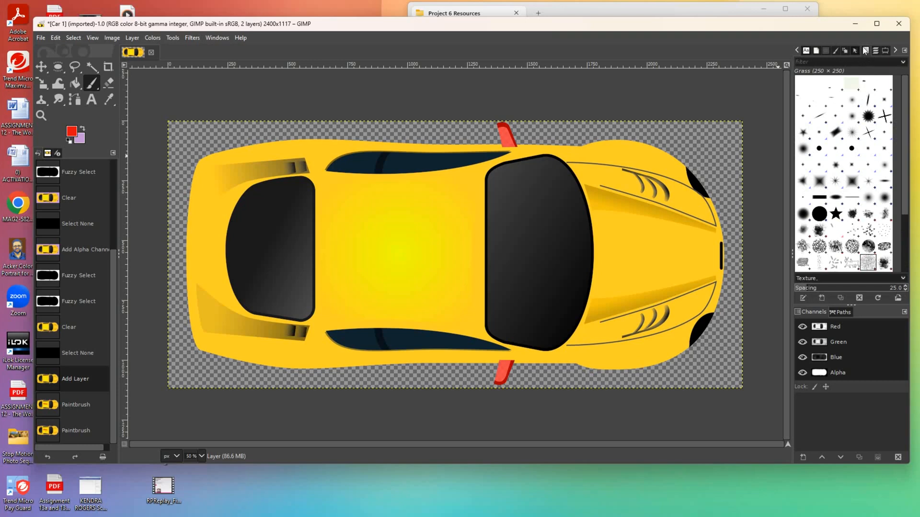
click(819, 216)
drag(461, 242, 359, 241)
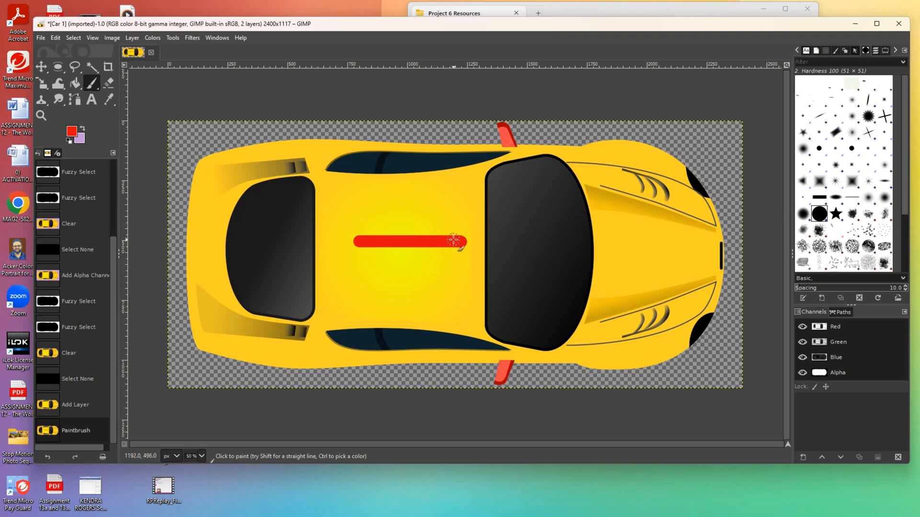
key(ctrl+z)
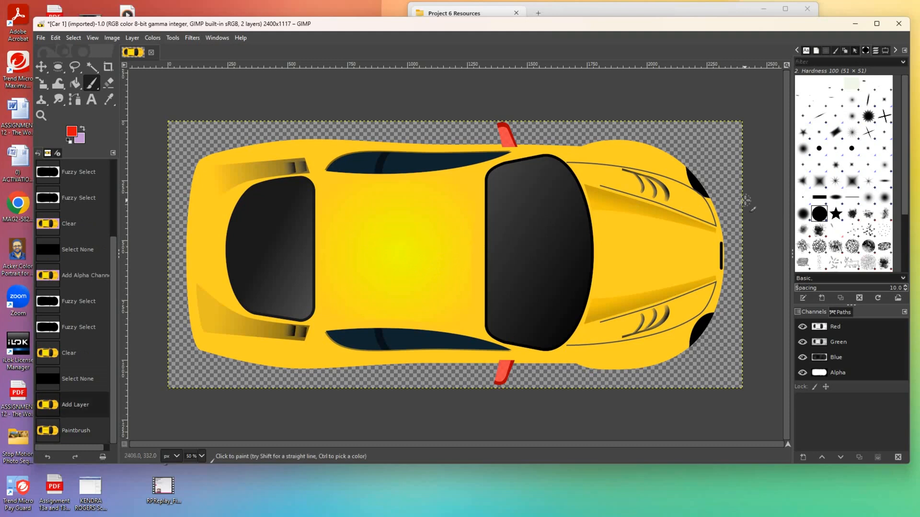
Choose the 2. Block 01 brush, test a thin red stroke across the roof, and undo the stroke.
click(823, 199)
drag(479, 235, 376, 237)
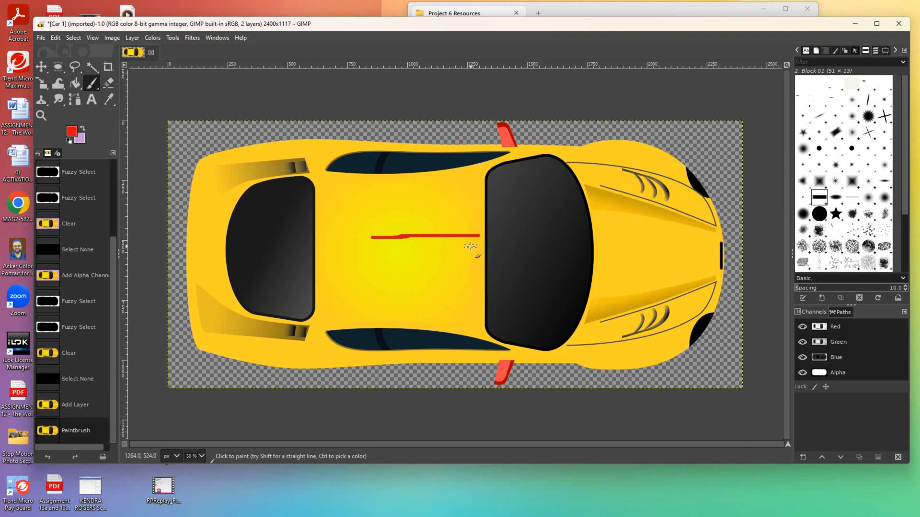
key(ctrl+z)
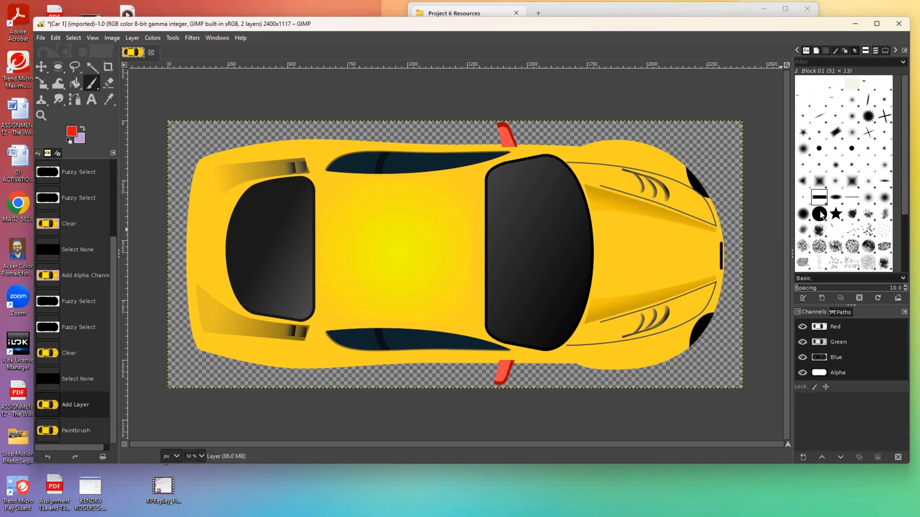
Raise the brush size in stages to 697, stamp a red block on the roof, and undo the stamp.
click(884, 51)
drag(813, 116, 826, 115)
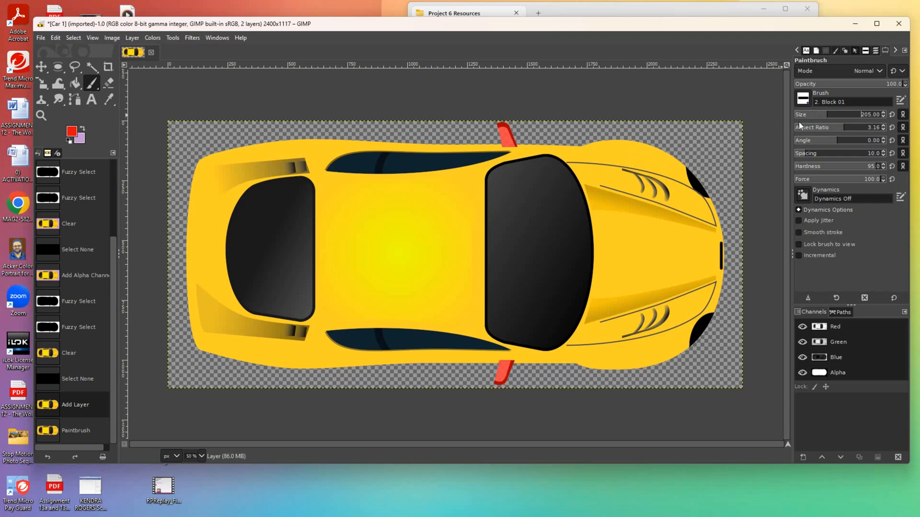
drag(823, 115, 852, 116)
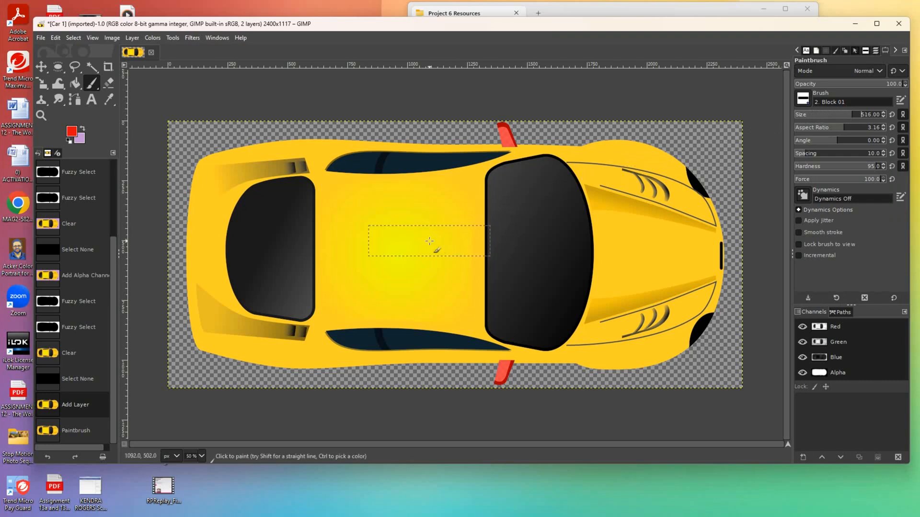
drag(847, 117, 858, 117)
drag(861, 118, 864, 117)
click(402, 245)
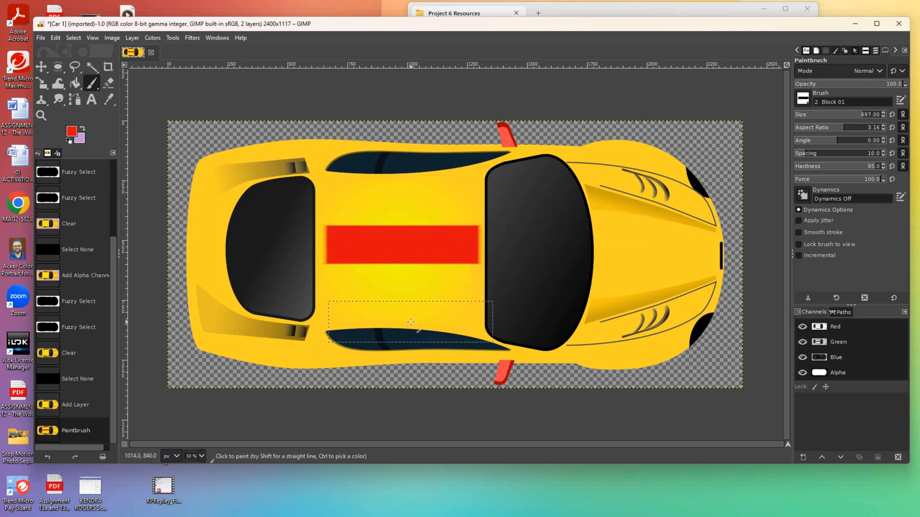
key(ctrl+z)
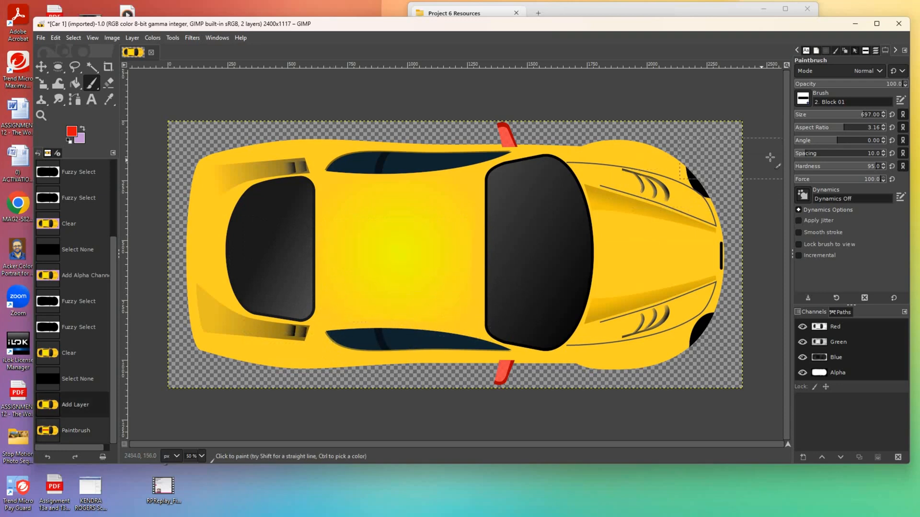
Set the brush hardness to 100 and spacing to 1.0, test a red block on the roof, and undo it.
drag(869, 168, 886, 168)
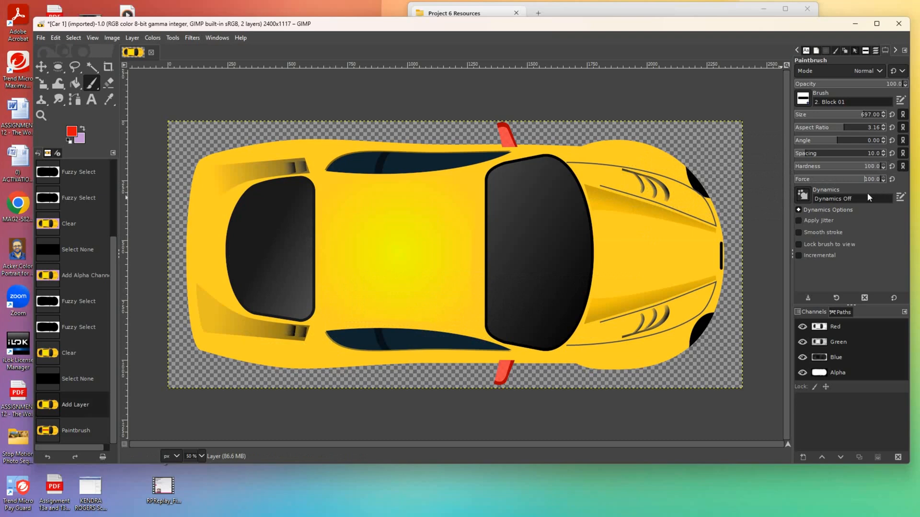
drag(807, 157, 792, 157)
click(402, 238)
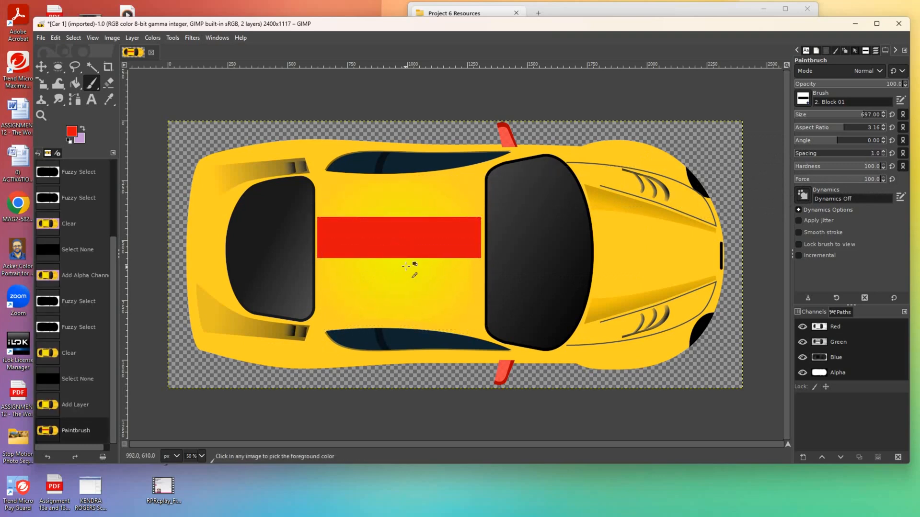
key(ctrl+z)
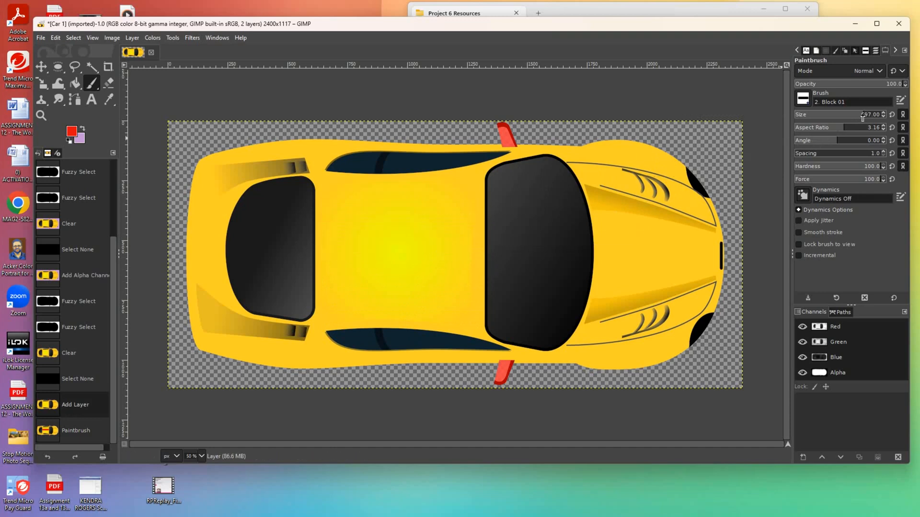
Try a roof-wide red block with the brush size at 730, then undo it.
drag(863, 118, 864, 118)
click(400, 239)
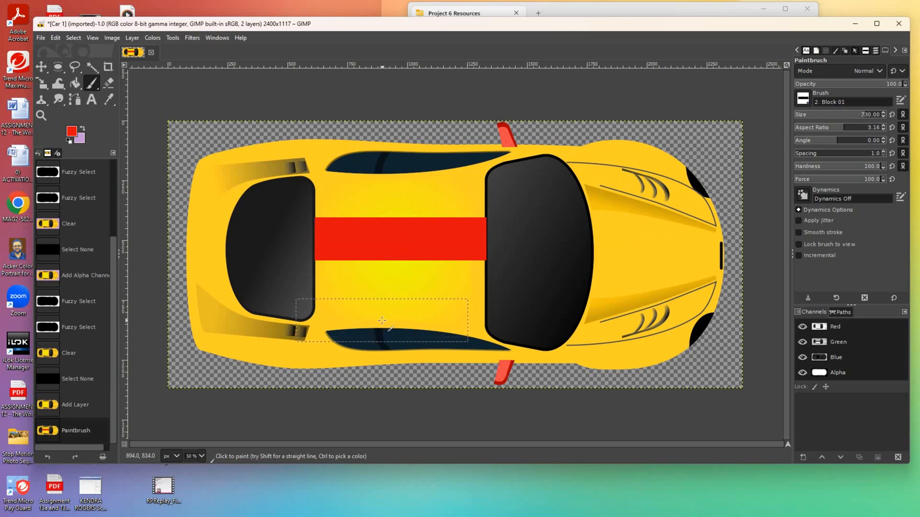
key(ctrl+z)
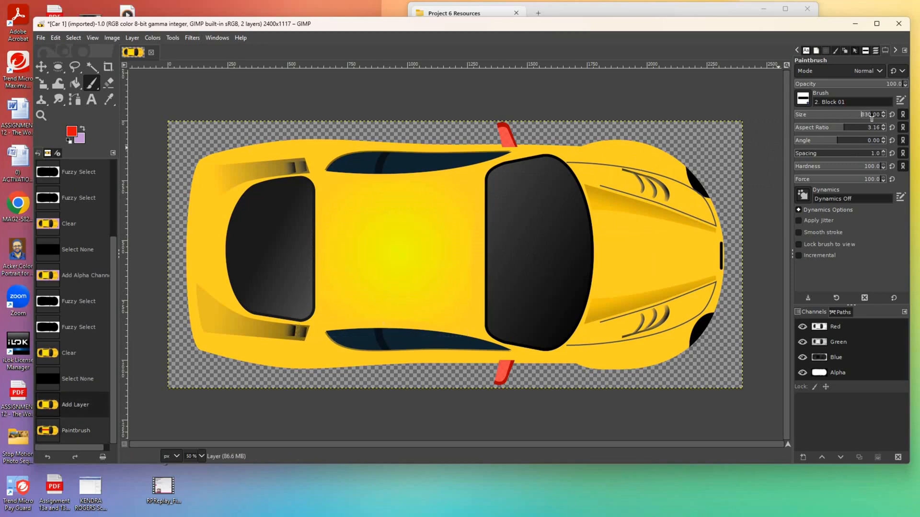
Set the block brush to size 721 and aspect ratio 9.00 for a long, narrow stripe.
text(7)
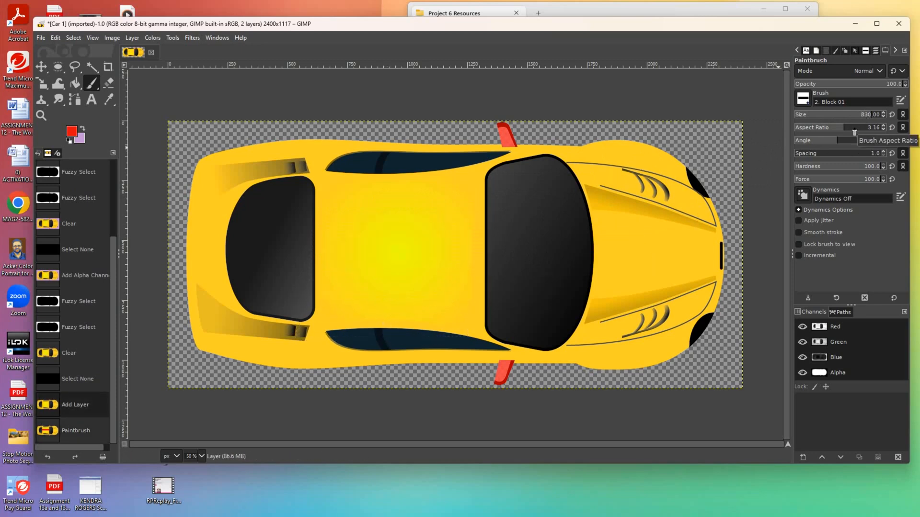
text(25)
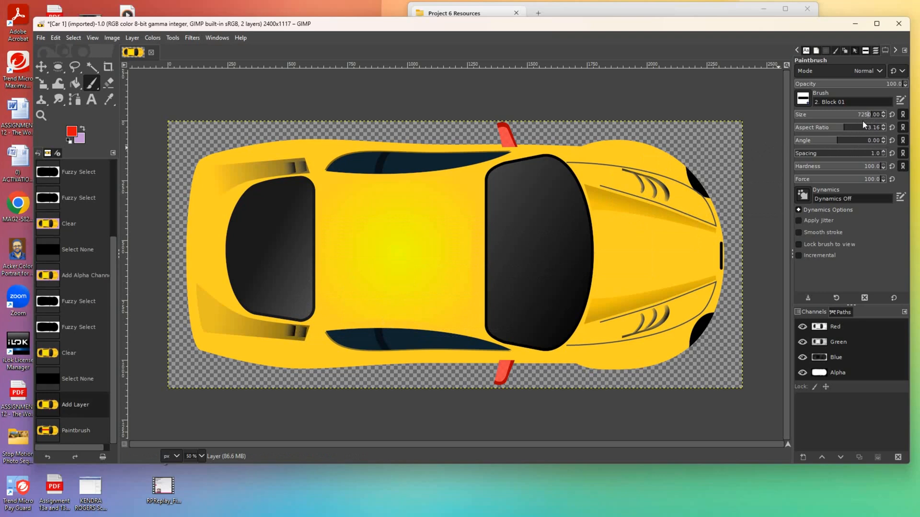
click(856, 128)
drag(856, 117, 861, 116)
click(858, 115)
click(864, 116)
Paint a continuous red stripe across the roof, windshield and hood, and move its layer slightly down to center the stripe on the car.
click(400, 240)
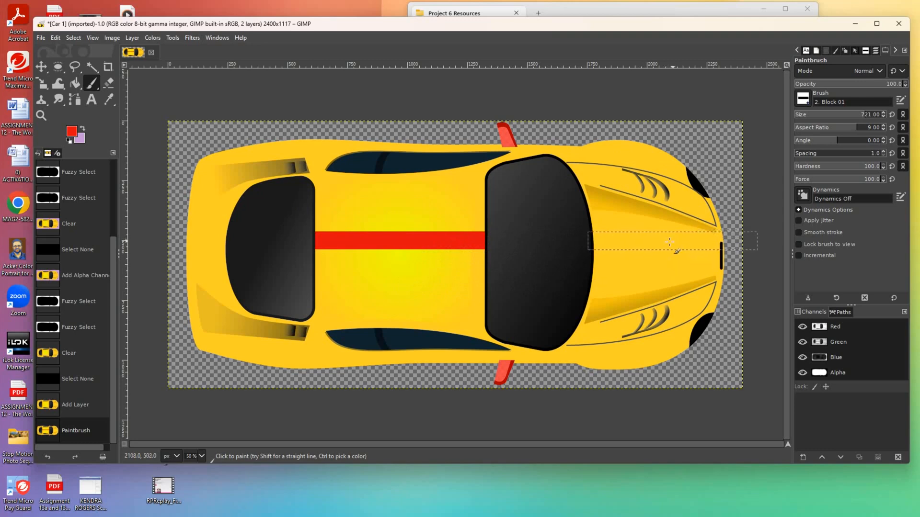
click(549, 241)
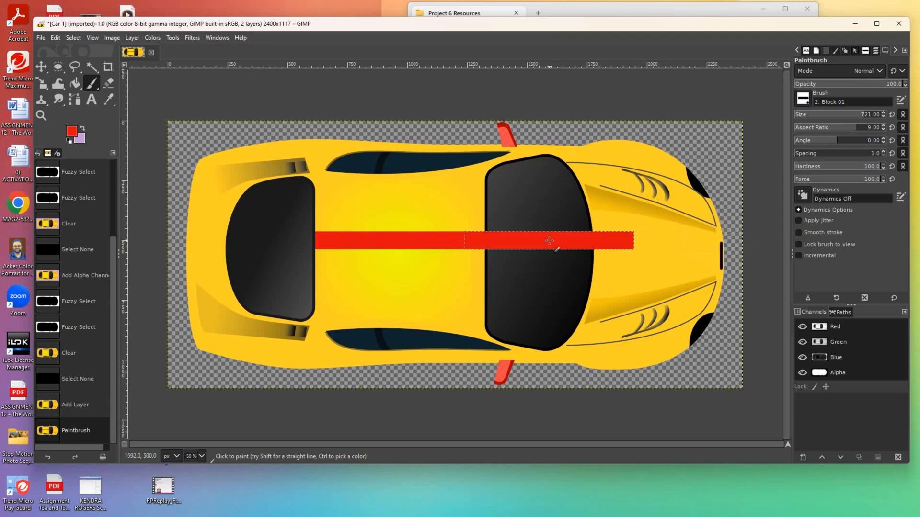
click(622, 239)
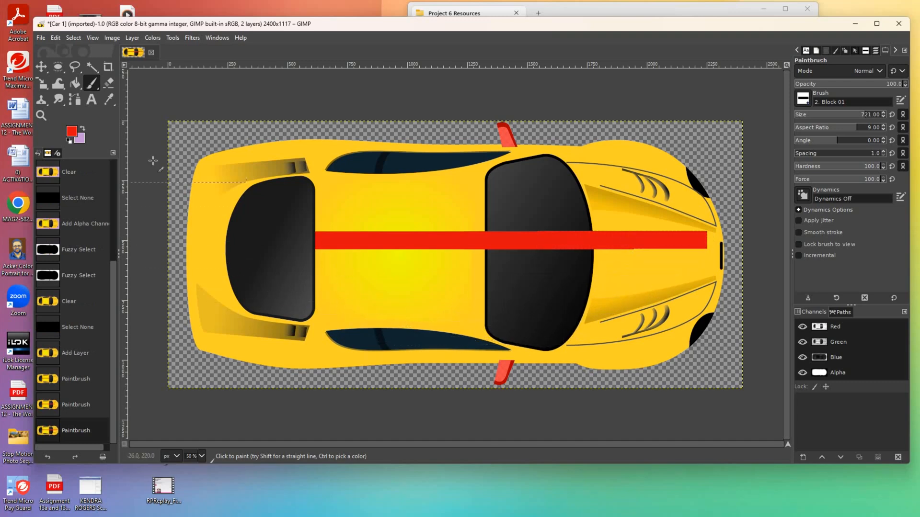
click(43, 69)
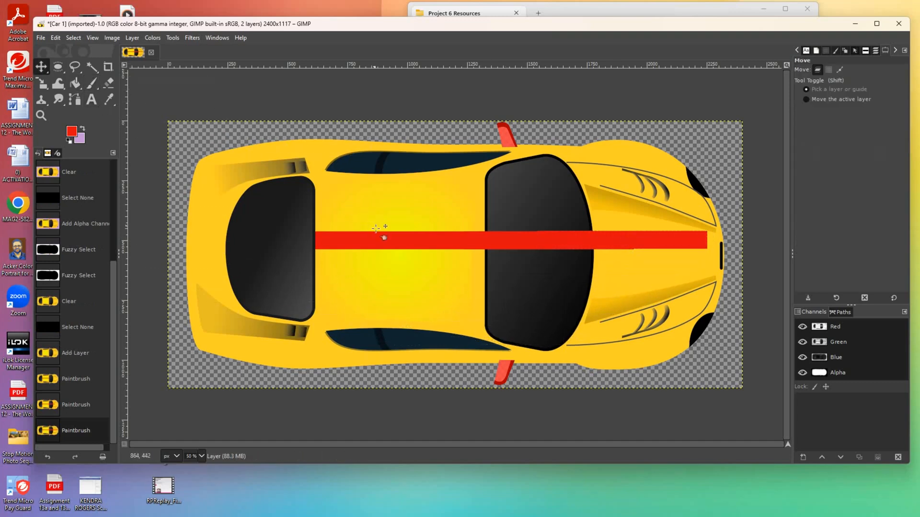
drag(381, 238, 383, 248)
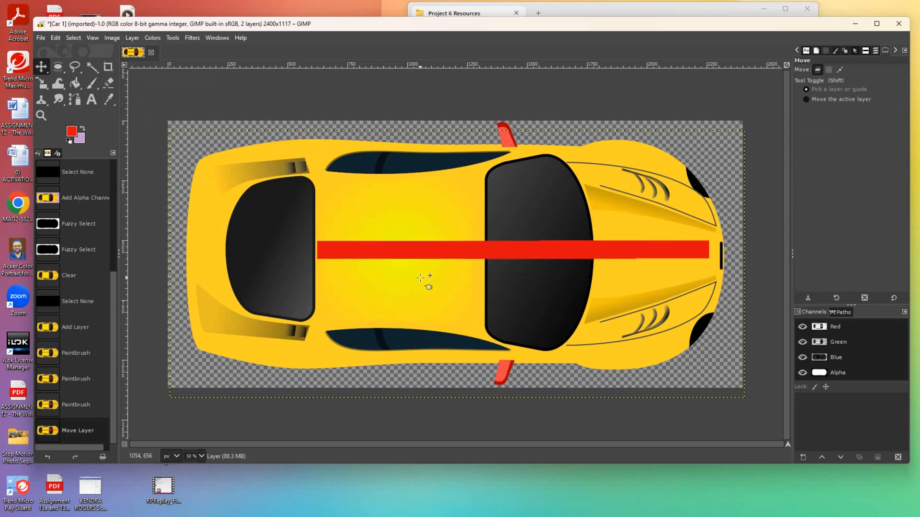
Clear the stripe from the windshield using a rectangular selection of about 444 by 128 px.
click(58, 68)
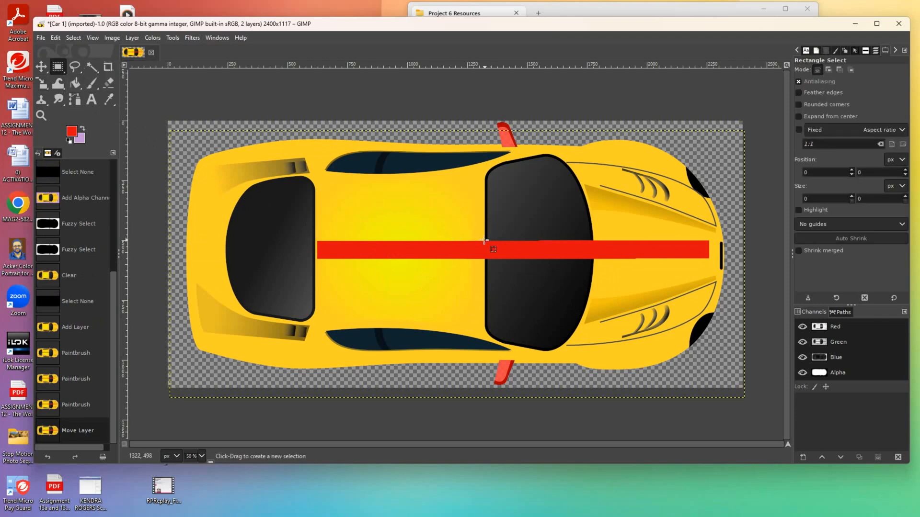
drag(485, 239, 591, 270)
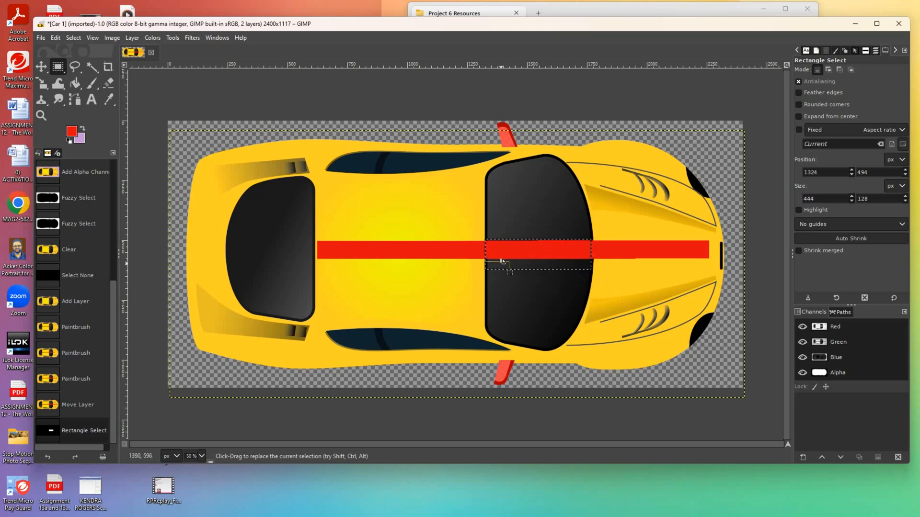
key(Delete)
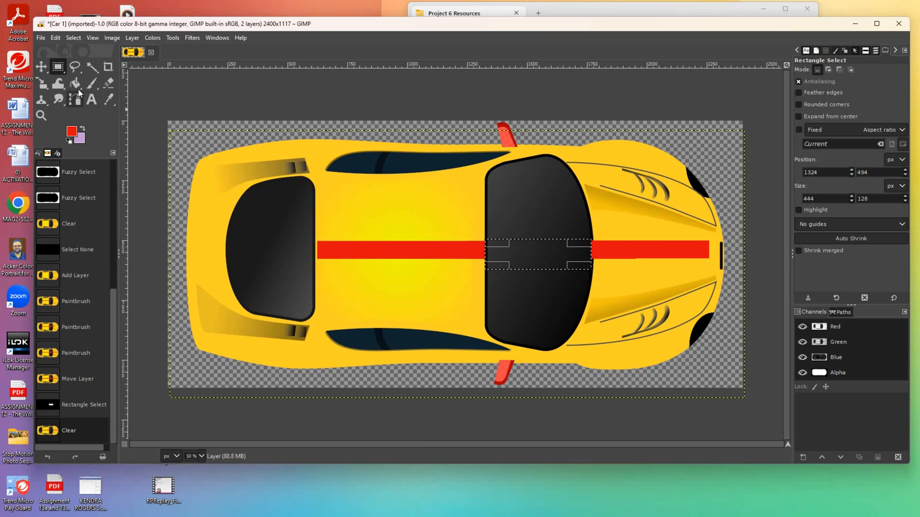
Clear the stripe end along the windshield's curved front edge with an elliptical selection of about 92 by 196 px, and deselect everything.
click(64, 70)
click(94, 83)
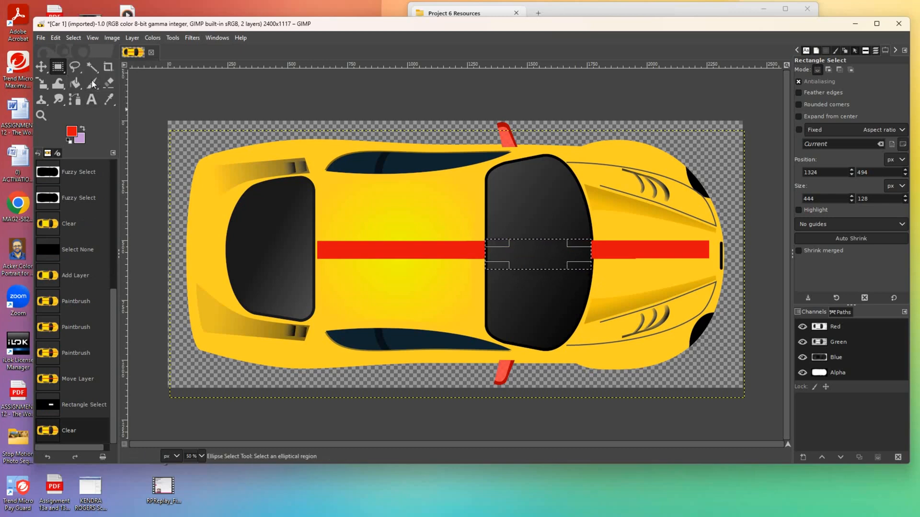
drag(564, 235, 580, 258)
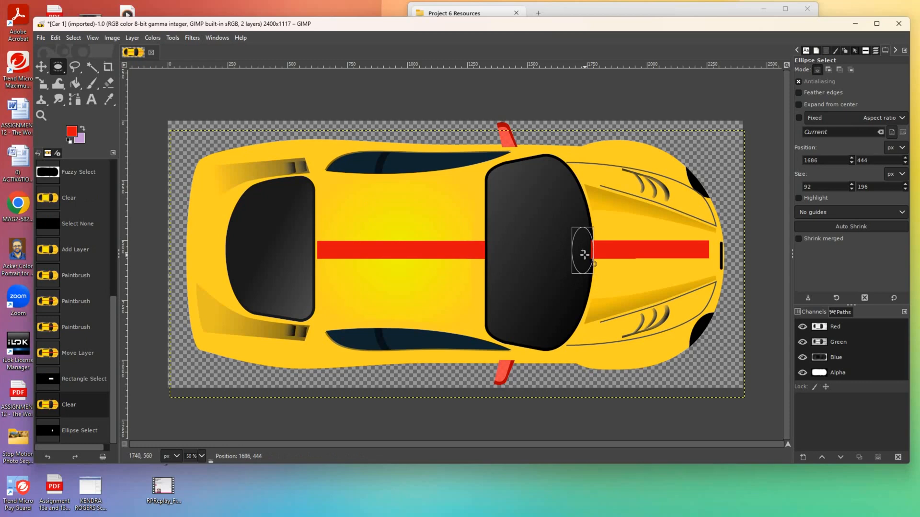
drag(583, 254, 584, 255)
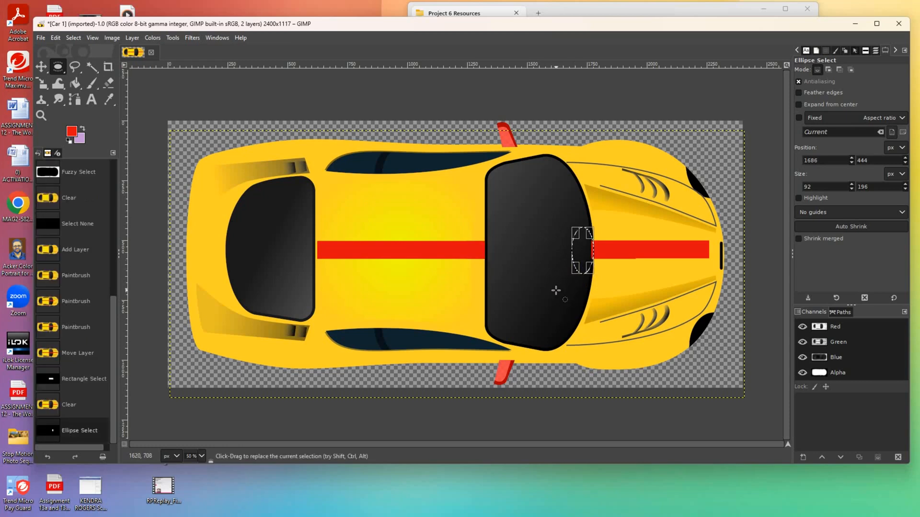
key(Delete)
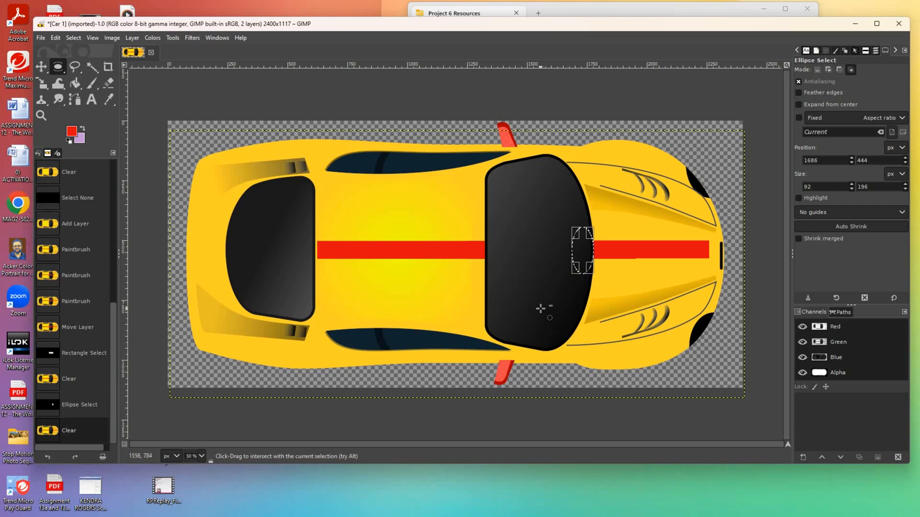
key(shift+ctrl+a)
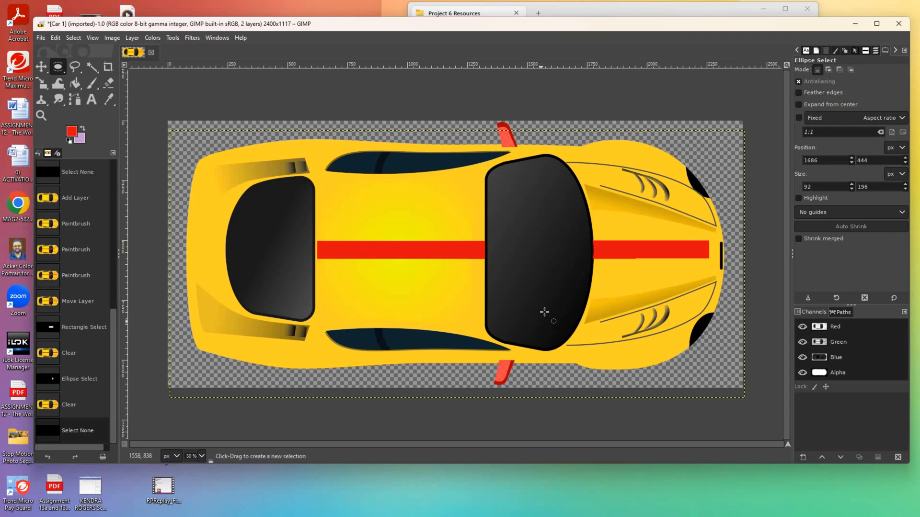
Clear the leftover stripe edge along the windshield's curved front frame with an elliptical selection of about 44 by 215 px, and deselect everything.
click(41, 115)
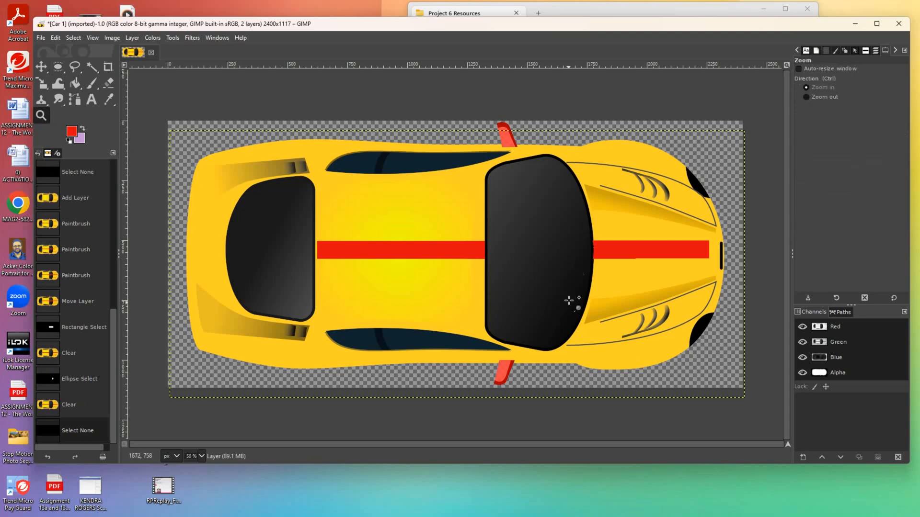
click(572, 293)
click(574, 293)
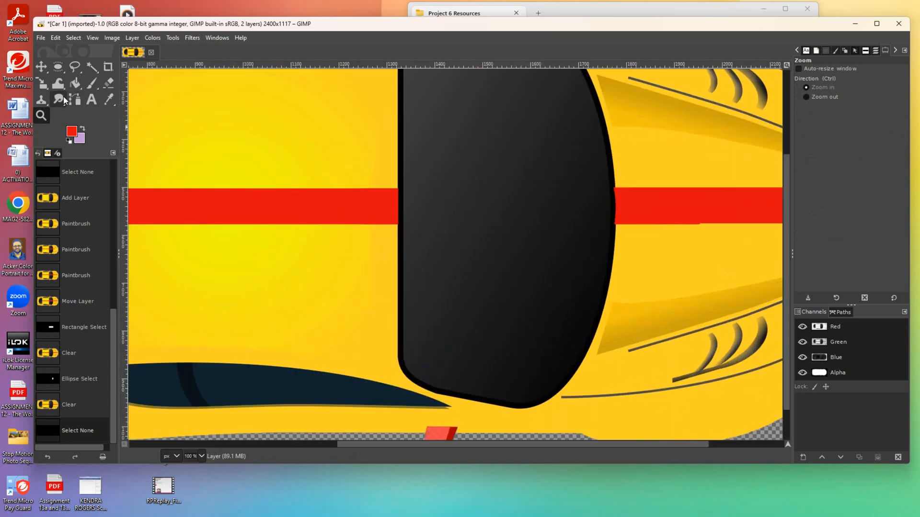
click(58, 67)
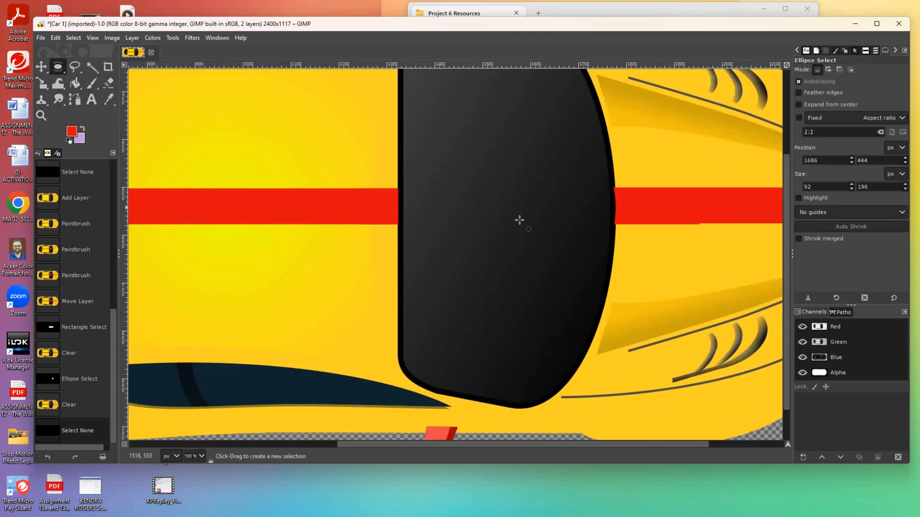
drag(588, 164, 607, 262)
drag(599, 230, 607, 227)
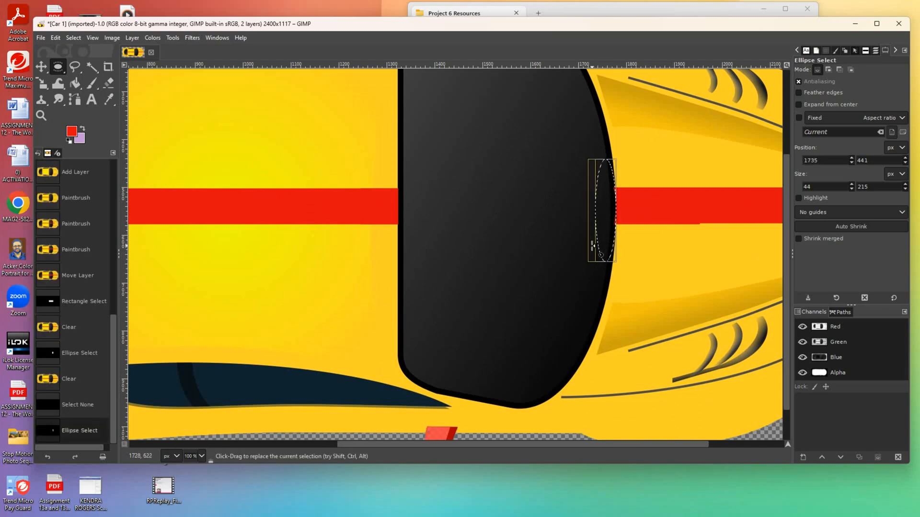
key(Delete)
key(Delete)
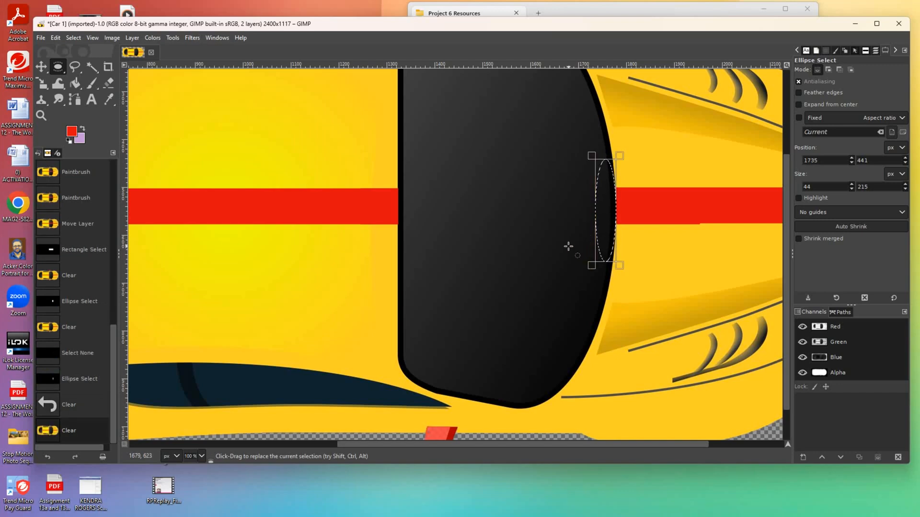
click(492, 228)
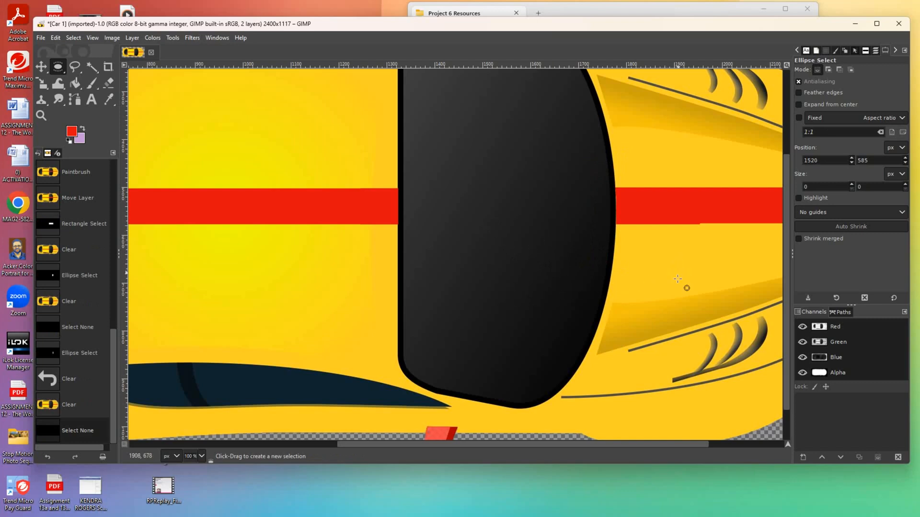
drag(510, 444, 564, 452)
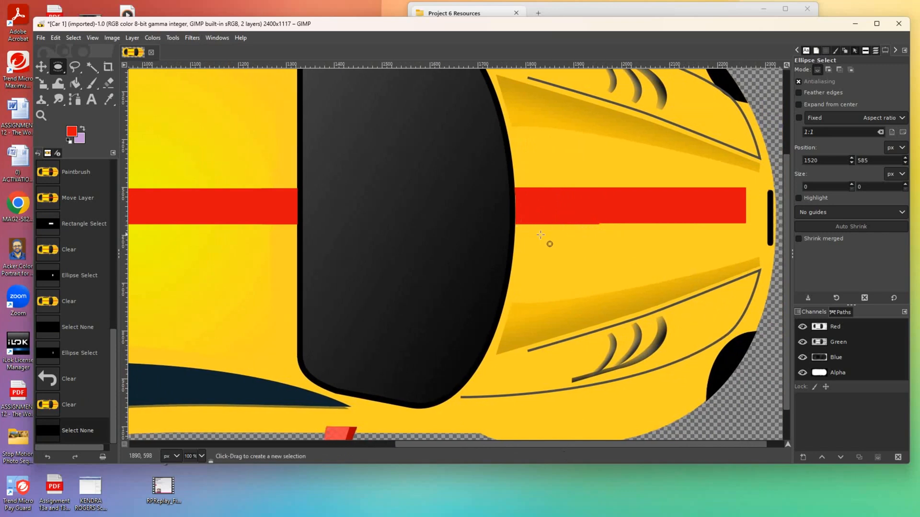
drag(62, 68, 91, 68)
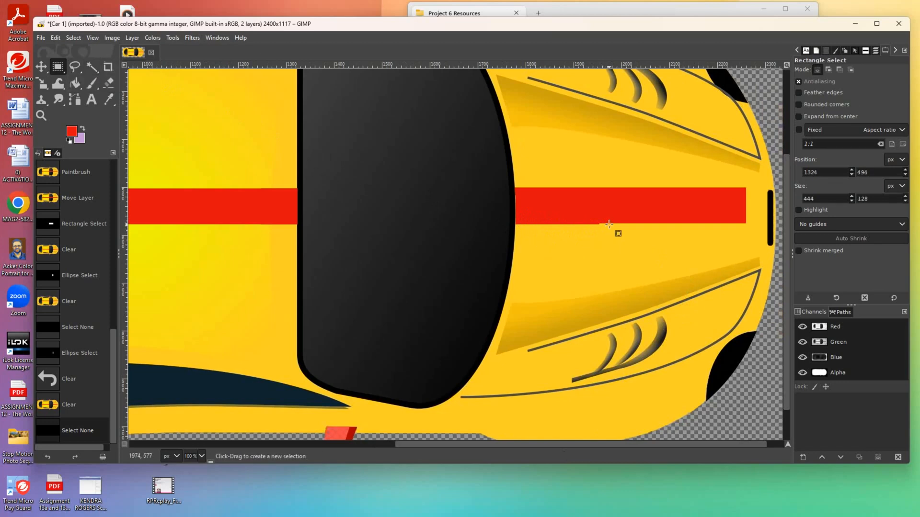
drag(609, 224, 502, 229)
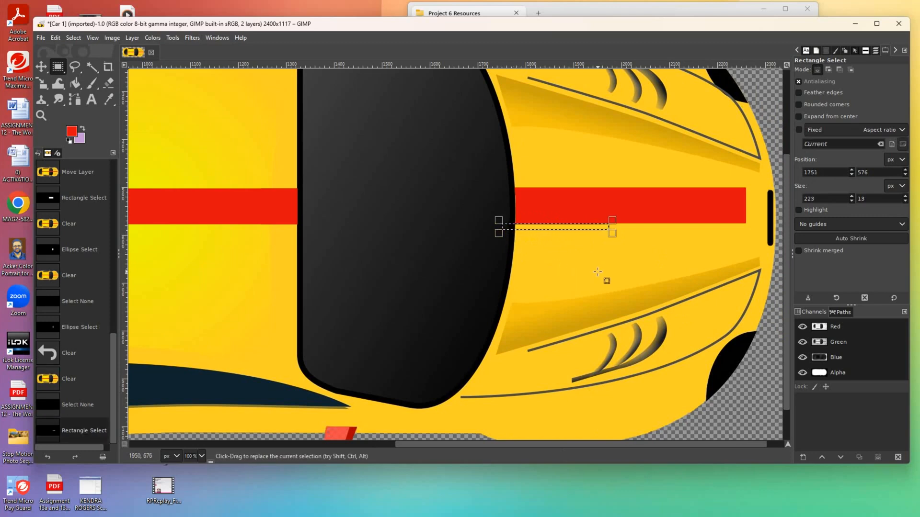
click(557, 283)
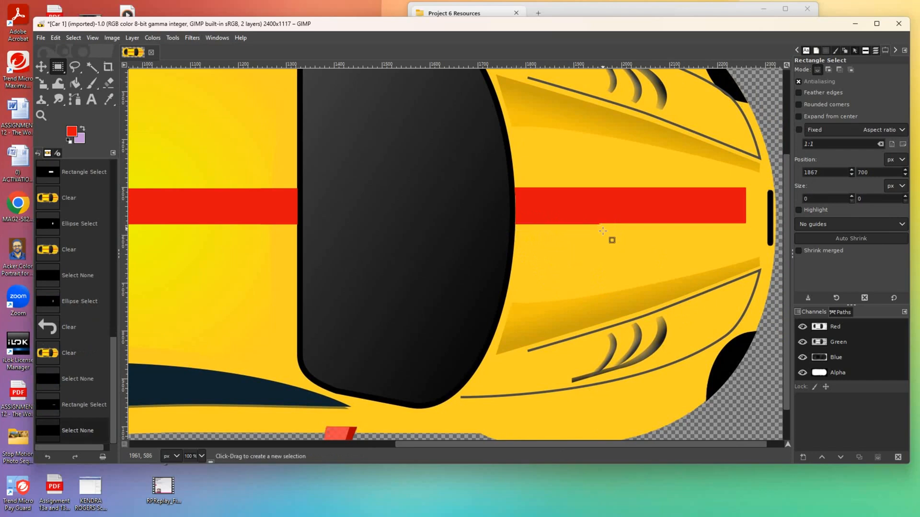
Trim the uneven lower edge of the hood stripe near the windshield using a rectangular selection of about 201 by 16 px, and deselect everything.
click(41, 115)
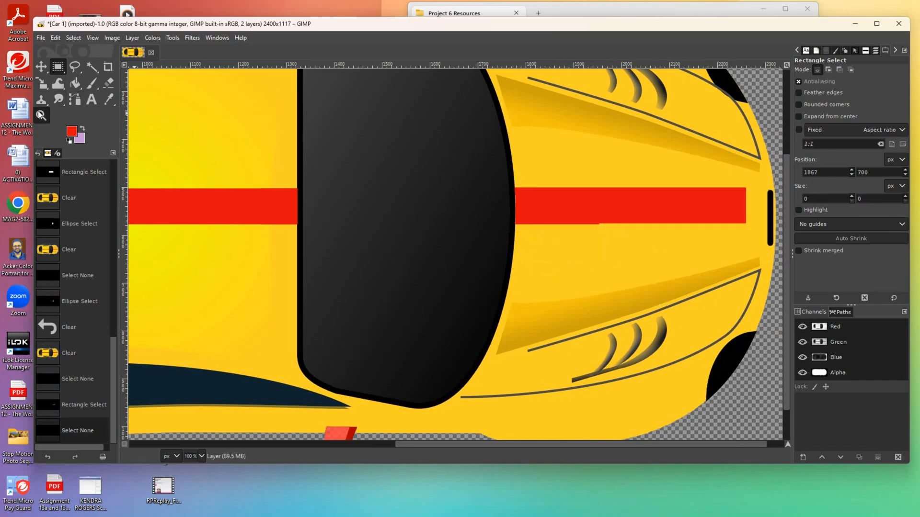
click(535, 264)
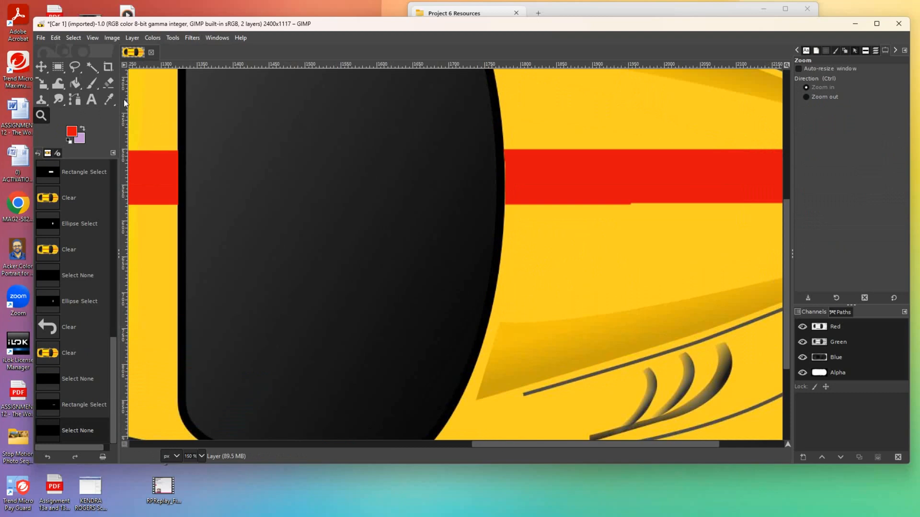
click(61, 72)
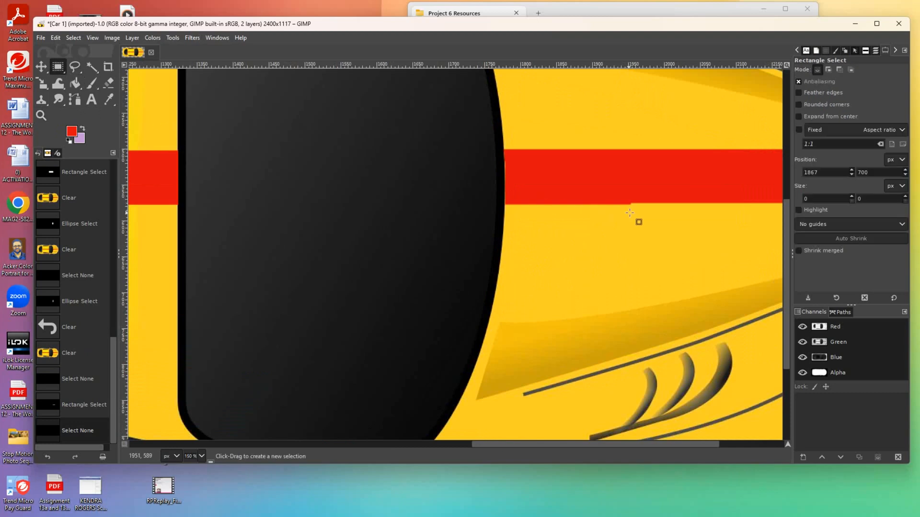
drag(636, 203, 492, 214)
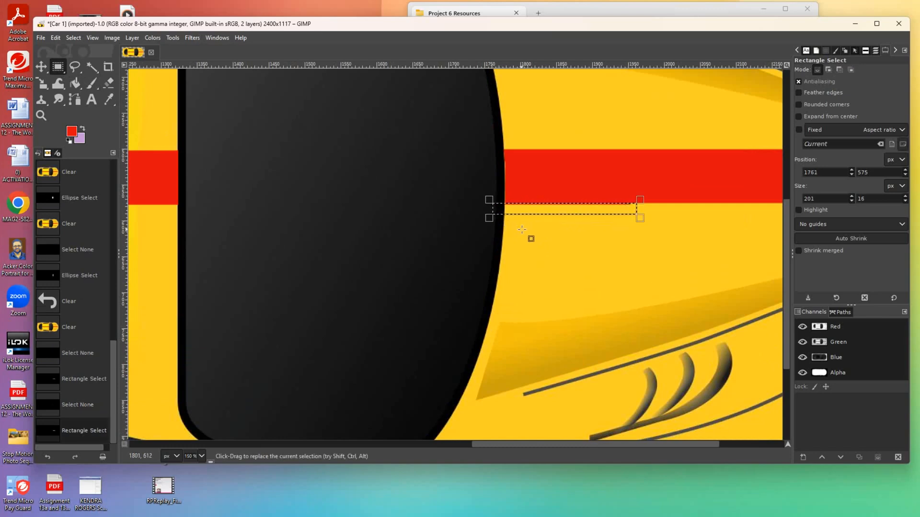
key(Delete)
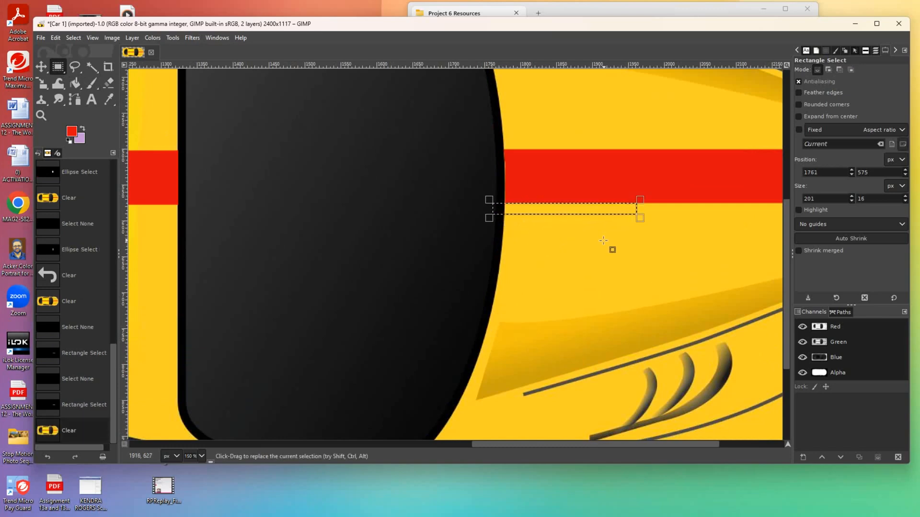
key(ctrl+shift+a)
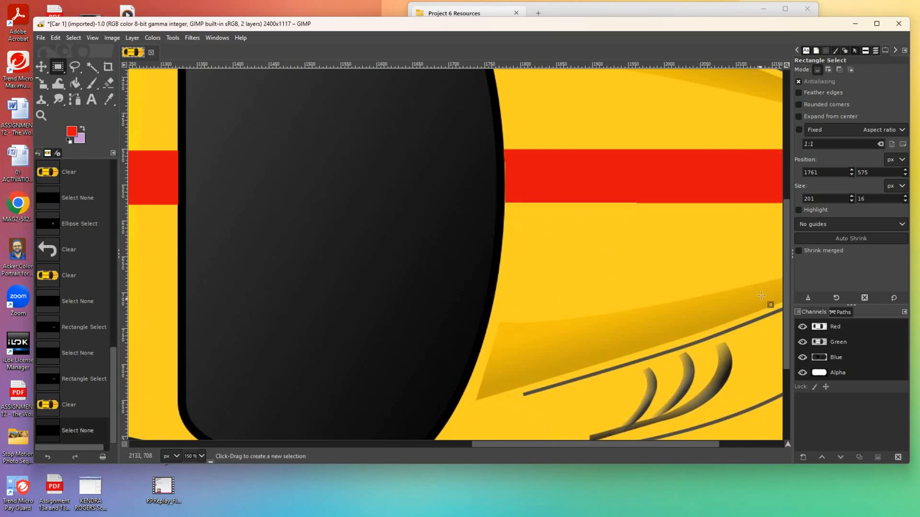
Examine the trimmed lower edge of the hood stripe up close and the whole striped car at 50% zoom.
drag(697, 444, 723, 447)
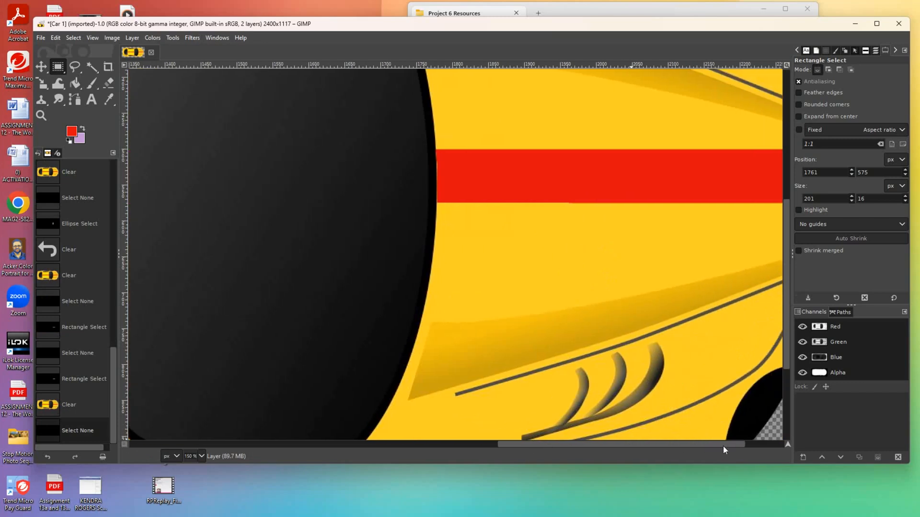
click(41, 116)
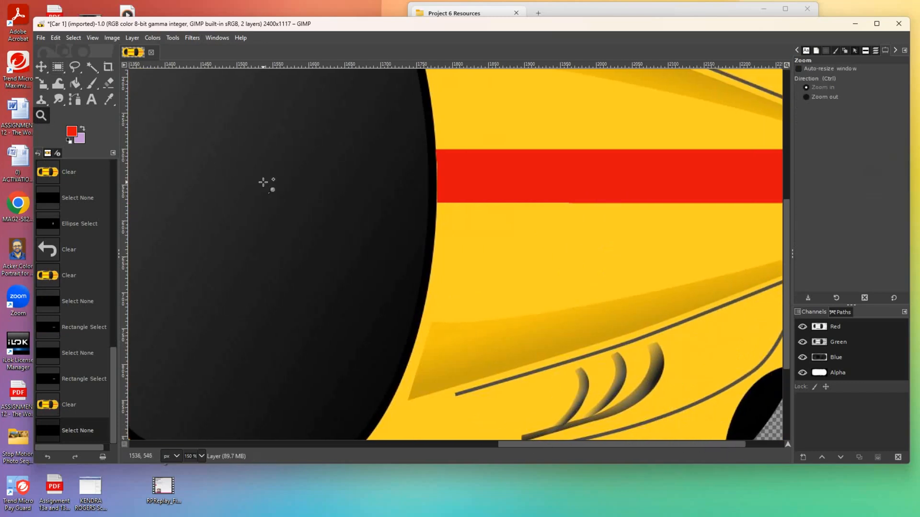
click(516, 274)
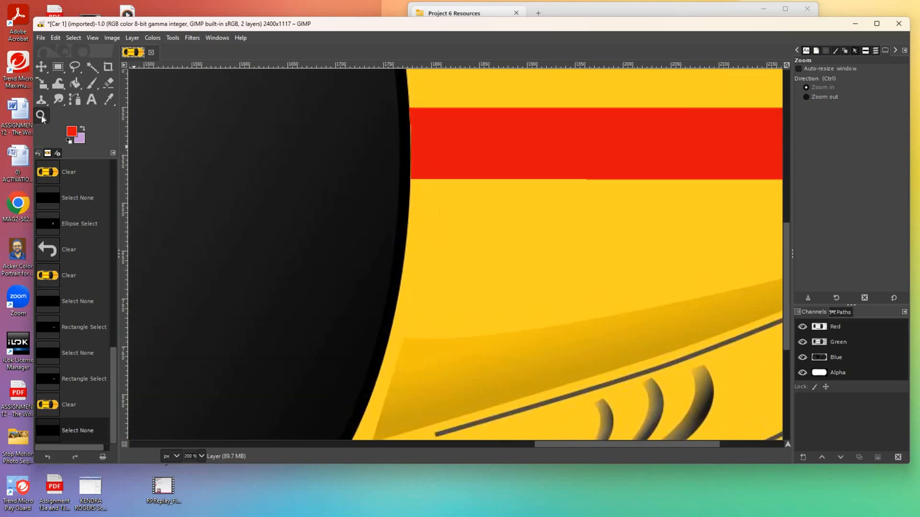
click(805, 96)
click(636, 213)
click(635, 213)
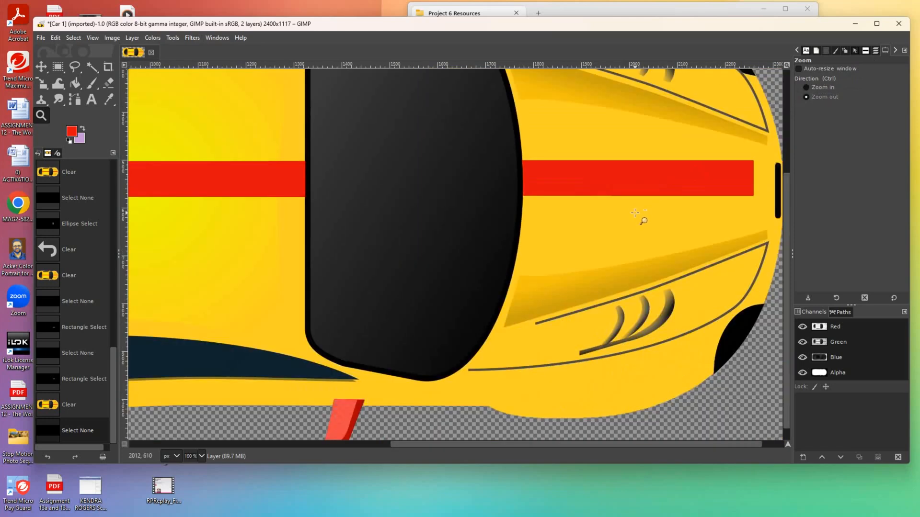
click(636, 212)
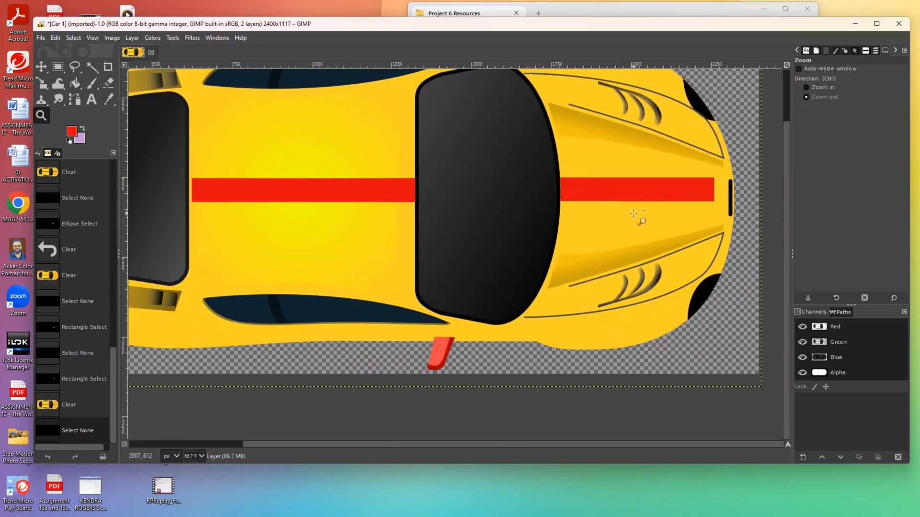
click(634, 213)
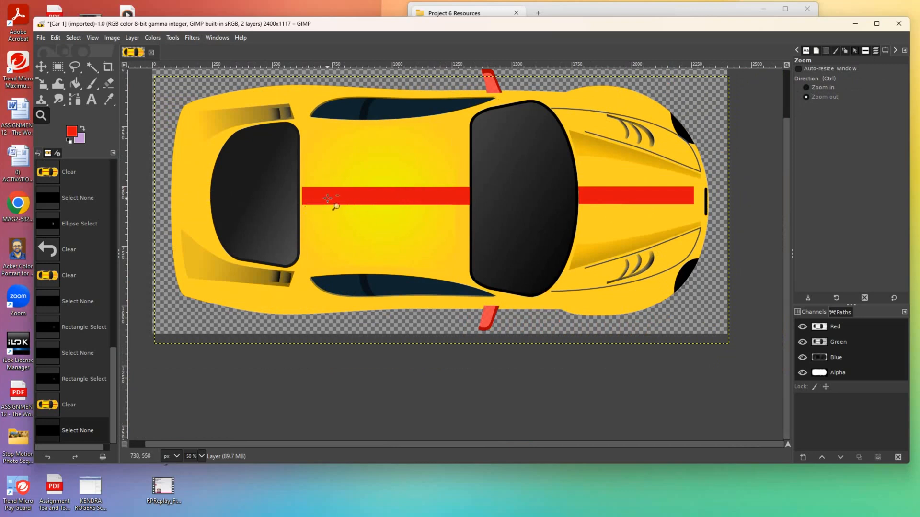
Fuzzy-select the roof stripe and anchor a copy of it about 542 px rearward, reaching across the rear window to the car's back edge.
click(44, 67)
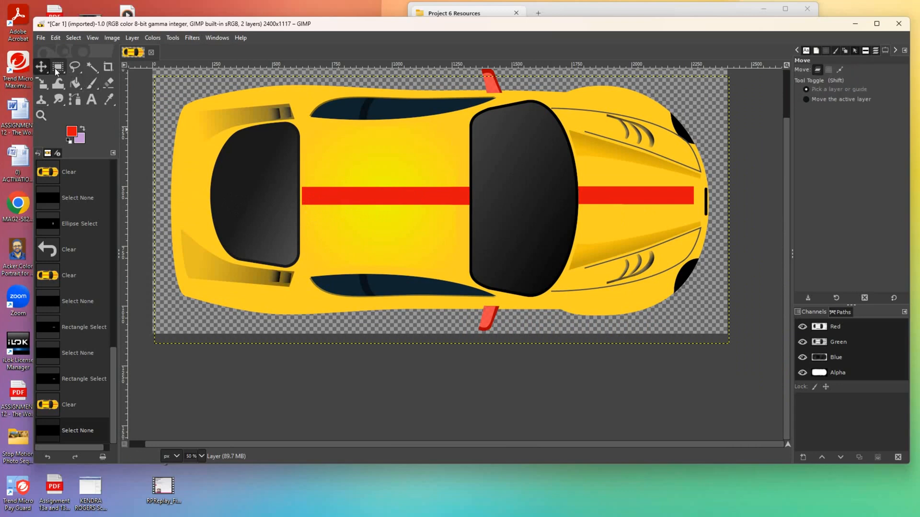
click(90, 69)
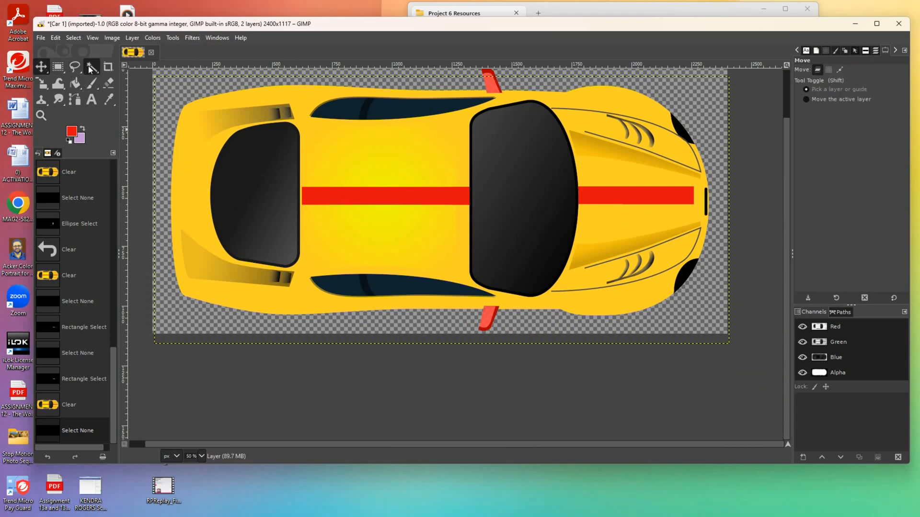
click(351, 193)
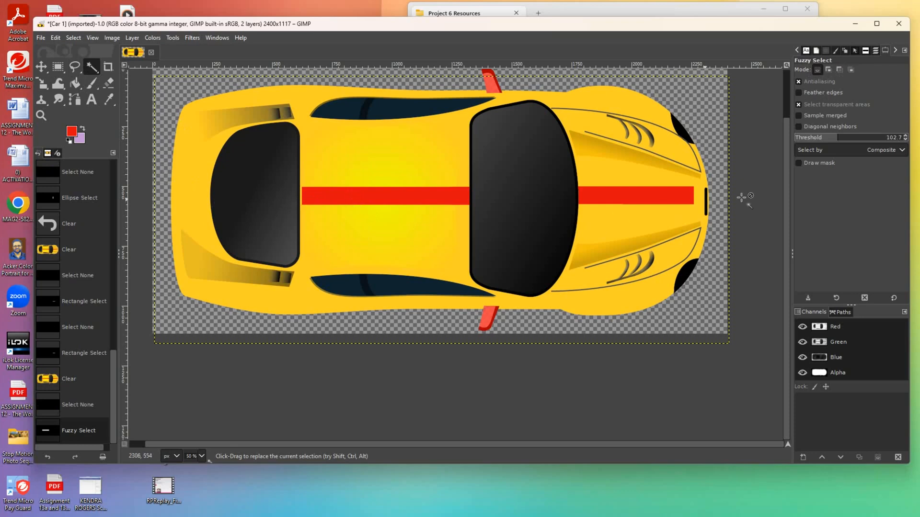
click(875, 51)
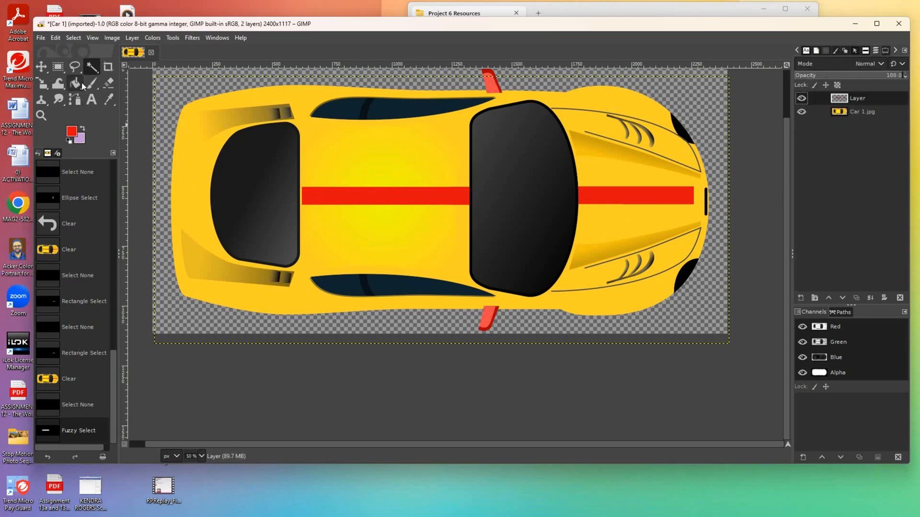
click(327, 199)
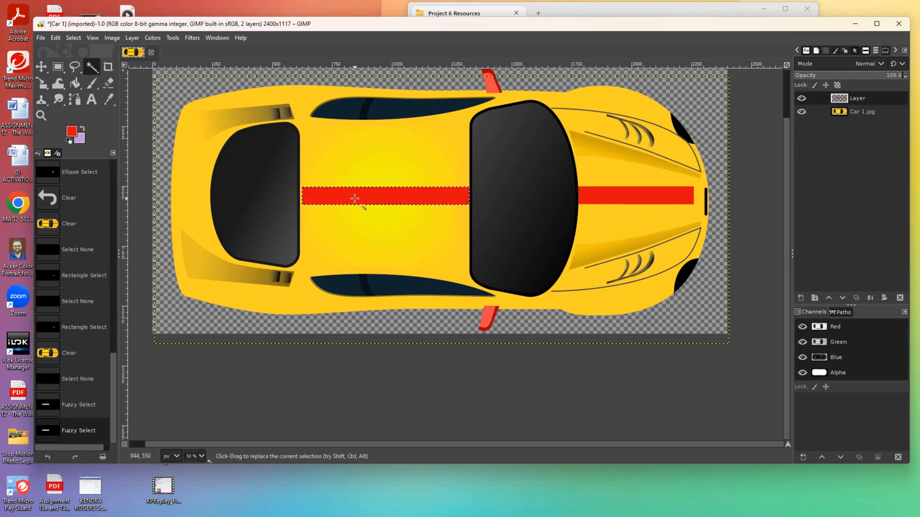
key(ctrl+alt)
ctrl+alt+click(370, 196)
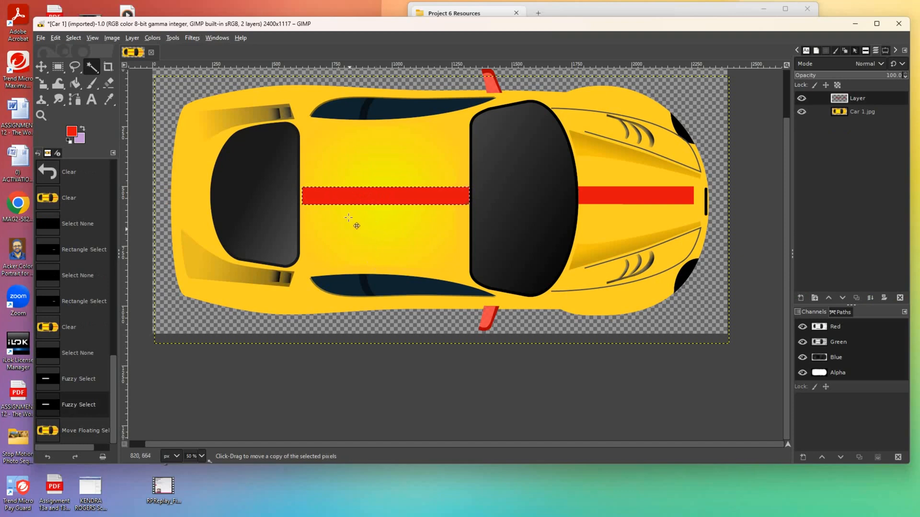
drag(345, 198, 215, 199)
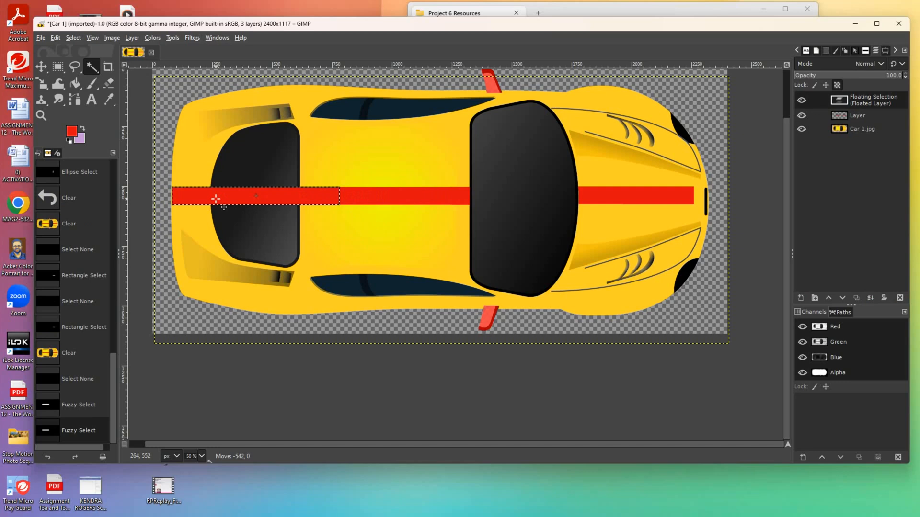
drag(215, 199, 215, 198)
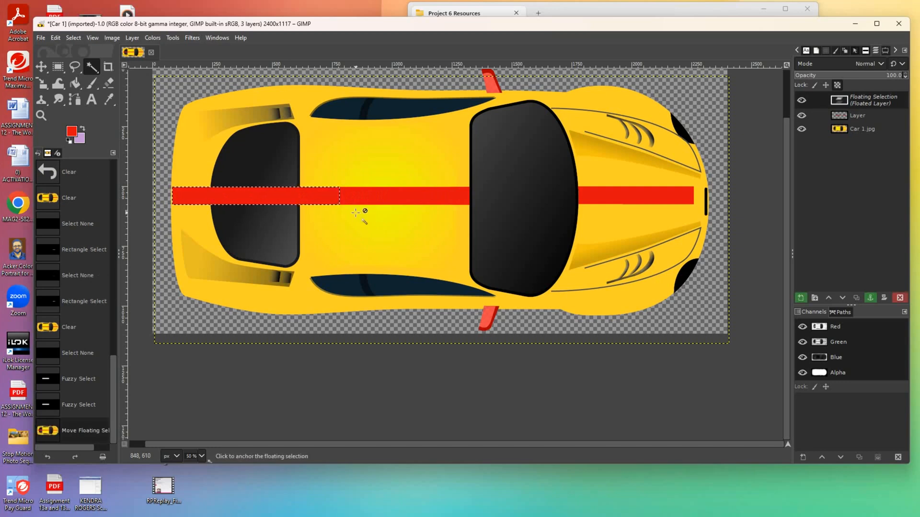
click(339, 164)
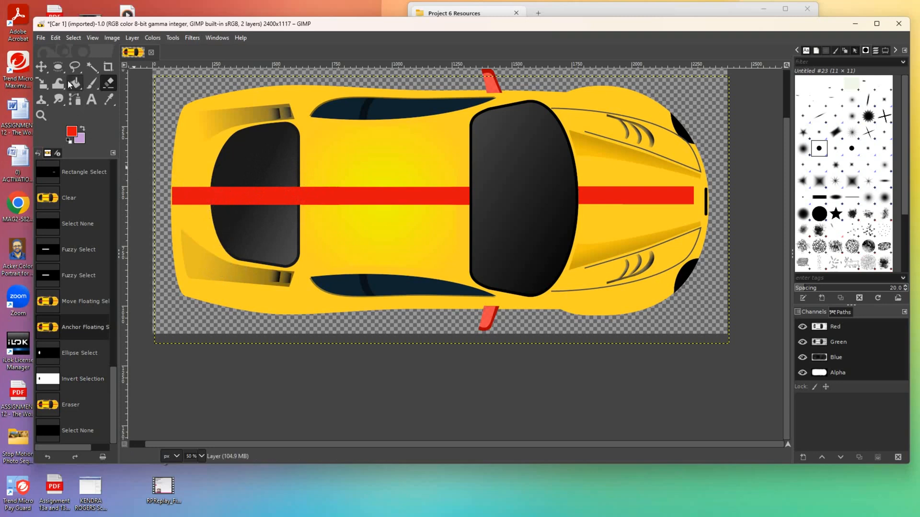
Clear the copied stripe from the rear window's curved back portion using an elliptical selection fitted to the window edge.
click(58, 67)
drag(225, 164, 255, 234)
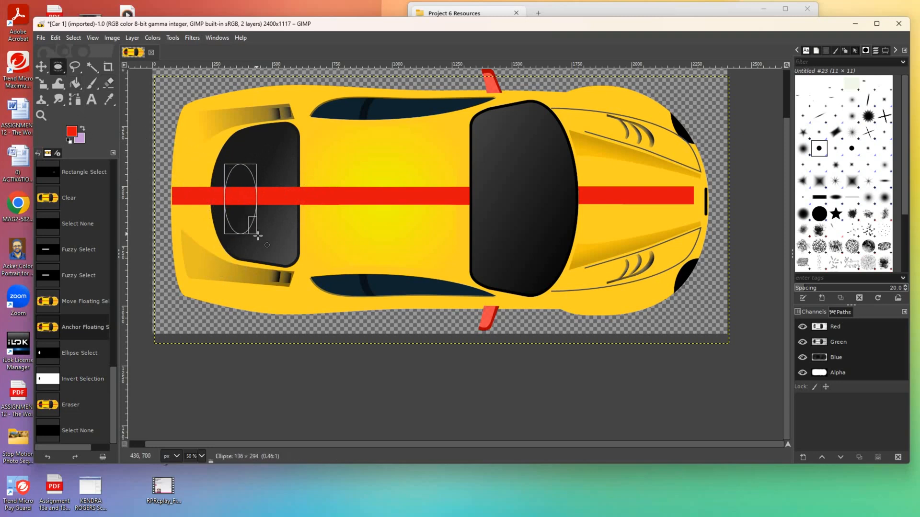
drag(275, 248, 275, 247)
drag(250, 218, 236, 208)
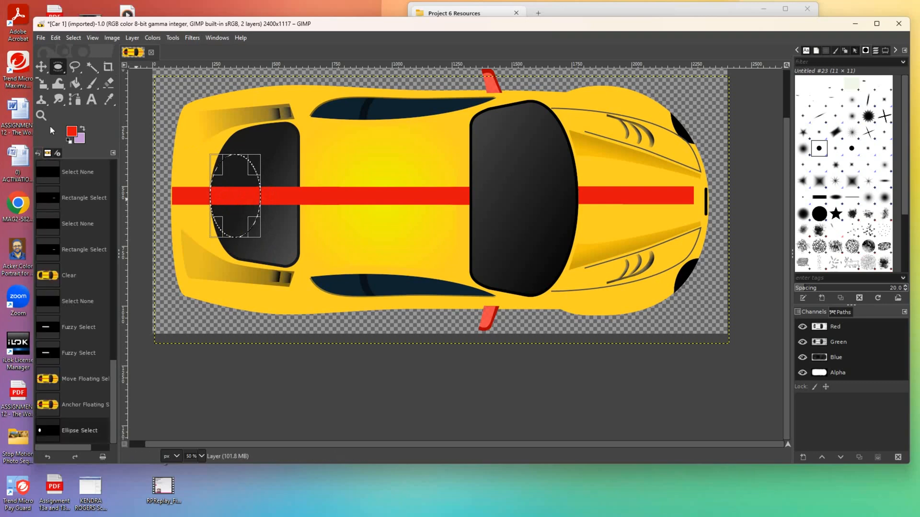
click(109, 84)
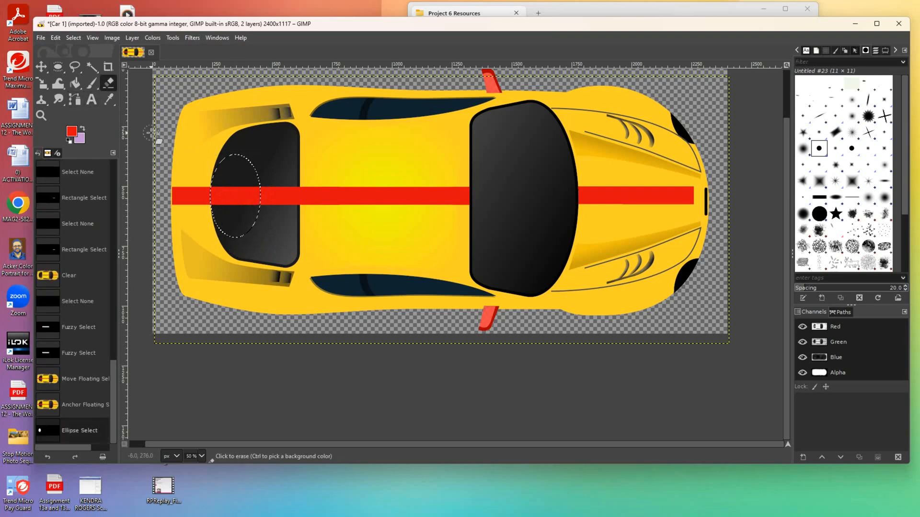
key(Delete)
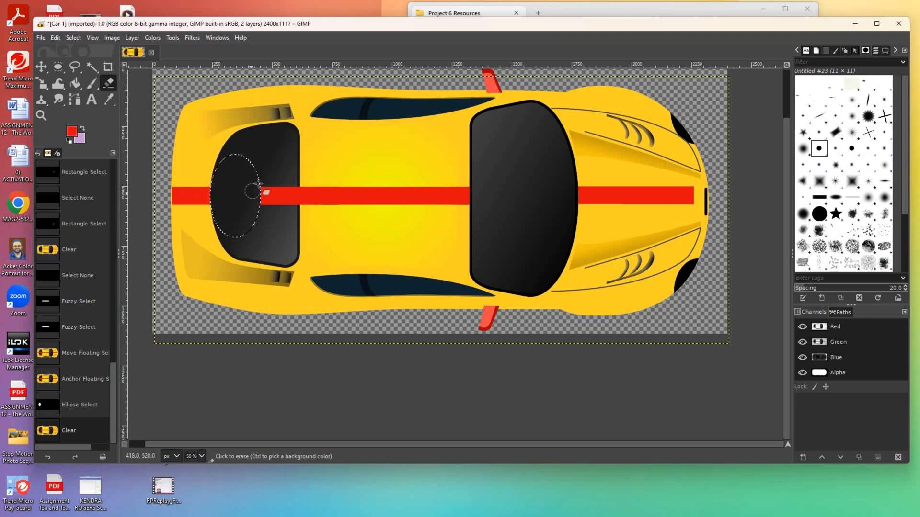
Clear the leftover stripe piece inside the rear window using a rectangular selection fitted to the window's straight front edge, and deselect everything.
key(ctrl+shift+a)
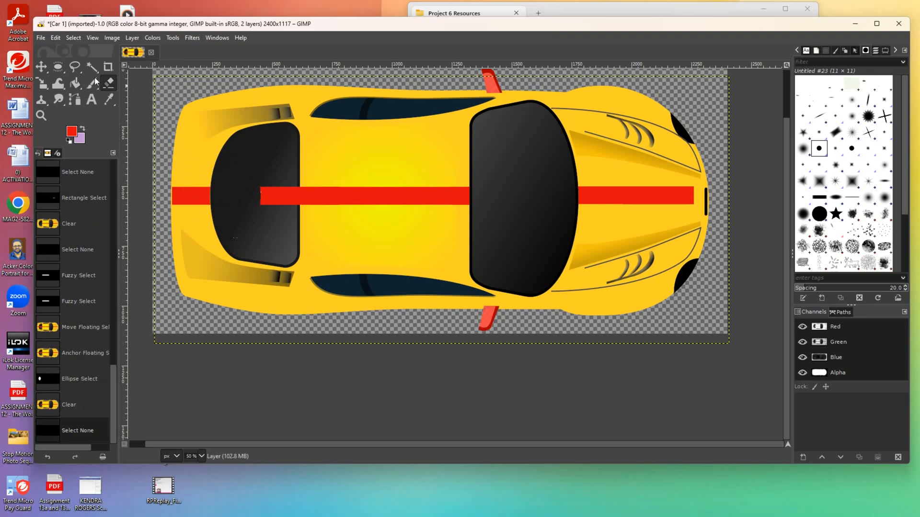
click(58, 69)
click(110, 68)
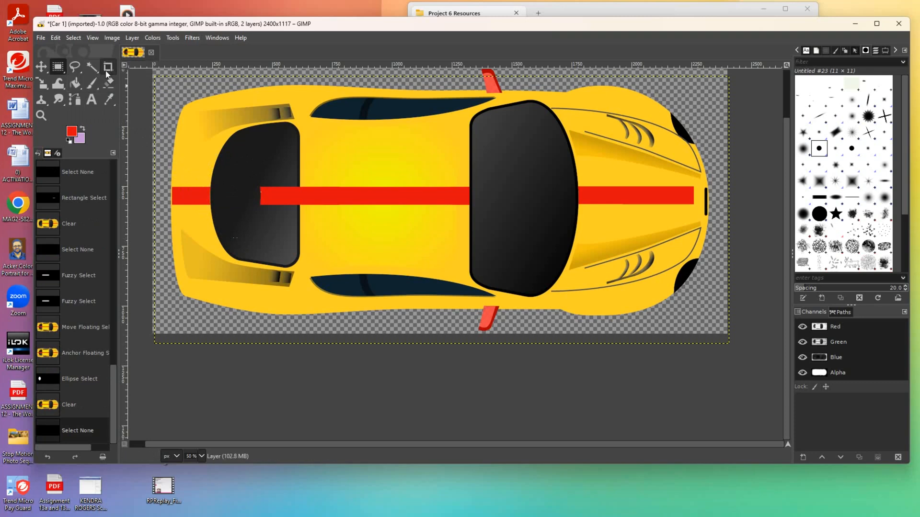
drag(248, 168, 297, 237)
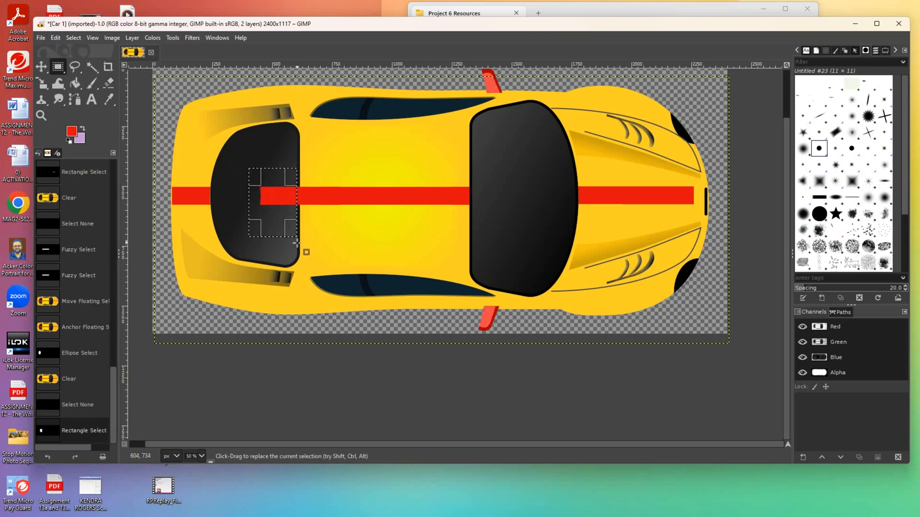
key(Delete)
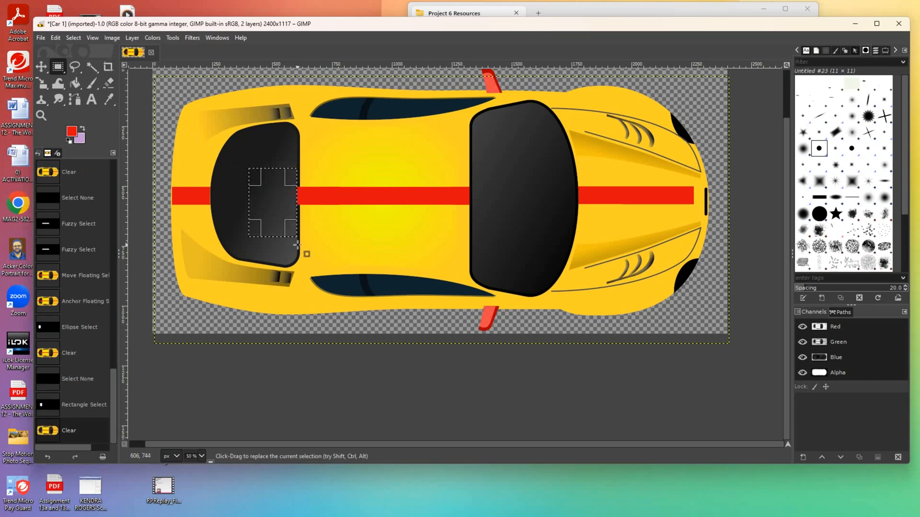
click(297, 245)
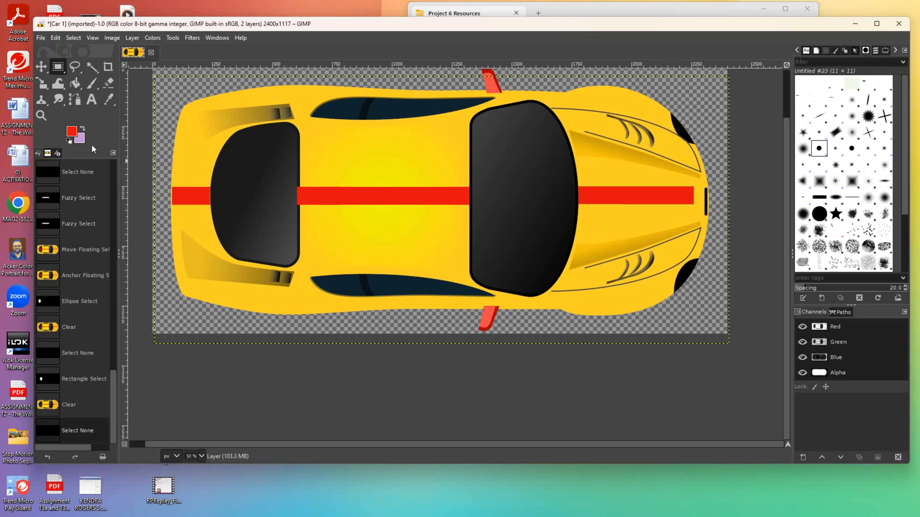
Clear the red sliver overlapping the rear window's front border using a narrow rectangular selection, and deselect everything.
click(42, 116)
ctrl+click(328, 203)
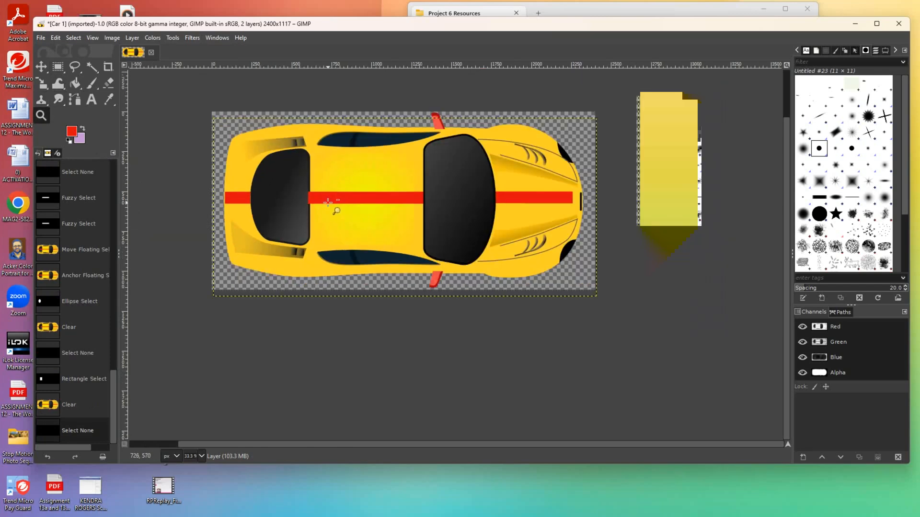
click(328, 204)
click(329, 204)
click(328, 205)
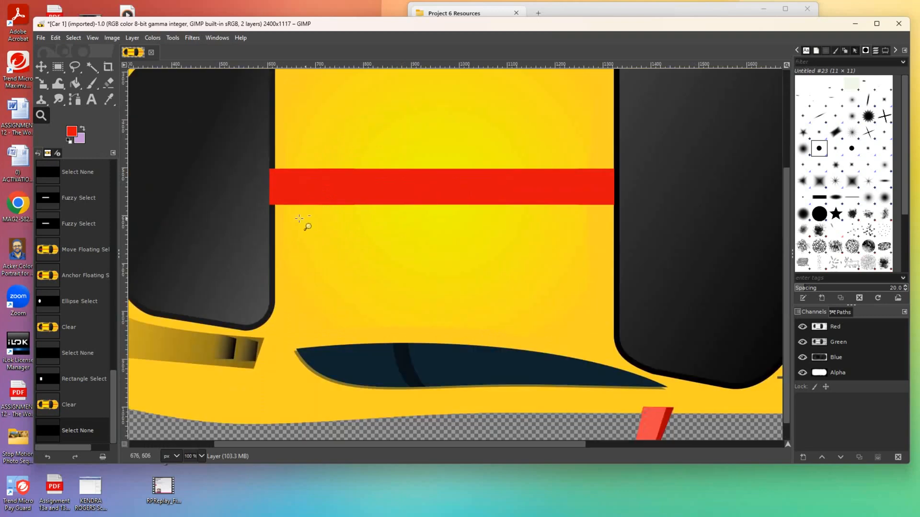
click(57, 67)
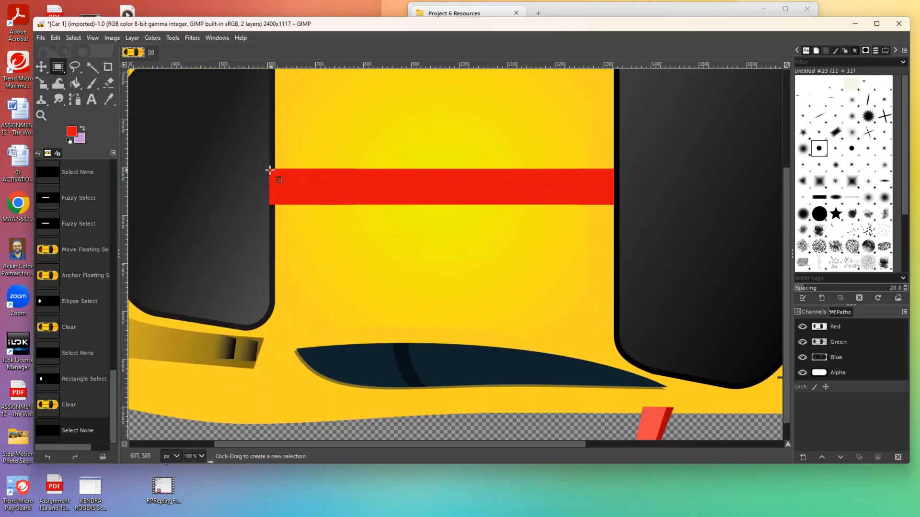
drag(267, 167, 275, 216)
key(Delete)
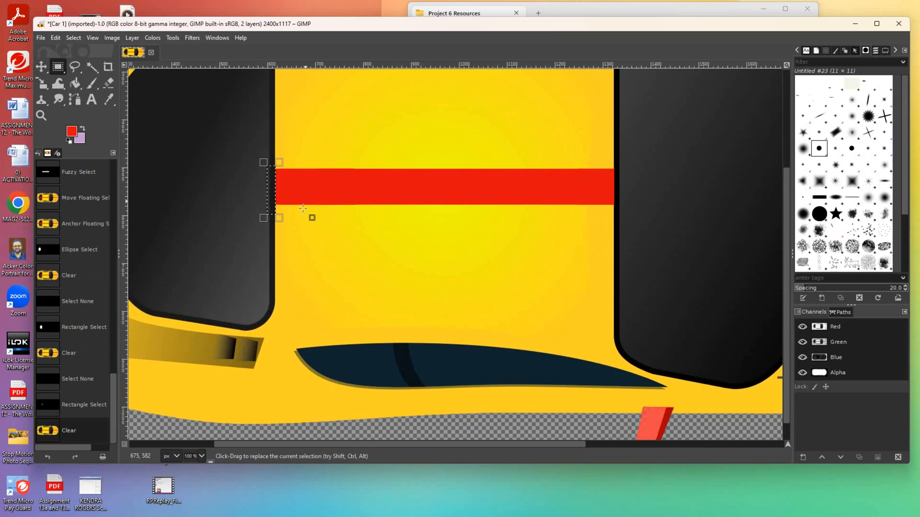
key(shift+ctrl+a)
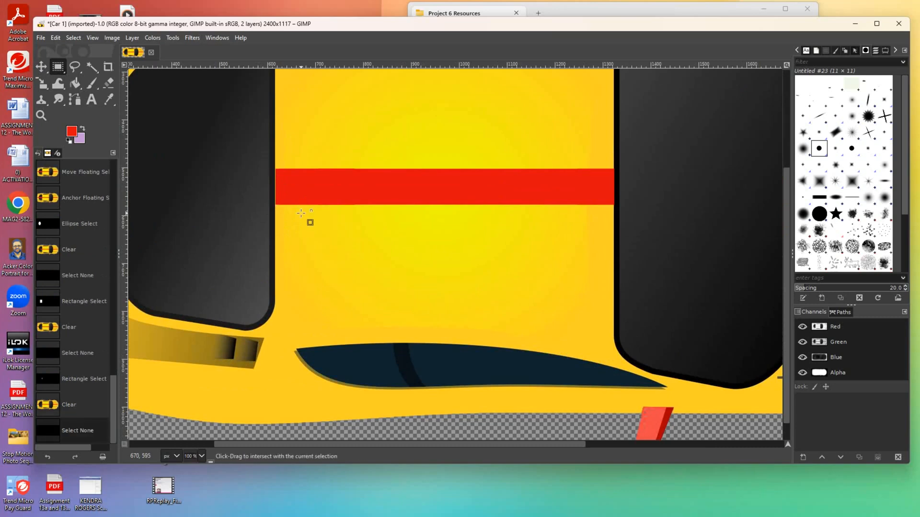
Fuzzy-select the roof stripe on the stripe layer and anchor a parallel copy of it just below the center stripe.
click(43, 115)
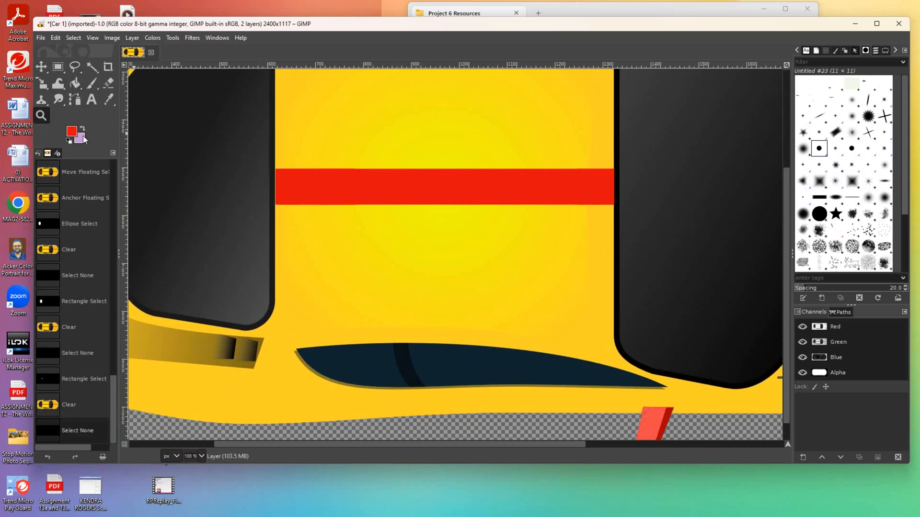
ctrl+click(339, 244)
ctrl+click(339, 245)
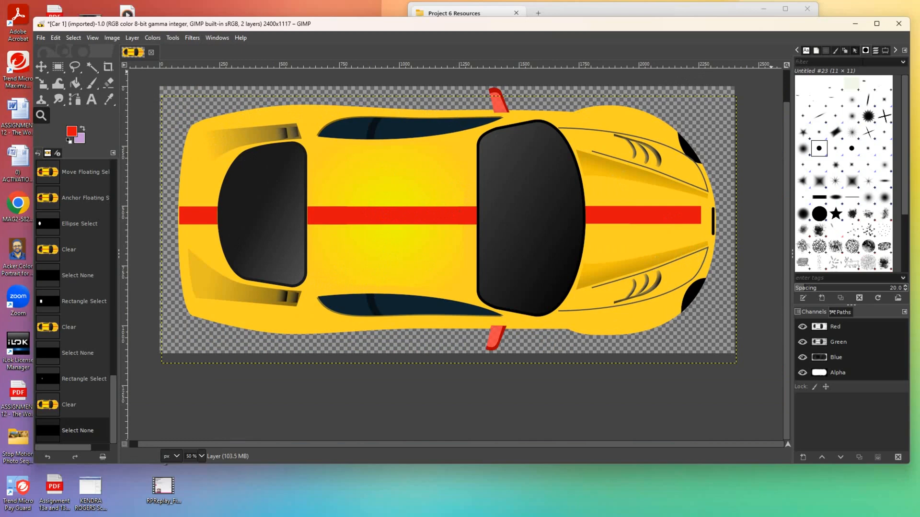
click(876, 54)
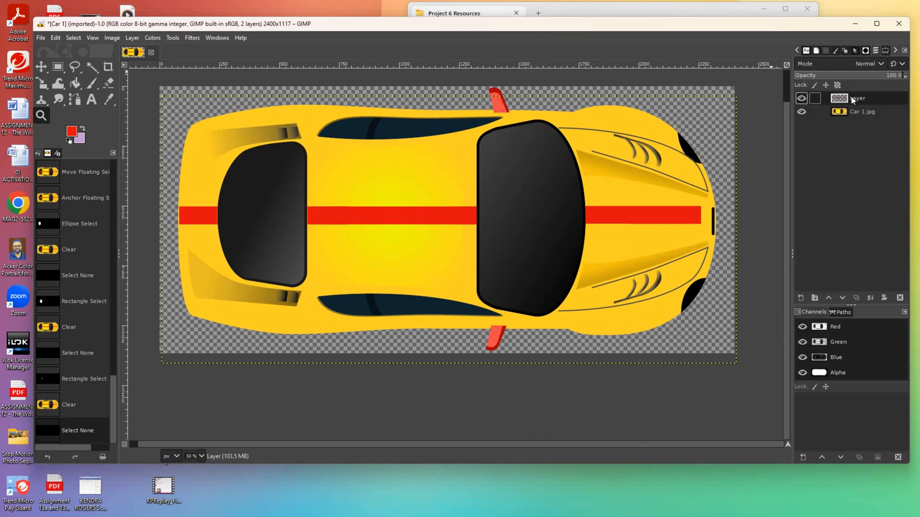
click(92, 68)
click(349, 218)
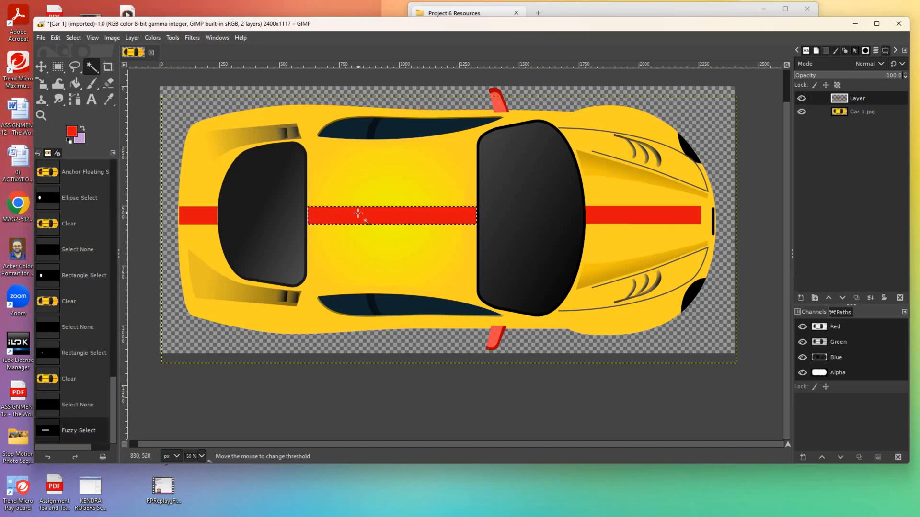
click(358, 214)
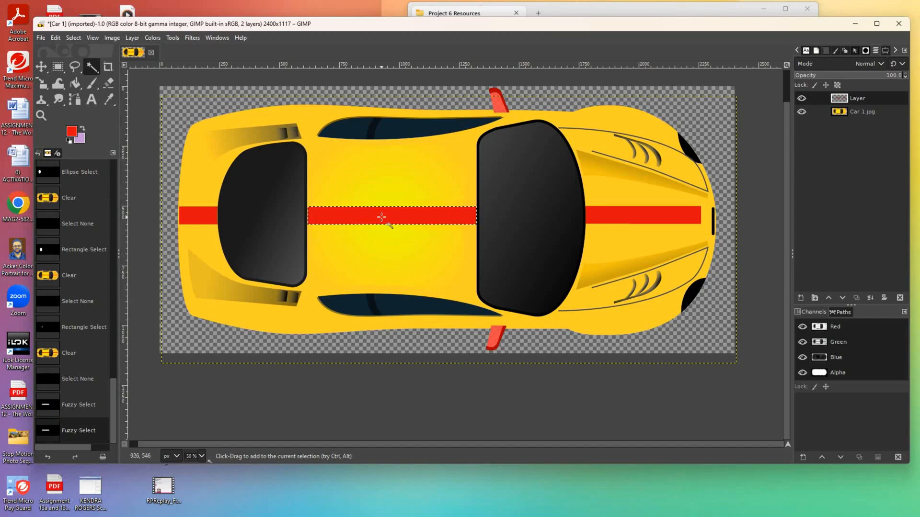
drag(381, 216, 381, 250)
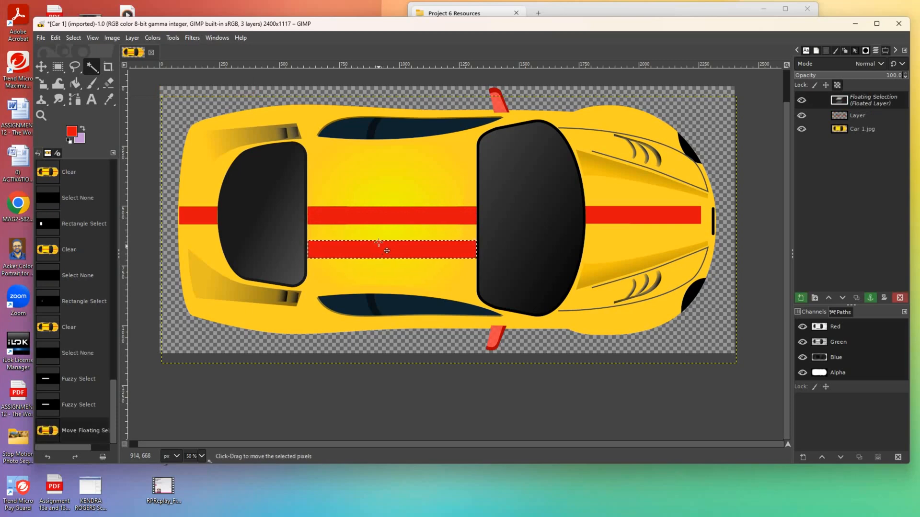
click(383, 213)
Fuzzy-select the center roof stripe again and anchor a second parallel copy of it just above the center stripe.
click(382, 214)
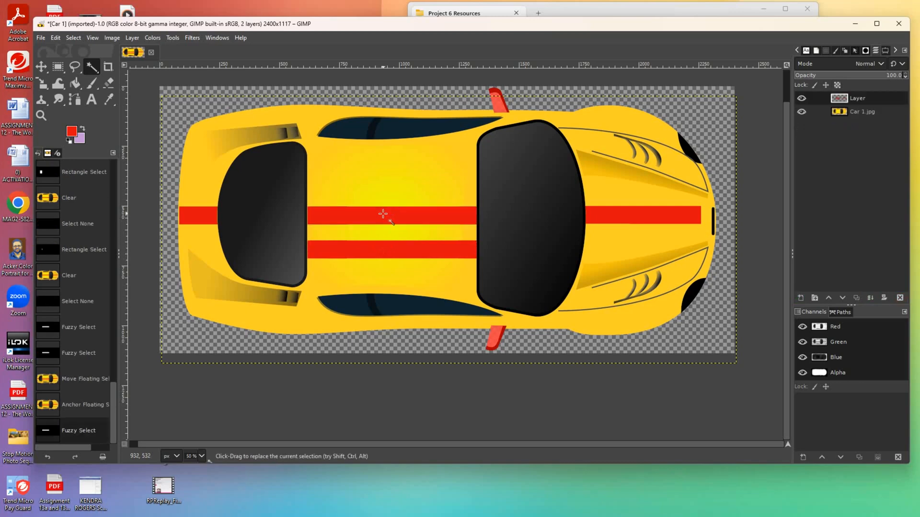
click(382, 214)
drag(382, 214, 391, 185)
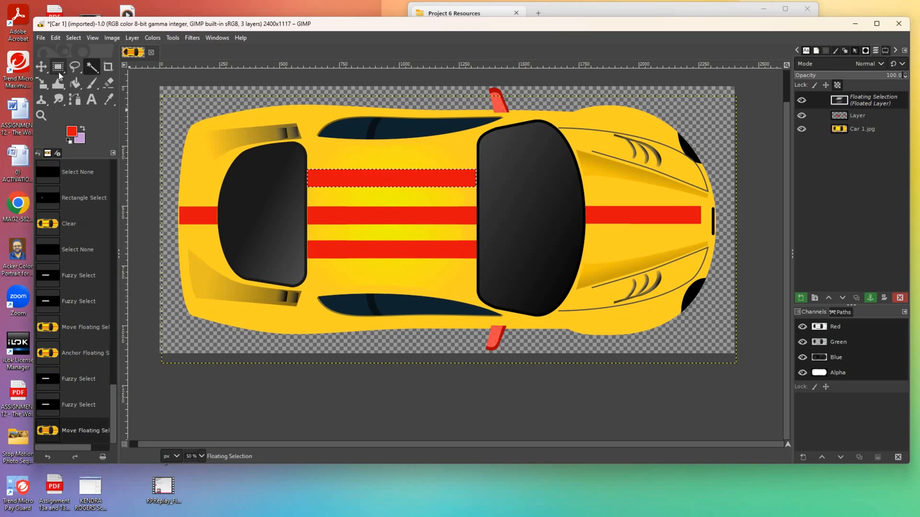
click(45, 68)
click(356, 167)
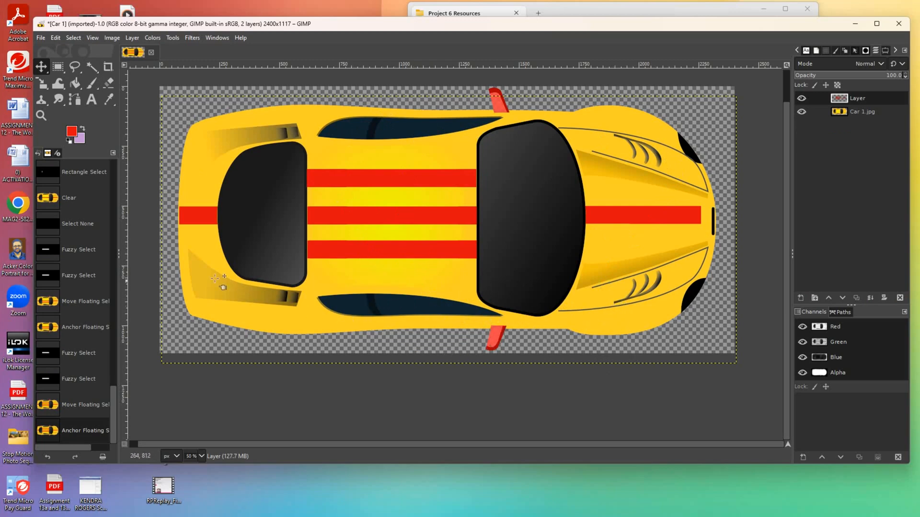
Try to scale the stripe layer from its upper-left corner to 2234 × 949 px, and undo the scaling.
click(45, 85)
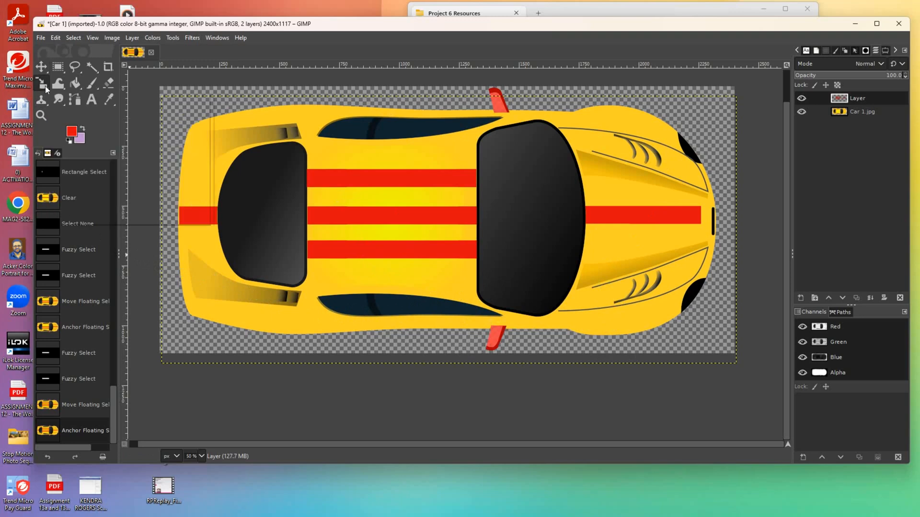
click(349, 196)
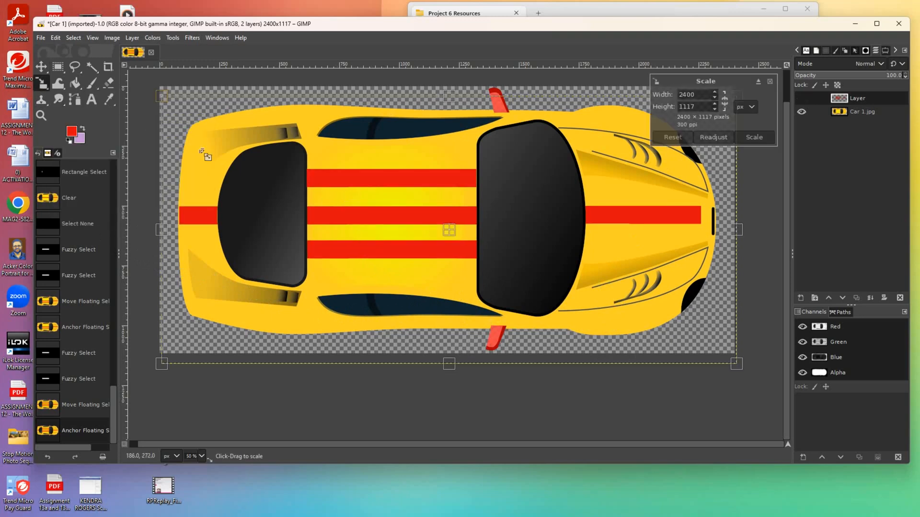
drag(166, 100, 201, 138)
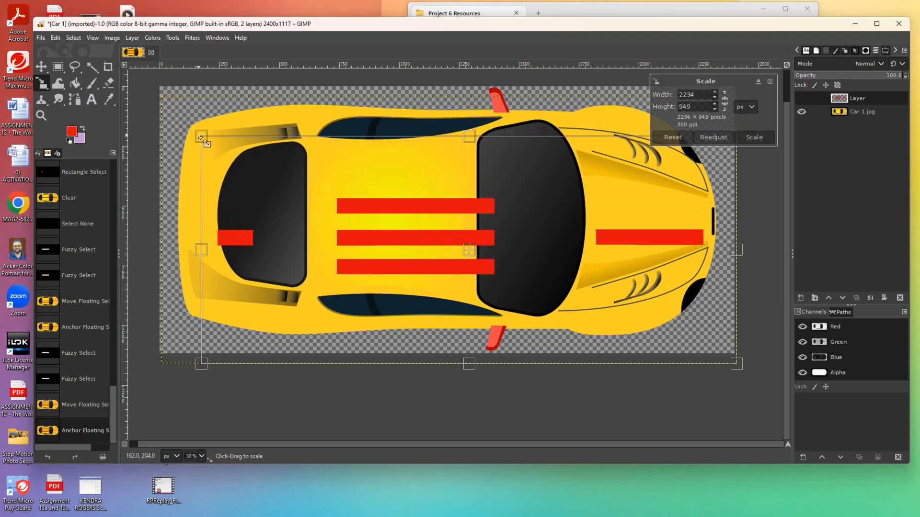
key(ctrl+z)
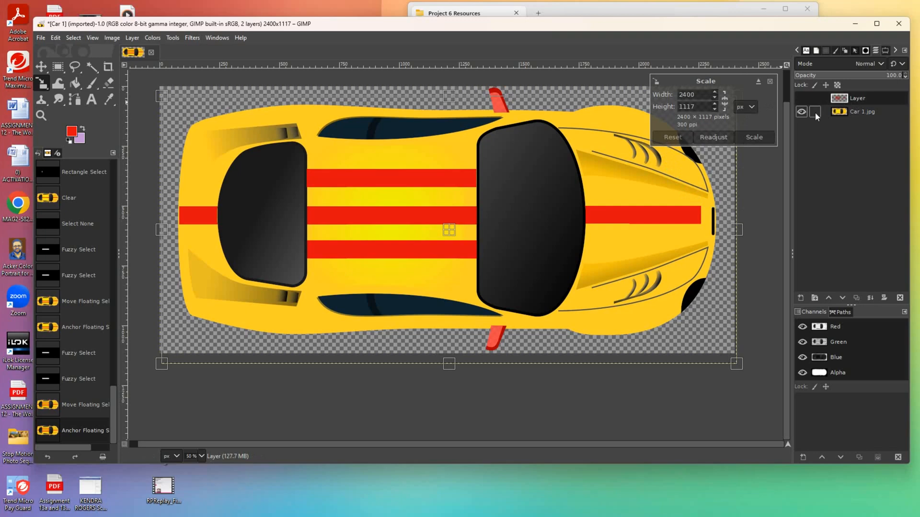
click(42, 66)
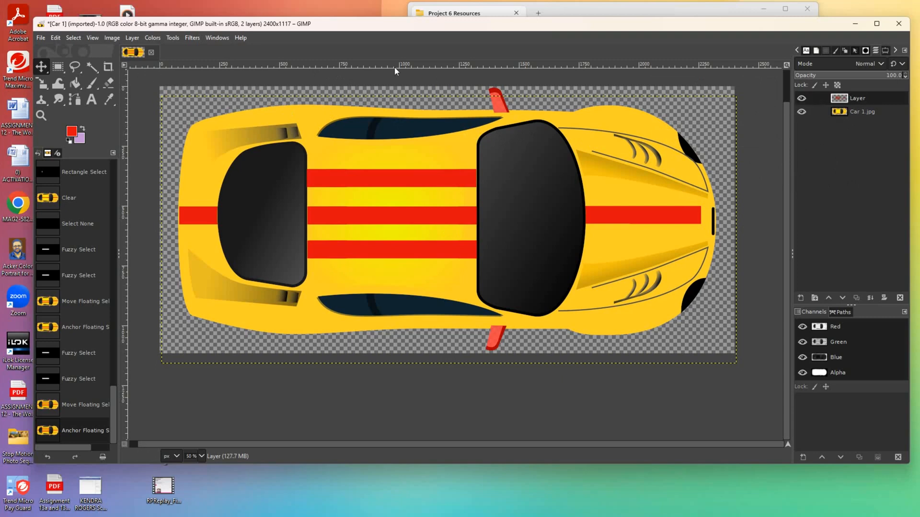
Merge the stripe layer down into the Car 1.jpg layer and toggle the merged layer's visibility to check it.
click(132, 38)
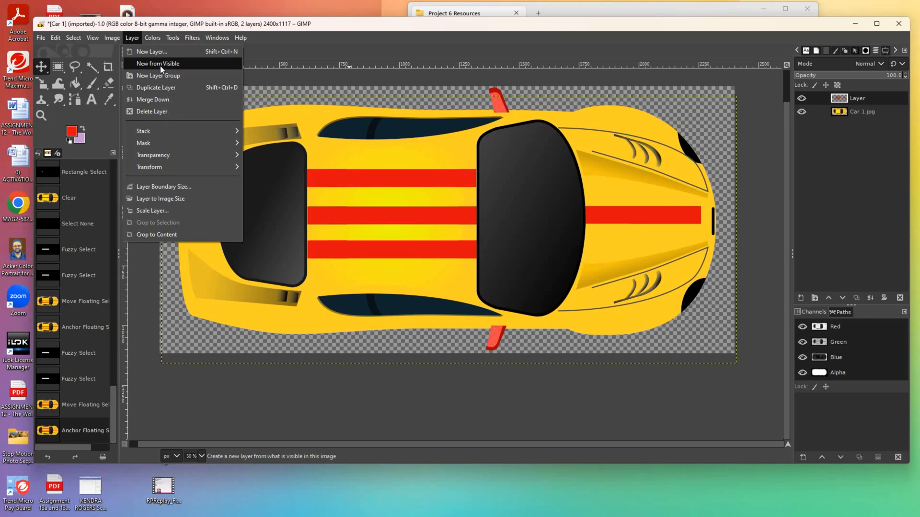
click(158, 102)
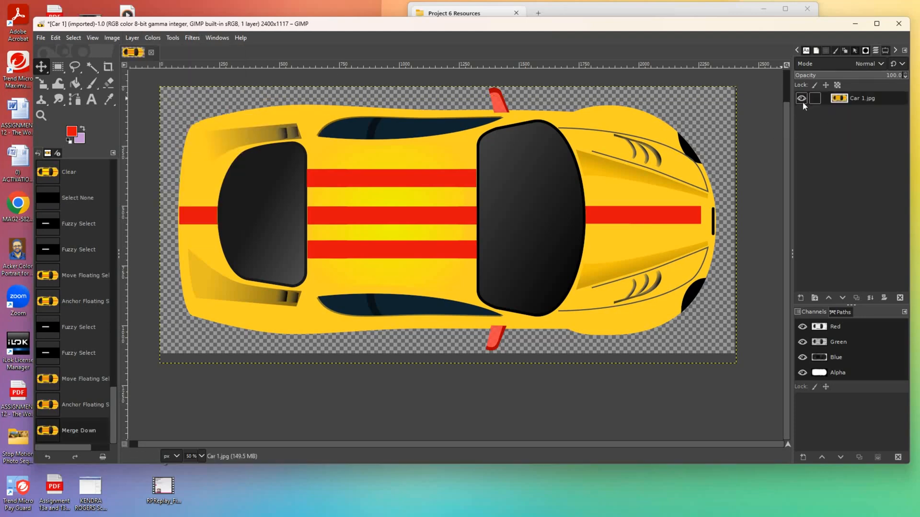
click(803, 101)
click(803, 100)
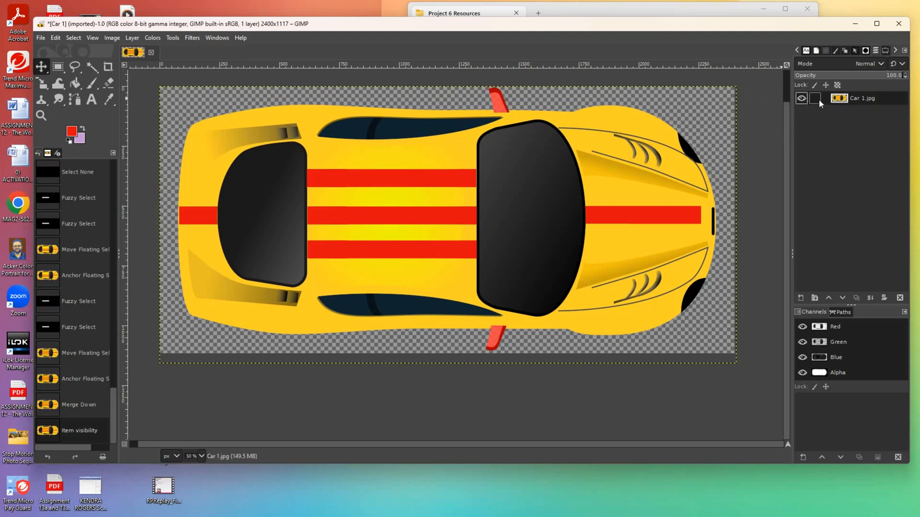
click(802, 100)
click(802, 99)
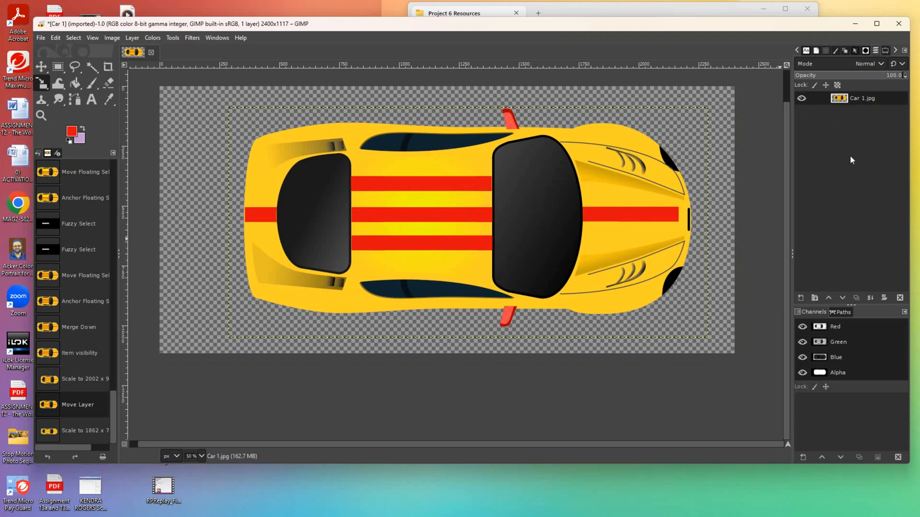
Scale the car layer to 880 × 422 px with its aspect ratio linked, and move it near the middle of the canvas.
click(45, 82)
click(388, 214)
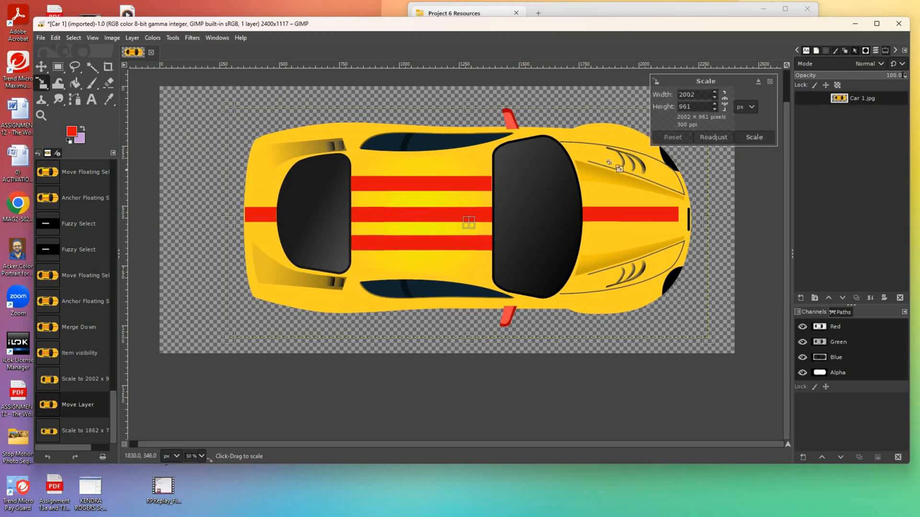
click(724, 101)
drag(228, 109, 452, 320)
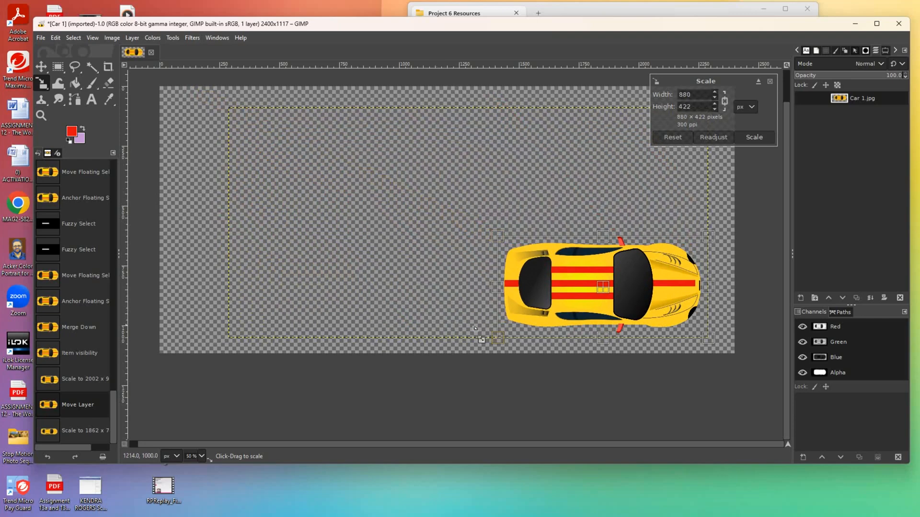
click(745, 138)
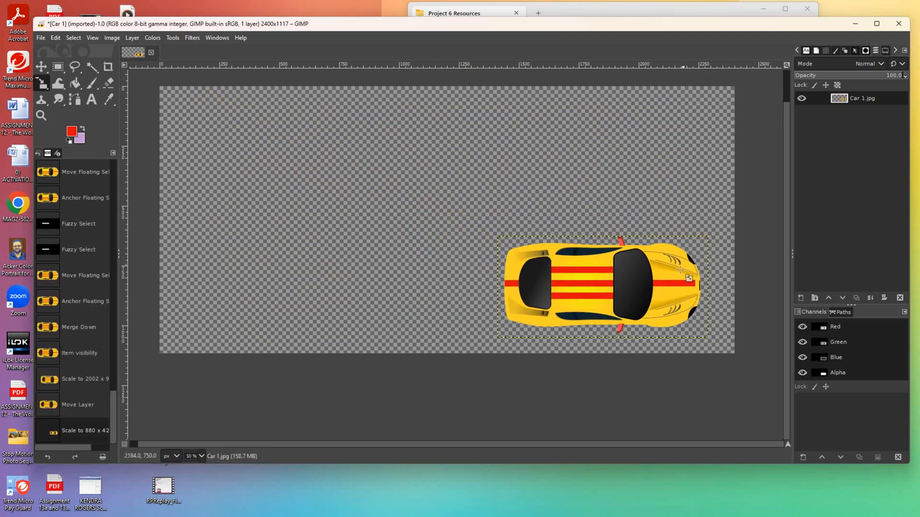
click(41, 66)
drag(569, 289, 410, 210)
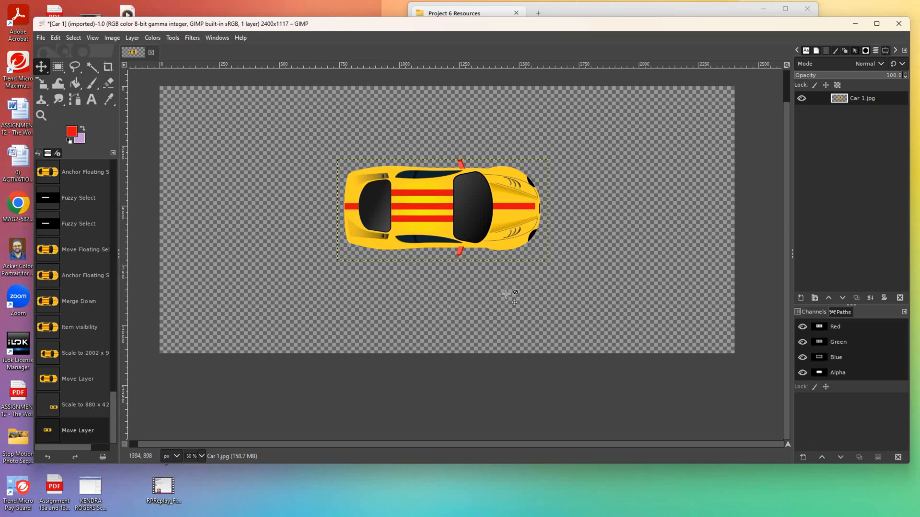
Export the car image as a PNG file, Car 1.png, in the Project 6 Resources folder with the default PNG options.
click(40, 37)
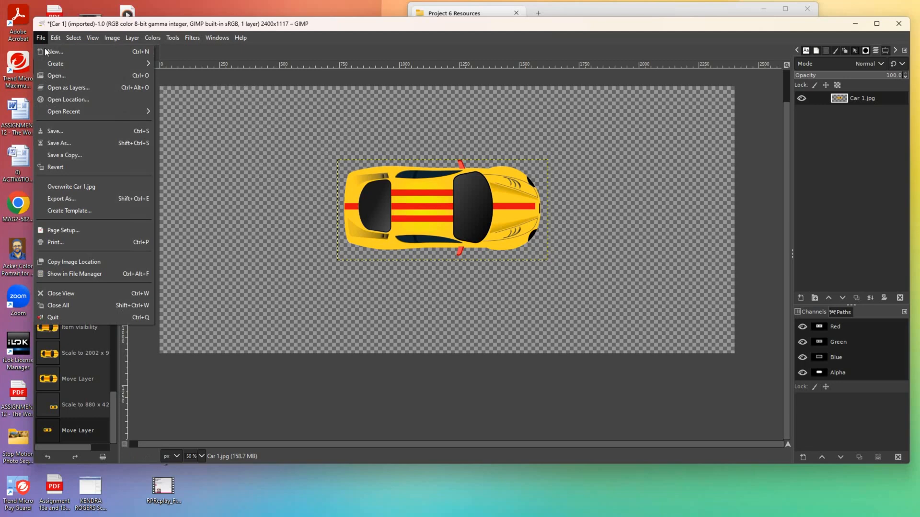
click(71, 198)
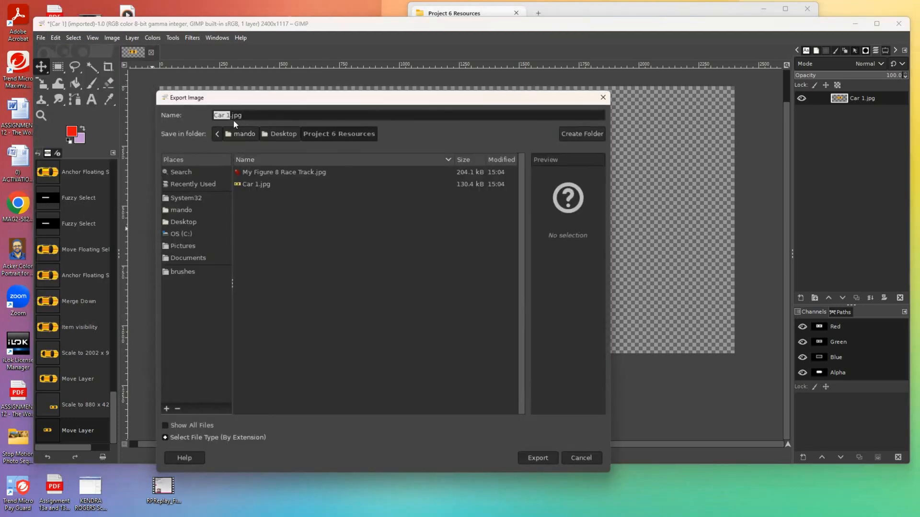
drag(245, 115, 233, 115)
click(166, 438)
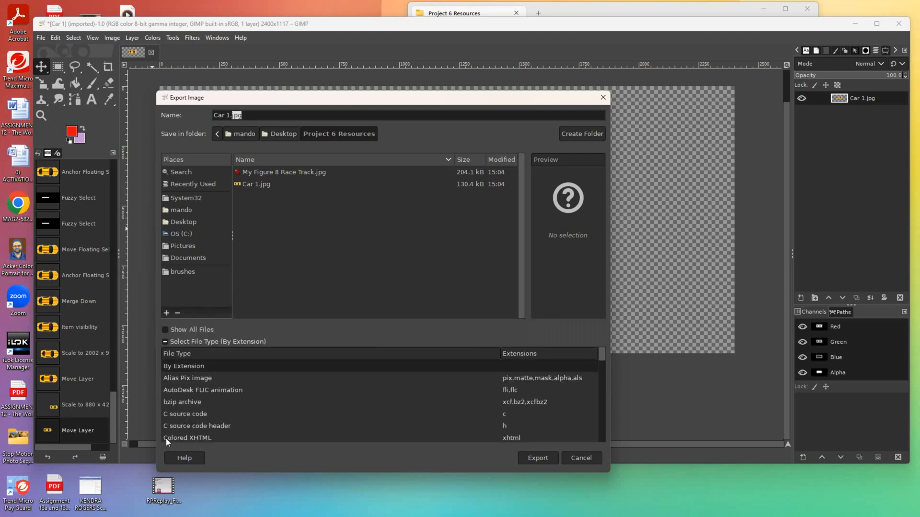
click(600, 410)
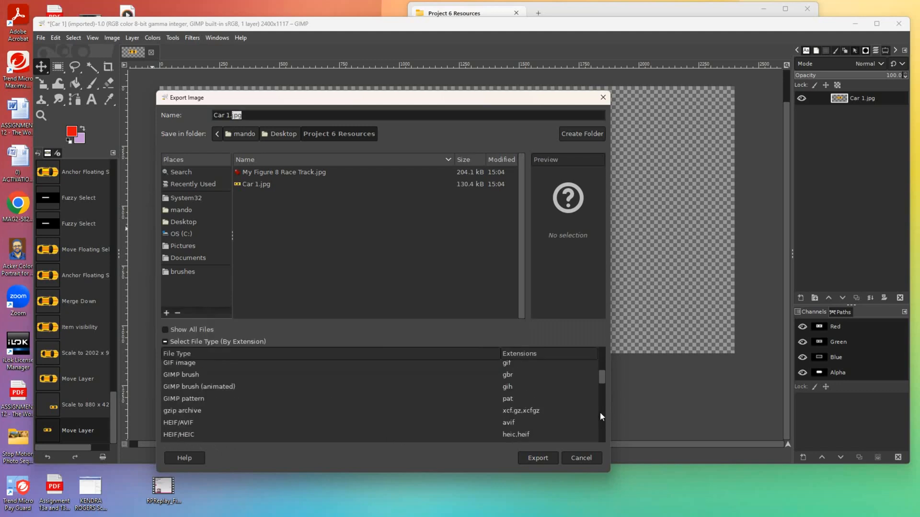
drag(600, 412, 602, 409)
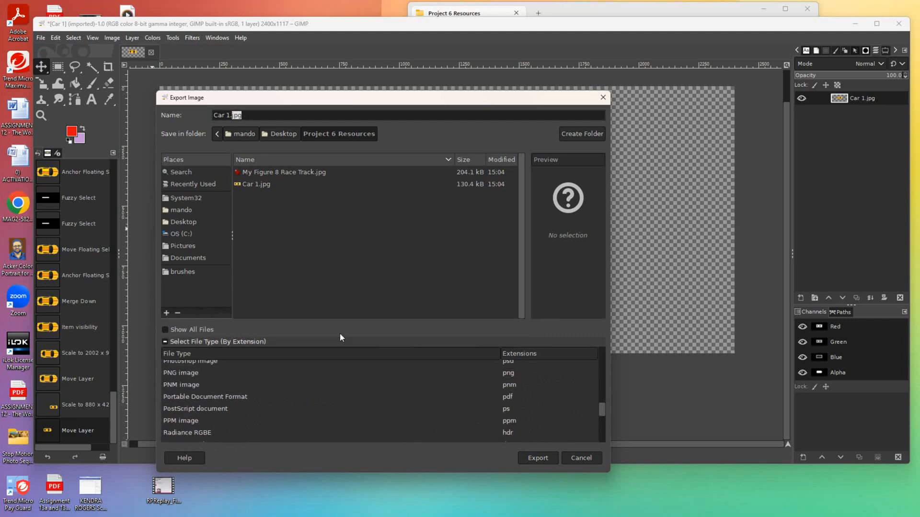
click(191, 378)
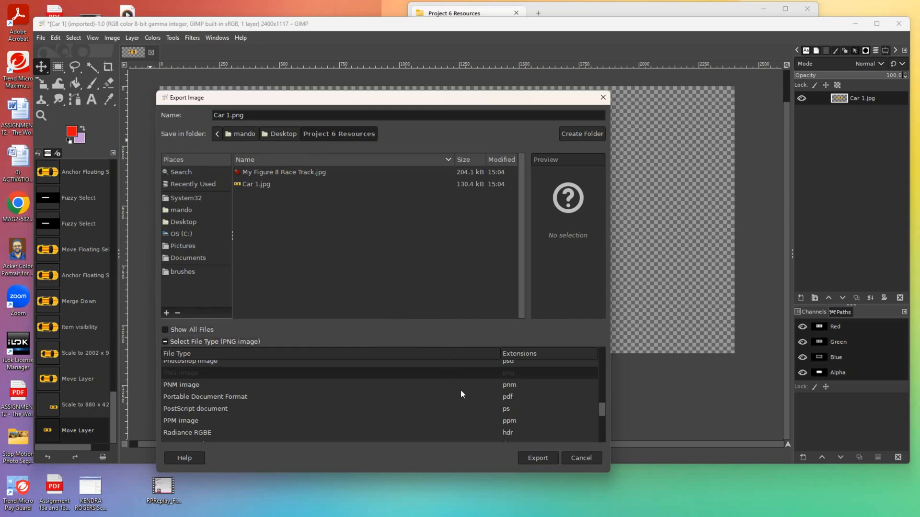
click(528, 457)
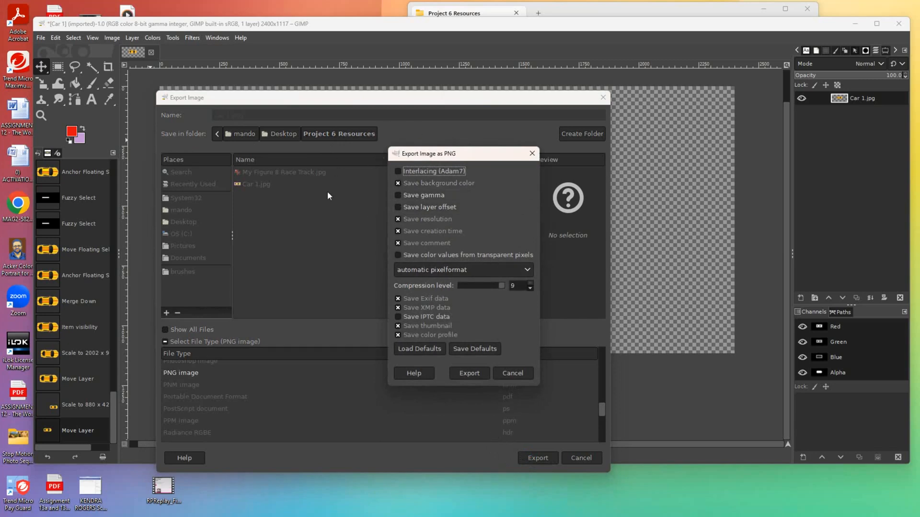
click(470, 376)
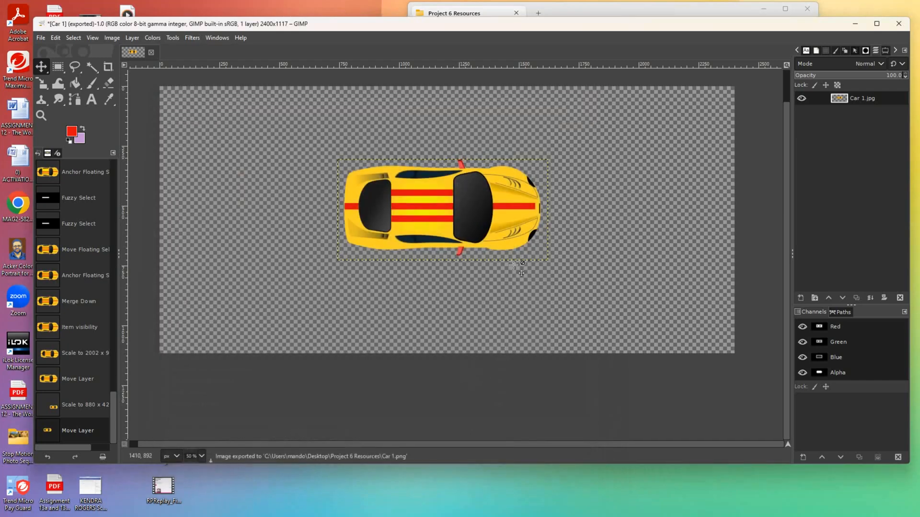
Leave GIMP and open Car 1.png from the Project 6 Resources folder to check the exported car image.
click(855, 24)
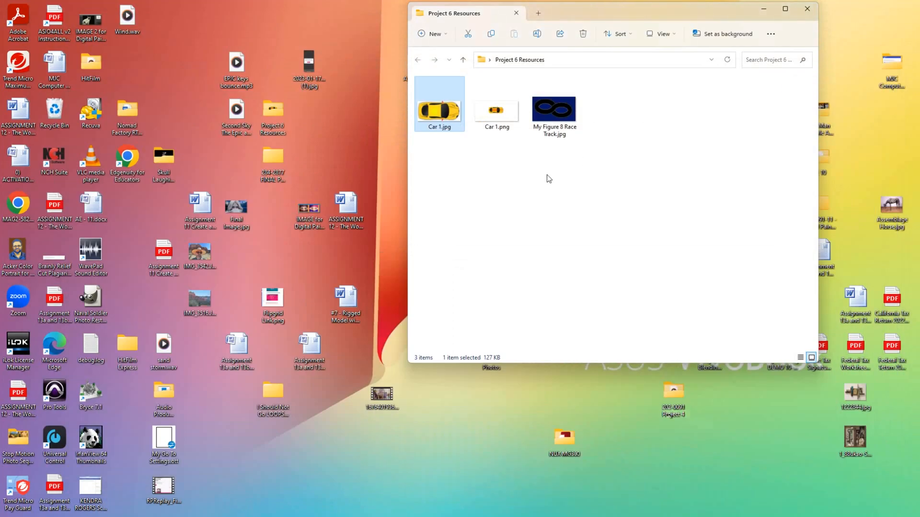
click(498, 113)
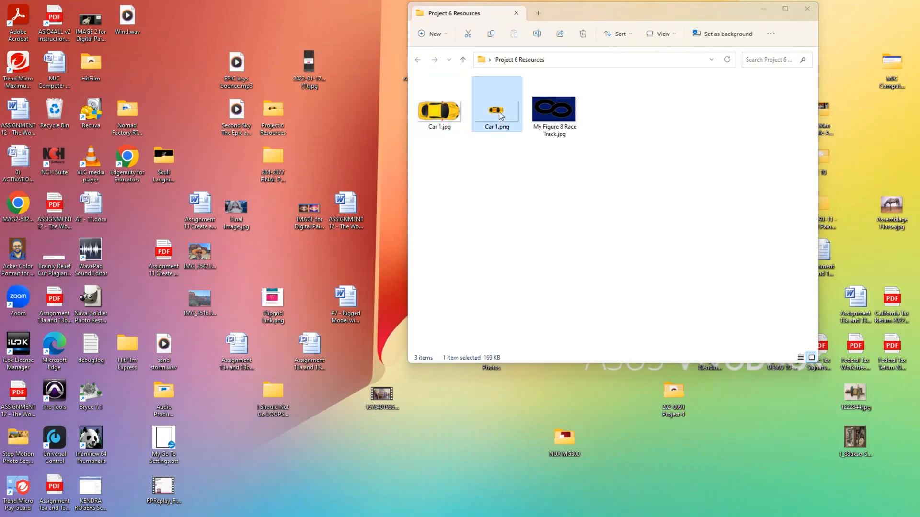
double_click(498, 113)
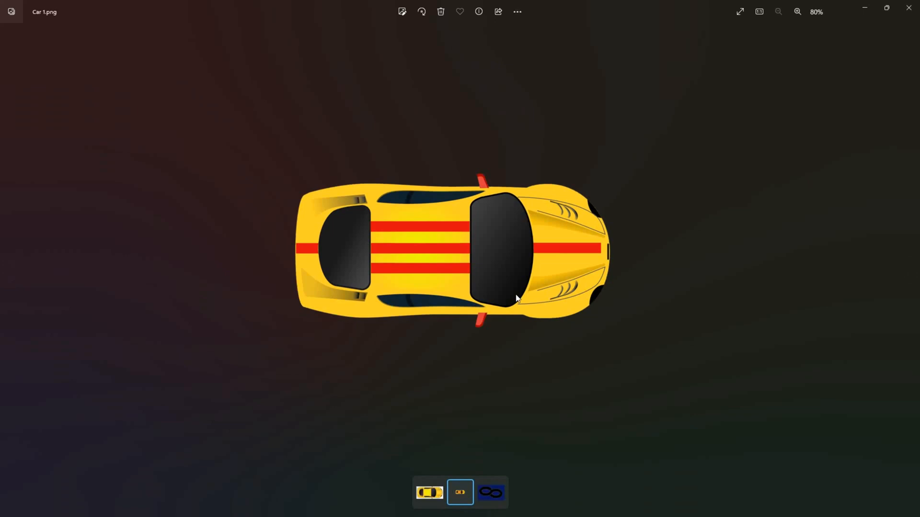
click(864, 10)
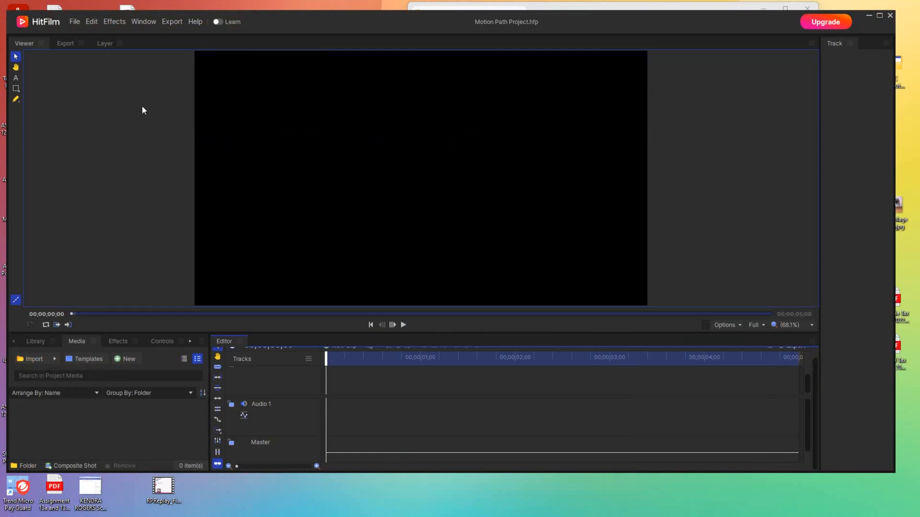
Import Car 1.png and My Figure 8 Race Track.jpg from the desktop folder Project 6 Resources into the HitFilm project's media.
click(76, 23)
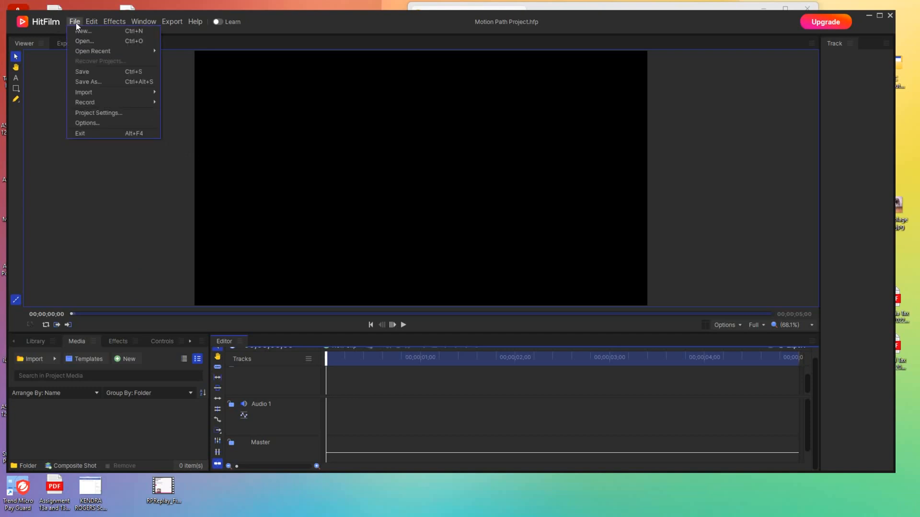
click(80, 256)
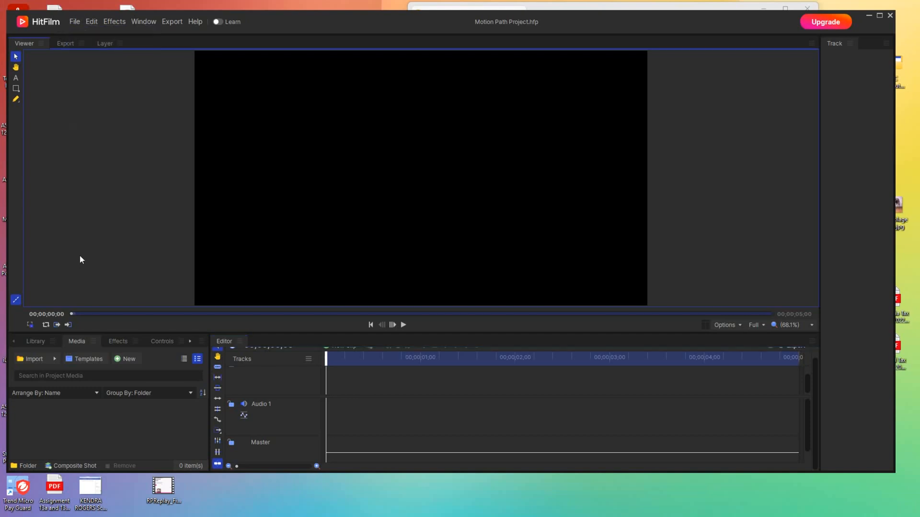
click(41, 362)
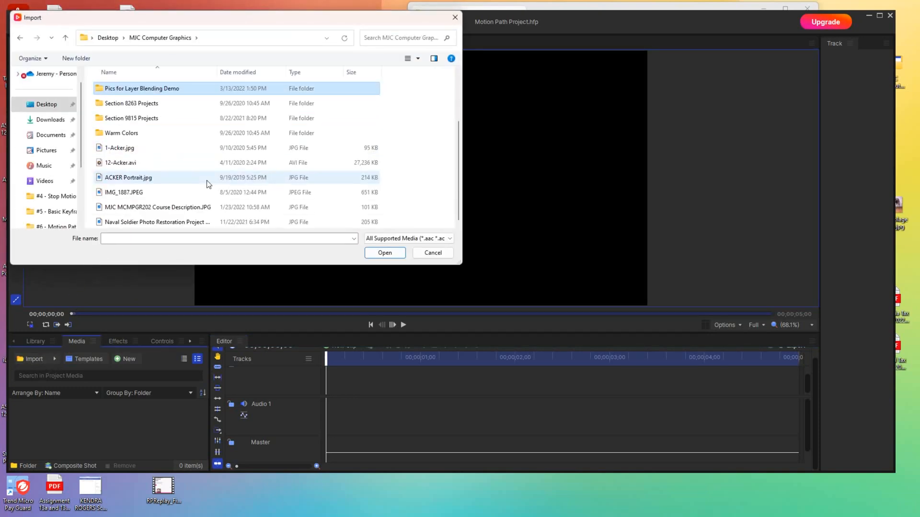
scroll(205, 180, up, 2)
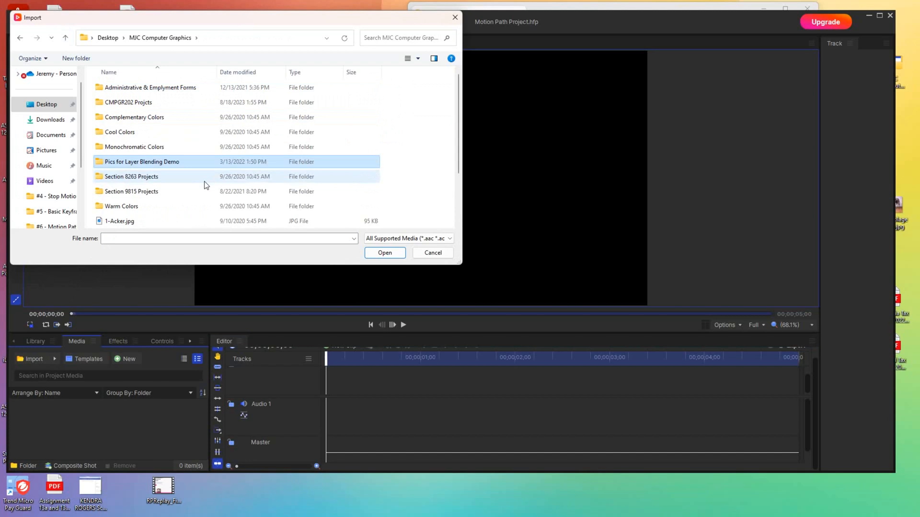
click(56, 105)
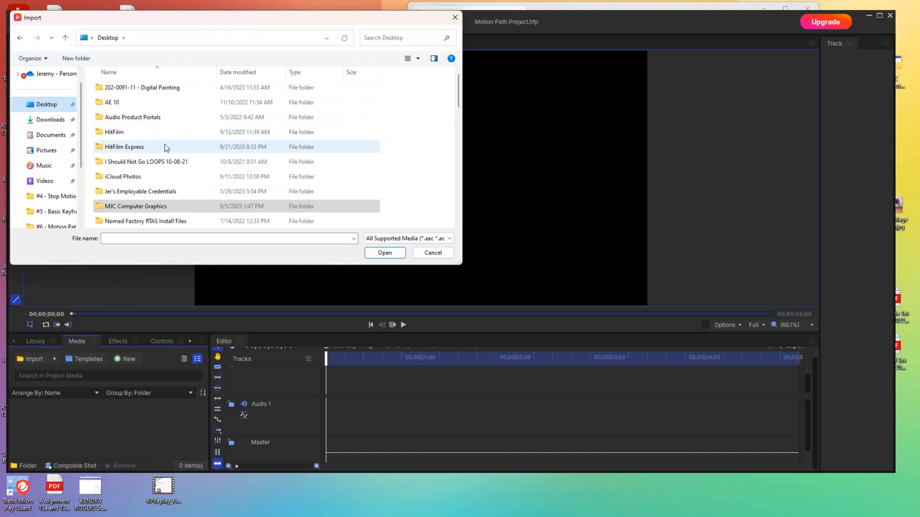
scroll(165, 145, down, 2)
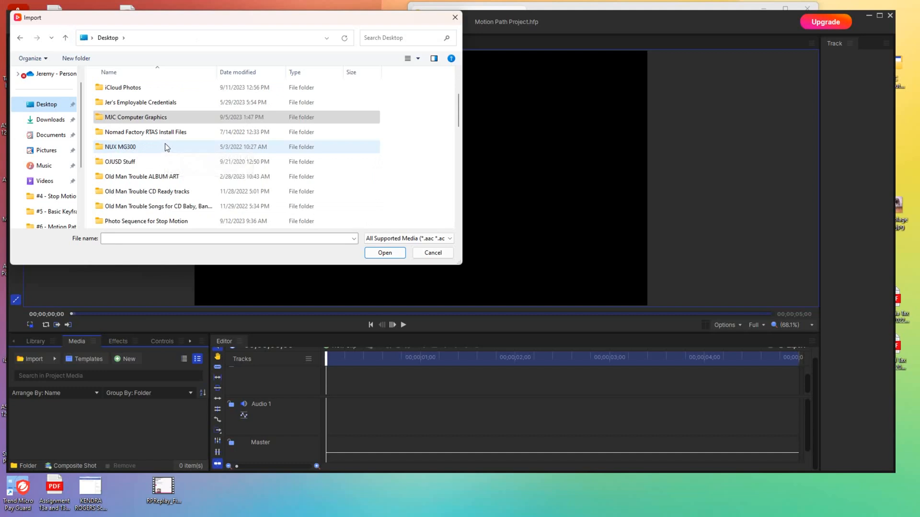
scroll(165, 143, down, 1)
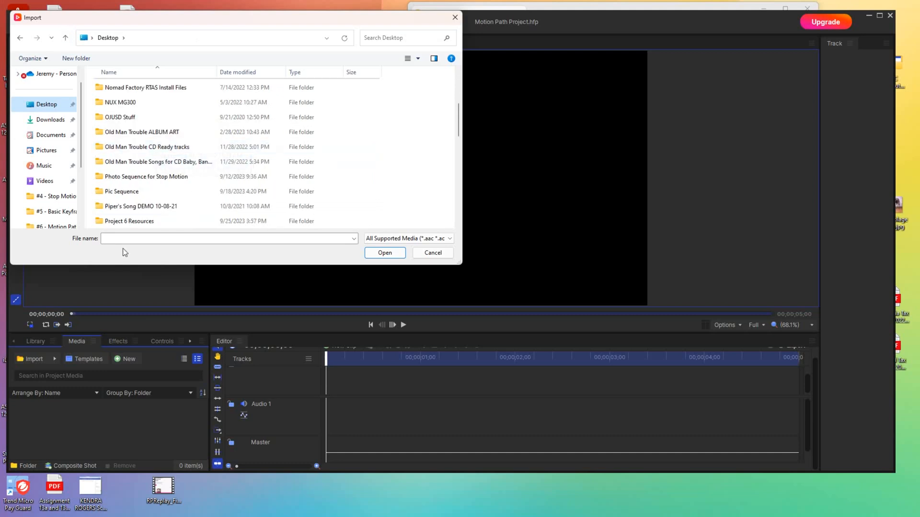
double_click(133, 222)
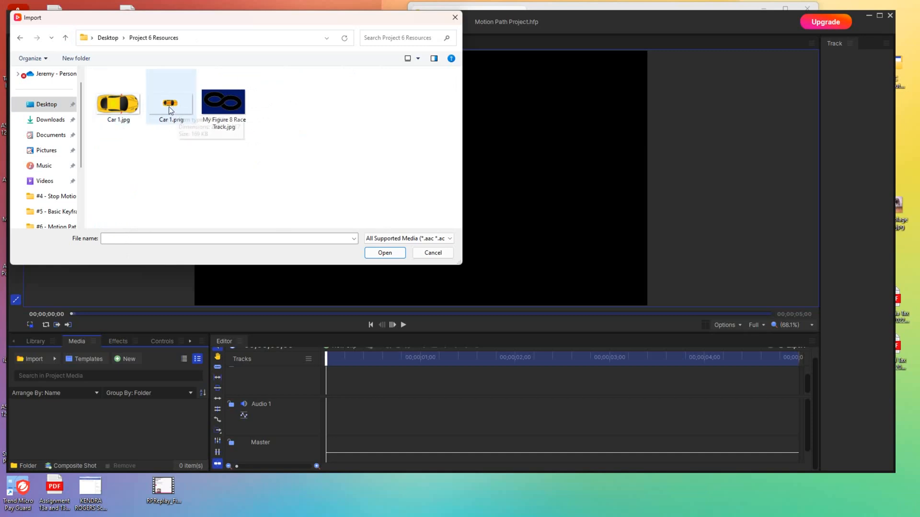
click(224, 110)
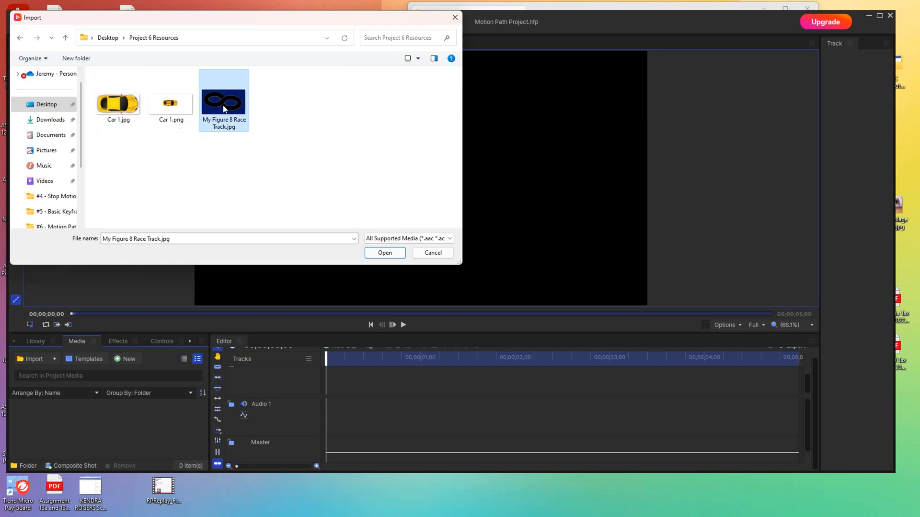
ctrl+click(177, 104)
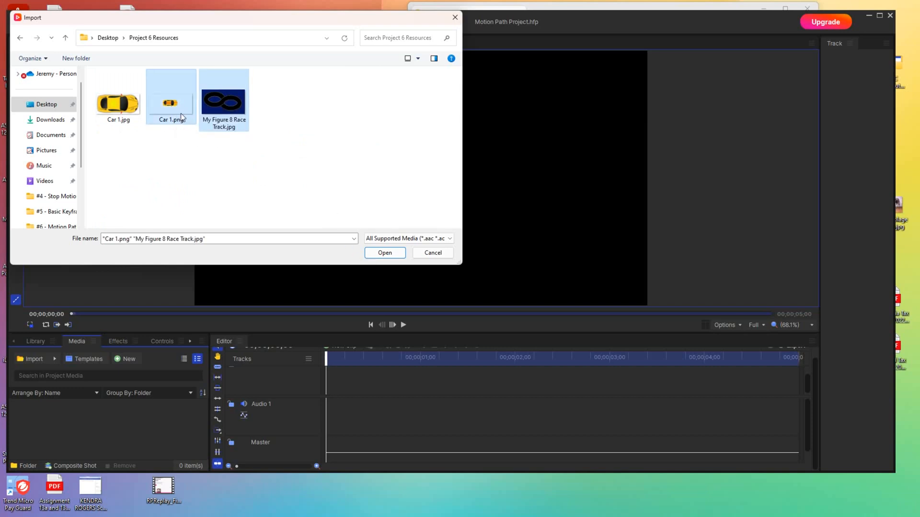
click(385, 252)
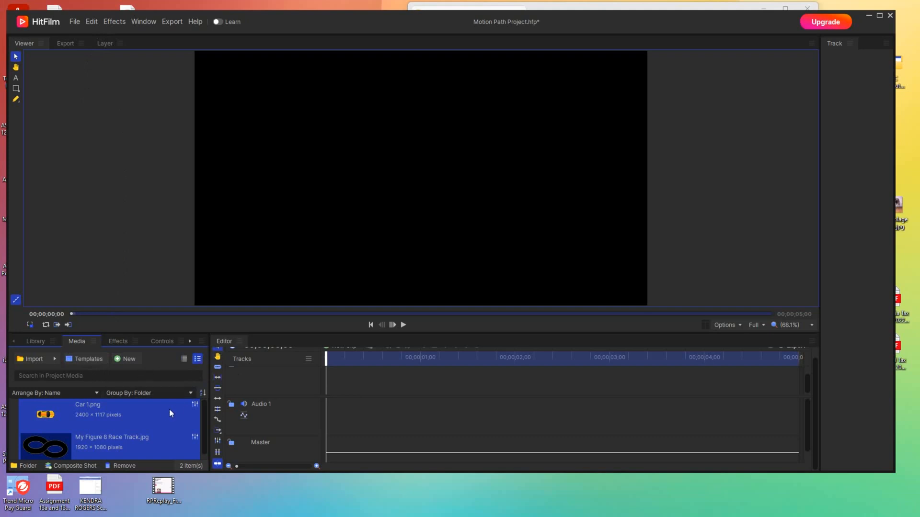
Set the project's width to 960 pixels with linked proportions and its duration to 00;00;10;00 in the project settings.
click(225, 339)
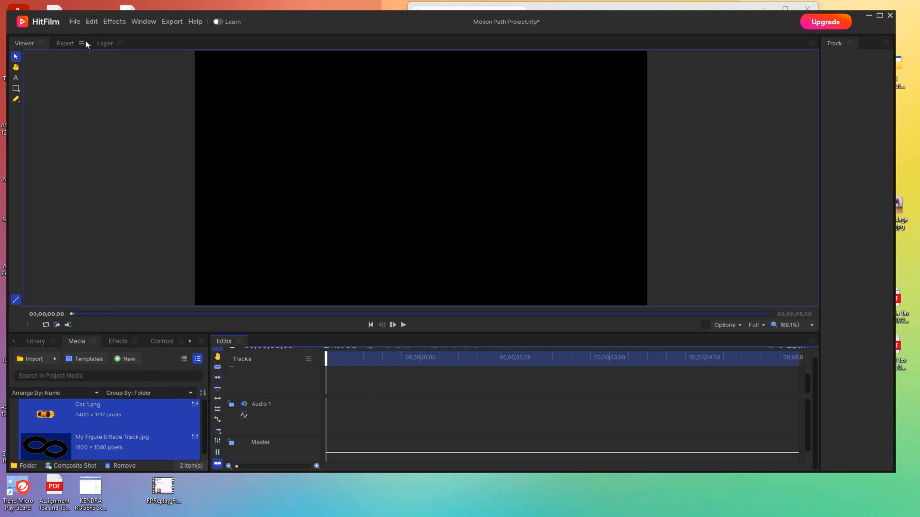
click(74, 22)
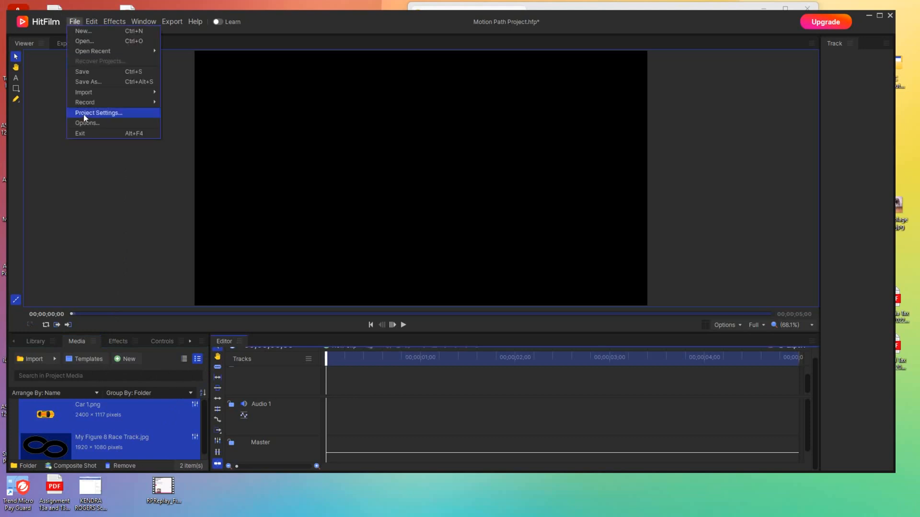
click(83, 114)
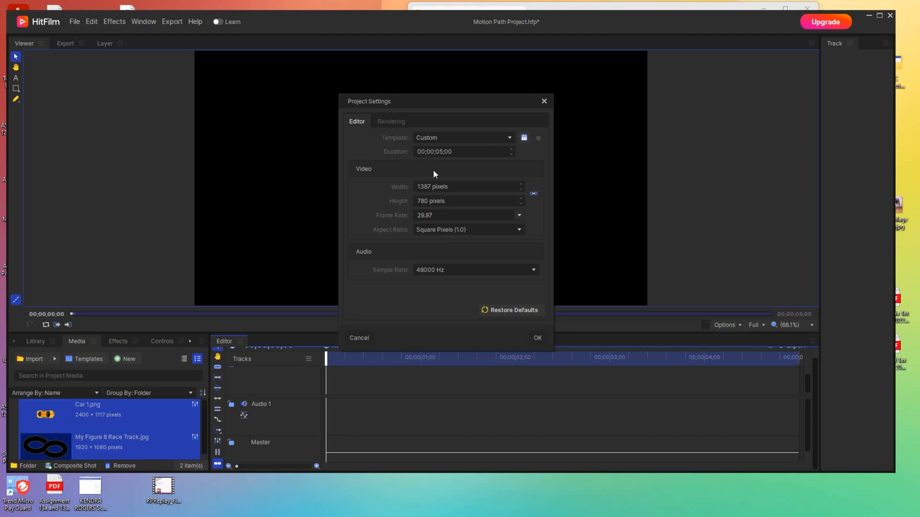
click(428, 187)
text(960)
click(473, 211)
click(439, 152)
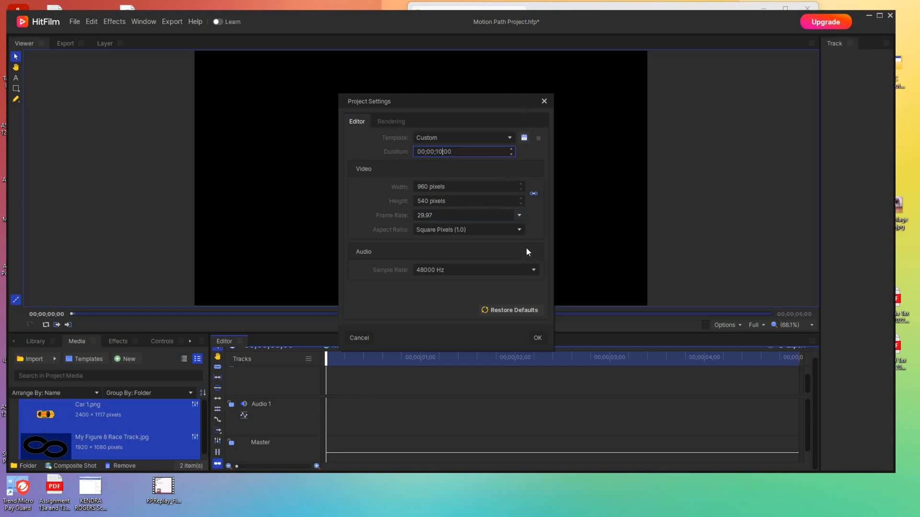
click(535, 338)
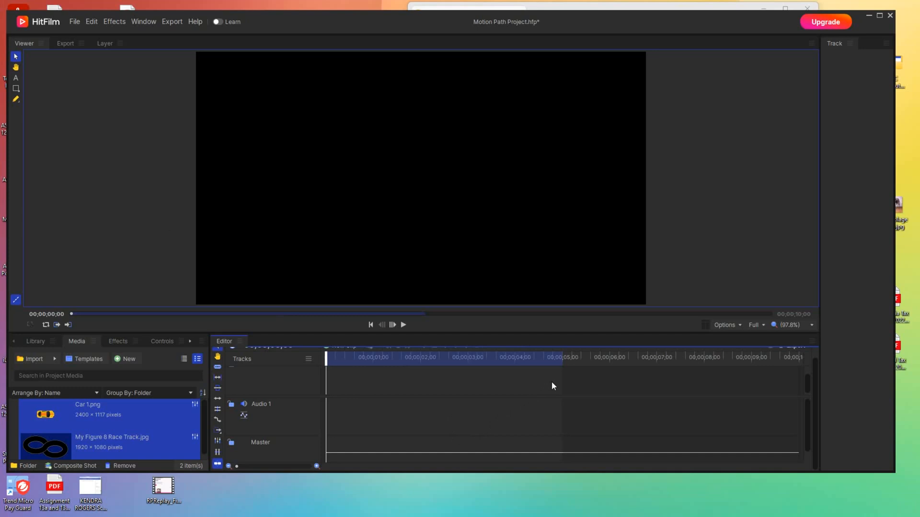
Unlink the project's width and height in the project settings and set the height to 780 pixels.
click(78, 23)
click(90, 111)
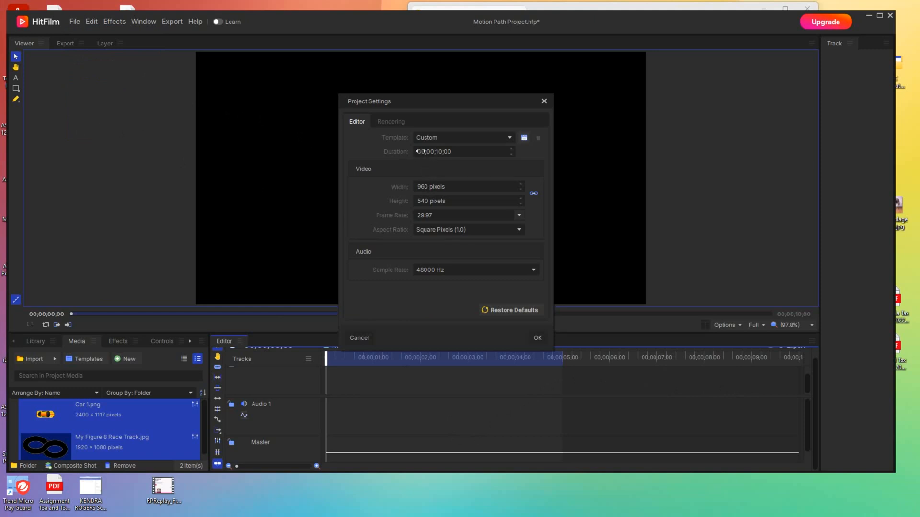
click(427, 205)
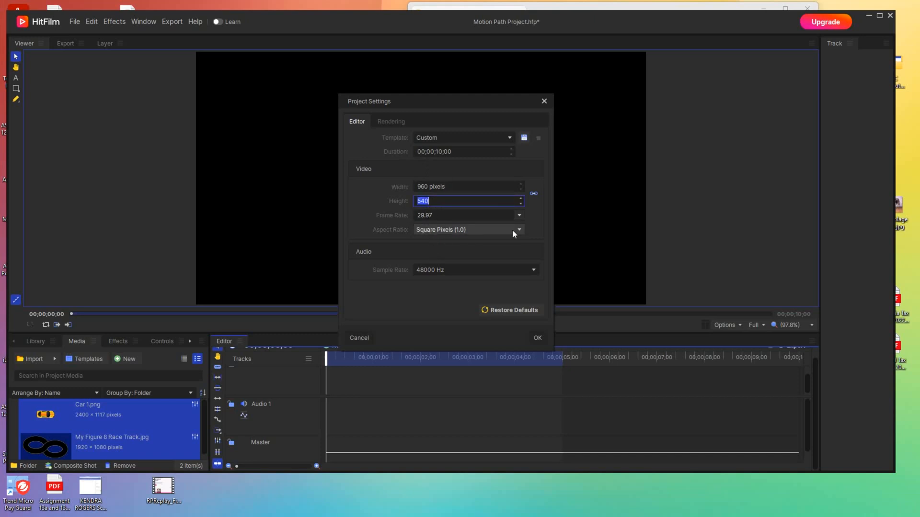
click(533, 195)
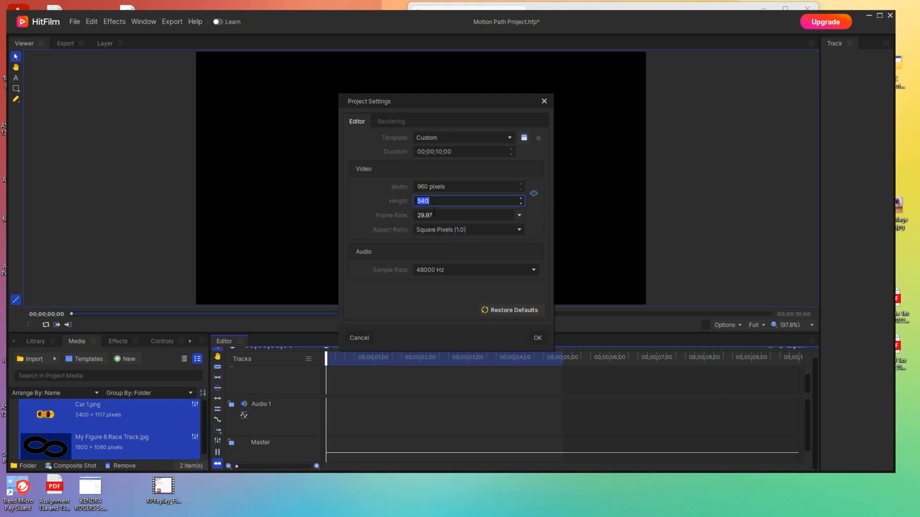
text(780)
click(436, 152)
click(442, 152)
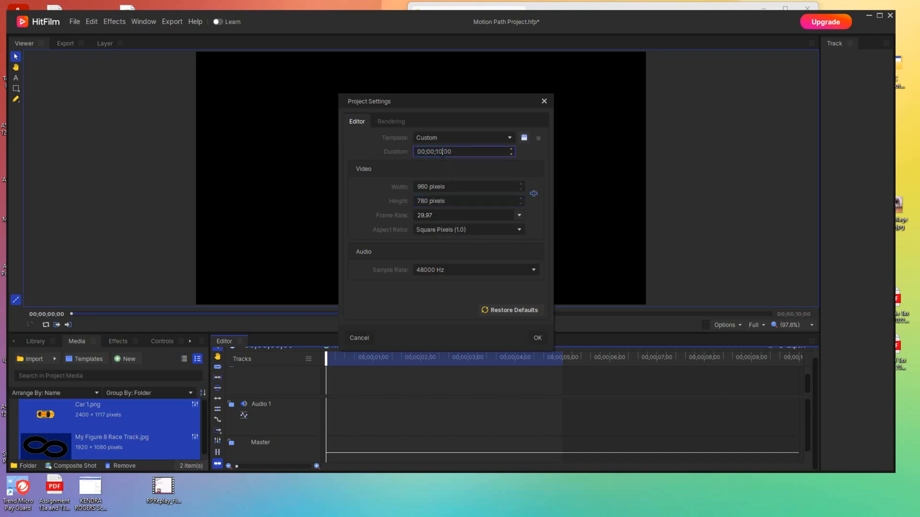
click(537, 338)
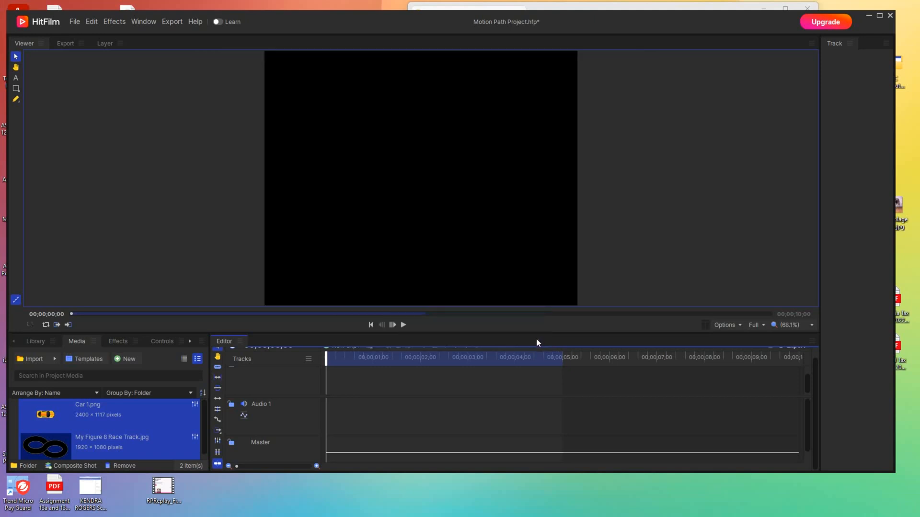
Play through the empty timeline and extend the end of the work area to the 10-second mark.
key(space)
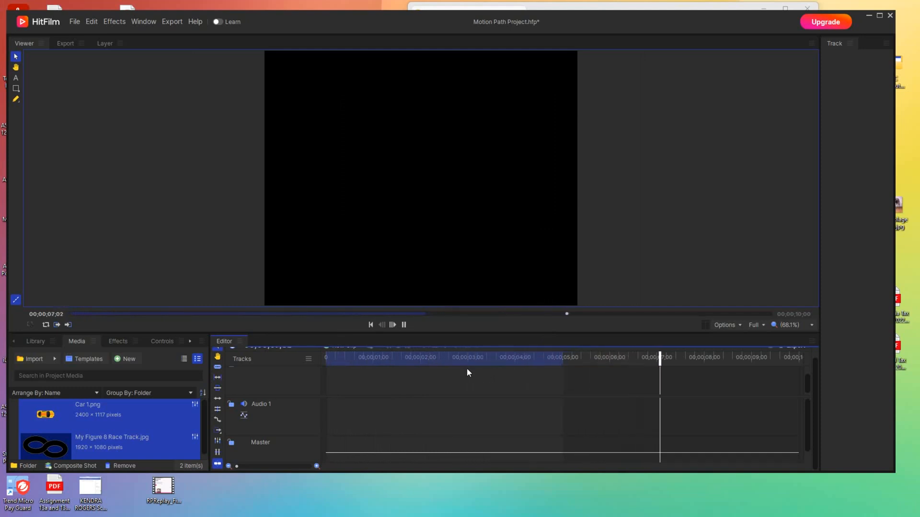
key(space)
drag(561, 354, 800, 355)
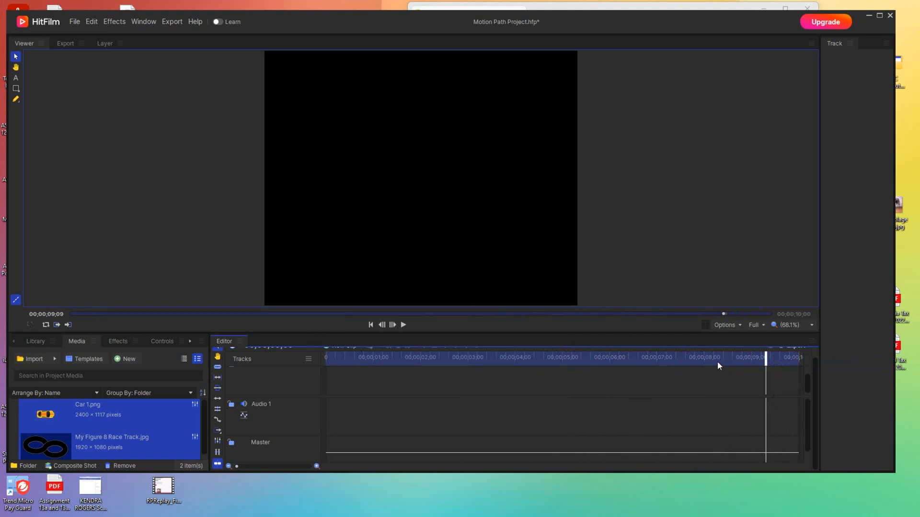
Return the playhead to the start and create a composite shot named Animation with a duration of 00;00;10;00.
drag(765, 357, 282, 346)
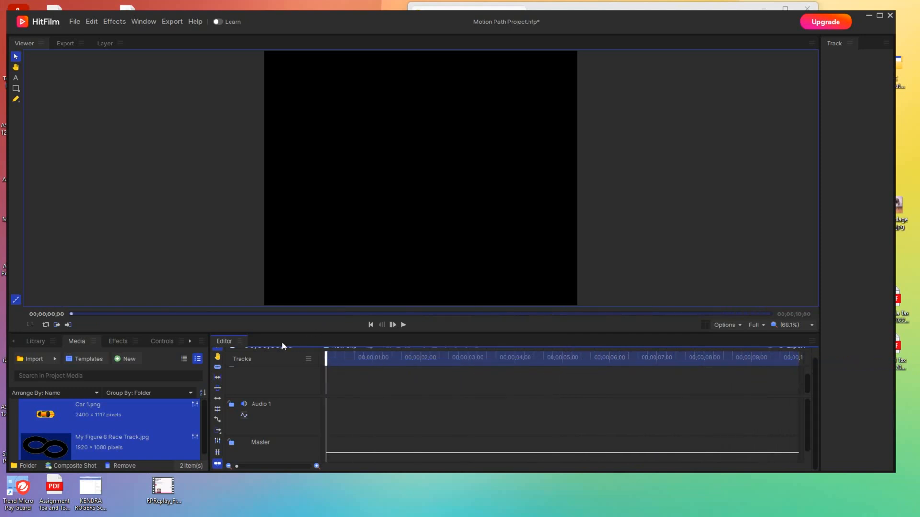
click(127, 360)
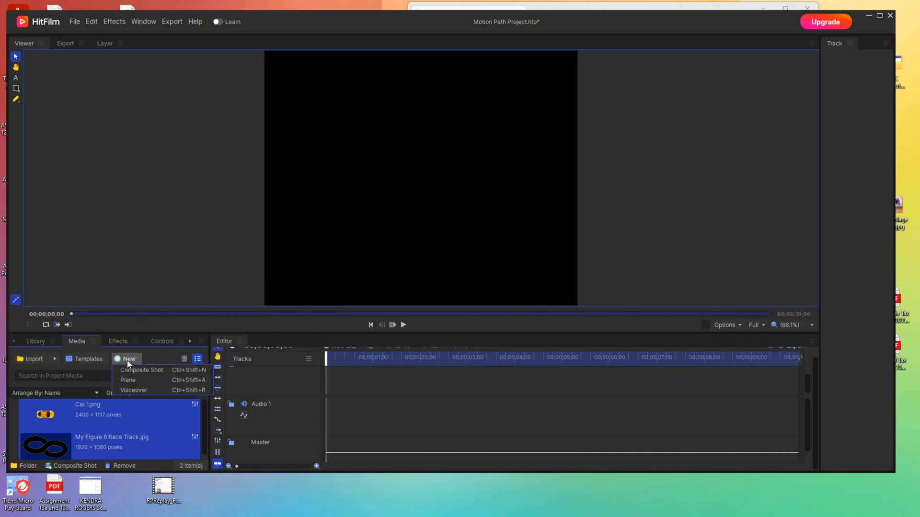
click(134, 373)
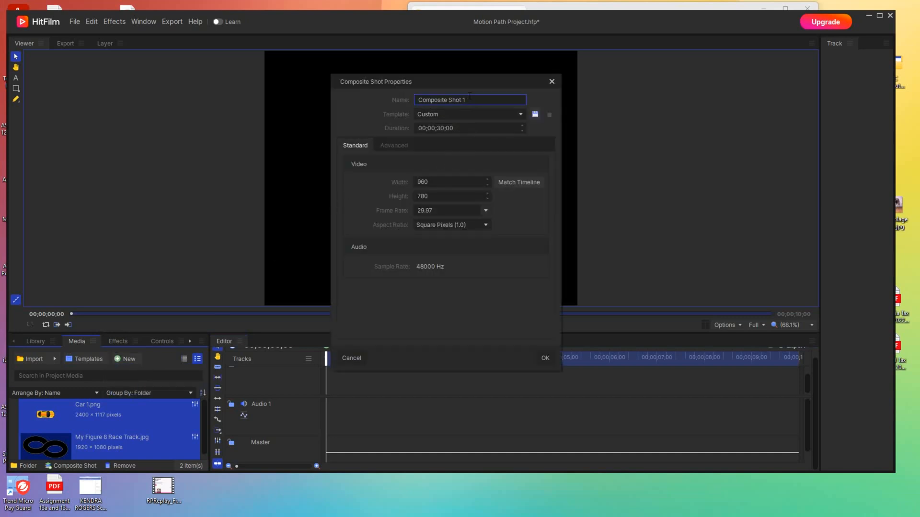
drag(470, 96, 395, 93)
text(Animation)
click(436, 128)
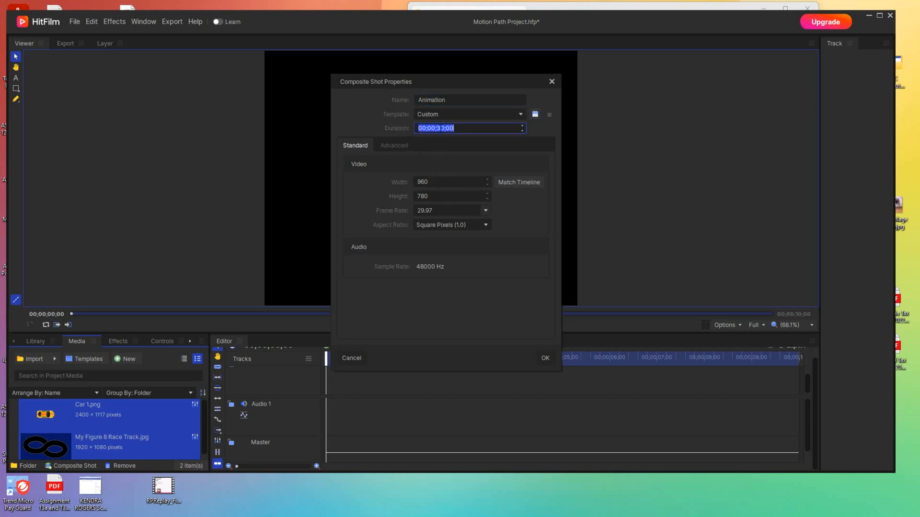
key(BackSpace)
text(1)
click(544, 358)
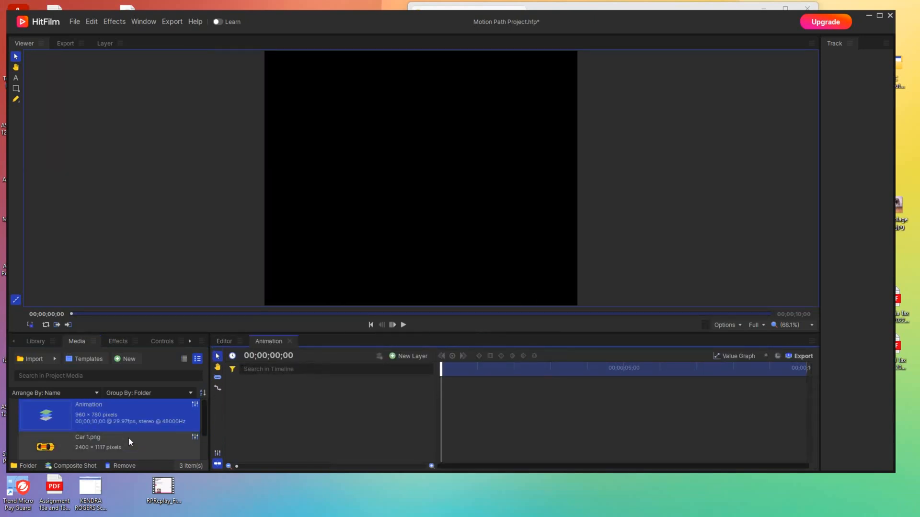
Add Car 1.png to the Animation timeline, with My Figure 8 Race Track.jpg as the layer beneath it.
drag(127, 447, 306, 400)
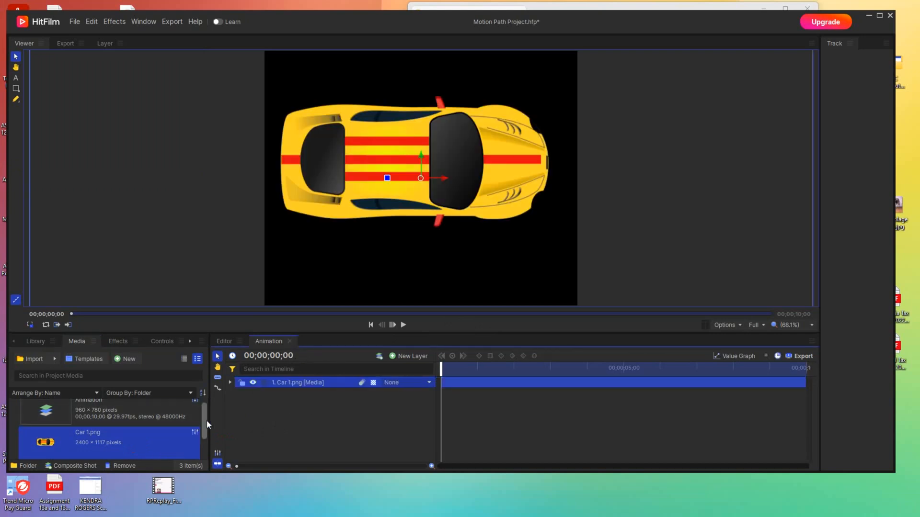
scroll(202, 444, down, 1)
drag(134, 436, 297, 418)
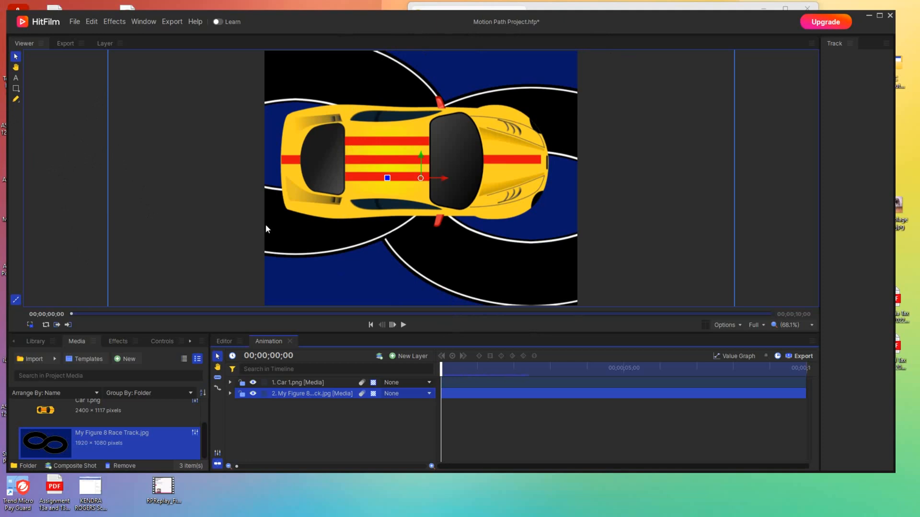
Scale the race track layer to 53% horizontally and, with the proportions unlinked, to 74% vertically so it fills the frame.
click(230, 393)
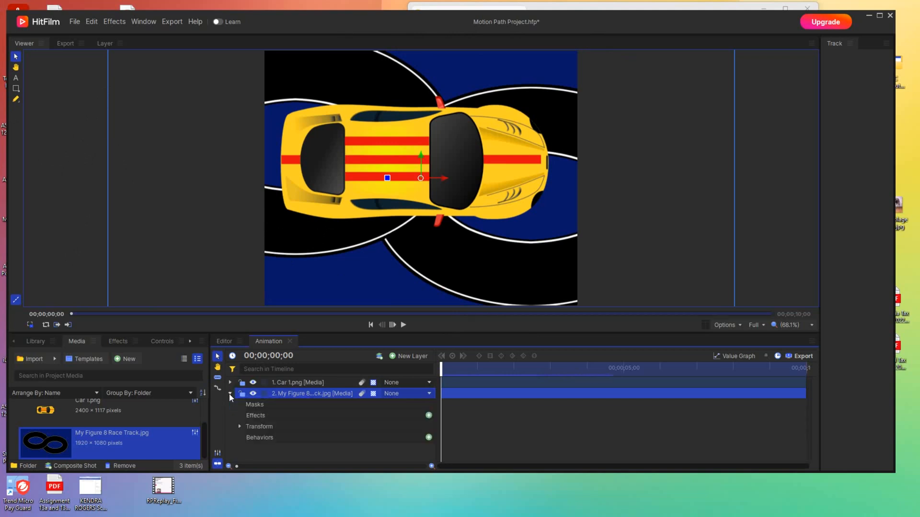
click(240, 426)
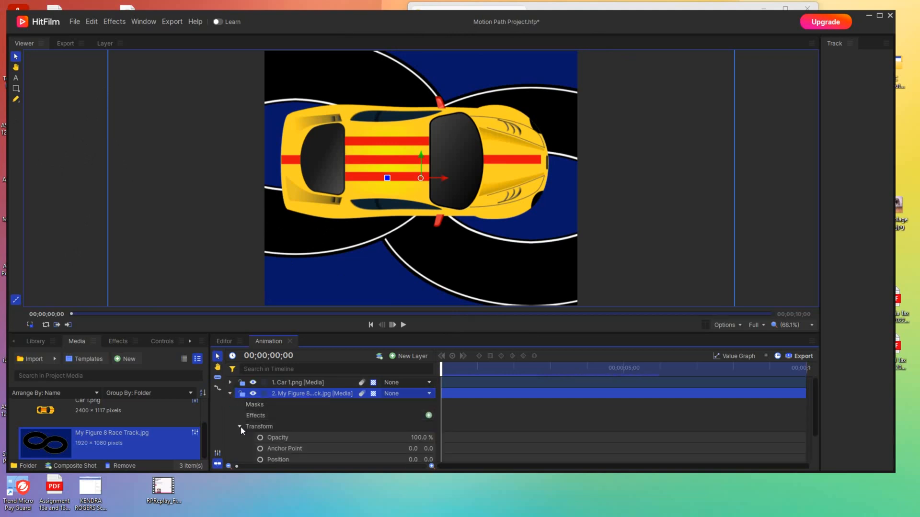
scroll(301, 421, down, 1)
mouse_move(395, 435)
mouse_down()
mouse_move(379, 437)
mouse_move(397, 438)
mouse_up()
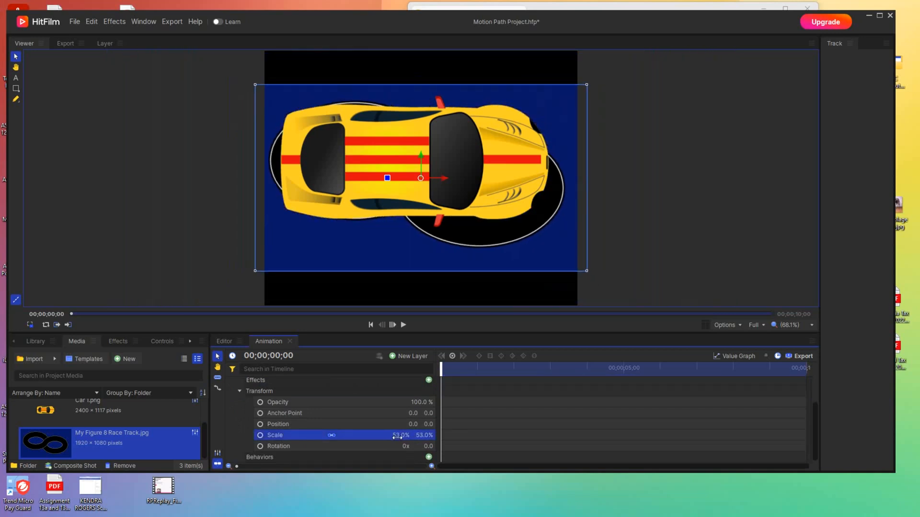
click(332, 435)
mouse_move(423, 435)
mouse_down()
mouse_move(432, 435)
mouse_move(415, 435)
mouse_move(423, 435)
mouse_up()
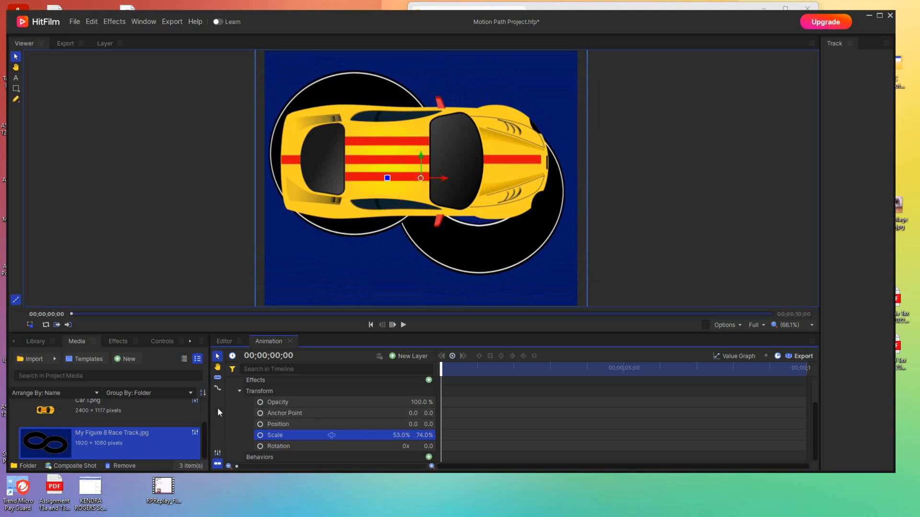
click(240, 390)
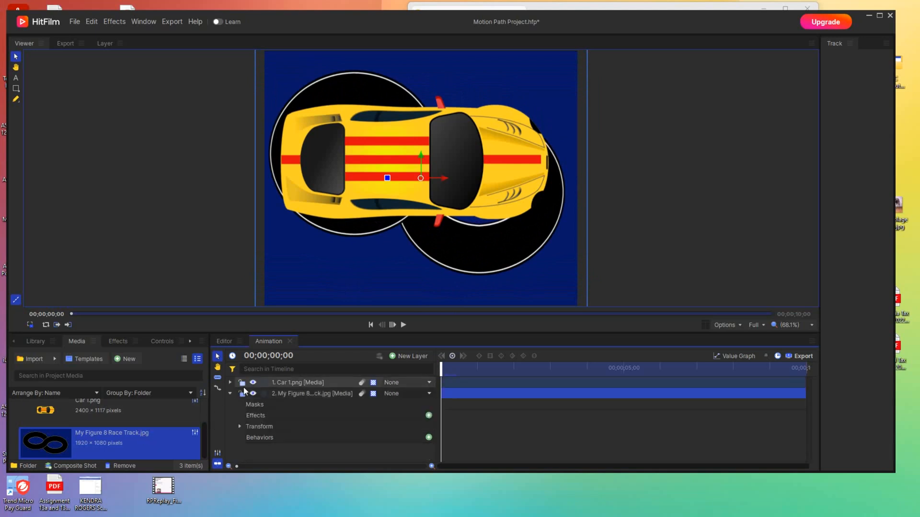
click(230, 393)
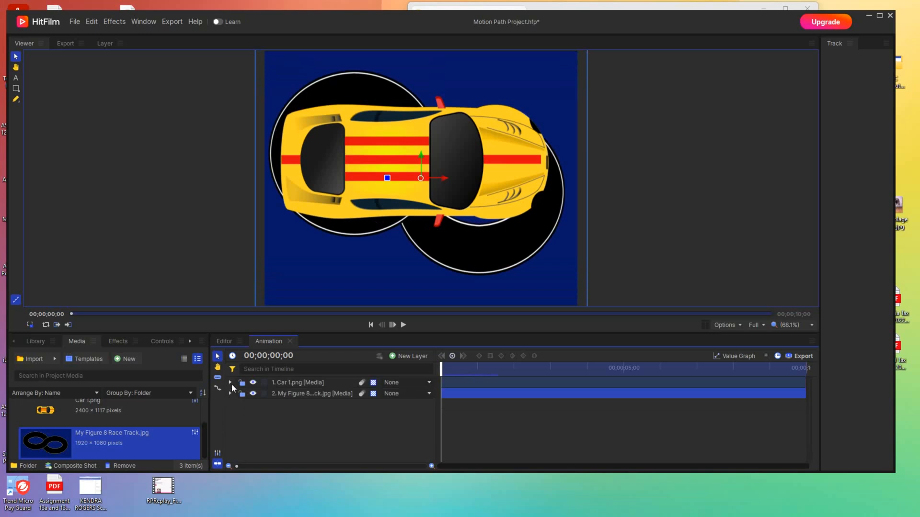
Hide the car layer temporarily to examine the whole race track in an enlarged viewer, and restore the car's visibility.
click(253, 382)
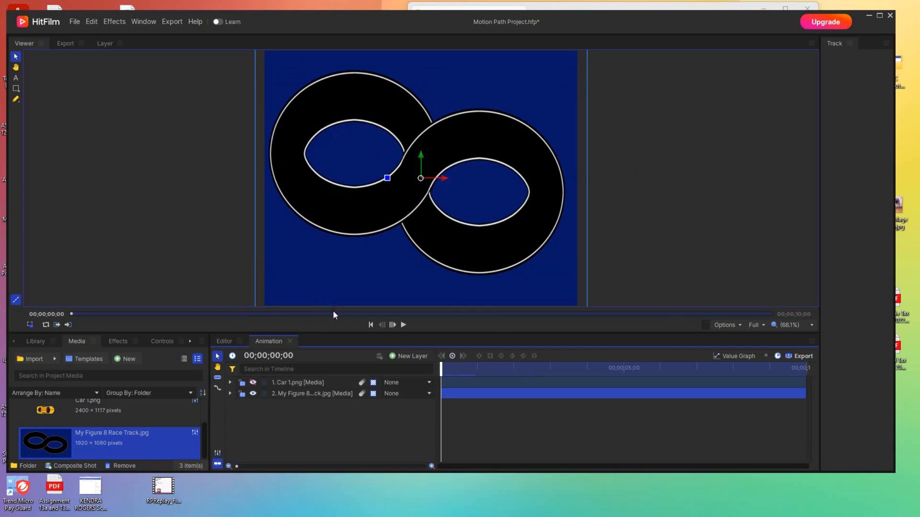
drag(339, 332, 342, 414)
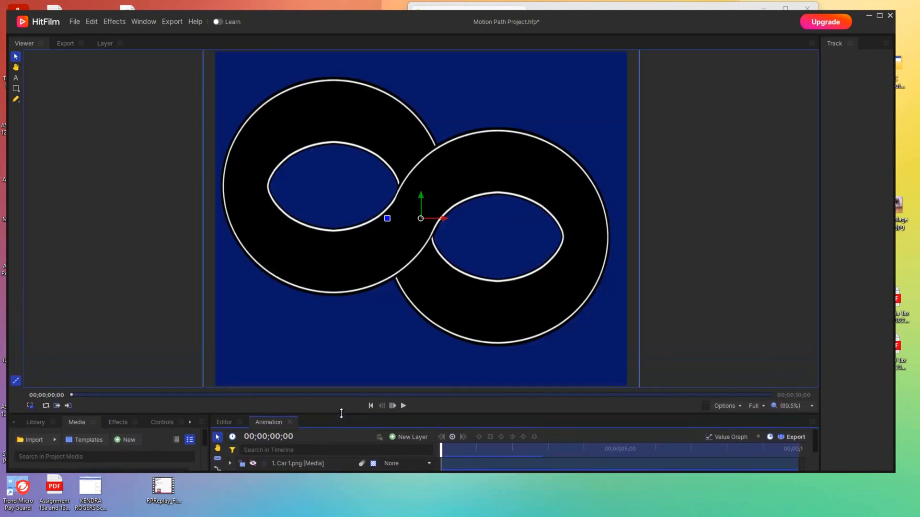
scroll(723, 306, up, 3)
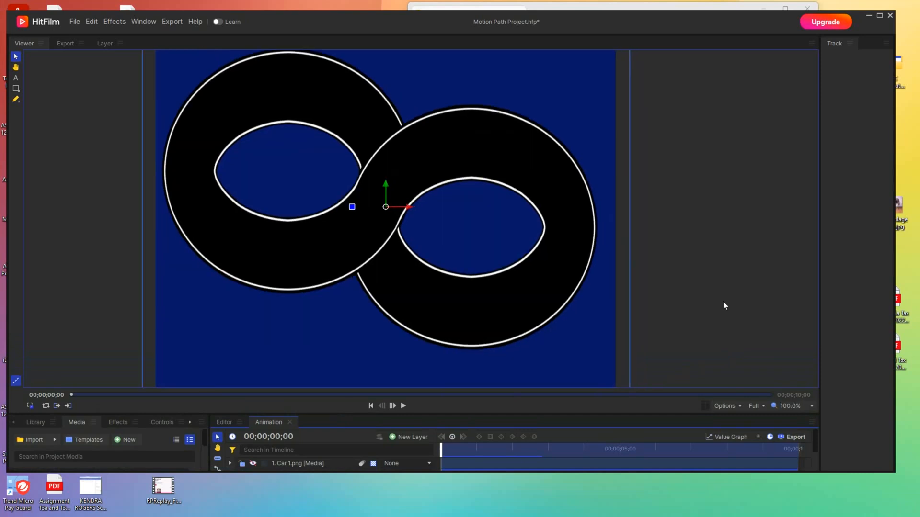
scroll(712, 316, down, 3)
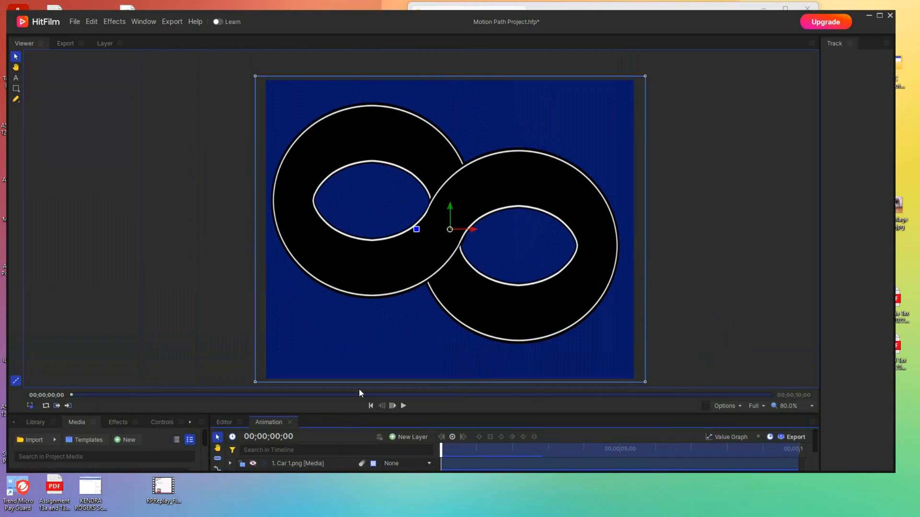
drag(361, 411, 366, 363)
click(292, 411)
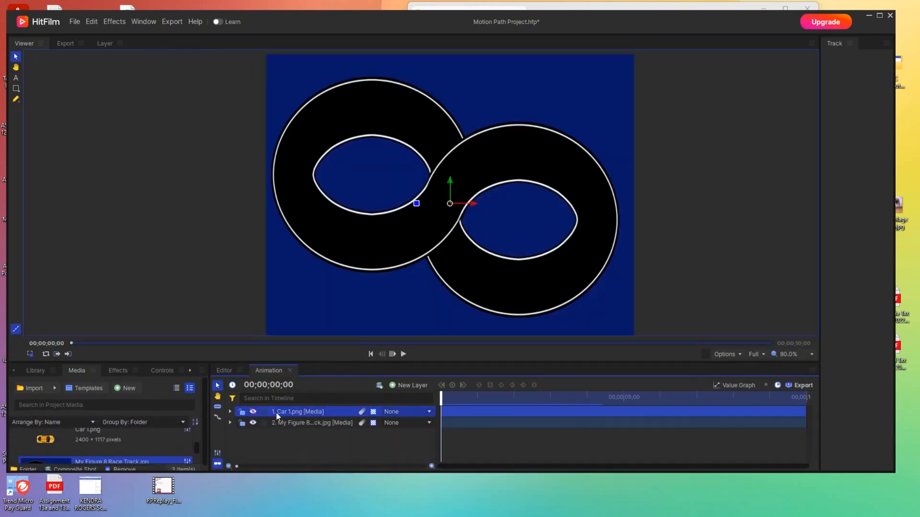
click(245, 413)
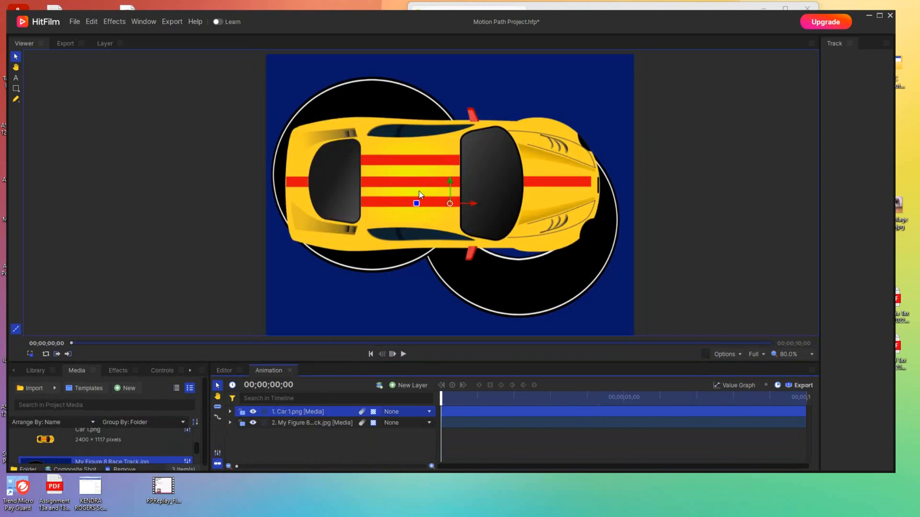
Scale the Car 1.png layer down to 11% with linked proportions.
click(231, 412)
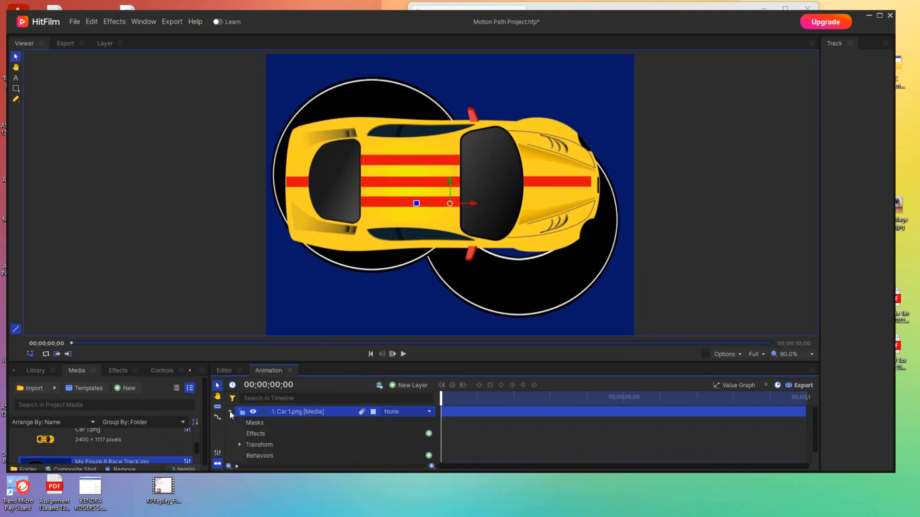
scroll(230, 412, down, 1)
click(239, 435)
scroll(287, 435, down, 3)
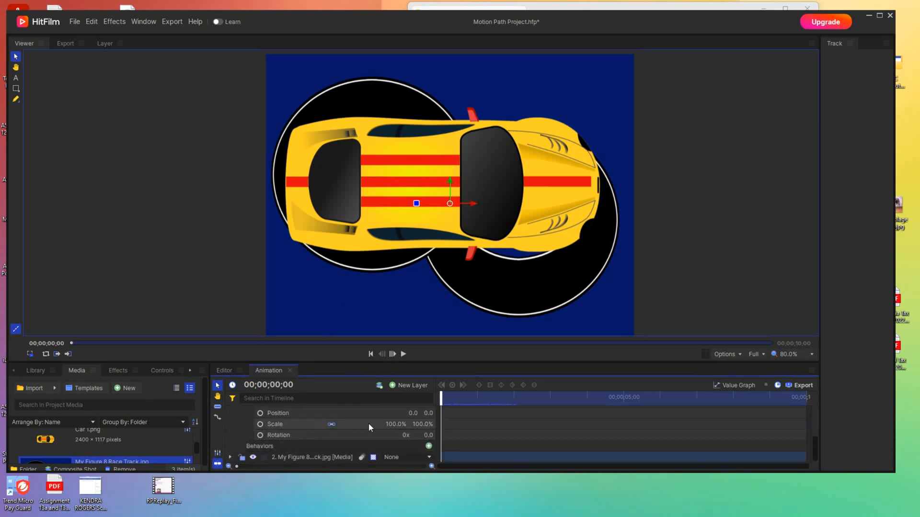
drag(406, 425, 406, 424)
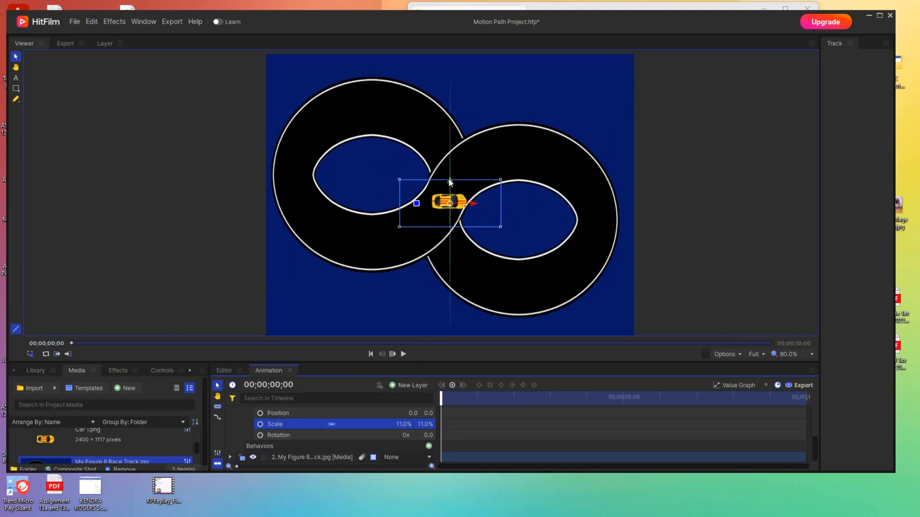
Move the car up to position 0.0, 27.5 and rotate it to about -51.6° along the track crossing.
drag(449, 181, 444, 168)
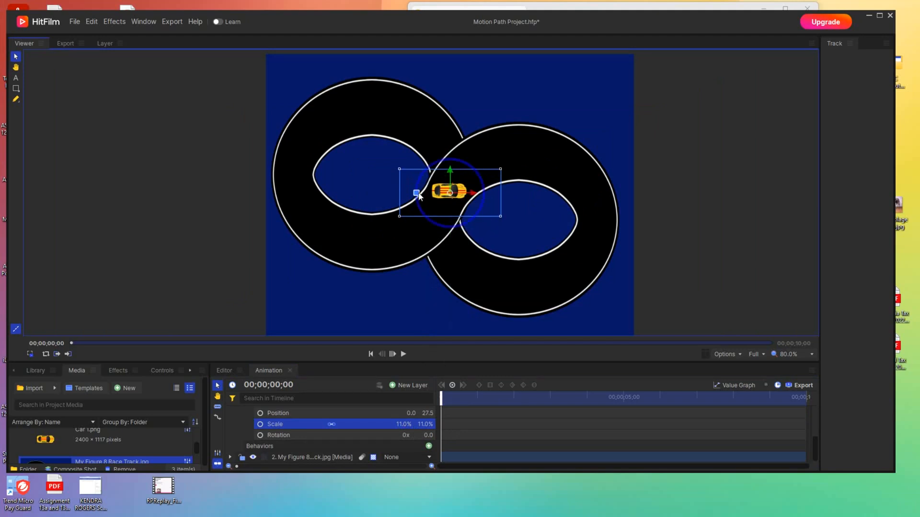
drag(417, 195, 447, 205)
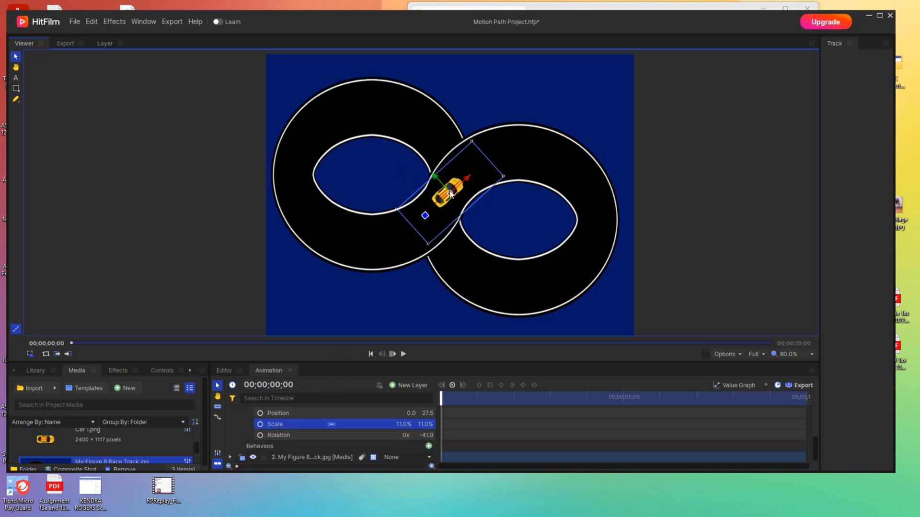
mouse_move(433, 220)
mouse_down()
mouse_move(415, 195)
mouse_move(424, 224)
mouse_up()
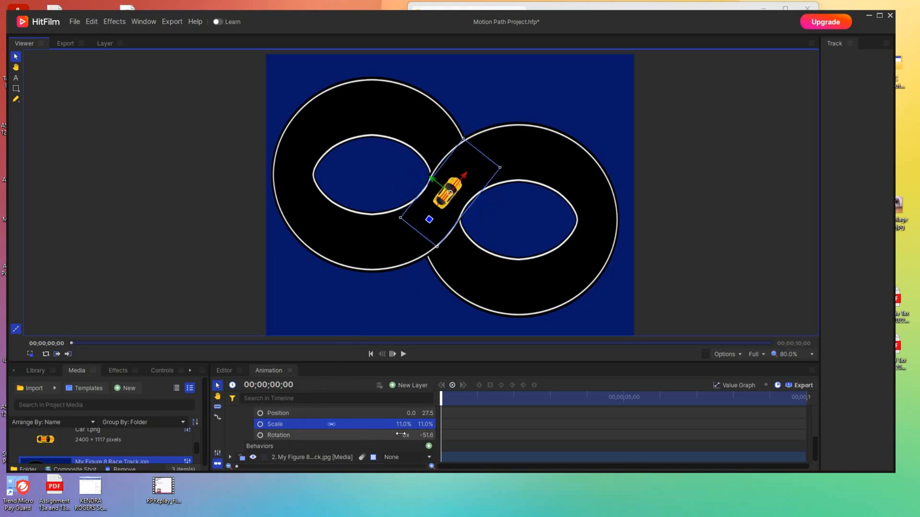
Try offsetting the car's anchor point X to 785 and 692, rotating the car around the shifted pivot.
scroll(367, 415, down, 1)
scroll(337, 409, up, 3)
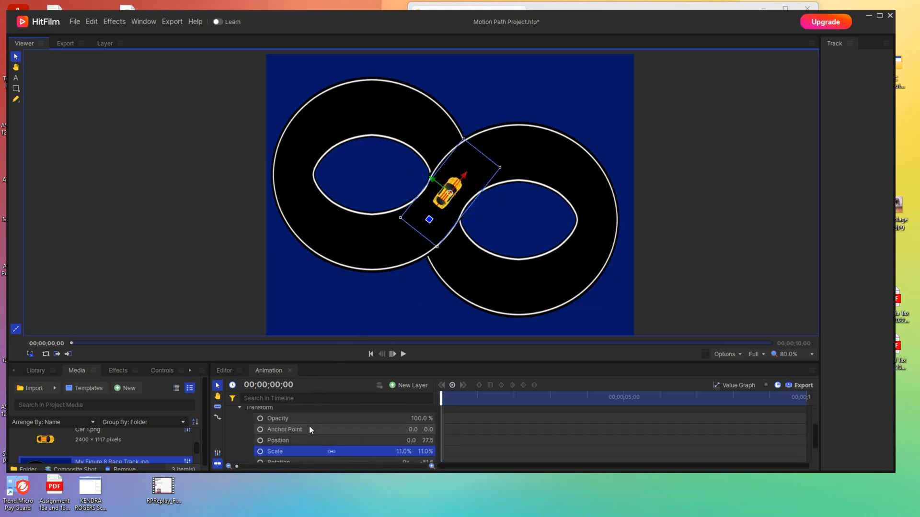
click(301, 426)
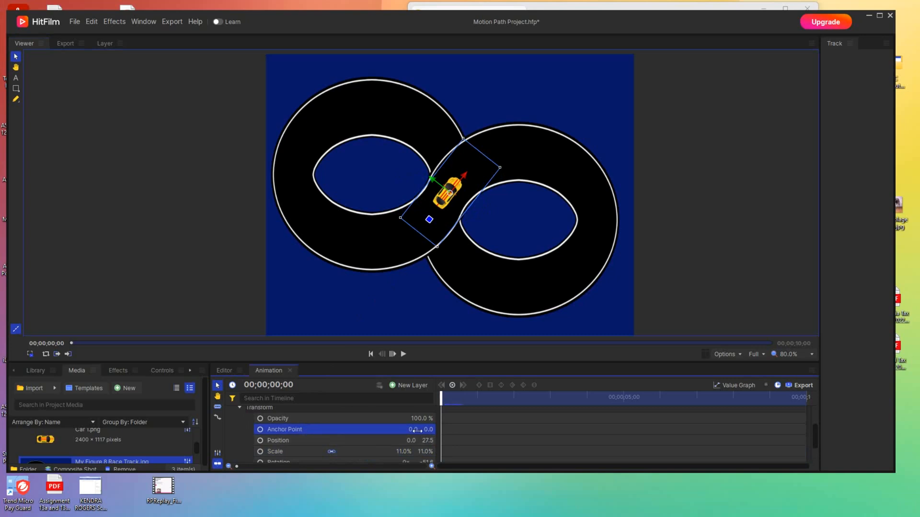
drag(415, 430, 421, 429)
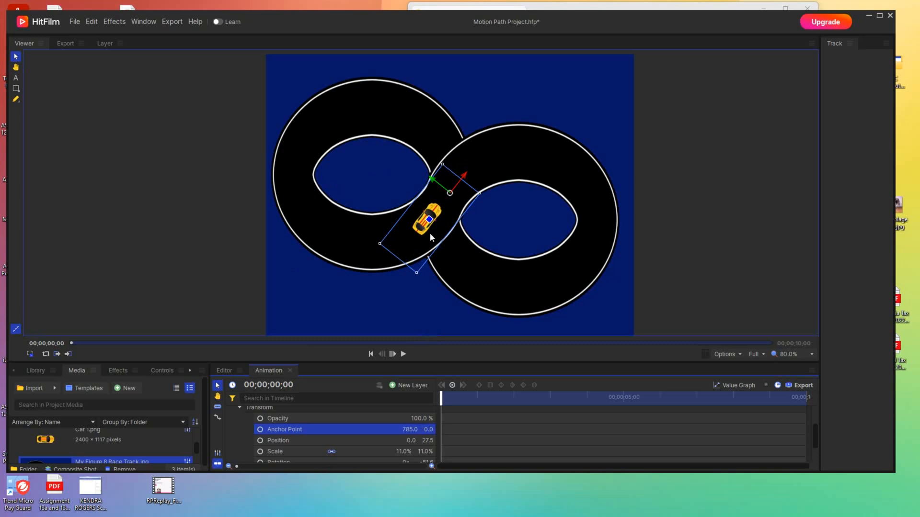
drag(432, 224, 404, 237)
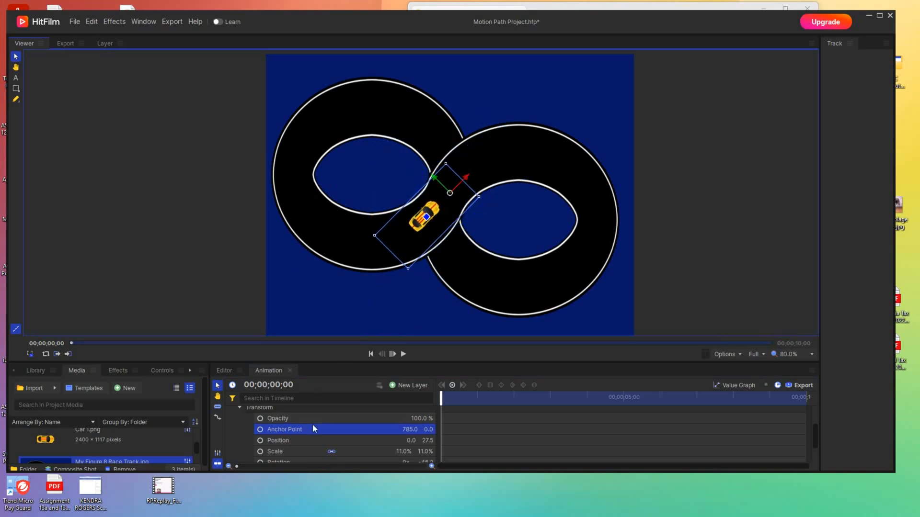
drag(416, 430, 375, 427)
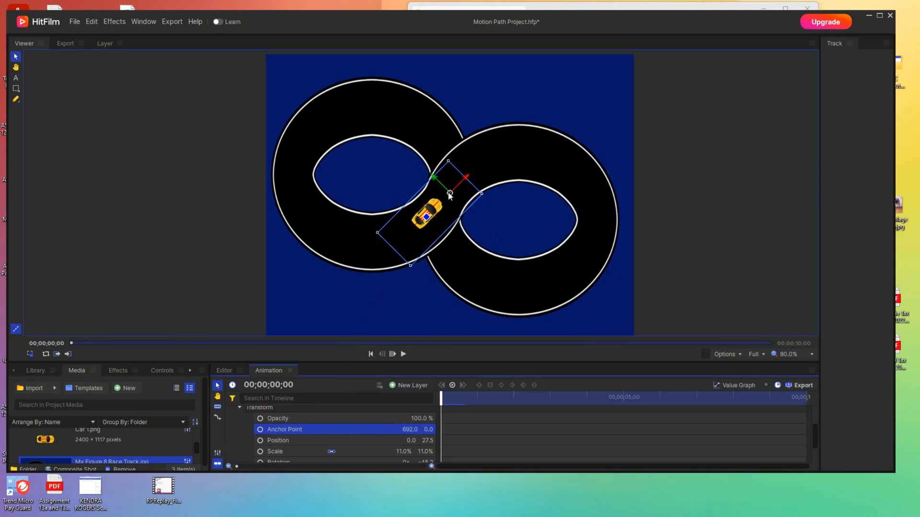
Set the car's anchor point to X -95 and Y about 16, and rotate the car to about -42°.
drag(410, 430, 416, 427)
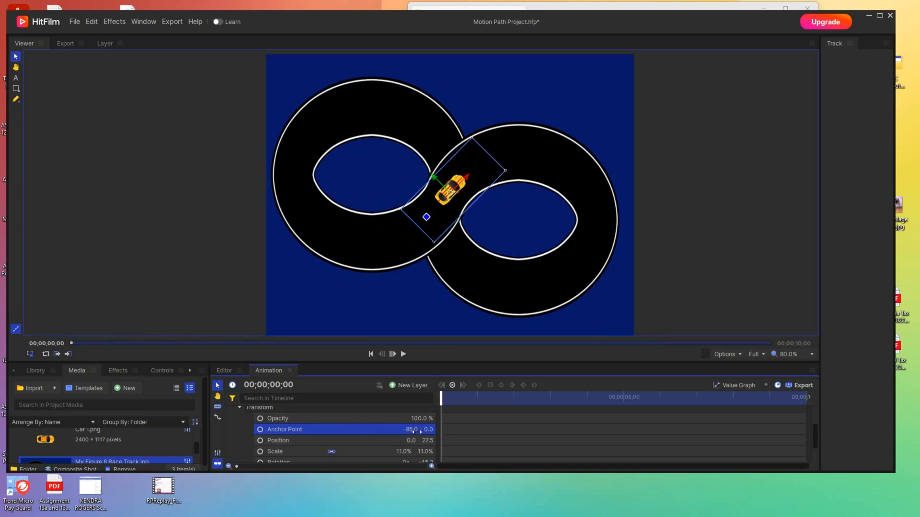
drag(427, 430, 431, 429)
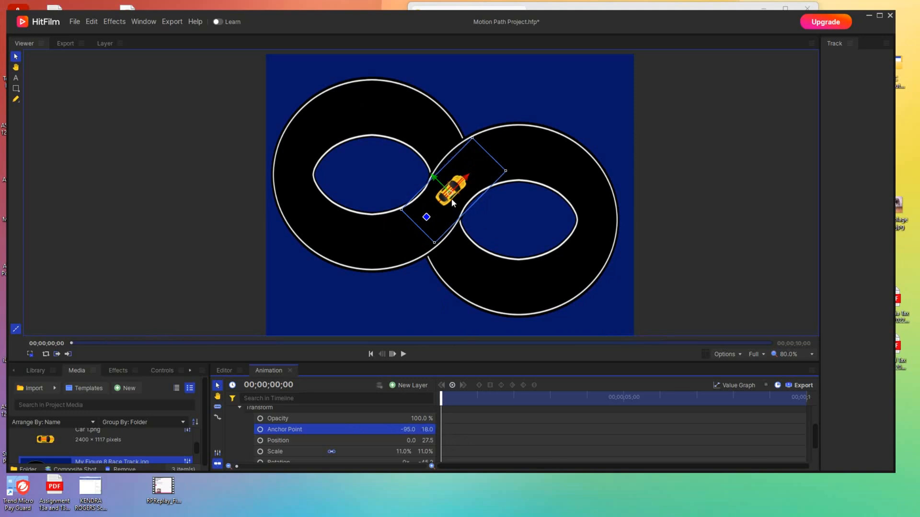
mouse_move(429, 221)
mouse_down()
mouse_move(424, 210)
mouse_move(436, 205)
mouse_up()
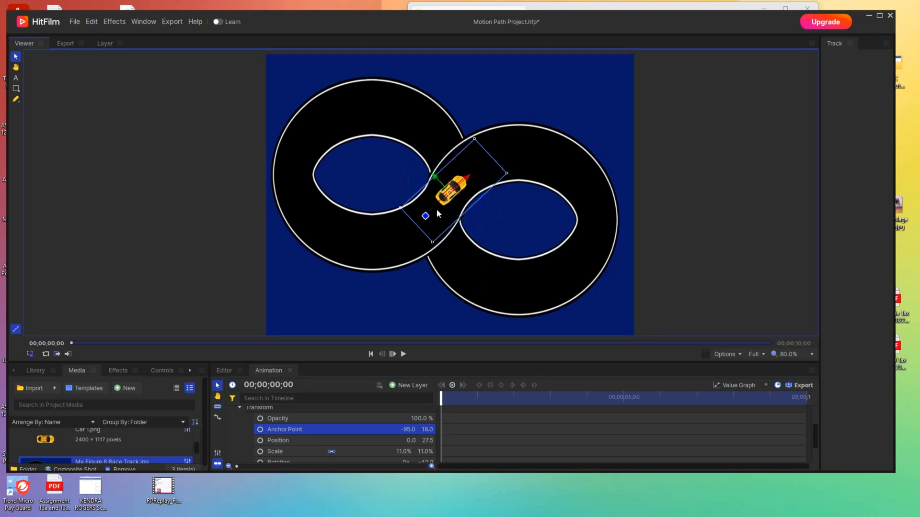
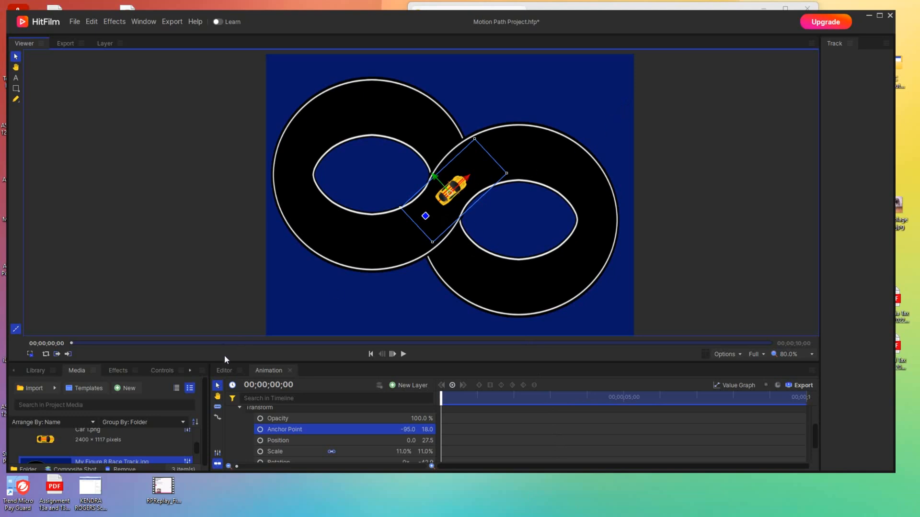
click(239, 409)
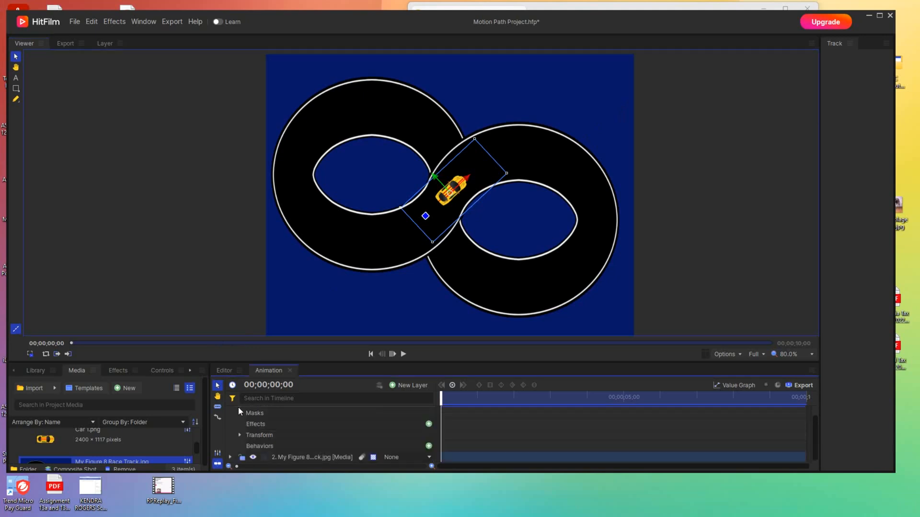
Collapse the Car 1.png layer's properties and hide the layer.
scroll(240, 419, up, 2)
click(230, 412)
click(253, 413)
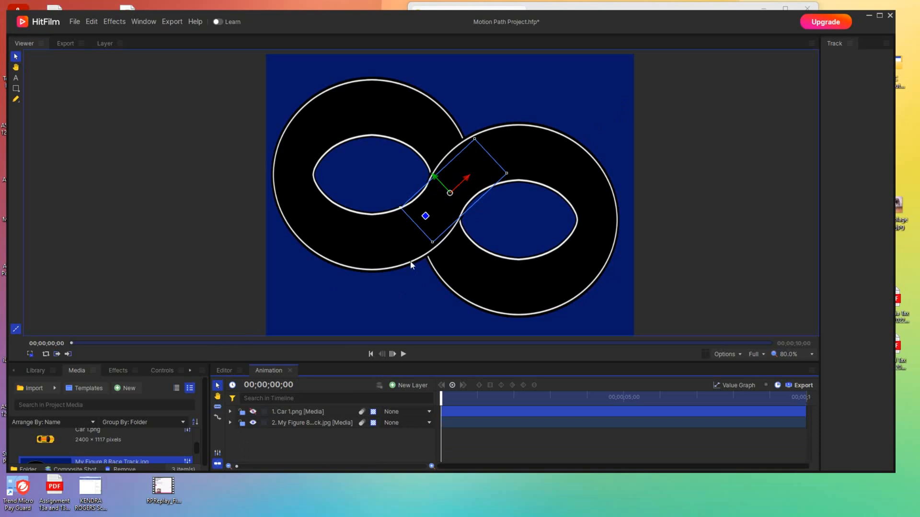
click(289, 413)
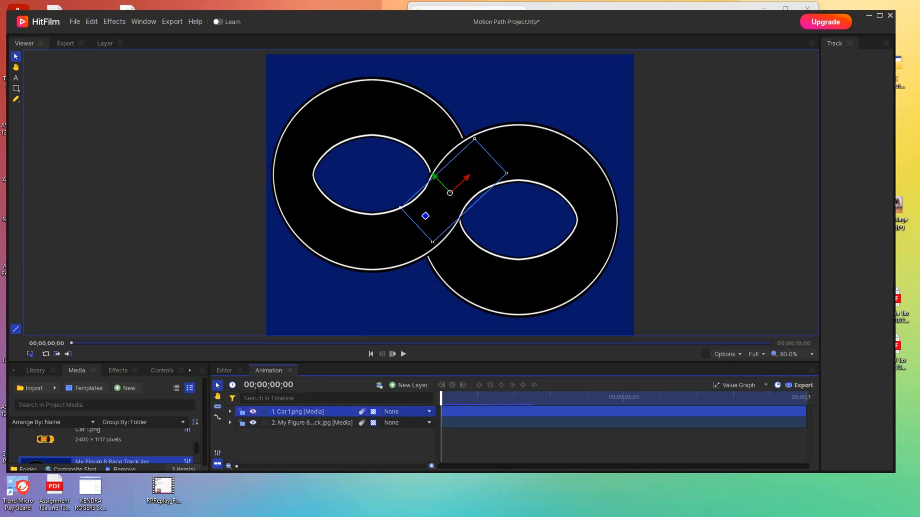
click(253, 412)
click(253, 412)
Add a Point layer and move it at the track crossing onto the hidden car's anchor point, checking the alignment against the car.
click(407, 386)
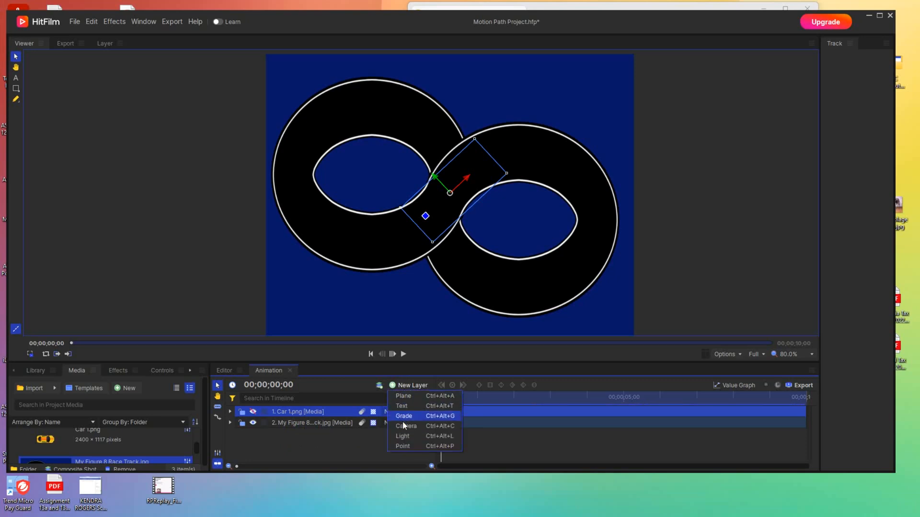
click(399, 447)
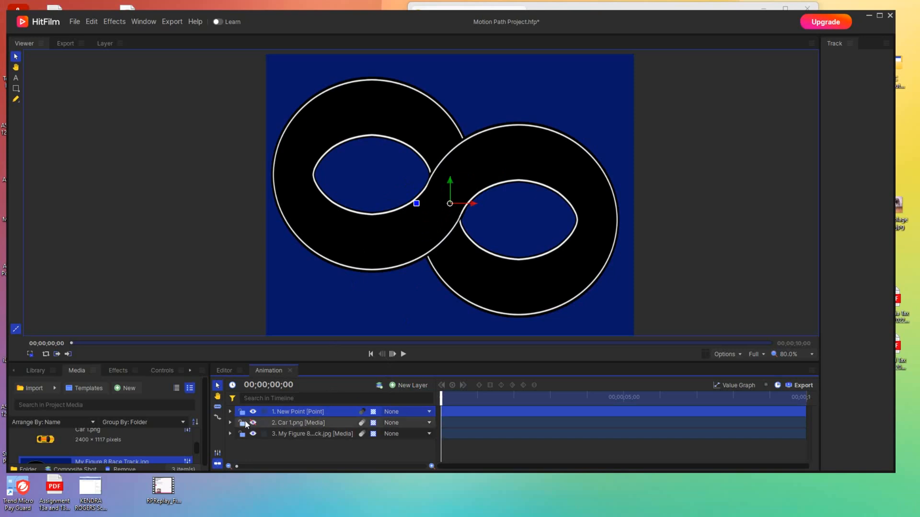
click(277, 423)
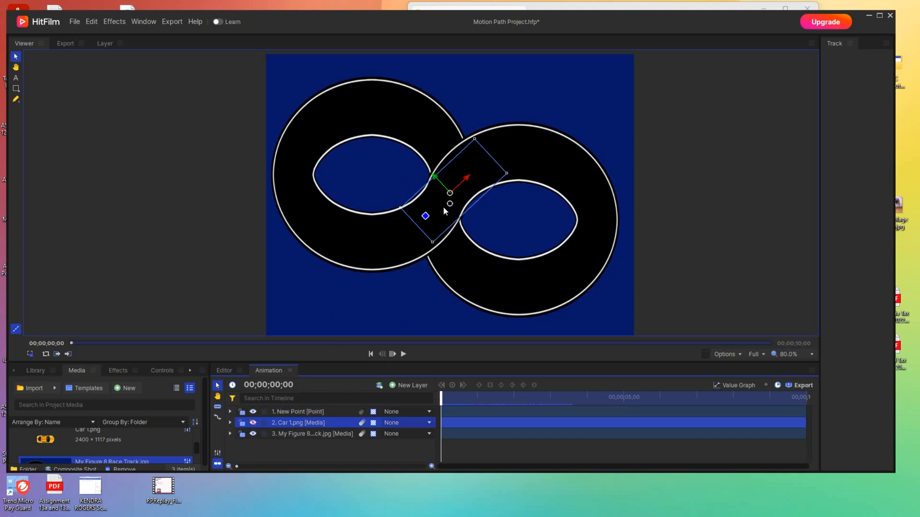
click(314, 412)
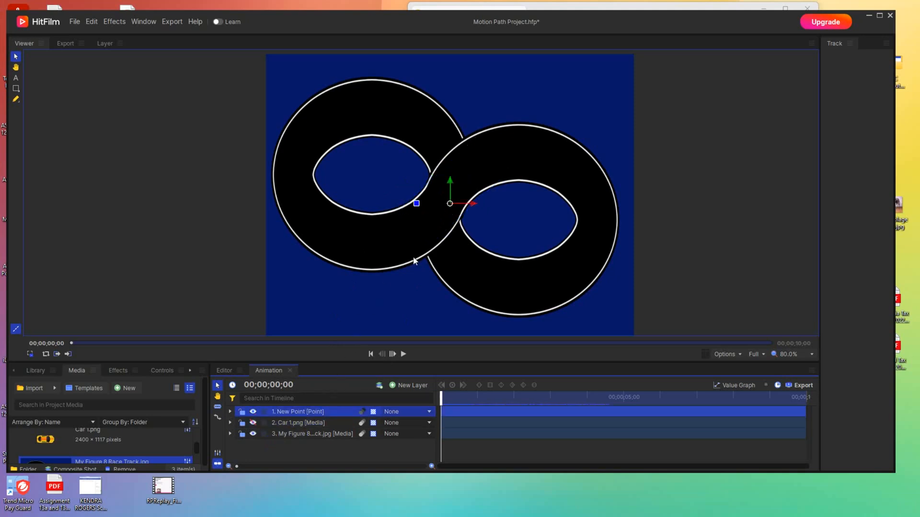
drag(448, 203, 449, 196)
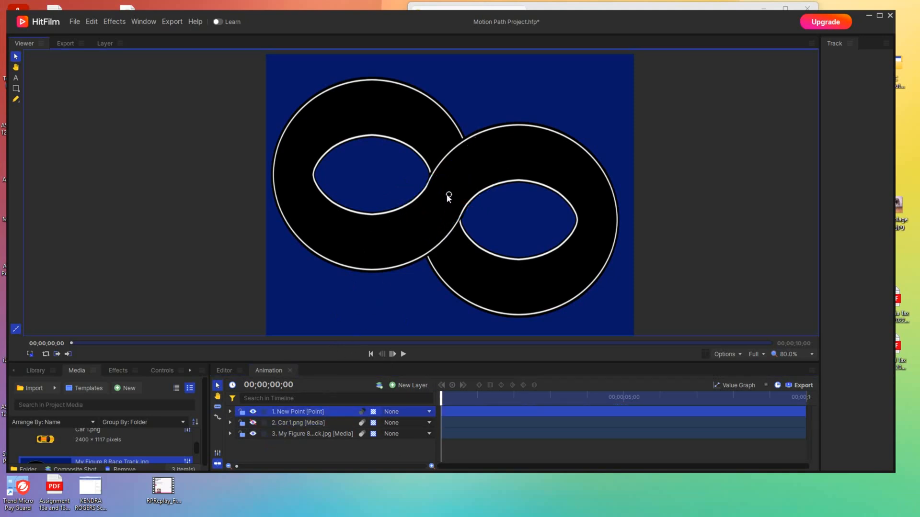
click(286, 422)
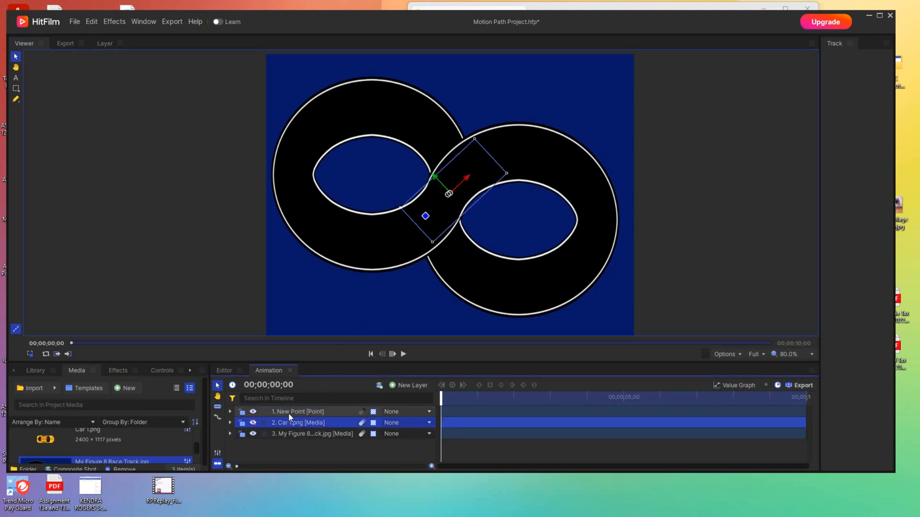
click(289, 412)
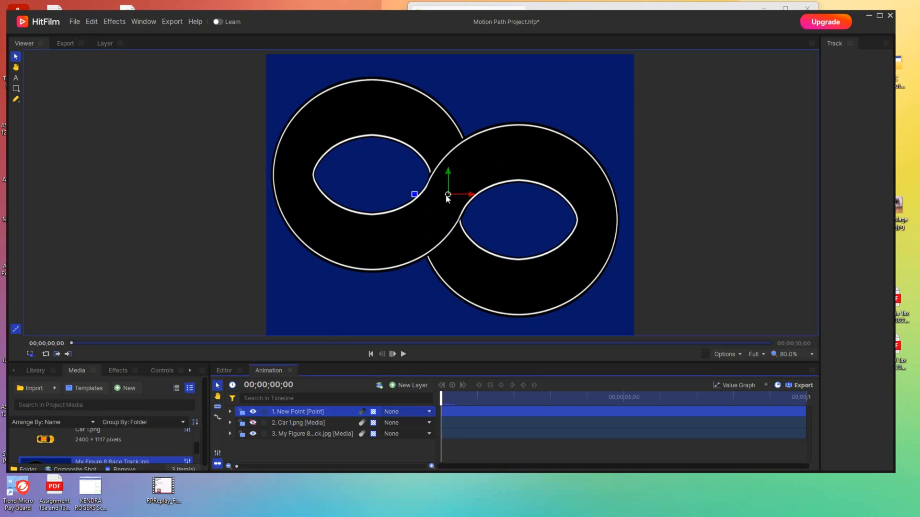
drag(446, 196, 448, 194)
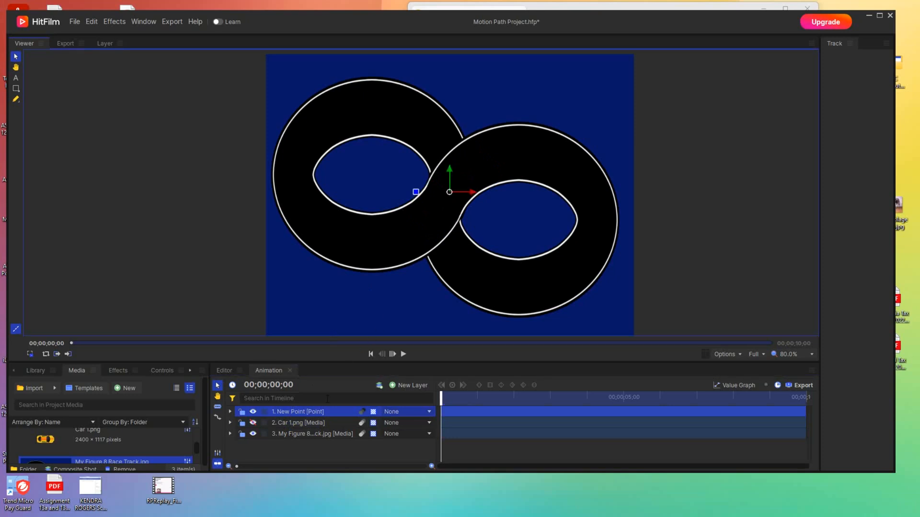
click(253, 423)
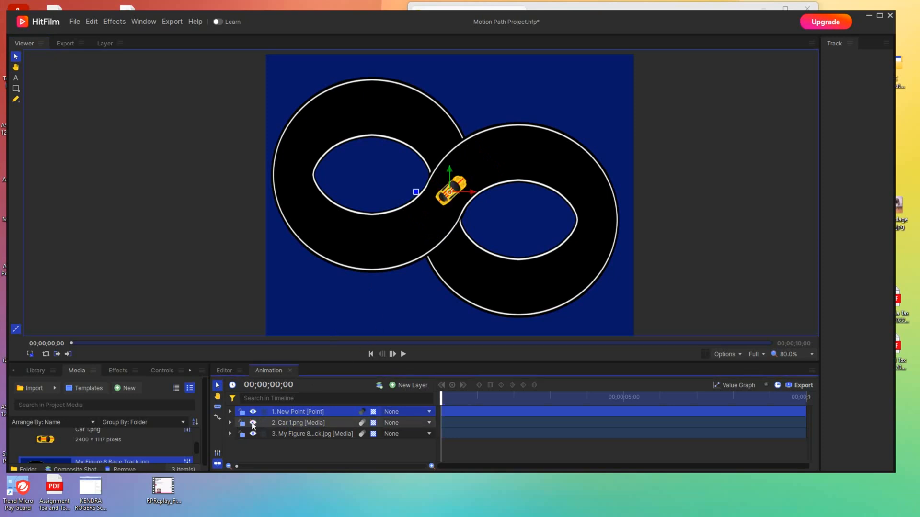
click(253, 424)
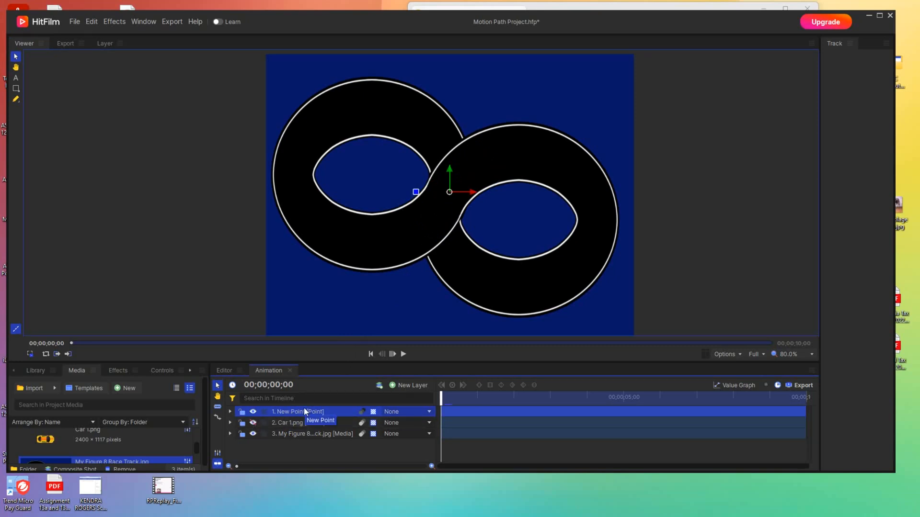
Expand the New Point layer's properties with the playhead at the start of the timeline.
click(231, 413)
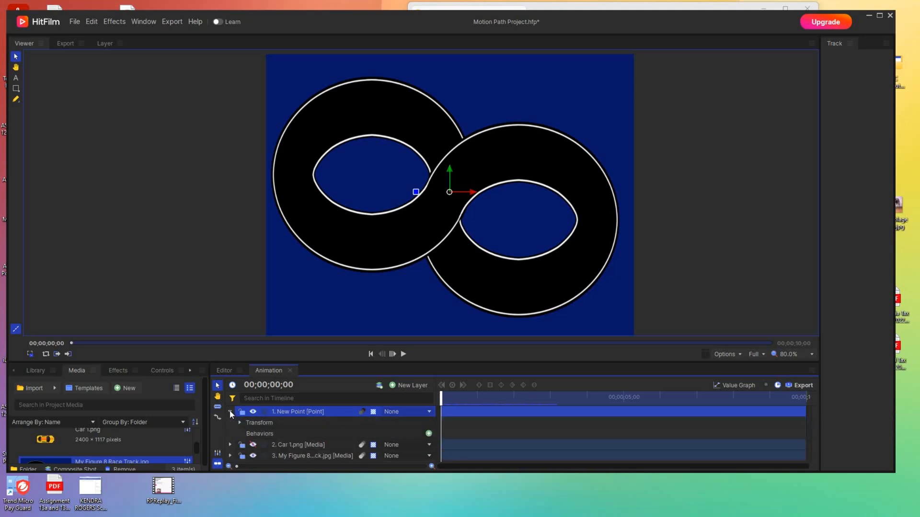
mouse_move(441, 397)
mouse_down()
mouse_move(503, 403)
mouse_move(441, 403)
mouse_up()
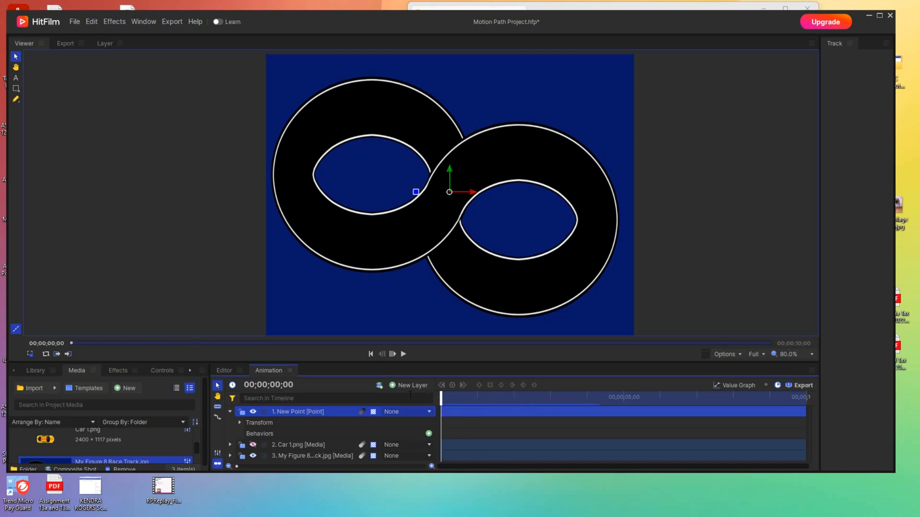
Turn on position keyframing for the New Point layer at 00;00;00;00.
click(239, 423)
scroll(240, 423, down, 1)
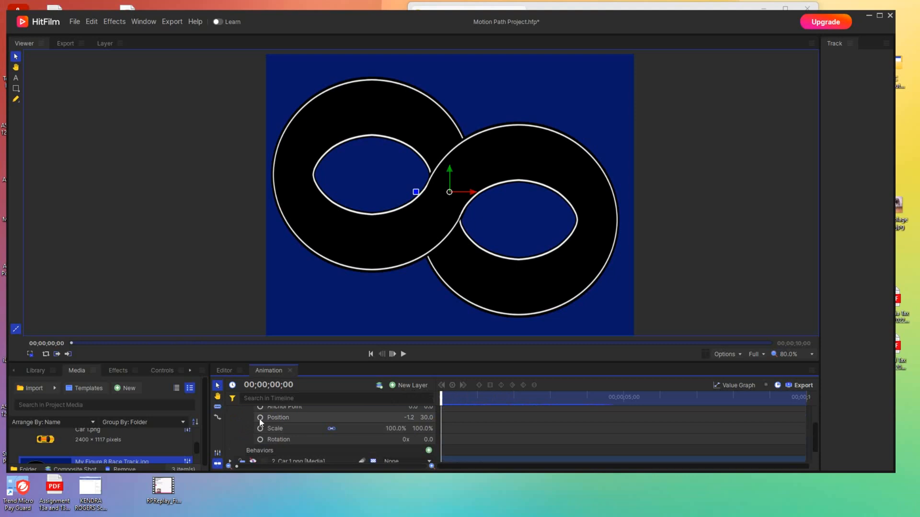
click(259, 418)
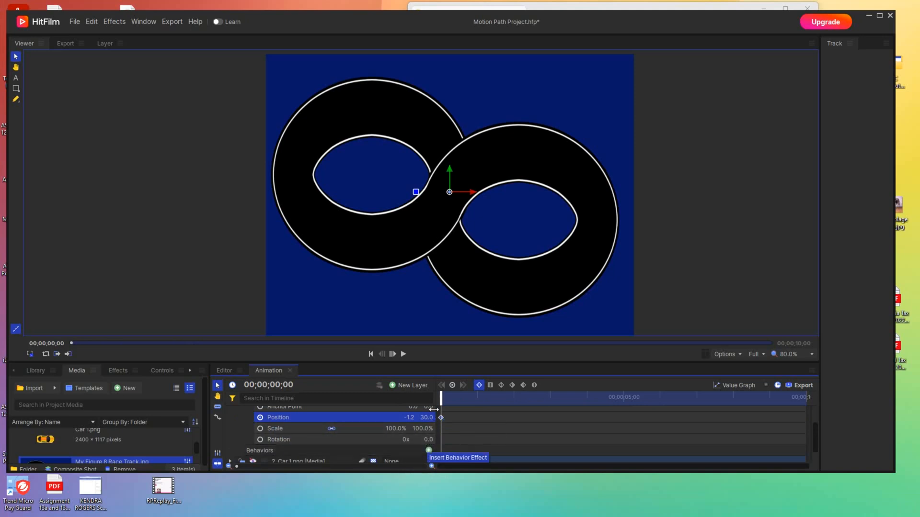
Keyframe the point at the top of the track's right loop at 00;00;01;01 and on its upper-right curve at 00;00;02;01.
drag(441, 396, 478, 396)
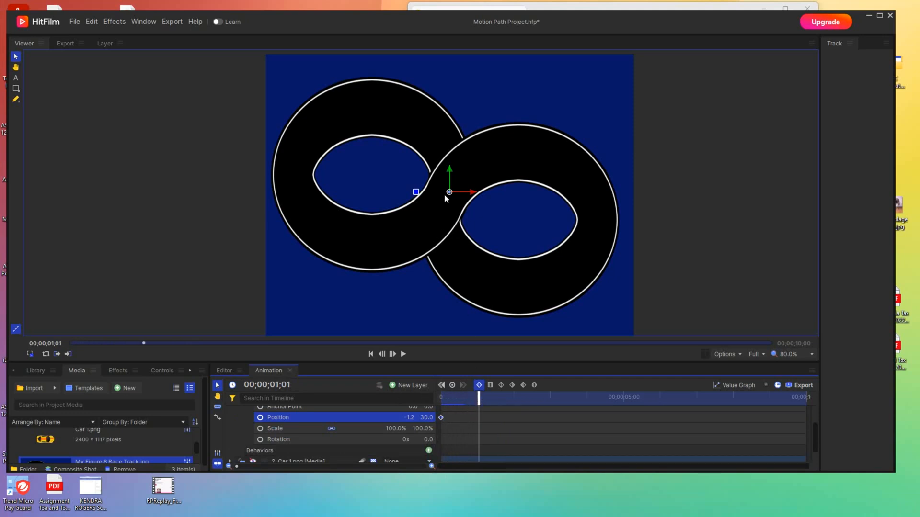
drag(450, 191, 509, 154)
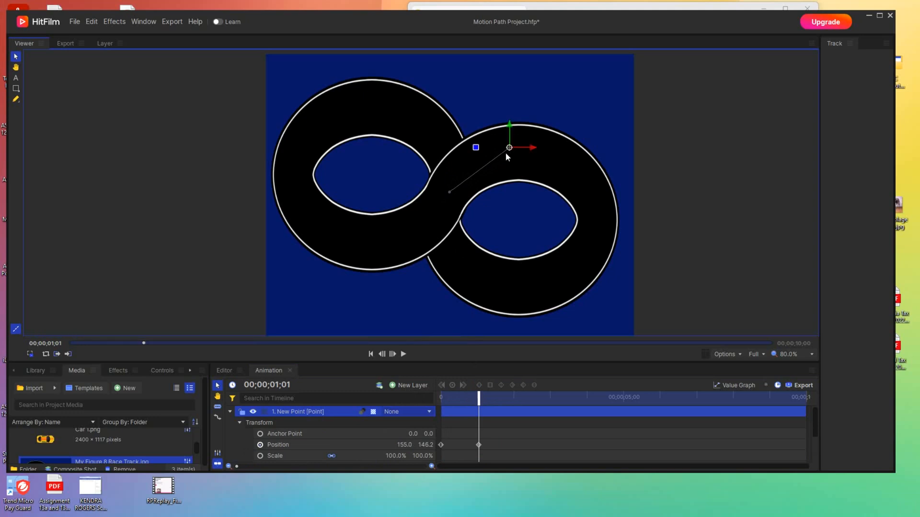
drag(479, 396, 515, 393)
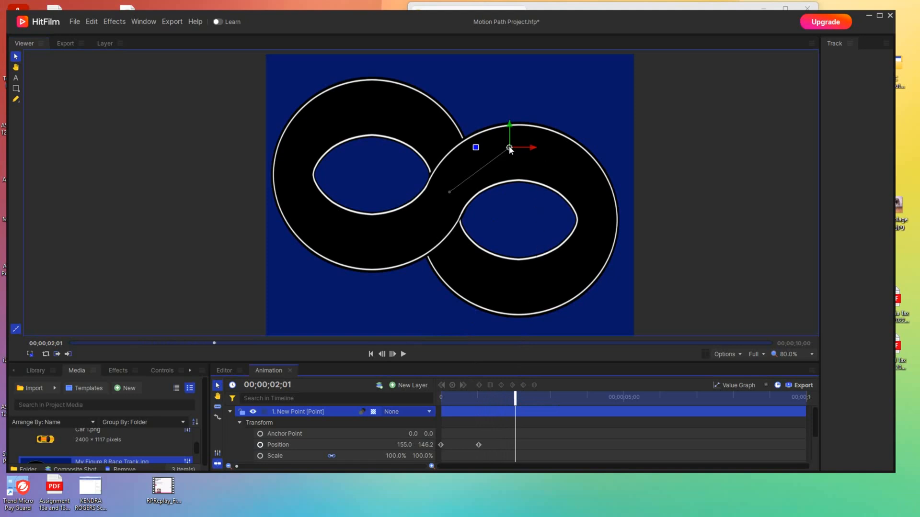
drag(509, 148, 587, 180)
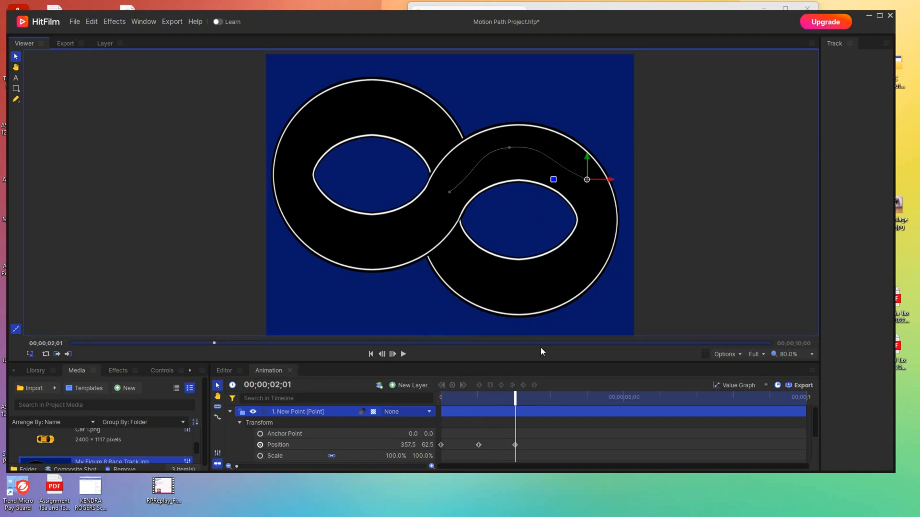
Keyframe the point on the right loop's lower-right curve at 00;00;02;29 and at the loop's bottom at 00;00;03;29.
drag(516, 399, 549, 398)
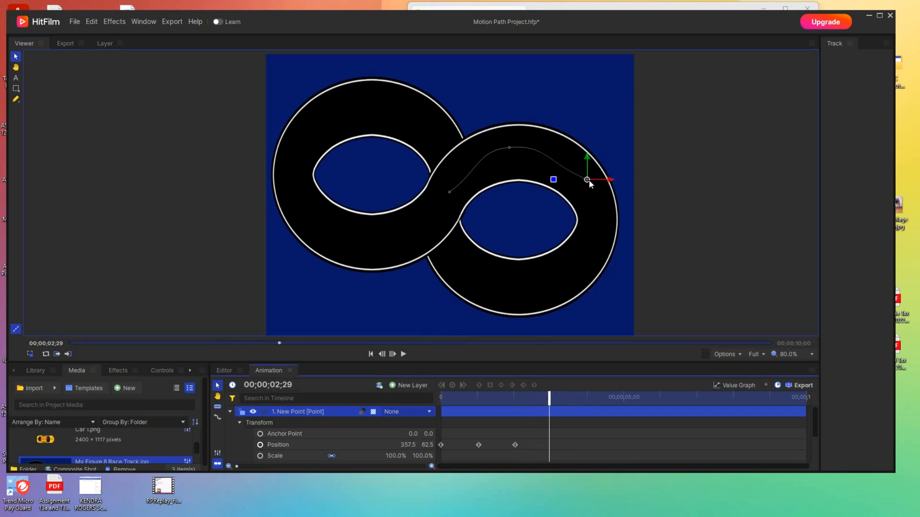
drag(588, 180, 595, 255)
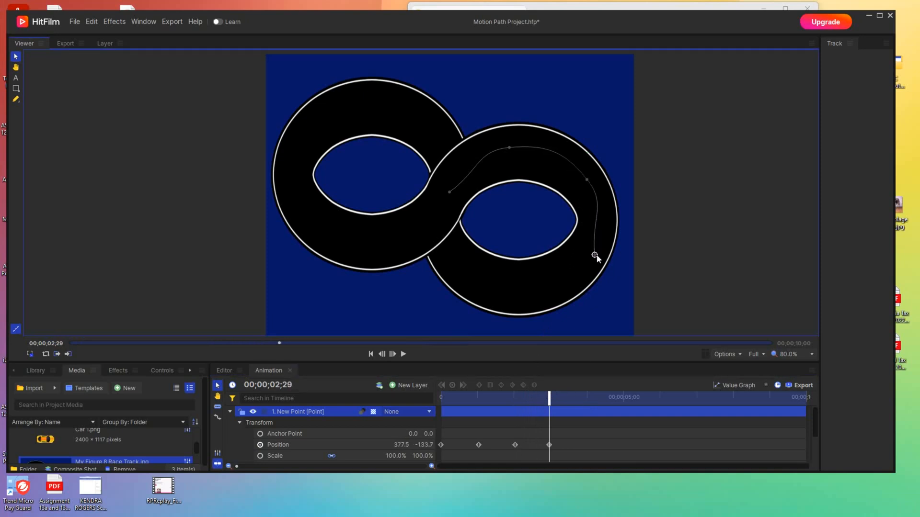
drag(549, 398, 592, 398)
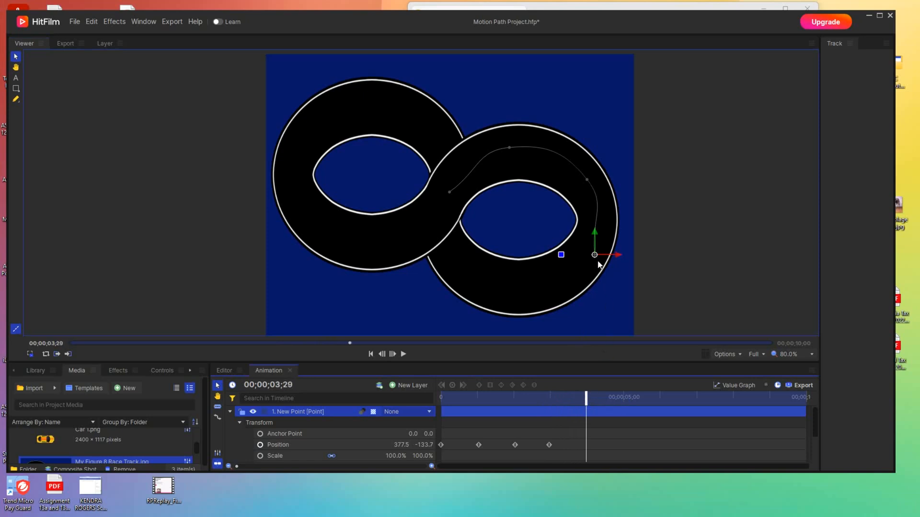
drag(594, 255, 525, 297)
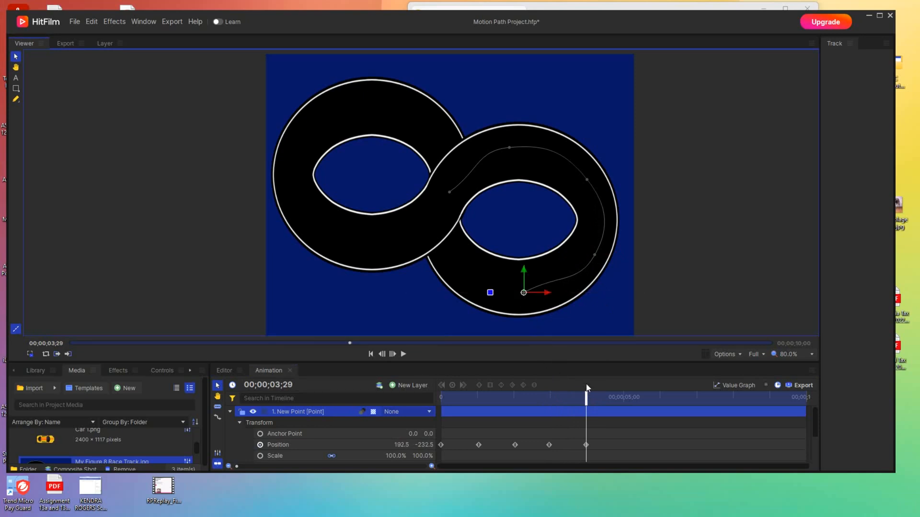
Keyframe the point on the right loop's lower-left curve, then just above the track's crossing at 00;00;05;08.
drag(585, 397, 612, 399)
drag(525, 295, 449, 256)
drag(606, 396, 632, 397)
drag(449, 256, 446, 159)
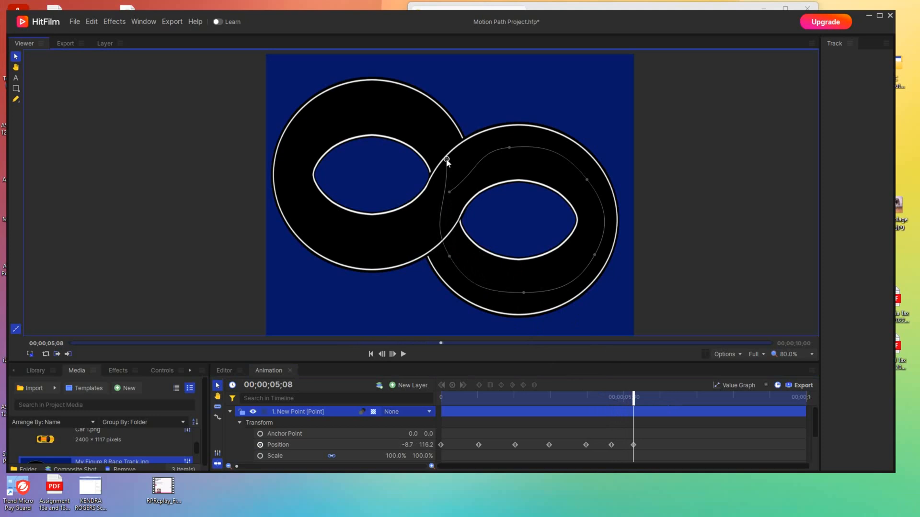
Keyframe the point at the top of the left loop, then on its upper-left curve at 00;00;06;23.
drag(627, 397, 659, 398)
drag(446, 160, 384, 101)
drag(655, 397, 686, 398)
drag(383, 103, 312, 129)
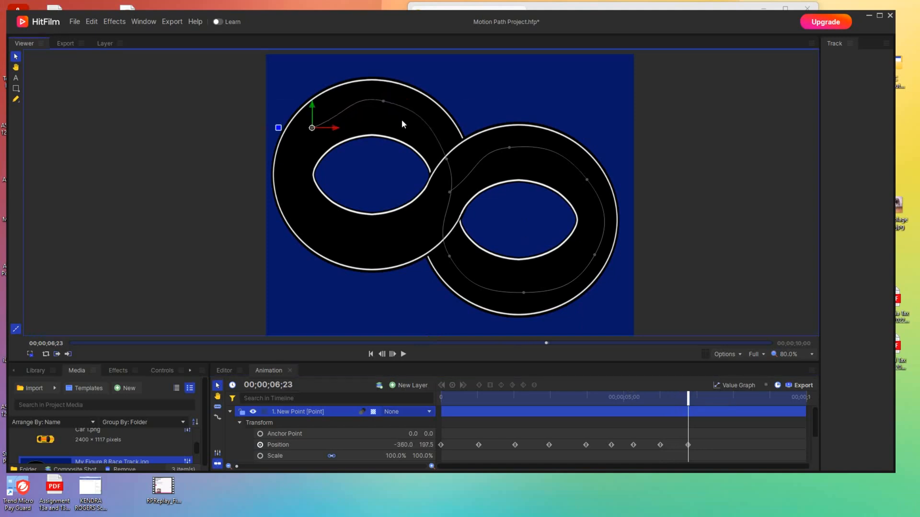
Keyframe the point on the left loop's lower-left side at 00;00;07;20, its bottom at 00;00;08;15 and back at the starting point at 00;00;09;29.
drag(687, 398, 718, 399)
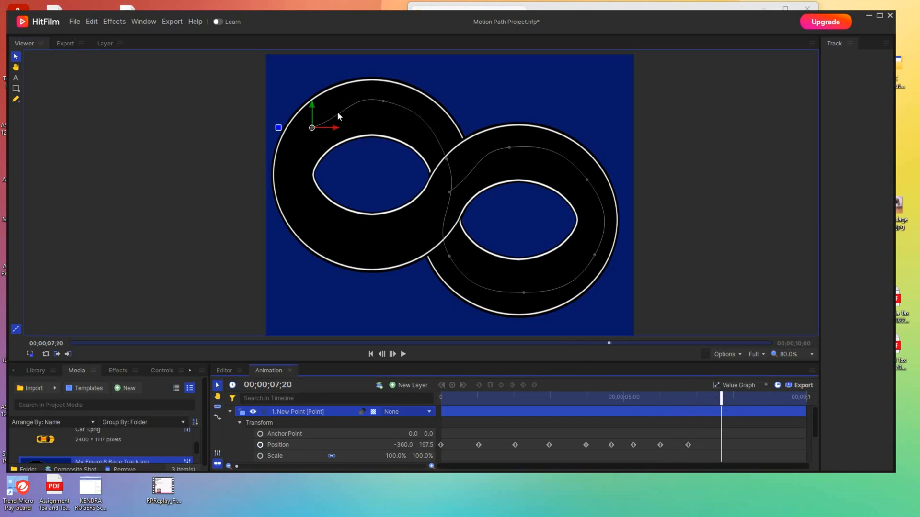
drag(312, 128, 295, 205)
drag(721, 399, 752, 399)
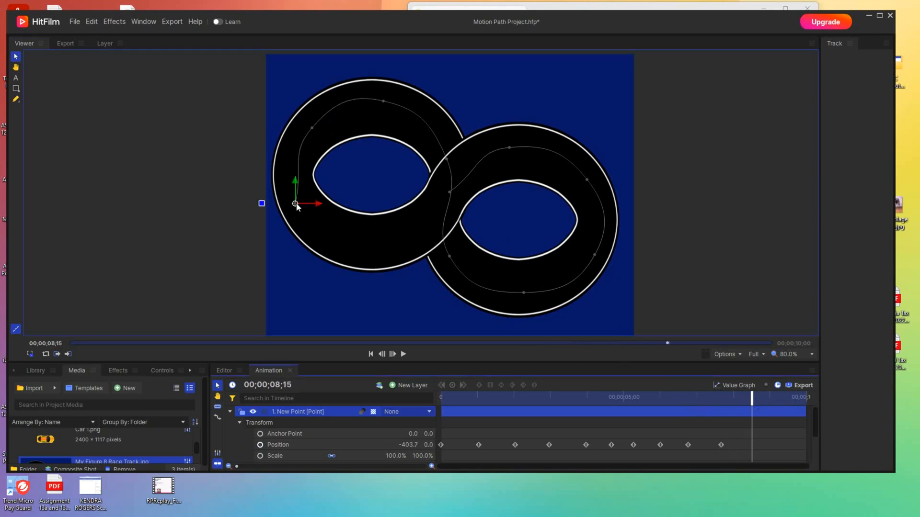
drag(295, 204, 356, 244)
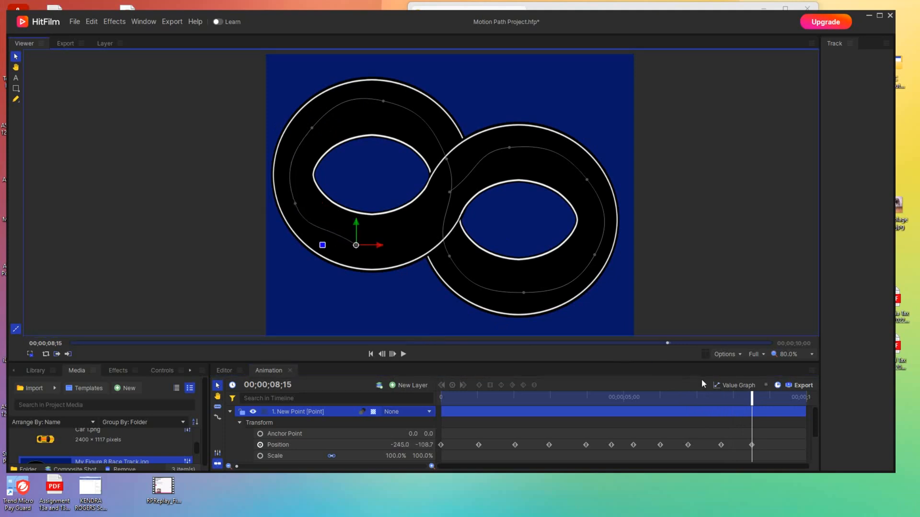
drag(752, 398, 805, 397)
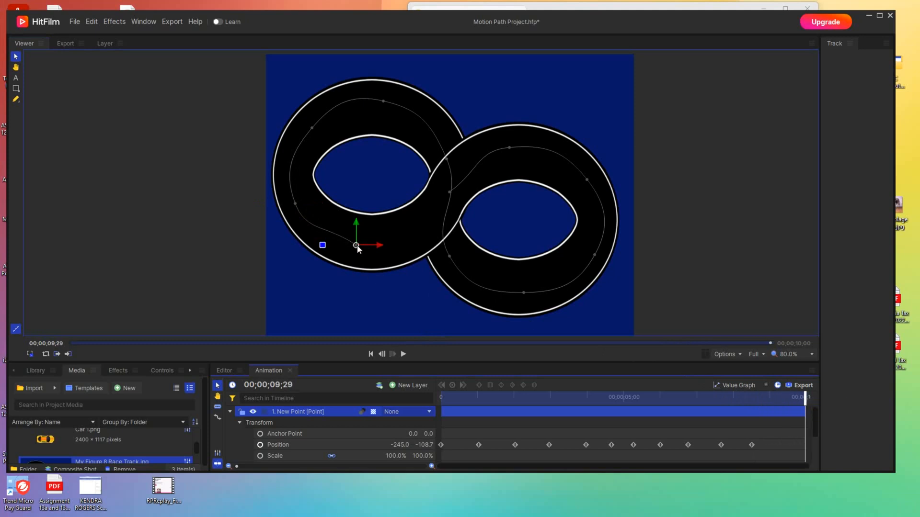
drag(356, 246, 448, 192)
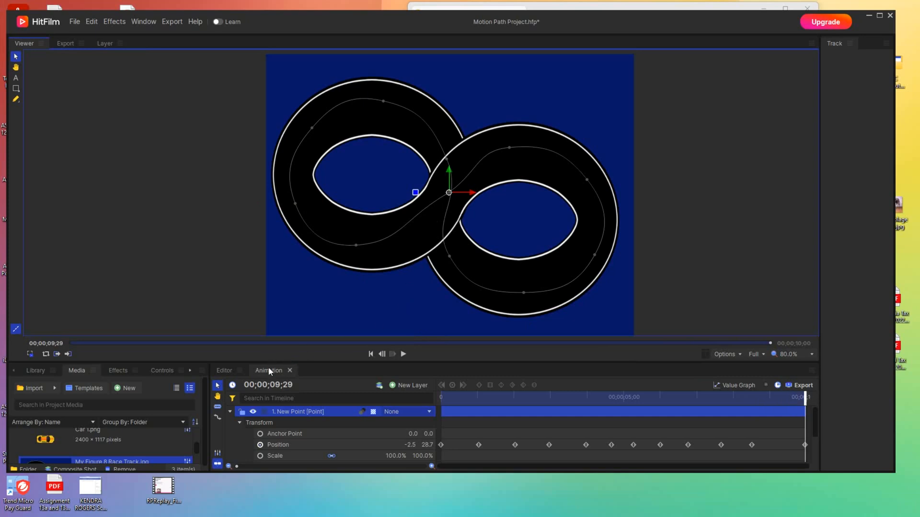
Play the animation from the start to check how the point follows the track.
key(Home)
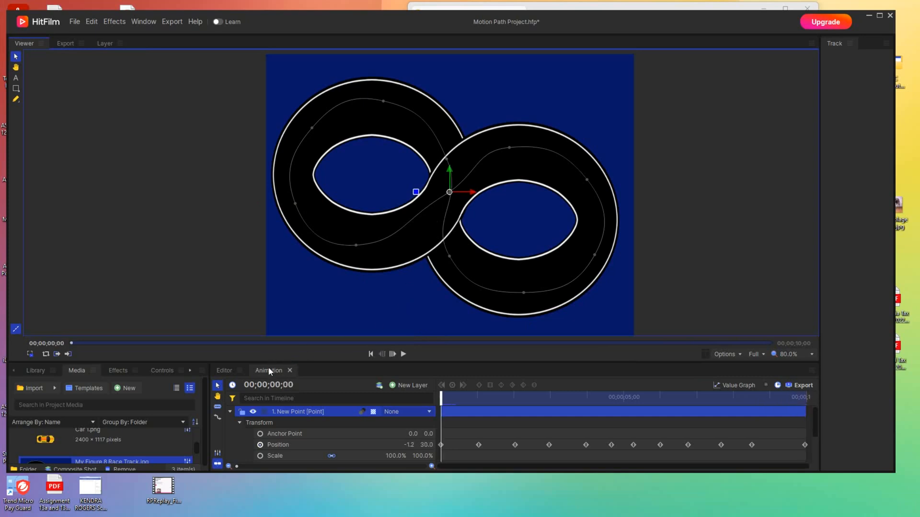
key(space)
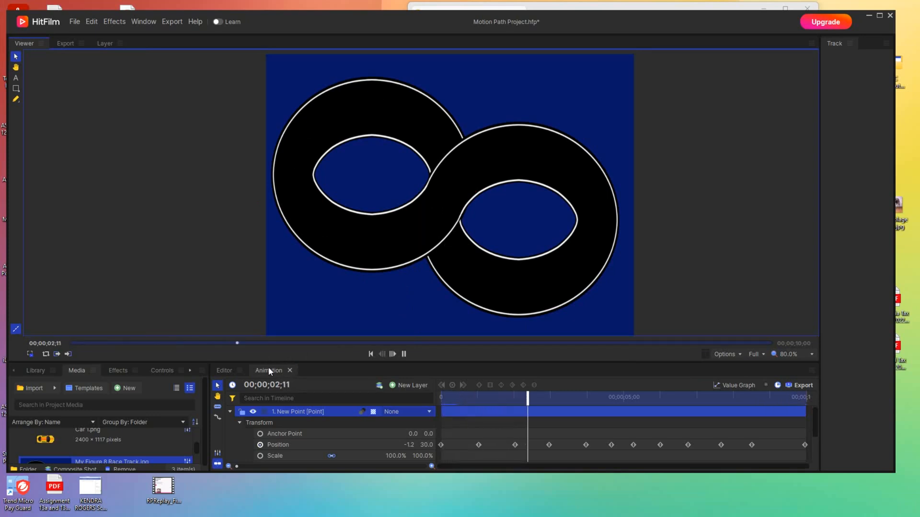
key(space)
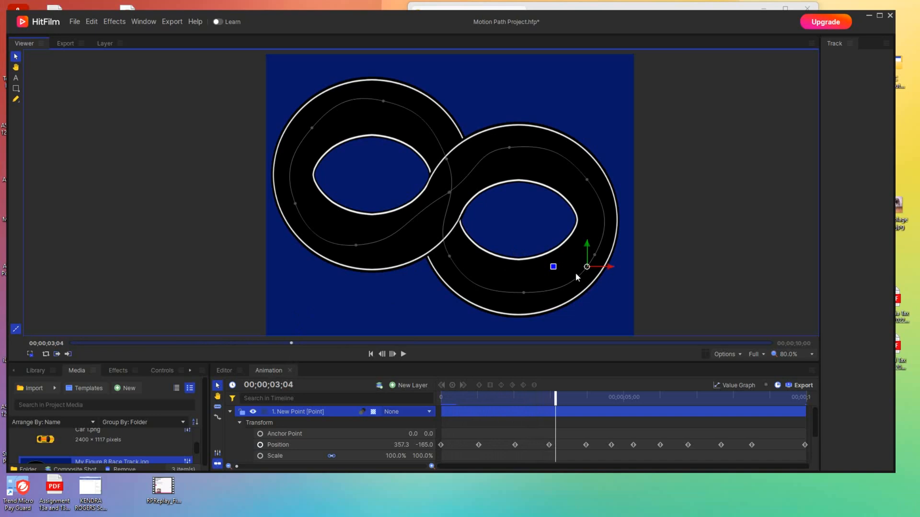
key(space)
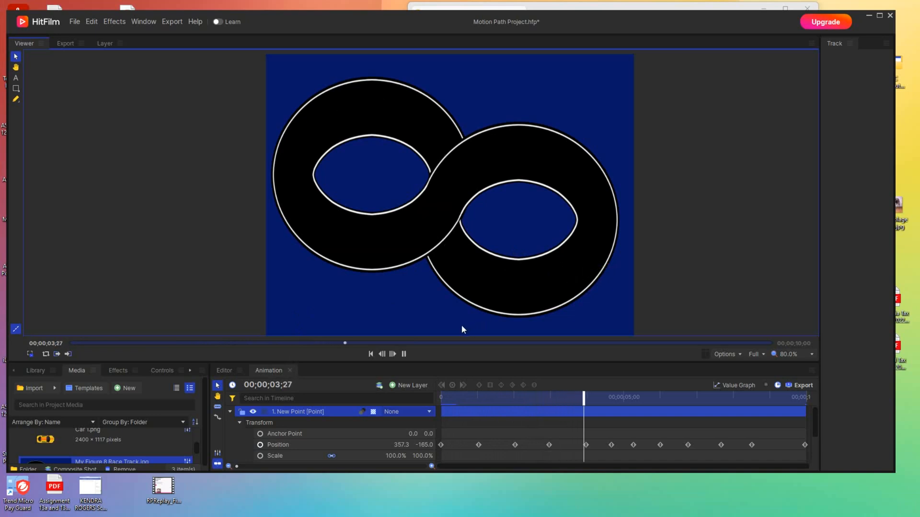
key(space)
Show the Position path's curve handles and adjust them to smooth the path around the right loop.
click(269, 447)
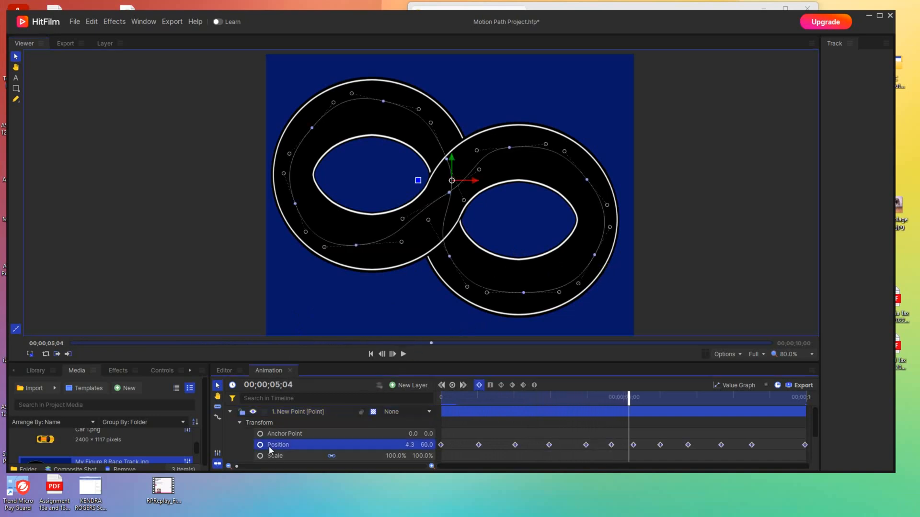
key(space)
key(space)
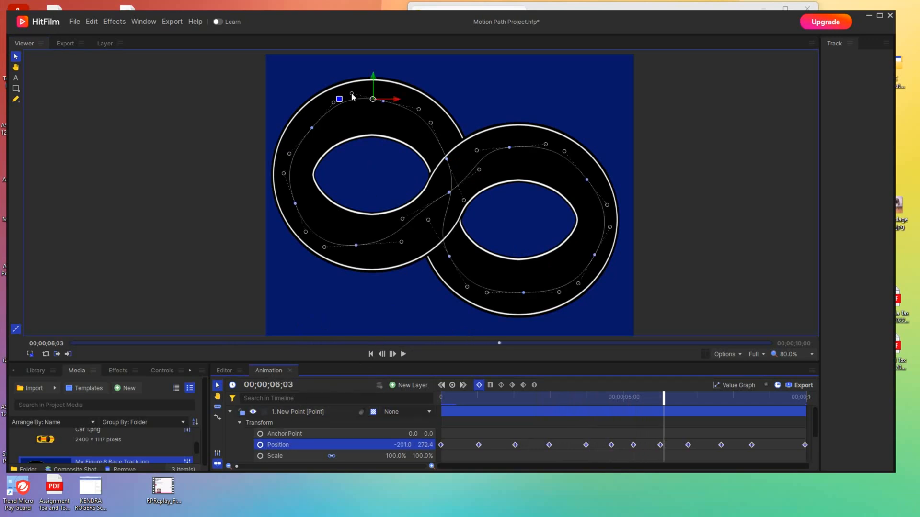
click(478, 149)
drag(485, 159, 484, 153)
drag(547, 145, 544, 144)
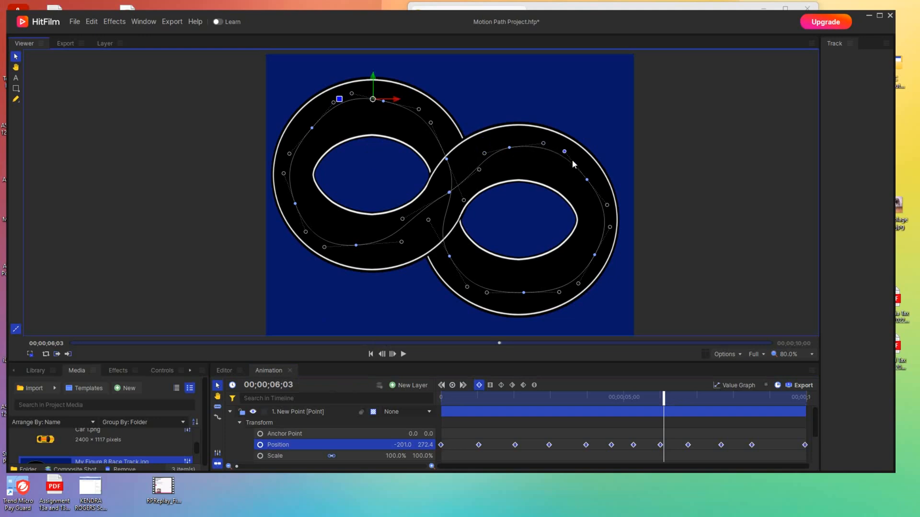
drag(605, 205, 596, 192)
drag(563, 152, 531, 146)
drag(578, 284, 543, 295)
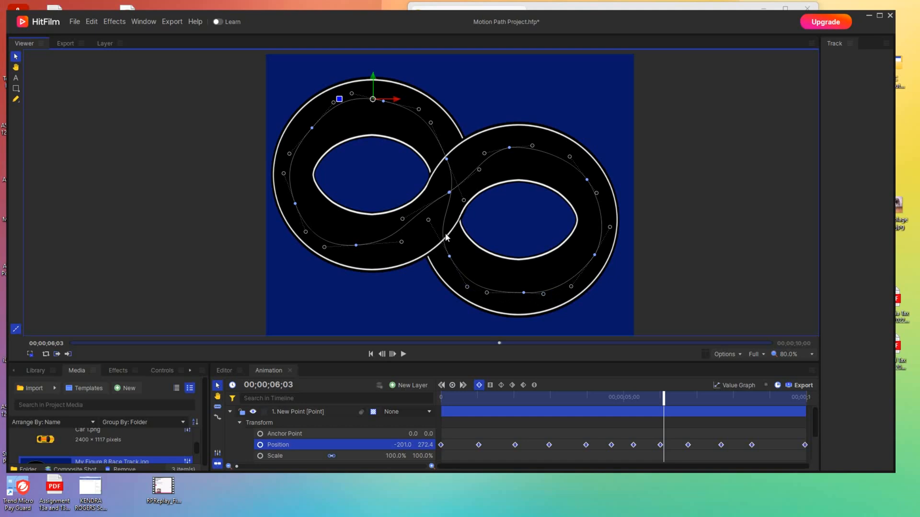
Adjust the curve handles around the track's central crossing to straighten the motion path there.
drag(464, 201, 450, 205)
drag(480, 169, 478, 163)
mouse_move(402, 220)
mouse_down()
mouse_move(399, 213)
mouse_move(408, 230)
mouse_up()
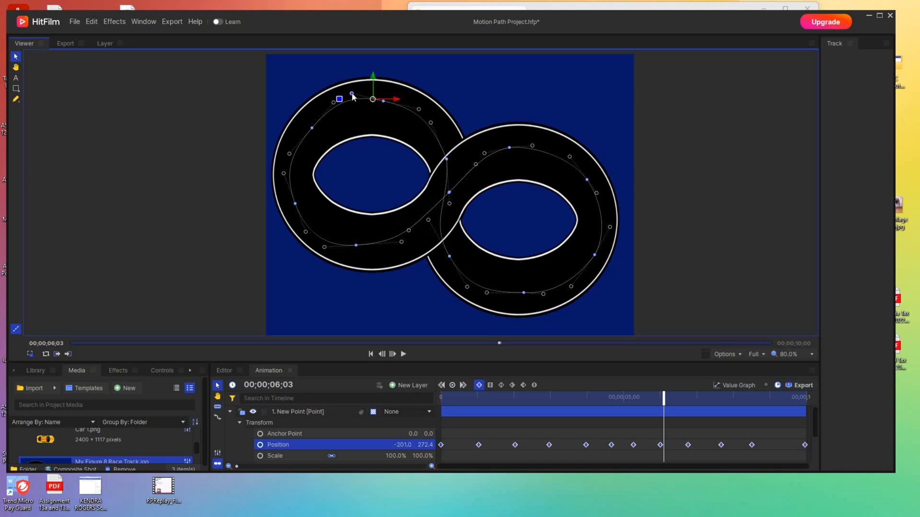
Adjust the curve handles at the top and along the left side of the left loop to smooth the motion path.
drag(351, 94, 352, 98)
mouse_move(289, 154)
mouse_down()
mouse_move(280, 148)
mouse_move(293, 153)
mouse_up()
click(352, 98)
drag(373, 105, 368, 100)
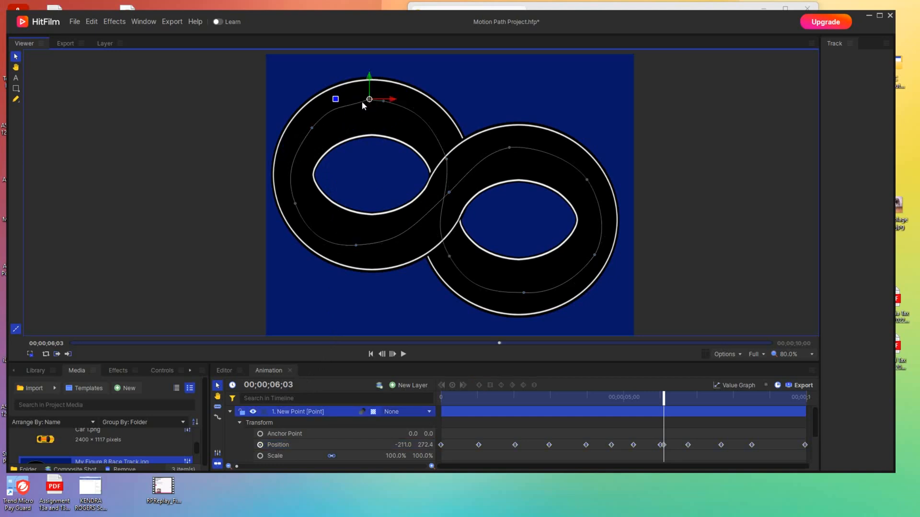
key(ctrl+z)
click(295, 204)
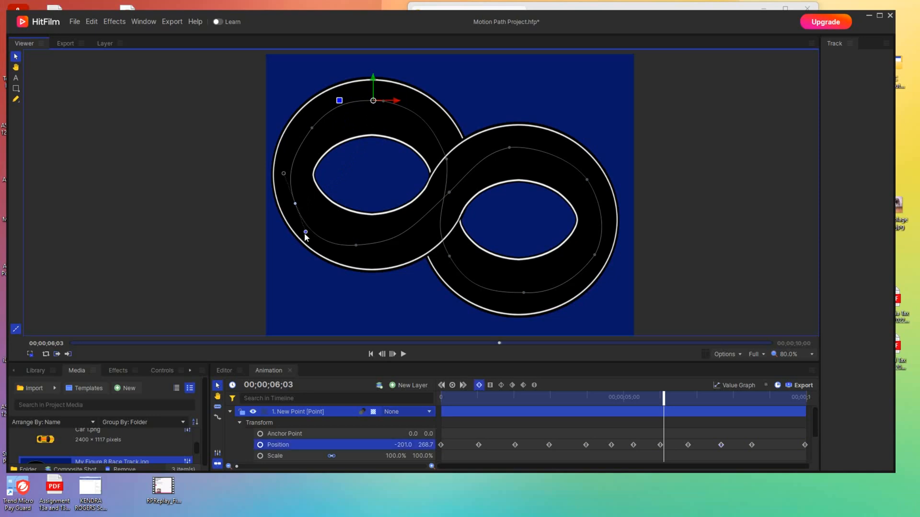
mouse_move(305, 232)
mouse_down()
mouse_move(297, 230)
mouse_move(311, 234)
mouse_up()
drag(283, 174, 286, 170)
Return to the start of the timeline and make the Car 1.png layer visible.
drag(669, 404, 422, 406)
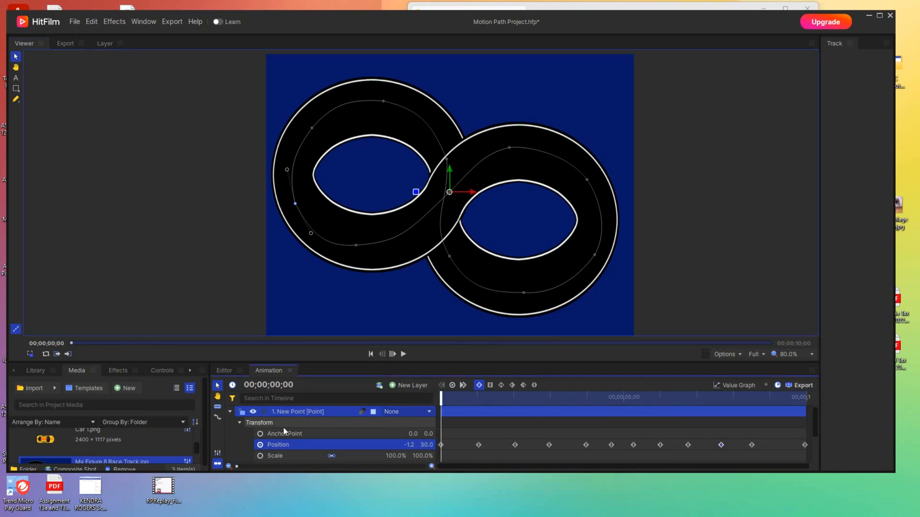
click(230, 412)
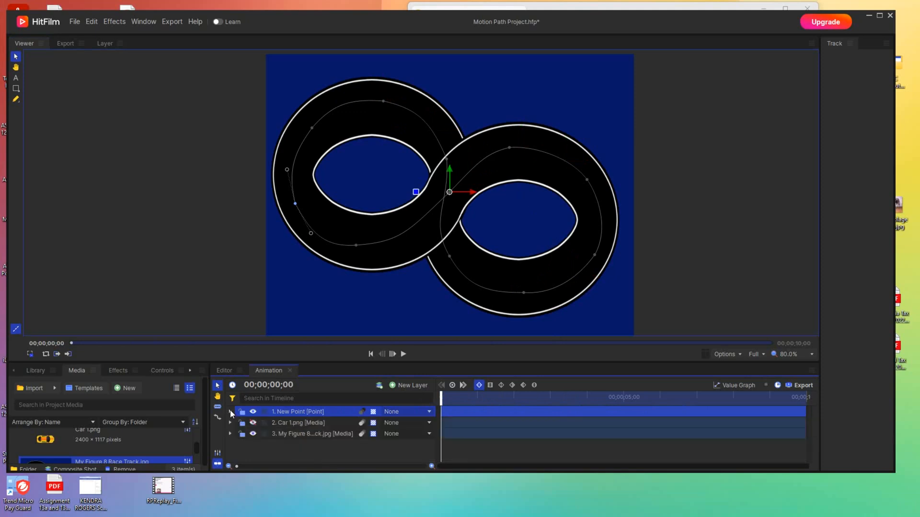
click(287, 423)
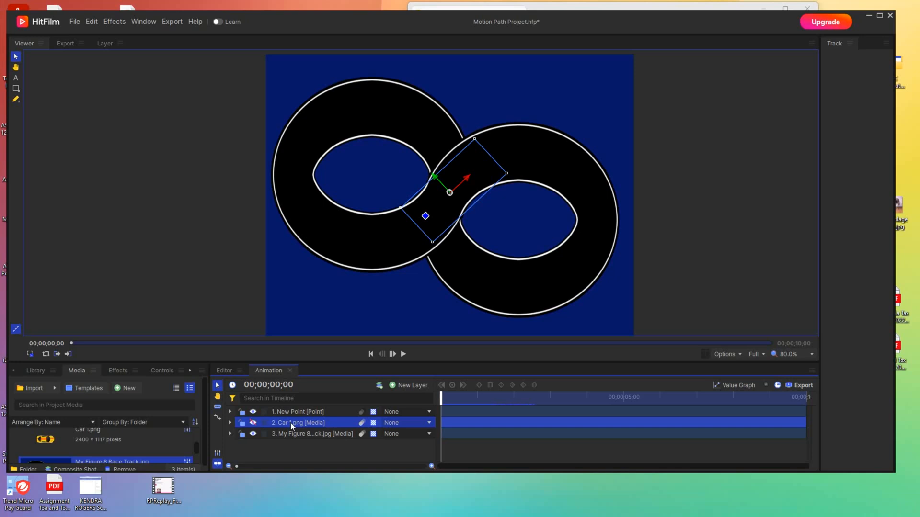
click(253, 423)
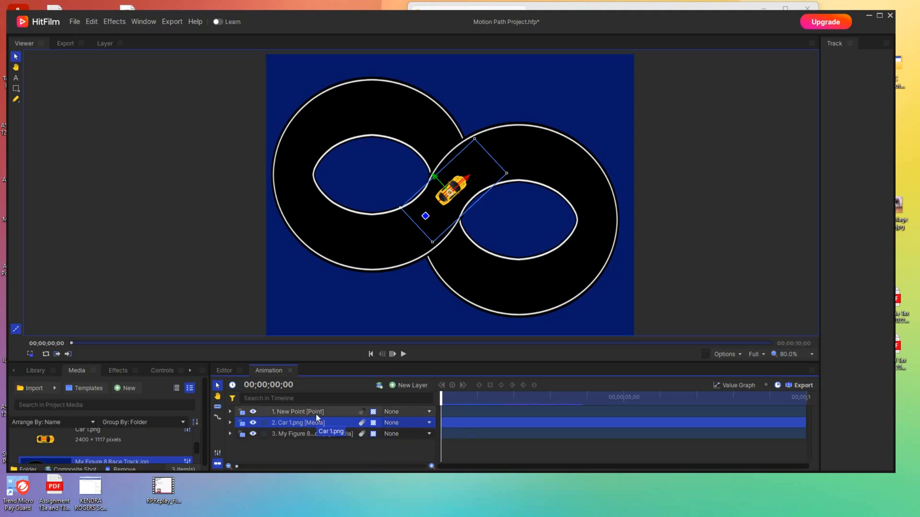
Parent the Car 1.png layer to New Point and play back the animation.
click(430, 423)
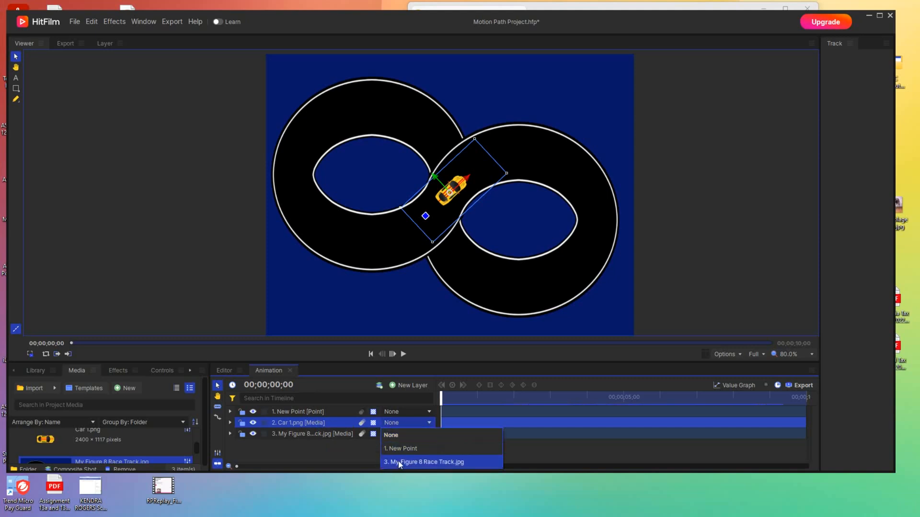
click(401, 447)
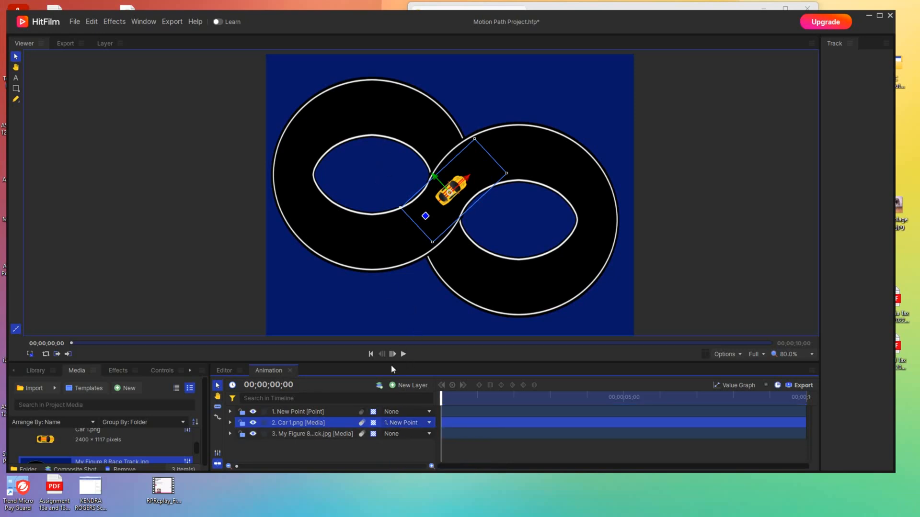
key(space)
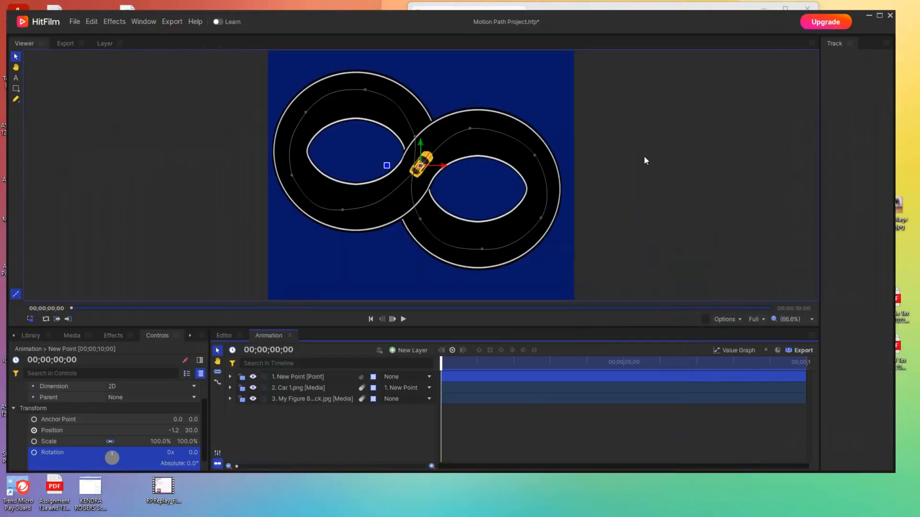
Play back the animation and review New Point's transform keyframes and the parent assigned to the Car 1.png layer.
key(space)
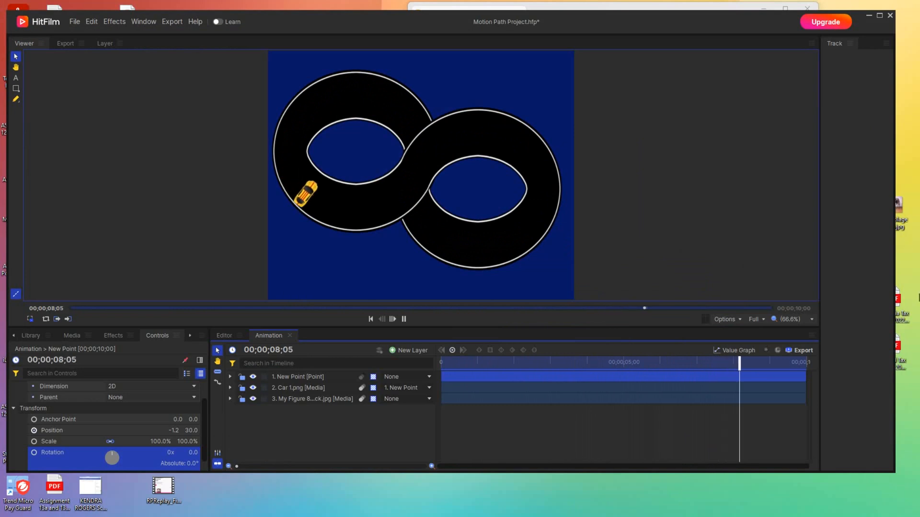
click(307, 376)
click(230, 376)
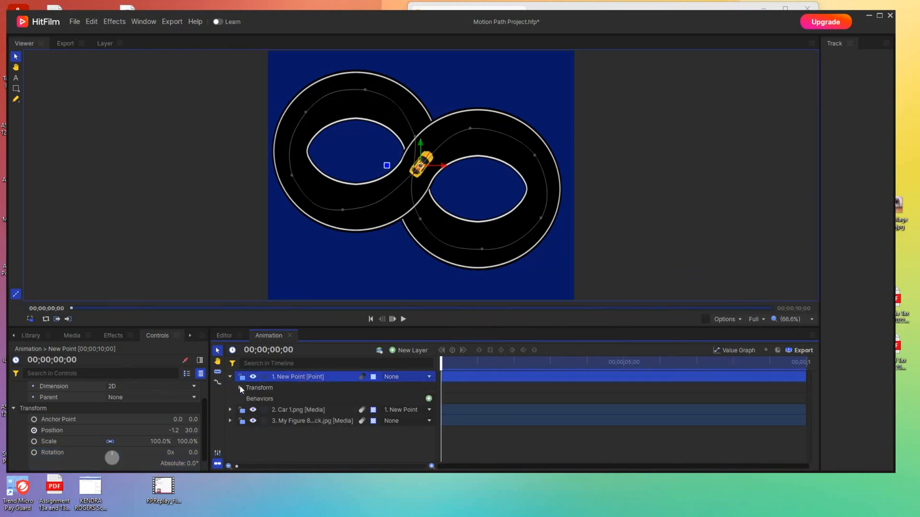
click(240, 388)
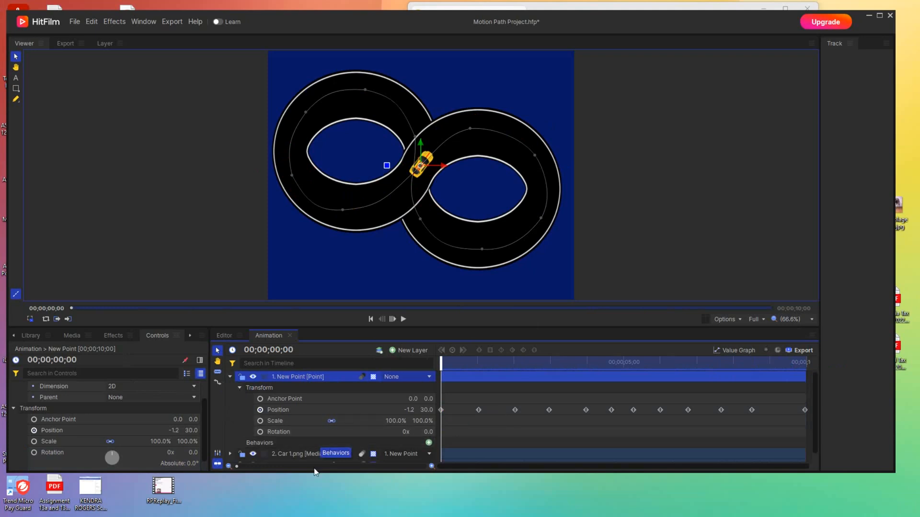
click(230, 376)
click(426, 391)
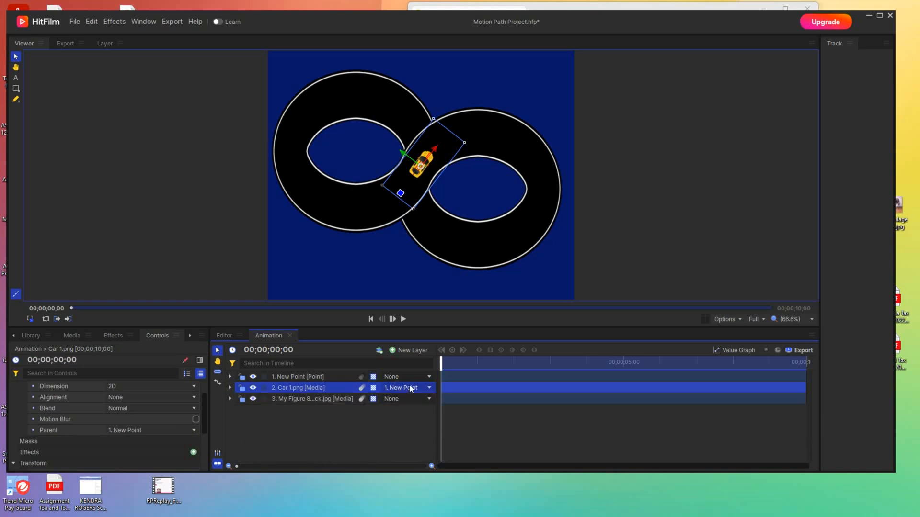
Show New Point's transform properties and enable Rotation keyframing at 00;00;00;00.
click(280, 378)
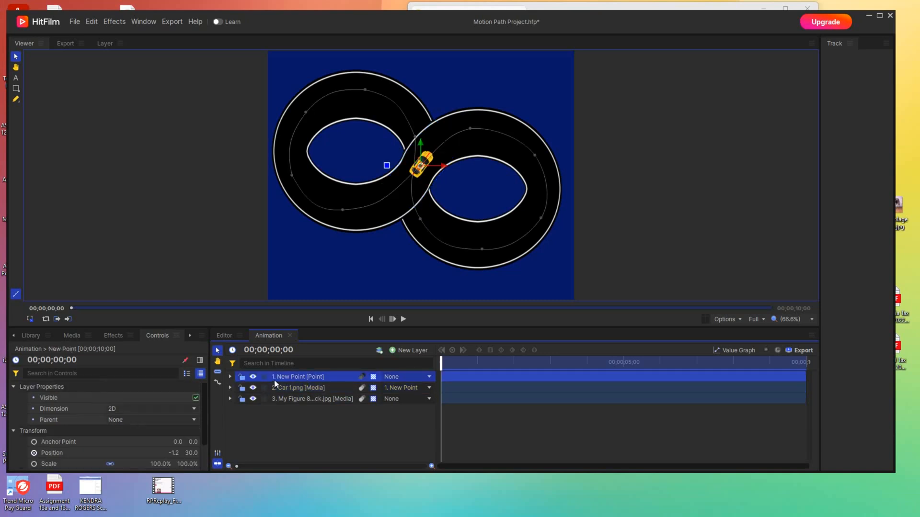
click(231, 377)
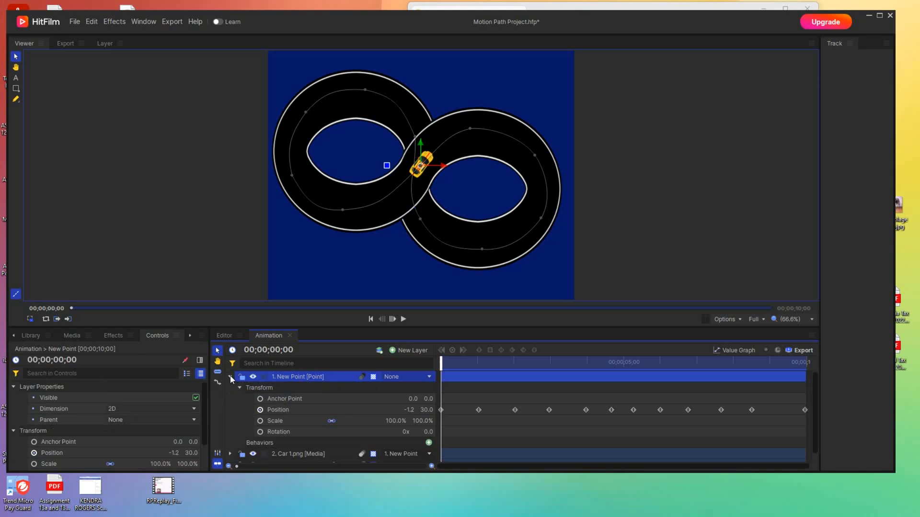
mouse_move(441, 366)
mouse_down()
mouse_move(544, 366)
mouse_move(441, 366)
mouse_up()
click(260, 432)
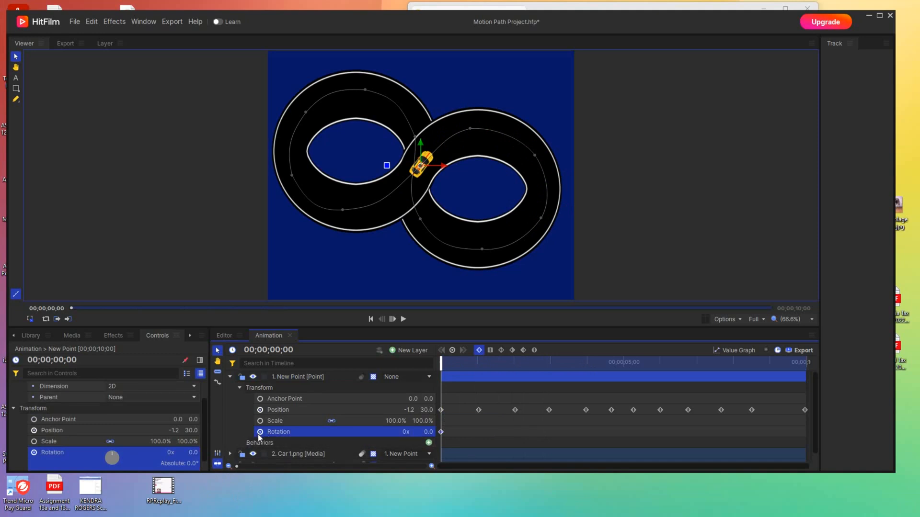
Keyframe New Point's rotation at 47° at 00;00;01;01 and 105° at 00;00;02;01 so the car follows the right loop.
drag(441, 367, 479, 369)
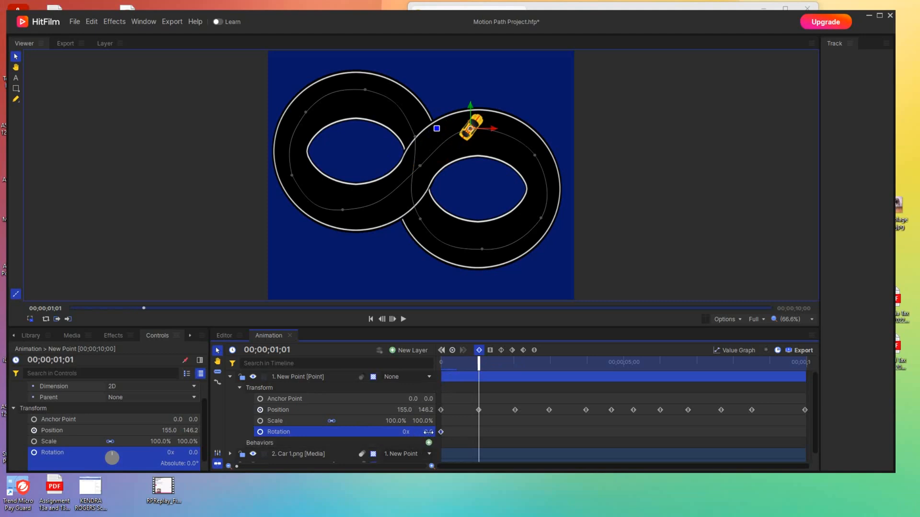
drag(428, 431, 427, 432)
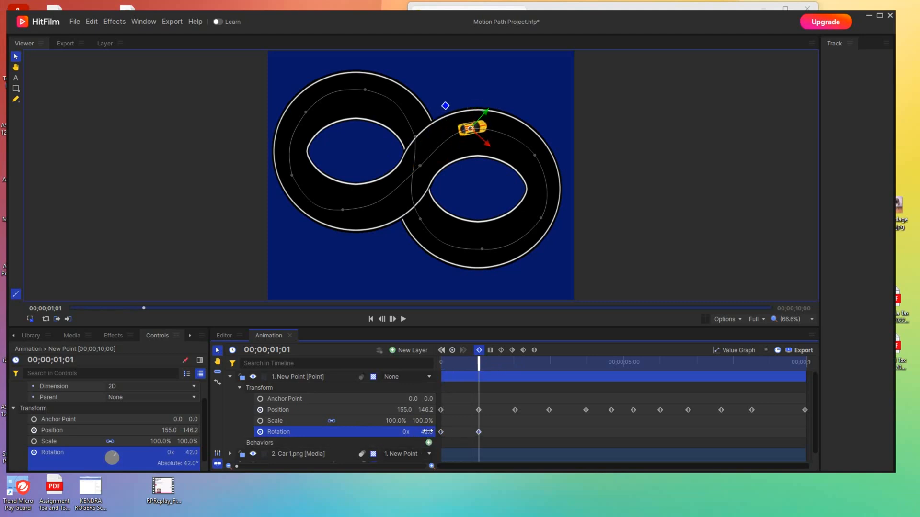
drag(477, 366, 512, 373)
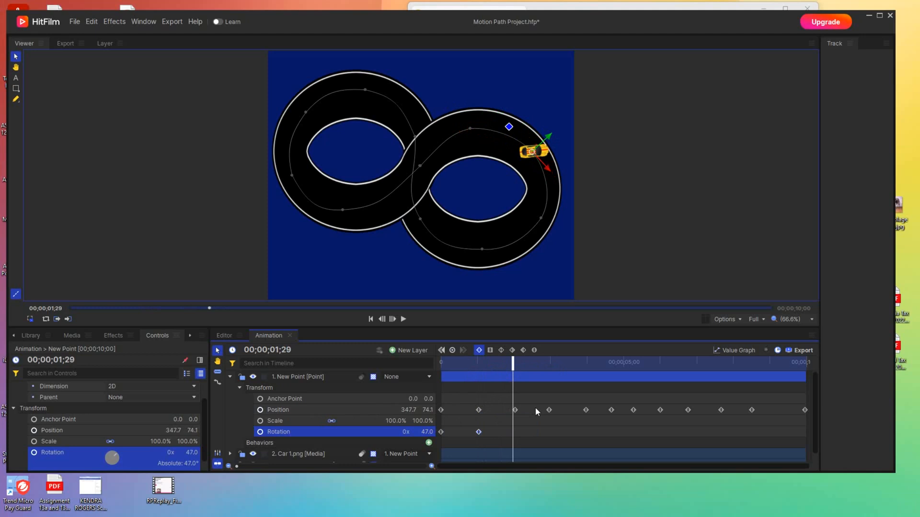
drag(516, 362, 516, 363)
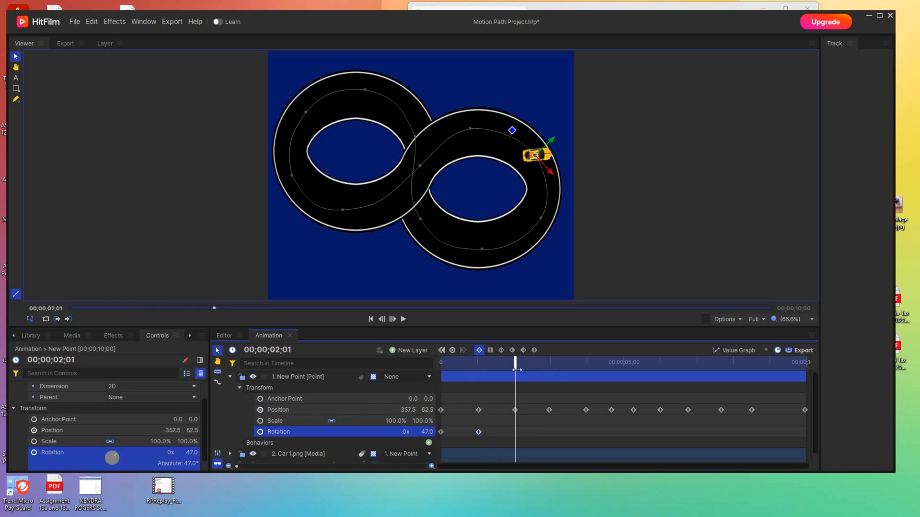
drag(426, 432, 425, 431)
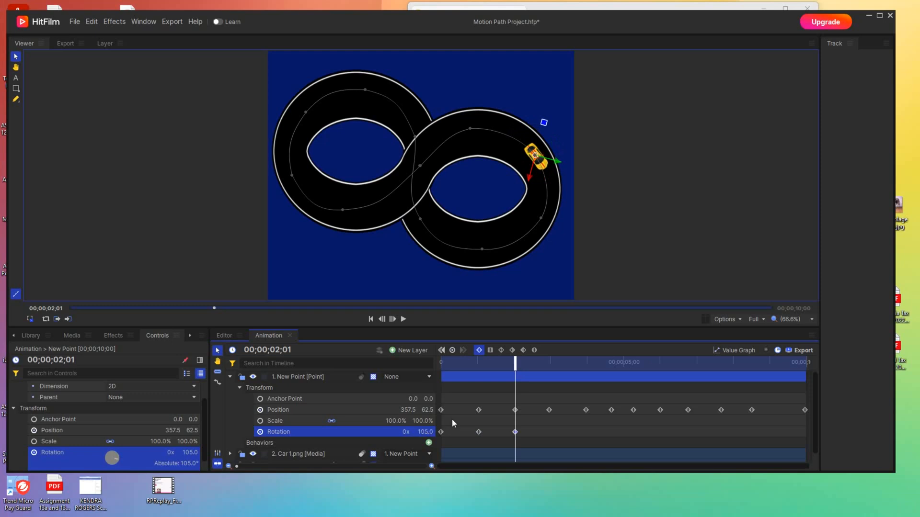
Add Rotation keyframes of 173° at 00;00;02;29 and 234° at 00;00;03;29 to turn the car around the right loop.
drag(515, 364, 548, 365)
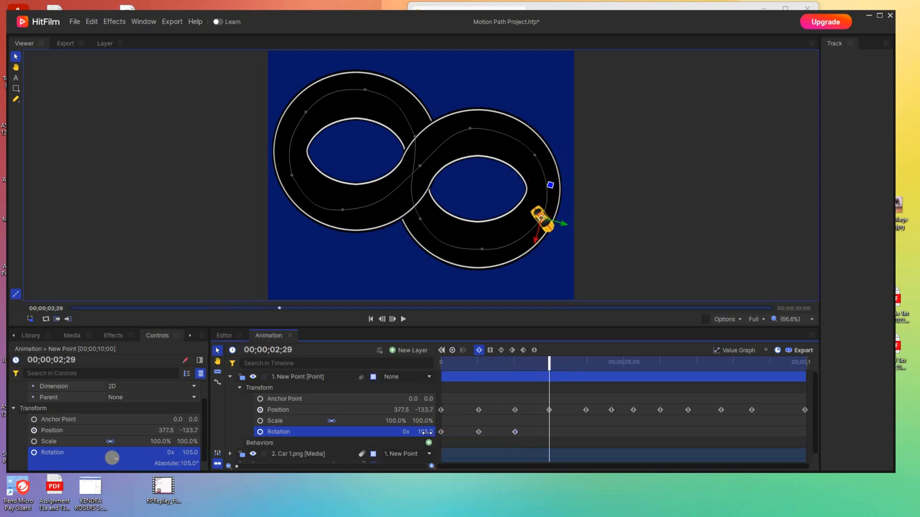
drag(426, 433, 426, 432)
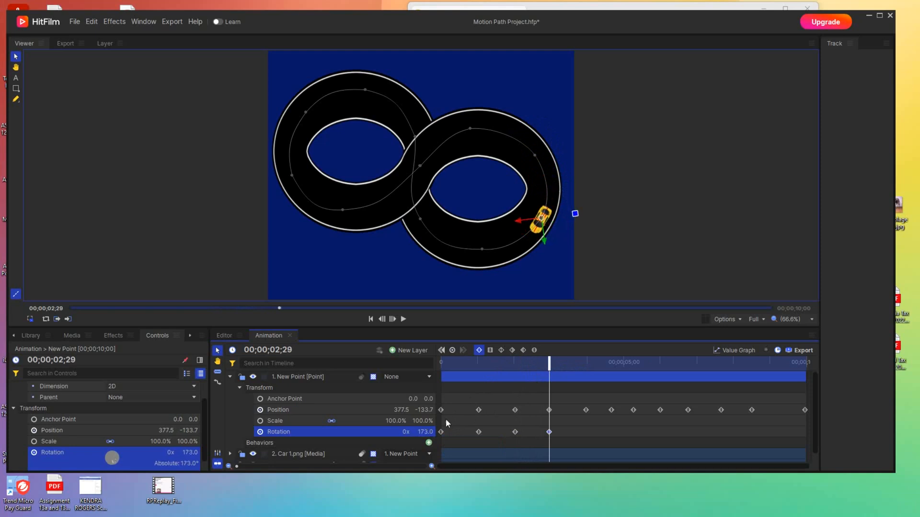
drag(550, 366, 588, 367)
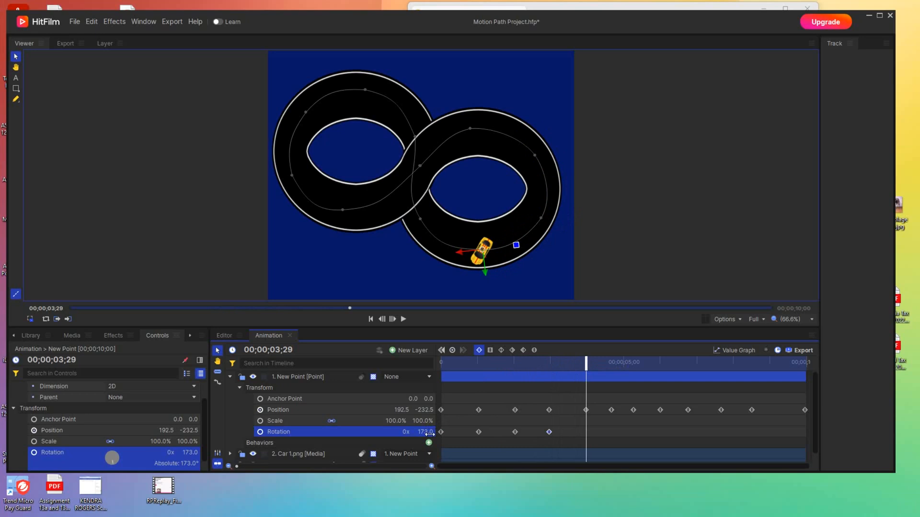
drag(426, 433, 425, 432)
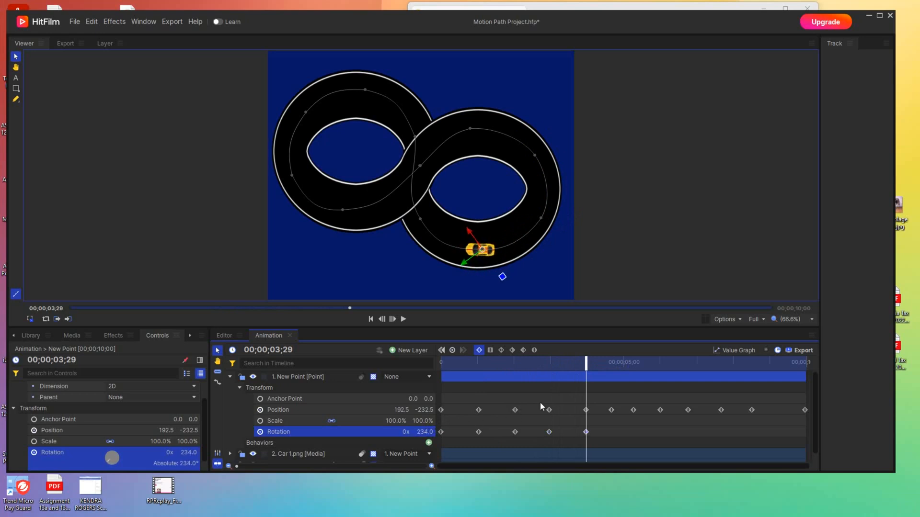
Align the car's rotation with the track at 00;00;04;19 and set New Point's rotation to 328° at 00;00;05;00.
drag(589, 365, 613, 365)
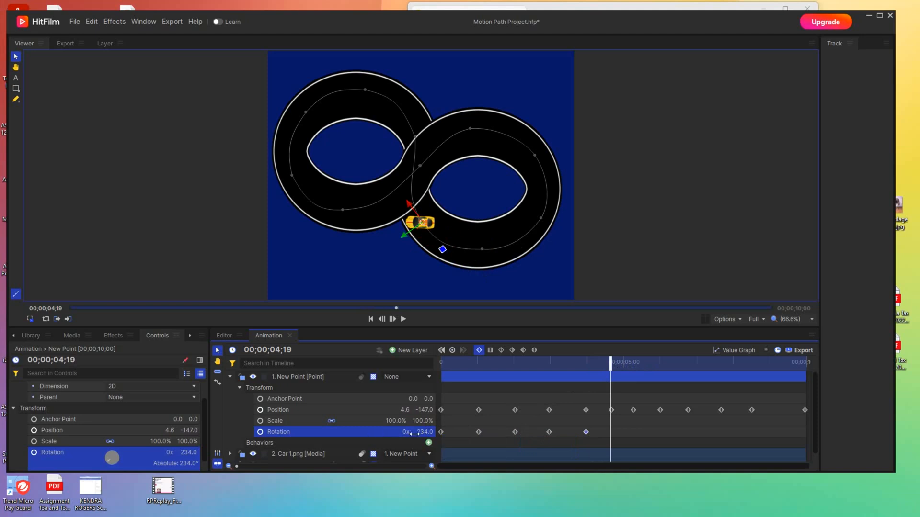
drag(420, 432, 424, 430)
mouse_move(612, 363)
mouse_down()
mouse_move(636, 364)
mouse_move(599, 366)
mouse_move(623, 369)
mouse_up()
drag(420, 432, 421, 431)
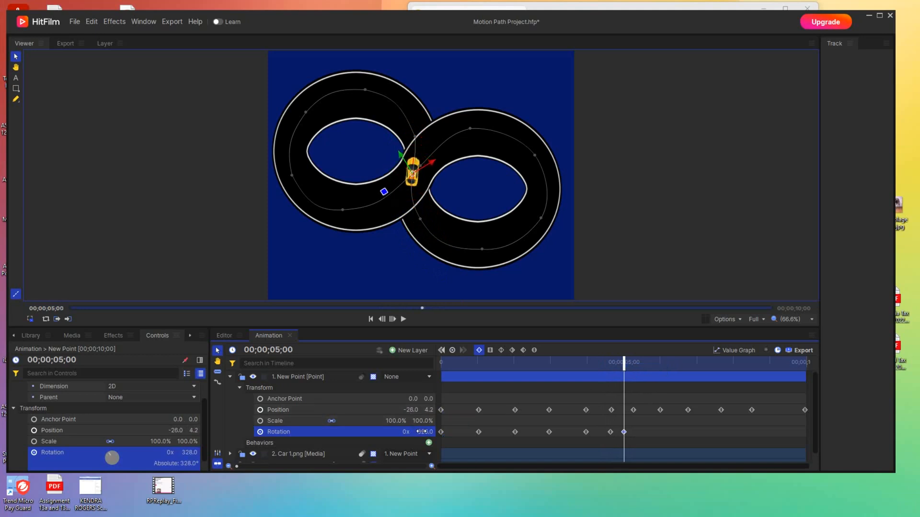
Rotate New Point to about -59.4° at 00;00;05;09 and align the car with the top of the left loop at 00;00;05;29.
drag(618, 363, 628, 365)
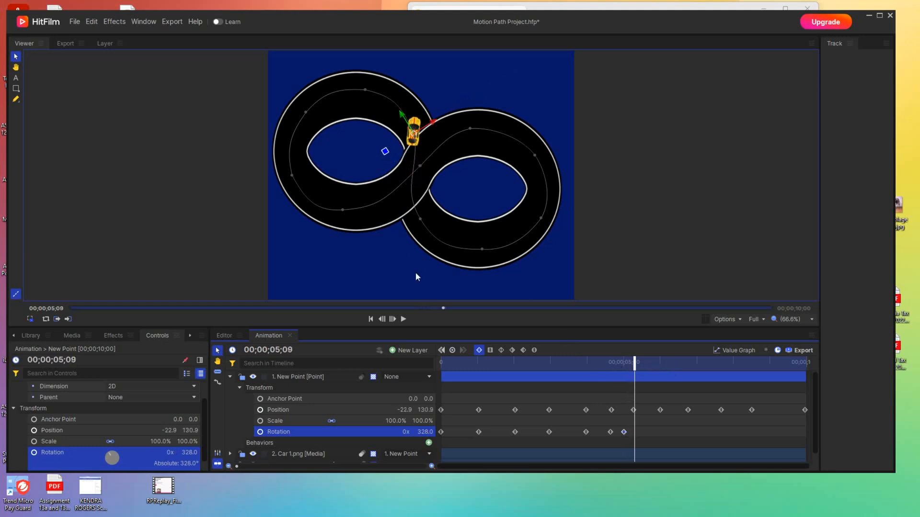
drag(385, 152, 393, 175)
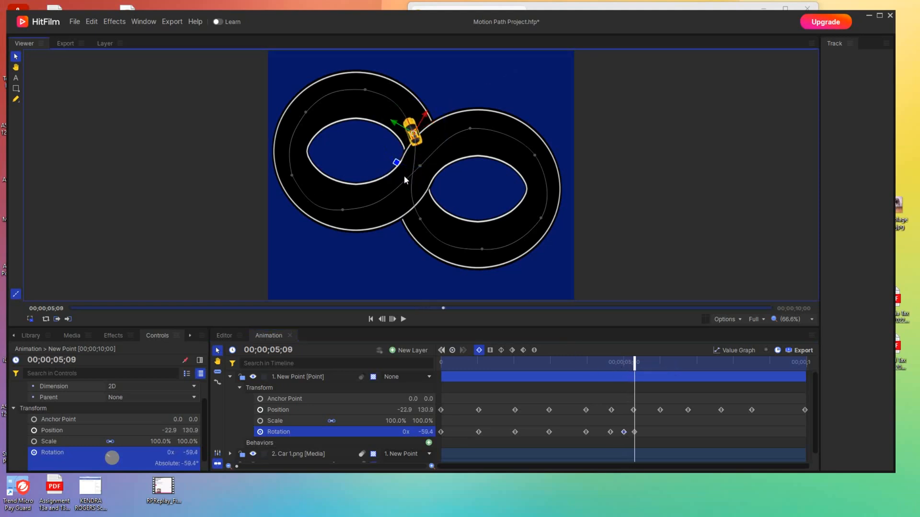
drag(634, 362, 659, 369)
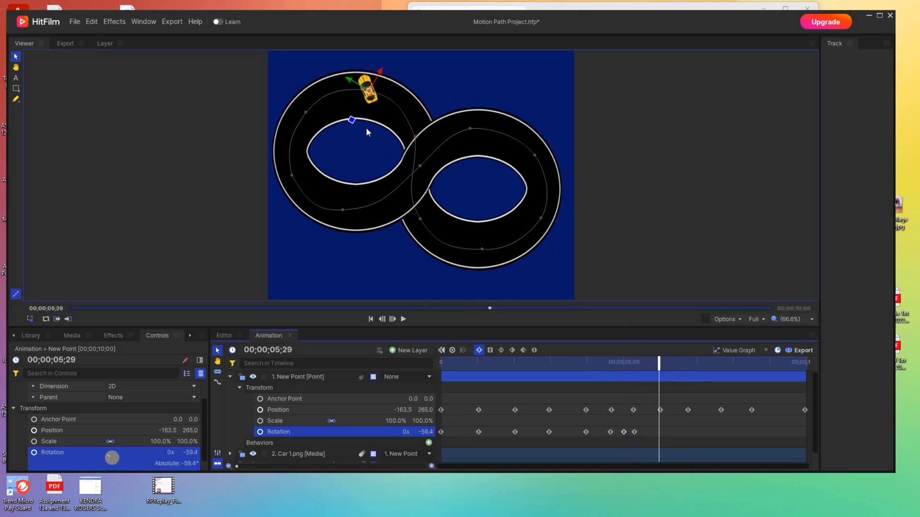
drag(350, 122, 394, 138)
Rotate New Point around the left loop to about 178.6° at 00;00;06;23, 116.2° at 00;00;07;19 and 56.9° at 00;00;08;15.
drag(660, 360, 690, 365)
drag(323, 144, 340, 111)
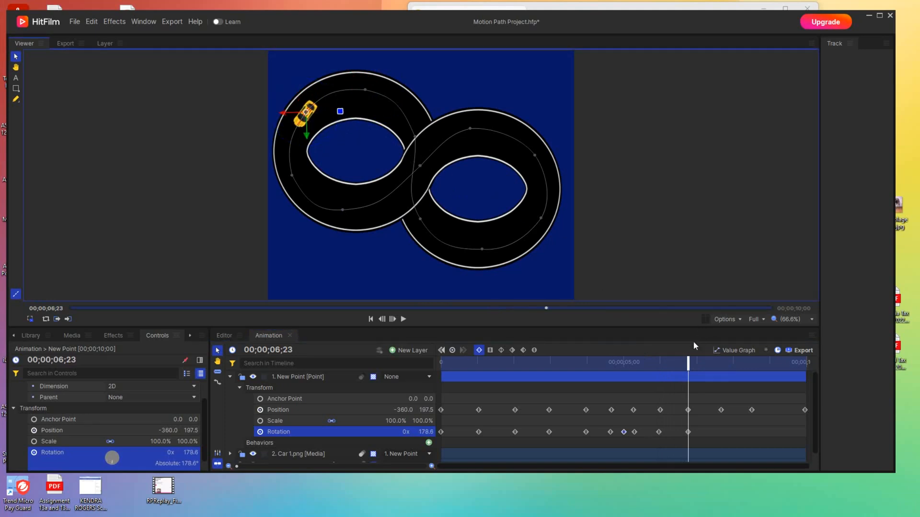
drag(689, 361, 721, 359)
drag(326, 173, 311, 144)
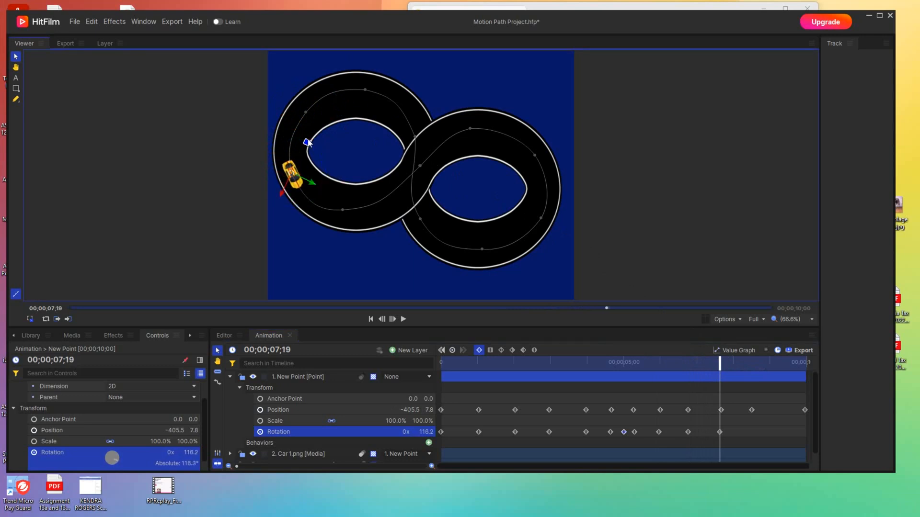
drag(721, 360, 750, 368)
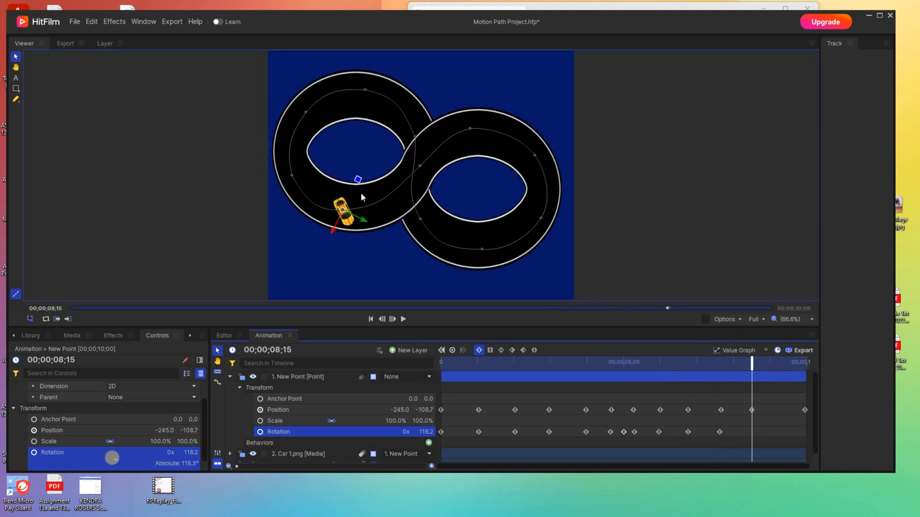
drag(358, 182, 325, 183)
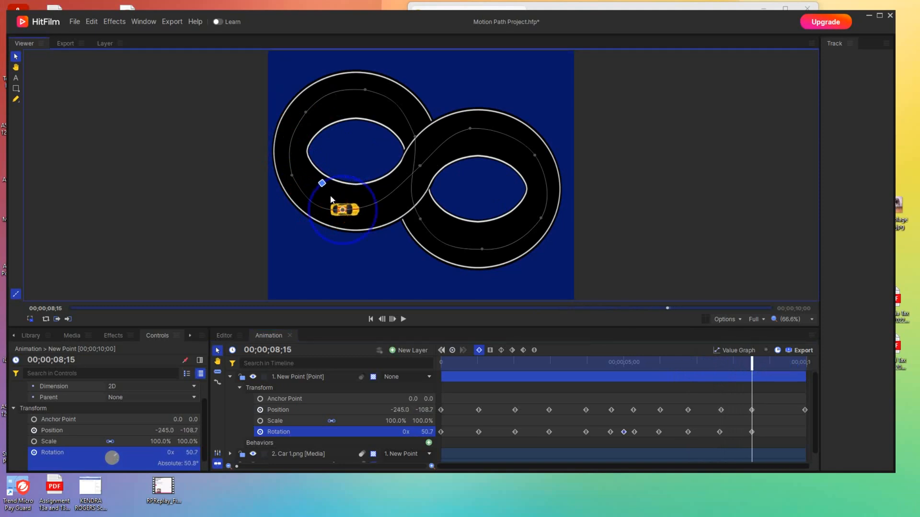
Copy New Point's starting 0° Rotation keyframe to the end of the timeline at 00;00;09;28.
drag(752, 362, 820, 367)
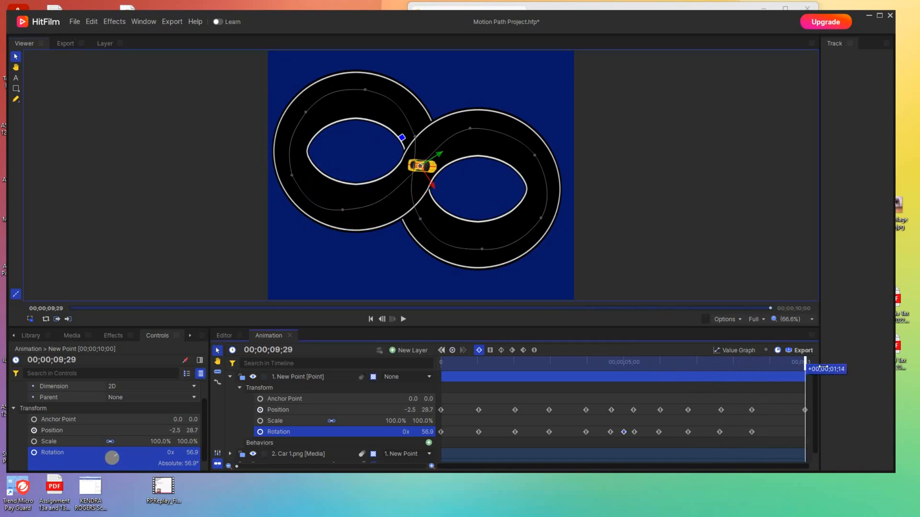
click(441, 432)
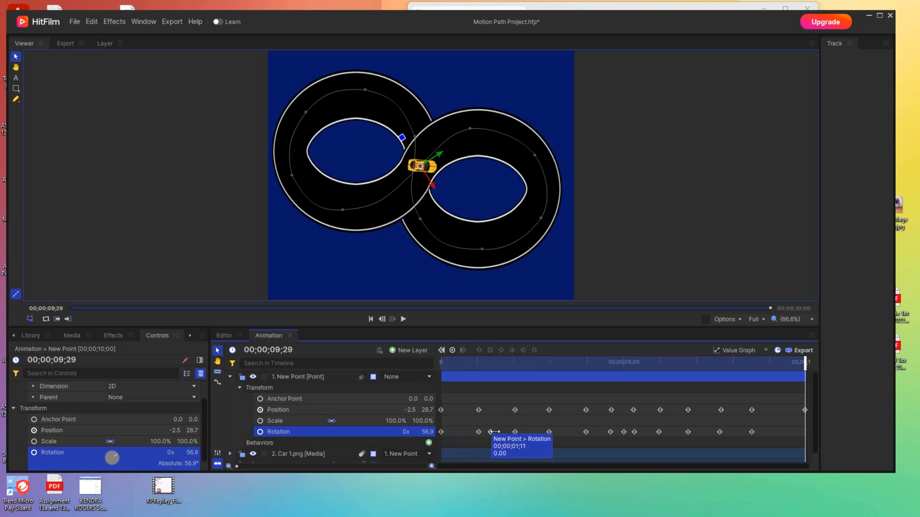
drag(750, 431, 806, 429)
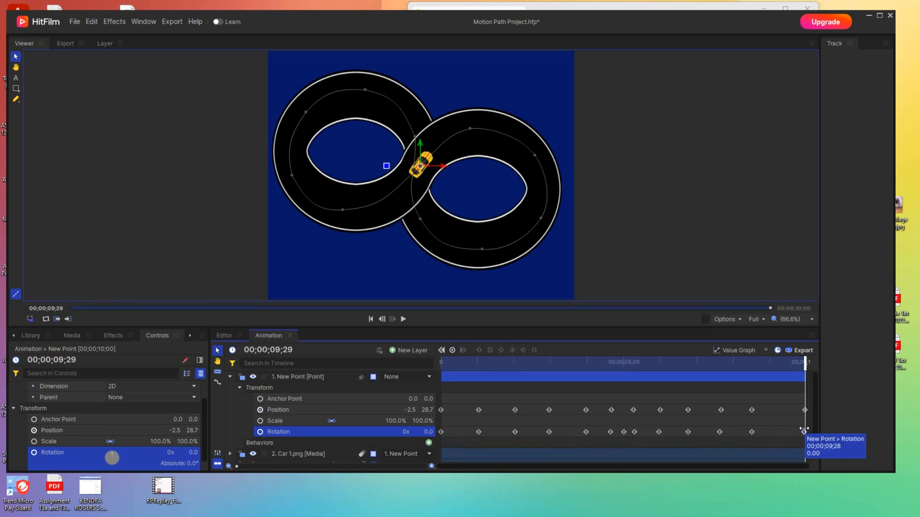
Play the animation from the start to check the car's rotation along the track, and return to the first frame.
drag(805, 376, 442, 397)
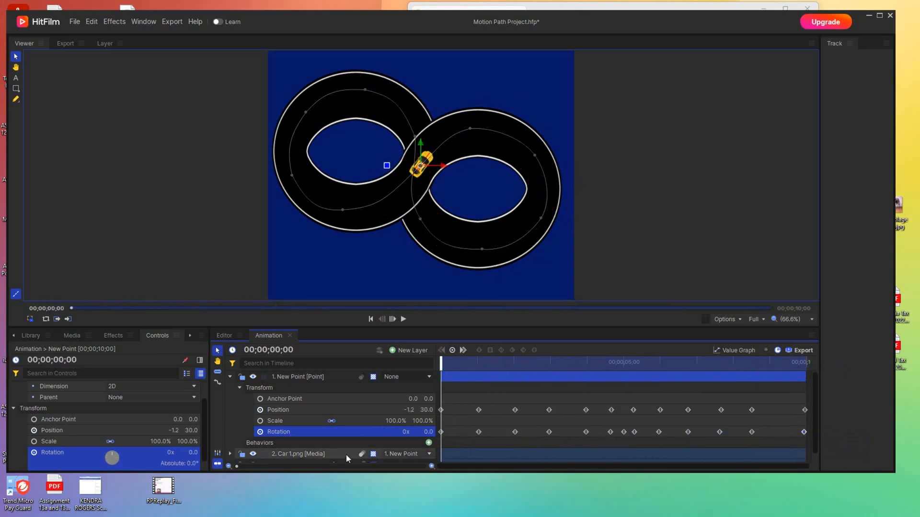
key(space)
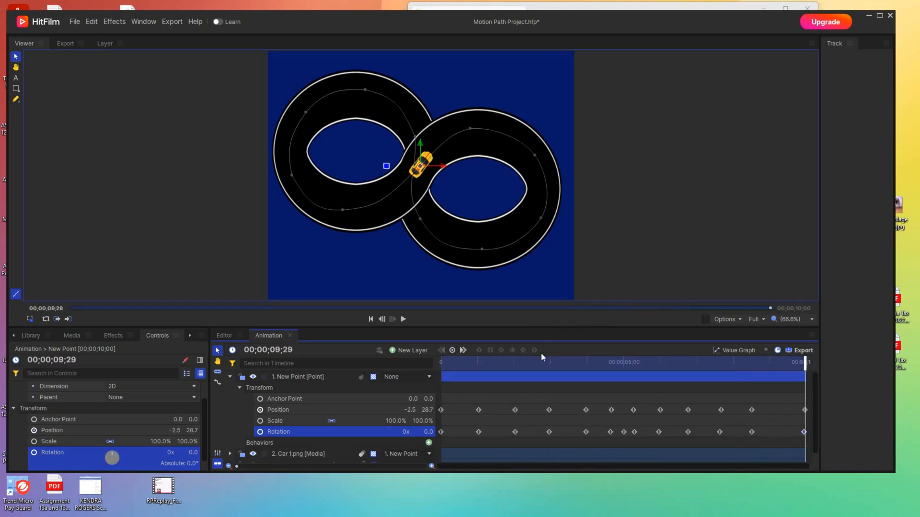
key(space)
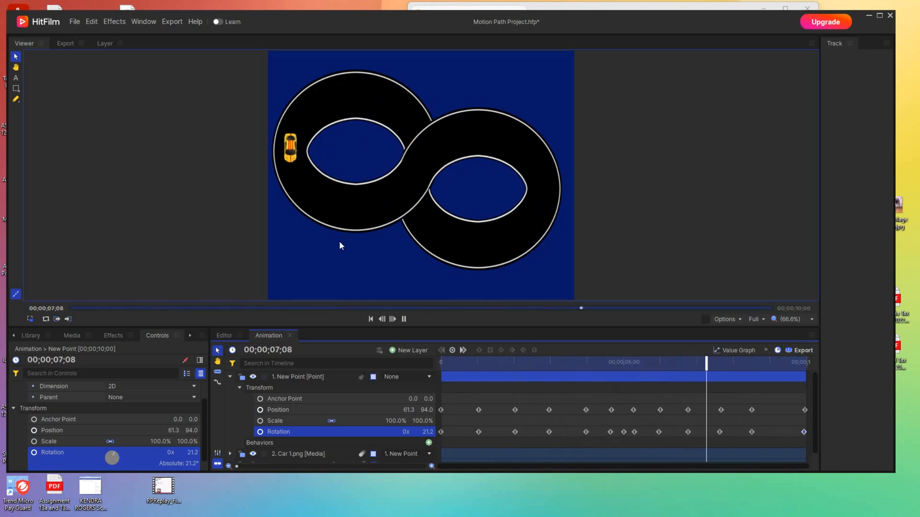
key(space)
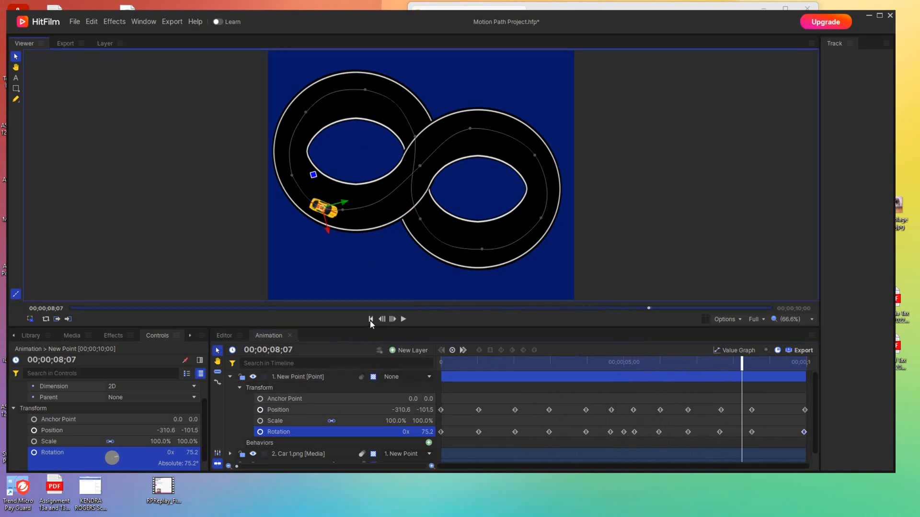
click(370, 320)
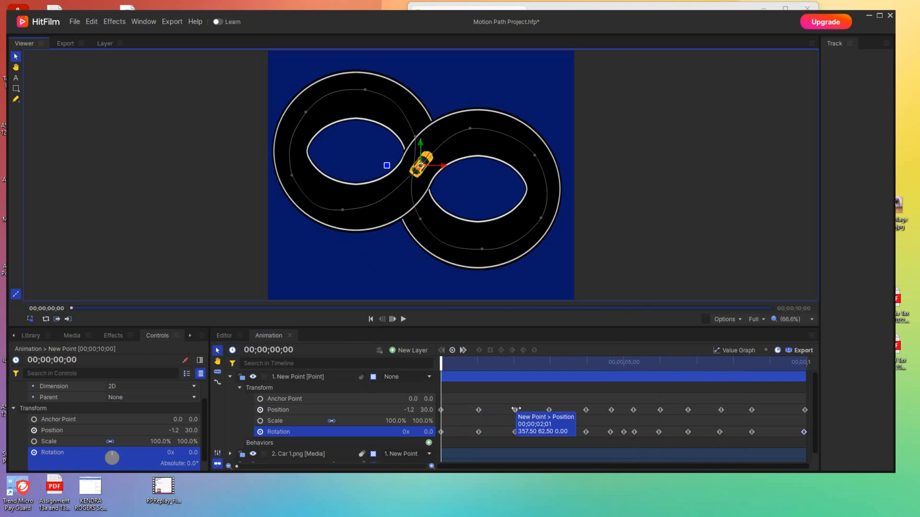
Delete all of New Point's Rotation keyframes and restart Rotation keyframing at 0° on the first frame.
mouse_move(442, 364)
mouse_down()
mouse_move(514, 364)
mouse_move(441, 364)
mouse_up()
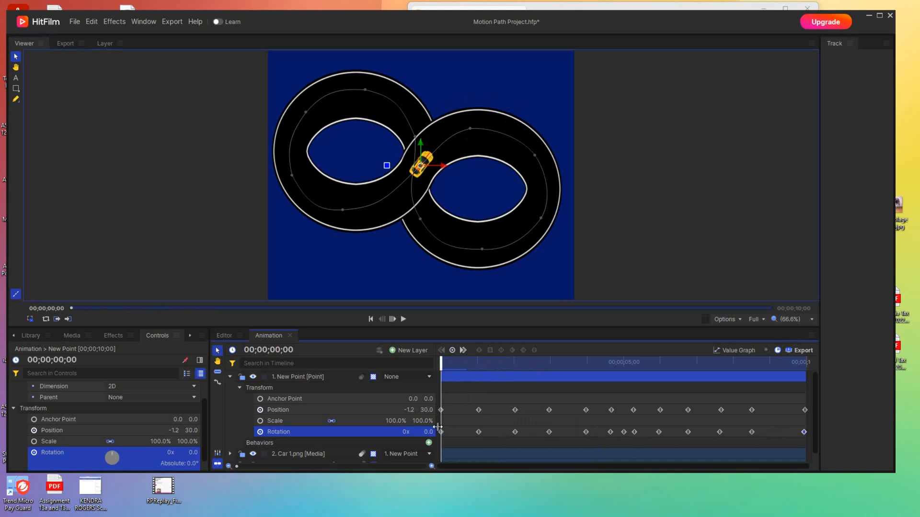
drag(808, 429, 790, 440)
drag(693, 446, 432, 435)
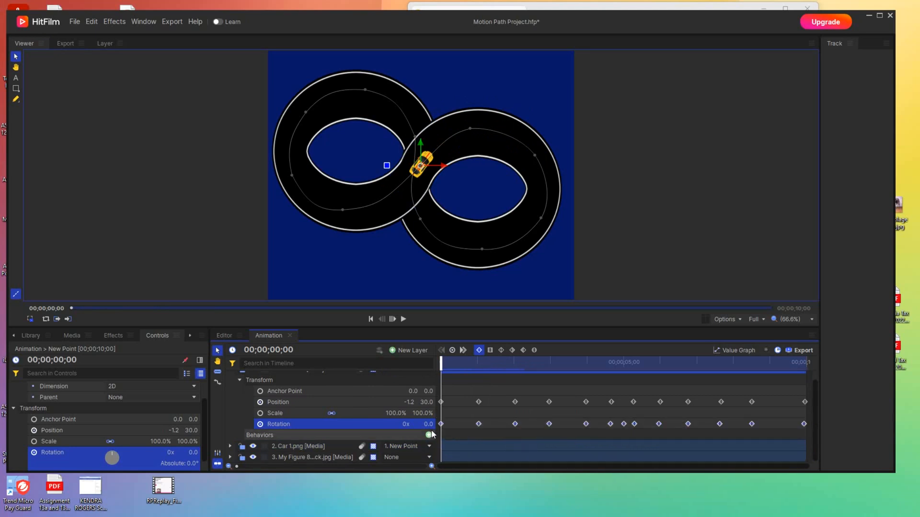
key(Delete)
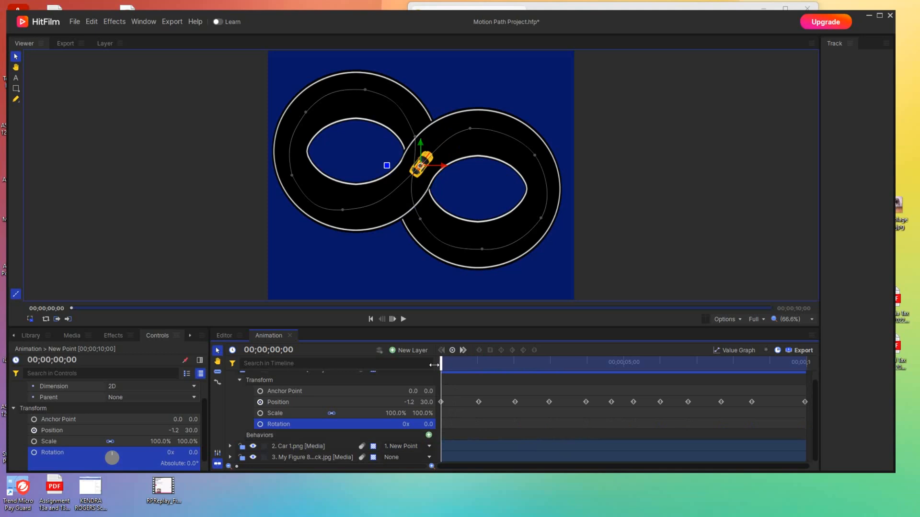
click(260, 425)
Keyframe New Point's Rotation at 17° at 00;00;00;16, 41° at 00;00;01;02 and 79° just past the top of the right loop.
drag(441, 364, 460, 364)
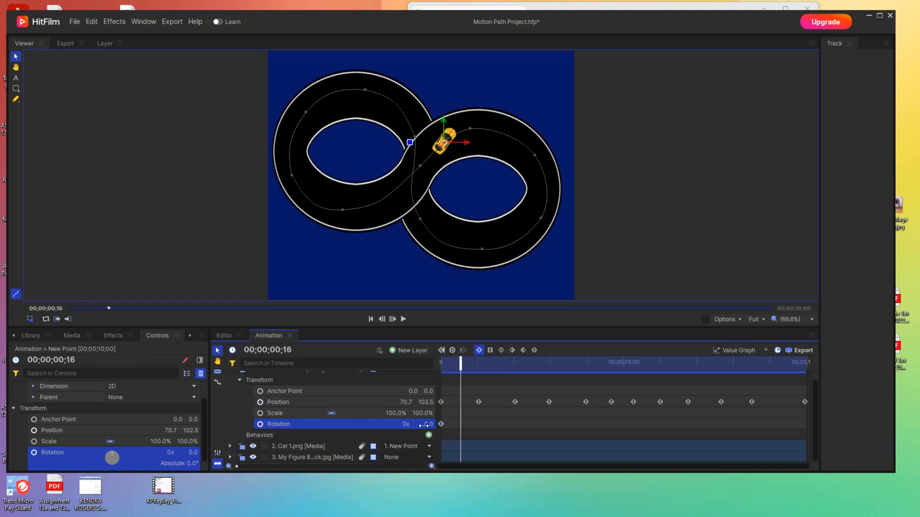
drag(429, 425, 429, 424)
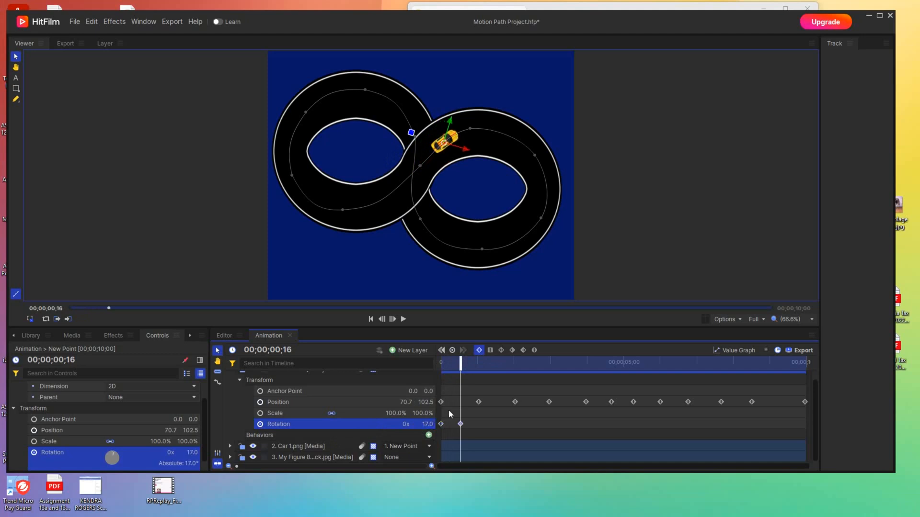
drag(461, 364, 480, 367)
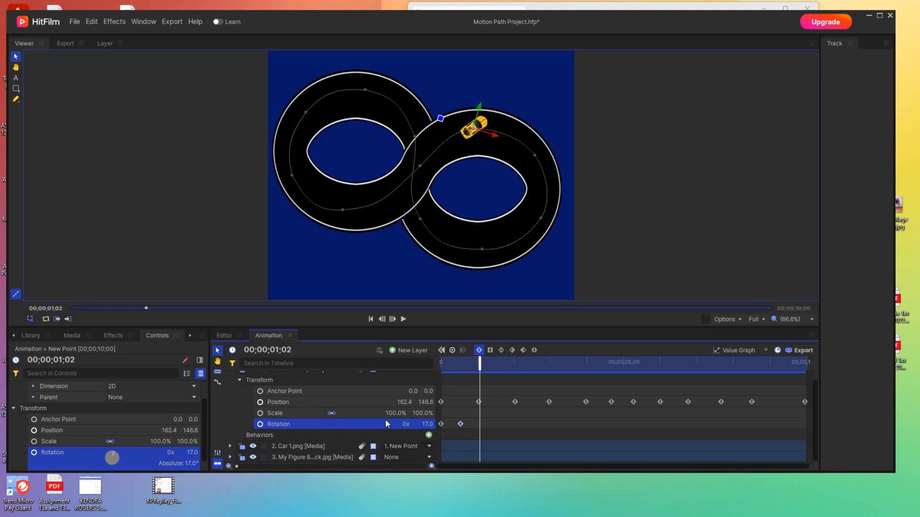
drag(424, 425, 425, 424)
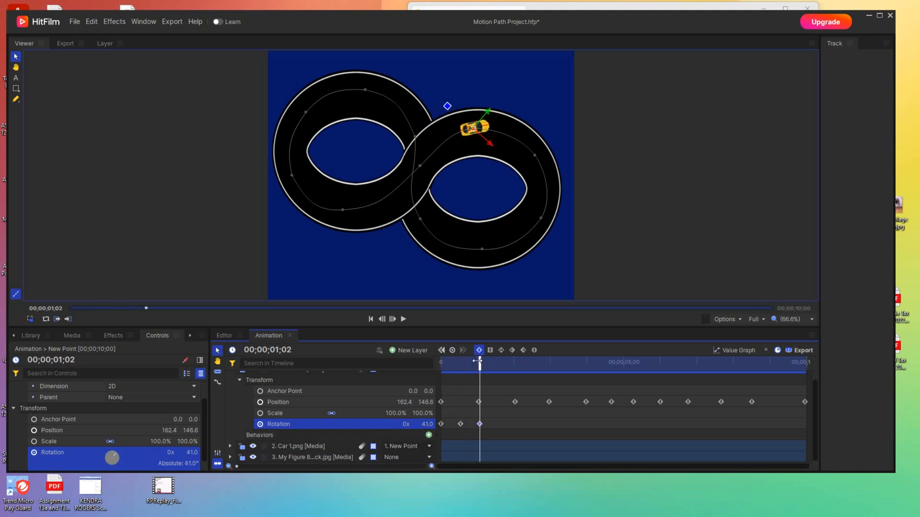
drag(482, 363, 501, 363)
drag(423, 425, 429, 424)
Set New Point's Rotation to 94° at 00;00;01;28 and 117° at 00;00;02;10 to follow the right loop's outer curve.
drag(501, 365, 513, 368)
mouse_move(517, 369)
mouse_down()
mouse_move(497, 370)
mouse_move(512, 376)
mouse_up()
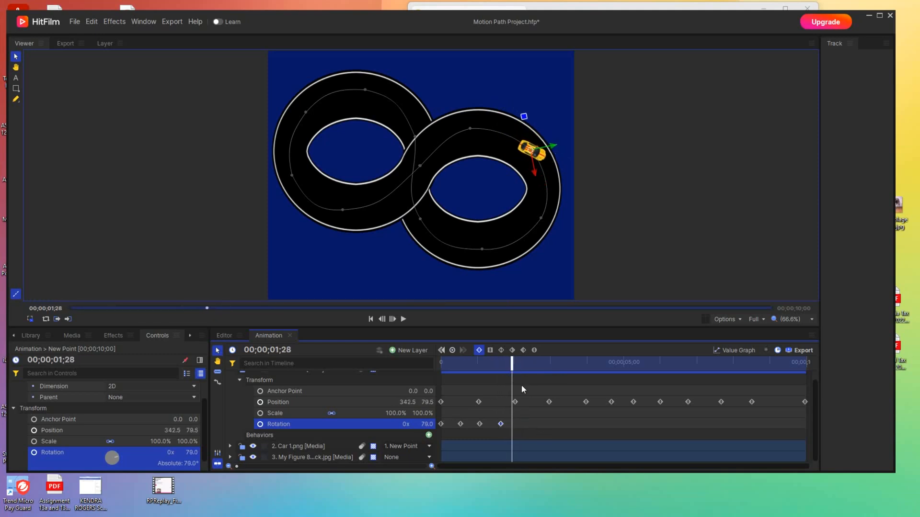
drag(422, 424, 426, 423)
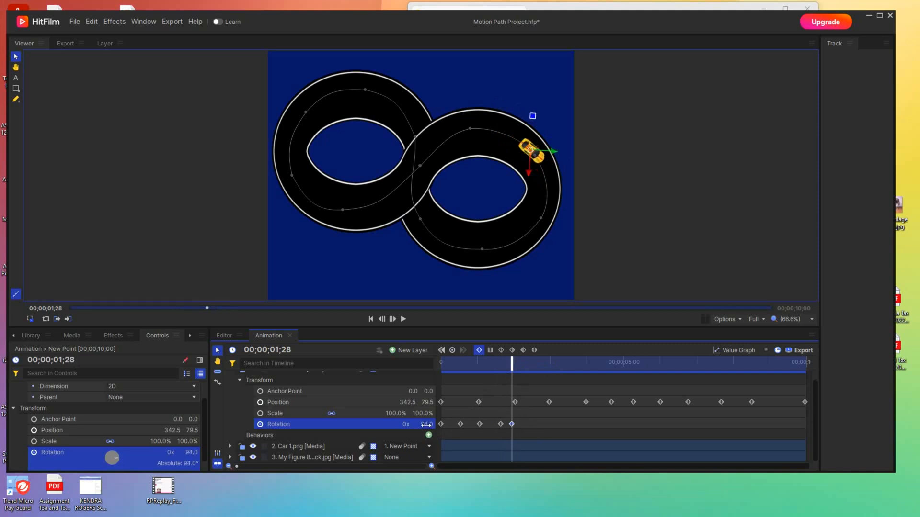
drag(513, 362, 526, 365)
drag(423, 424, 424, 424)
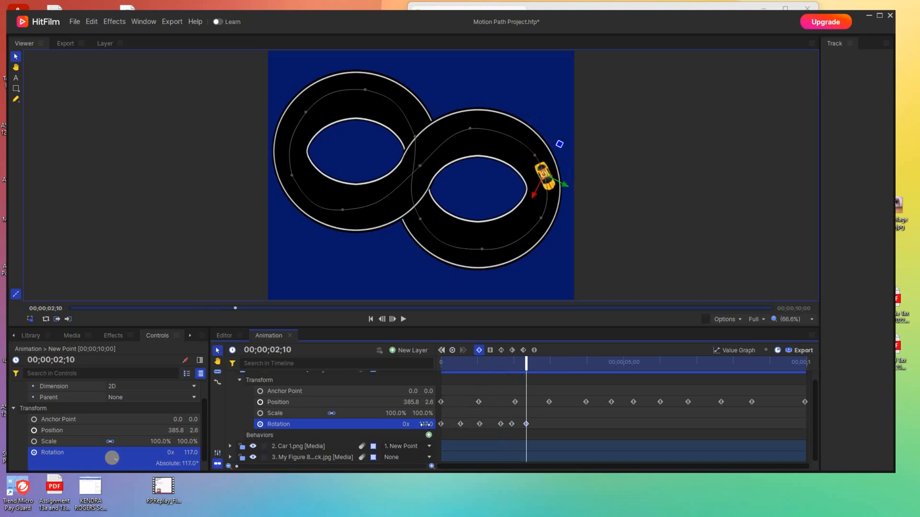
Turn New Point down the right loop's far side with Rotation 148° at 00;00;02;21 and 175° at 00;00;03;00.
drag(526, 363, 540, 363)
drag(428, 424, 427, 424)
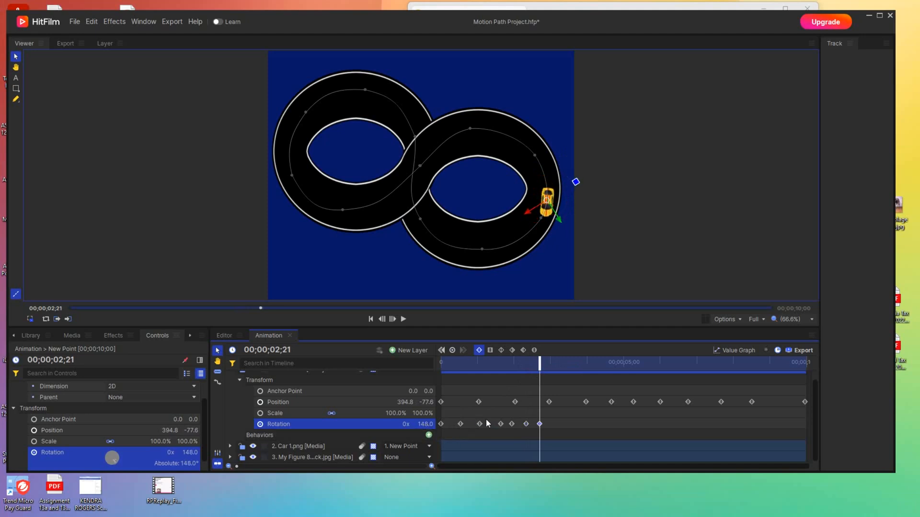
drag(538, 364, 550, 363)
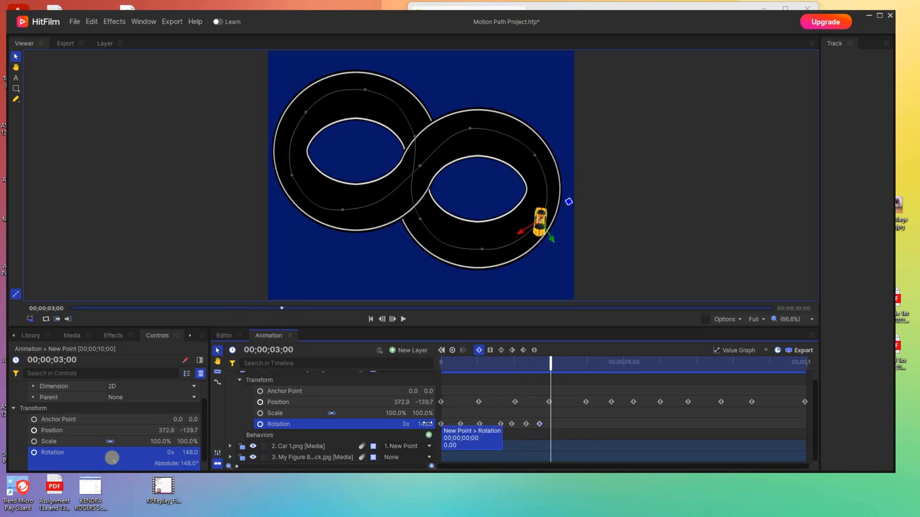
drag(429, 422, 430, 422)
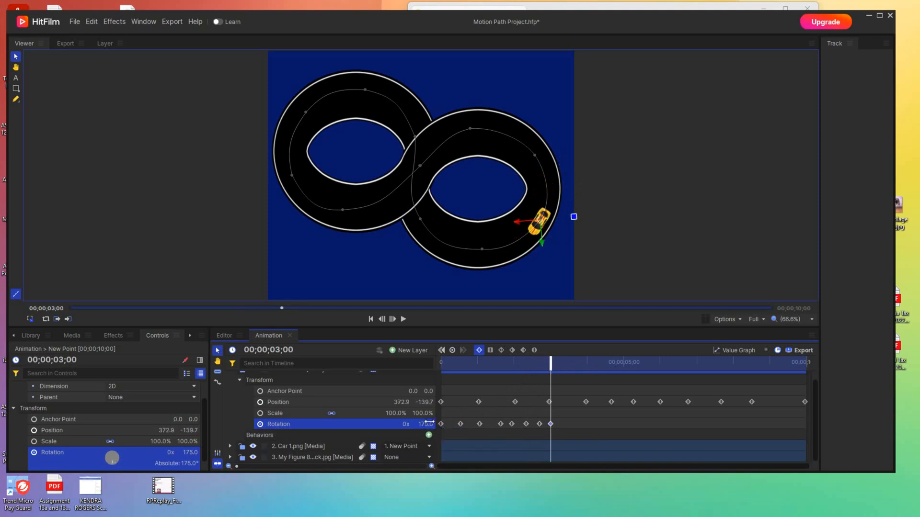
Rotate New Point to 195° at 00;00;03;11, 214° partway along the bottom curve and 231° at 00;00;03;29.
drag(553, 362, 564, 362)
drag(422, 425, 423, 425)
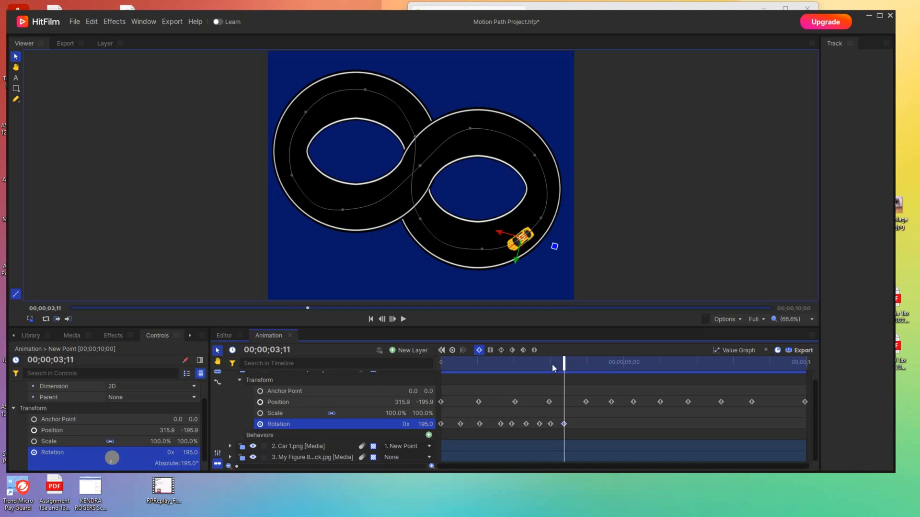
drag(564, 362, 575, 363)
drag(425, 425, 426, 425)
drag(575, 367, 585, 369)
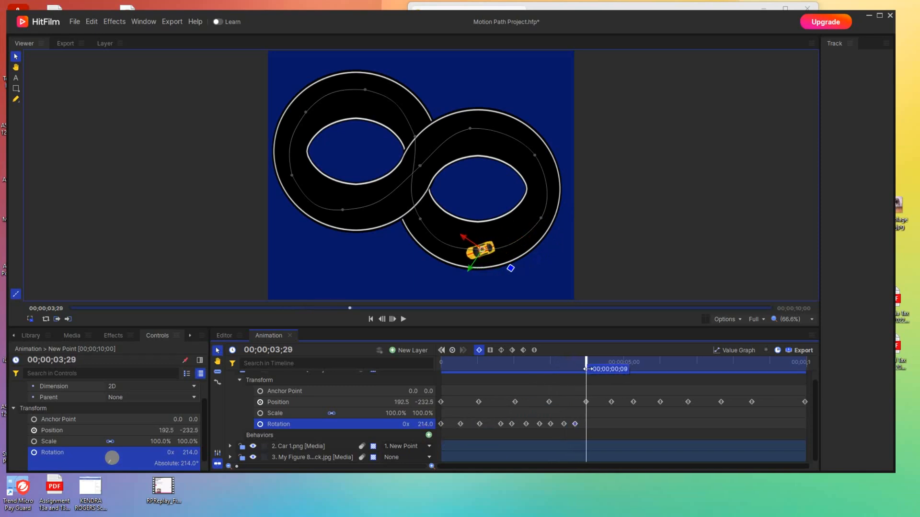
drag(423, 425, 424, 426)
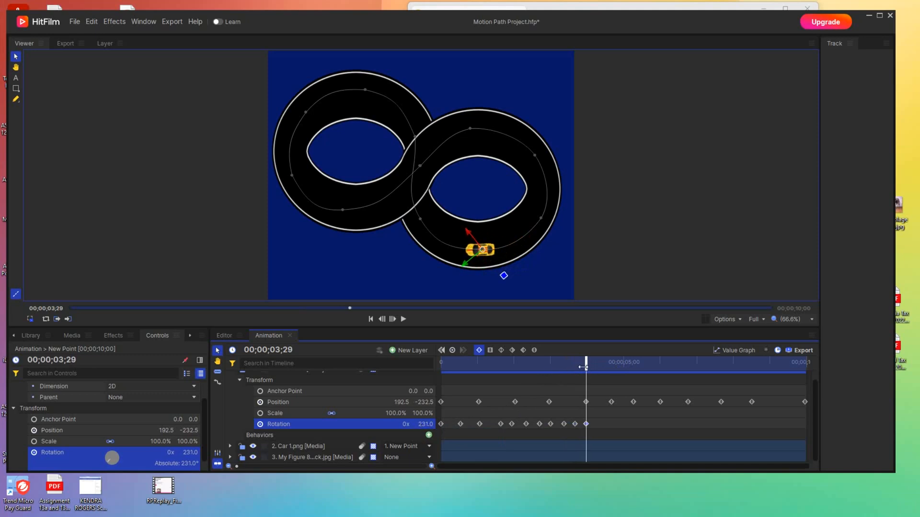
Play the animation from the start to check the car's rotation around the right loop.
drag(586, 363, 388, 395)
key(space)
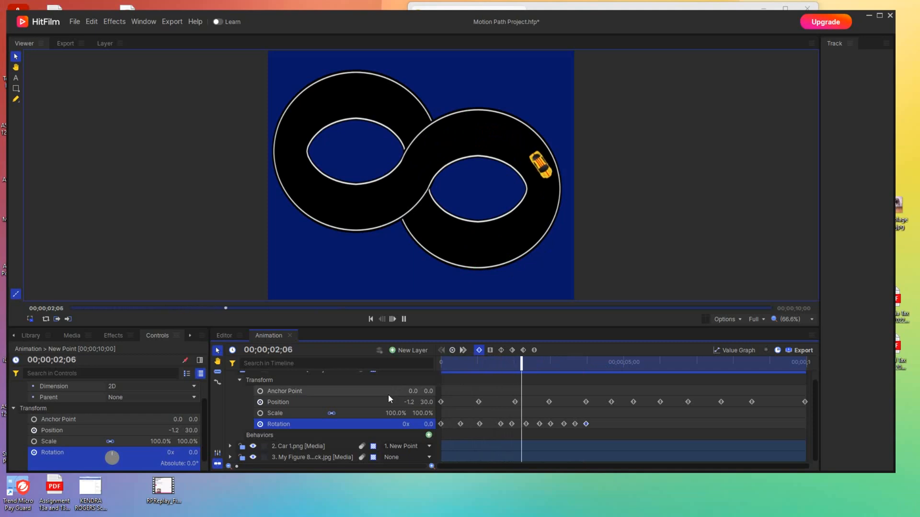
key(space)
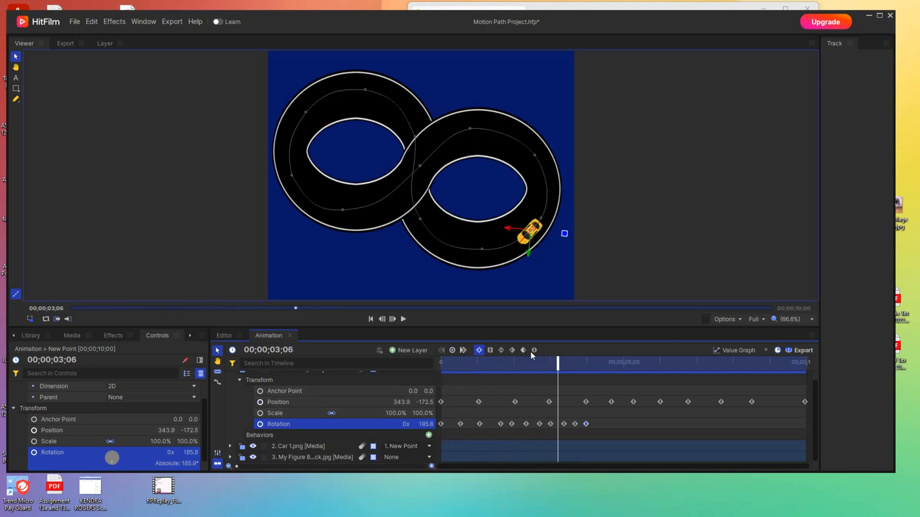
Keyframe New Point's Rotation at 251° at 00;00;04;07, 269° at 00;00;04;13 and 296° at 00;00;04;22, leading toward the crossing.
drag(558, 360, 595, 370)
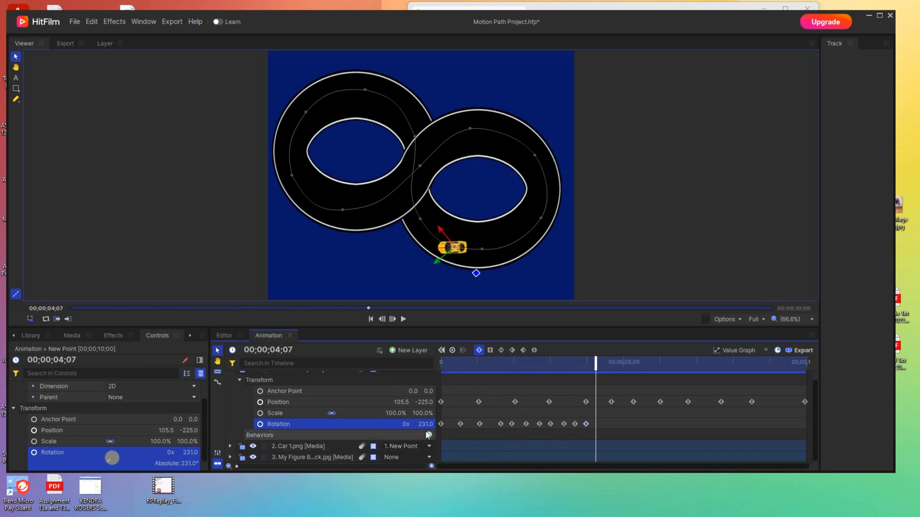
drag(424, 424, 425, 423)
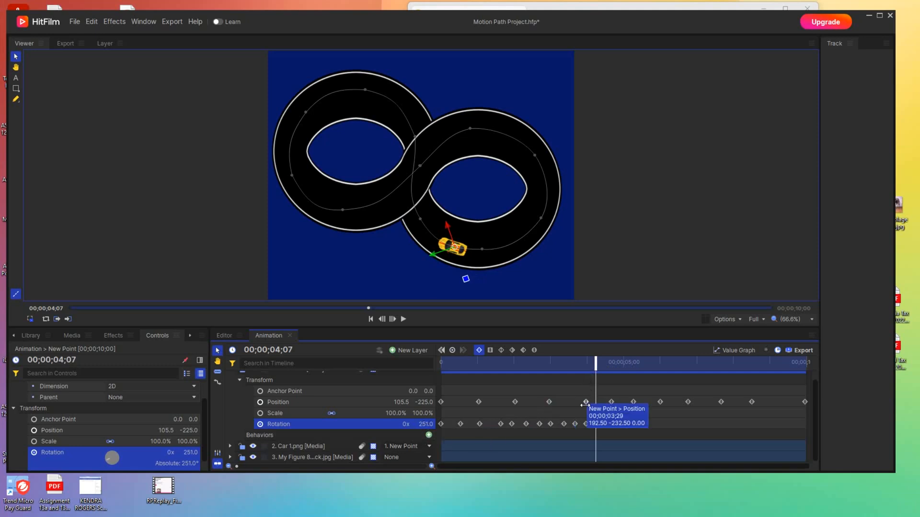
drag(593, 365, 602, 365)
drag(424, 424, 423, 424)
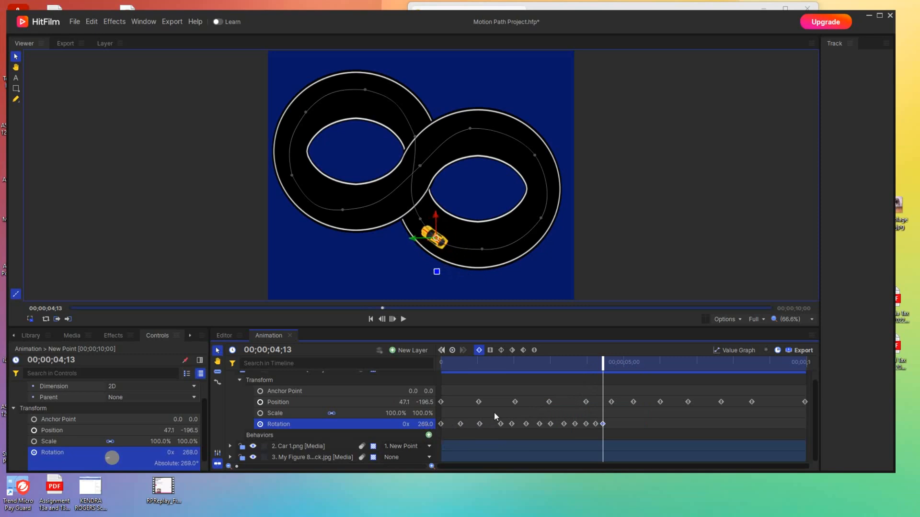
drag(602, 365, 614, 364)
drag(424, 424, 425, 424)
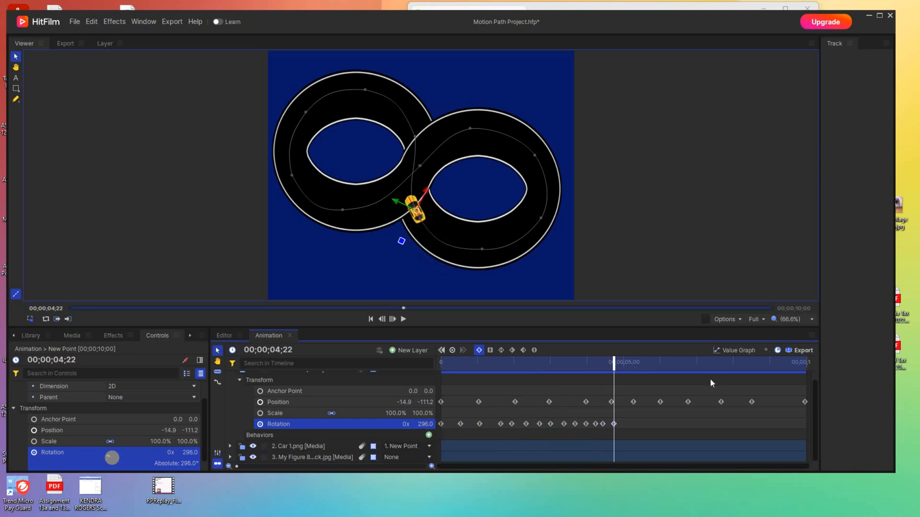
Align the car through the crossing with New Point's Rotation at 319° at 00;00;04;28 and 302° at 00;00;05;09.
drag(614, 363, 620, 363)
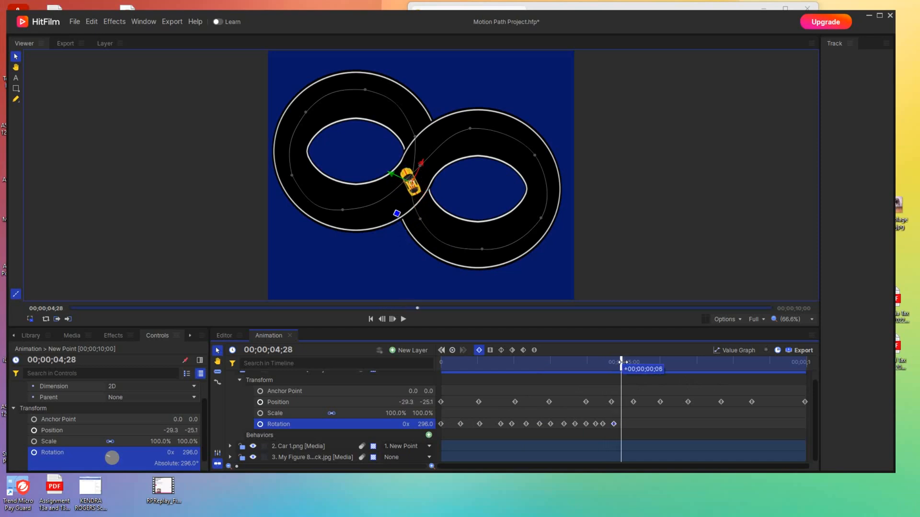
drag(426, 424, 426, 424)
drag(621, 363, 628, 364)
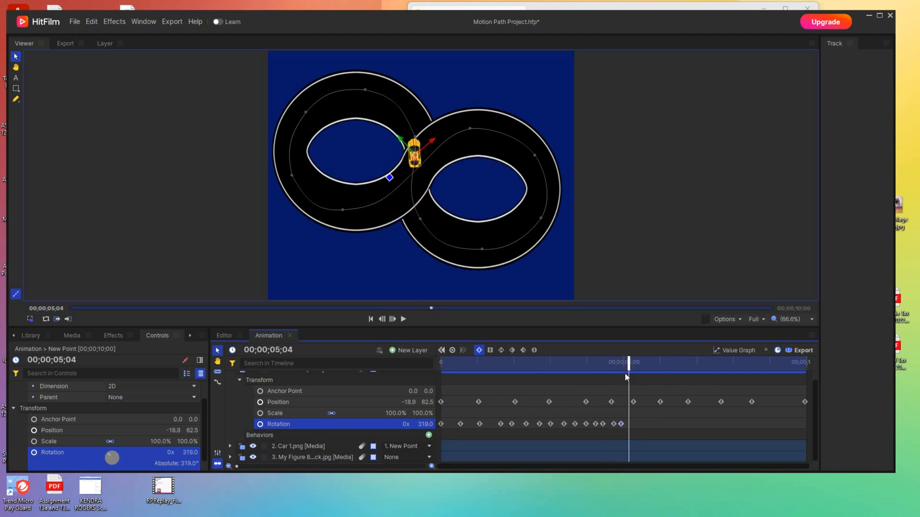
drag(629, 363, 635, 363)
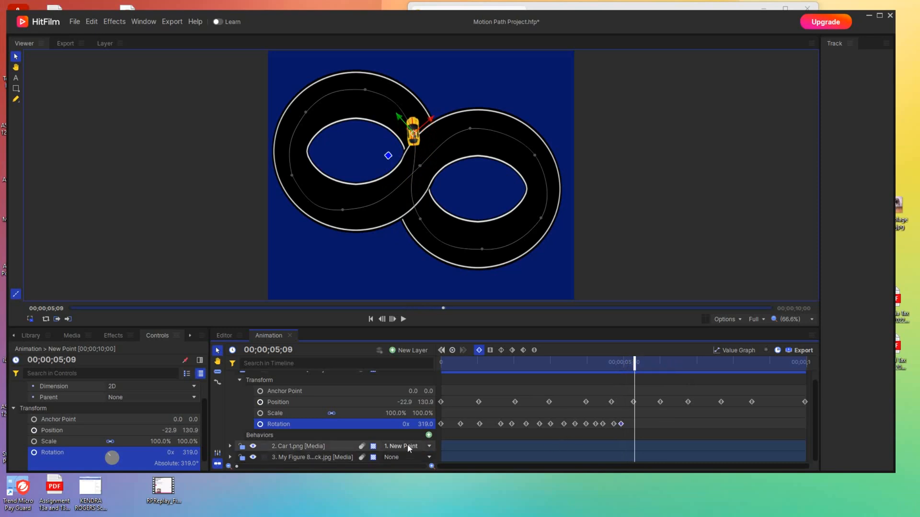
drag(422, 424, 422, 424)
Rotate New Point to 286° at 00;00;05;18, 264° at 00;00;05;25 and 244° at 00;00;06;01 into the top of the left loop.
drag(634, 363, 645, 363)
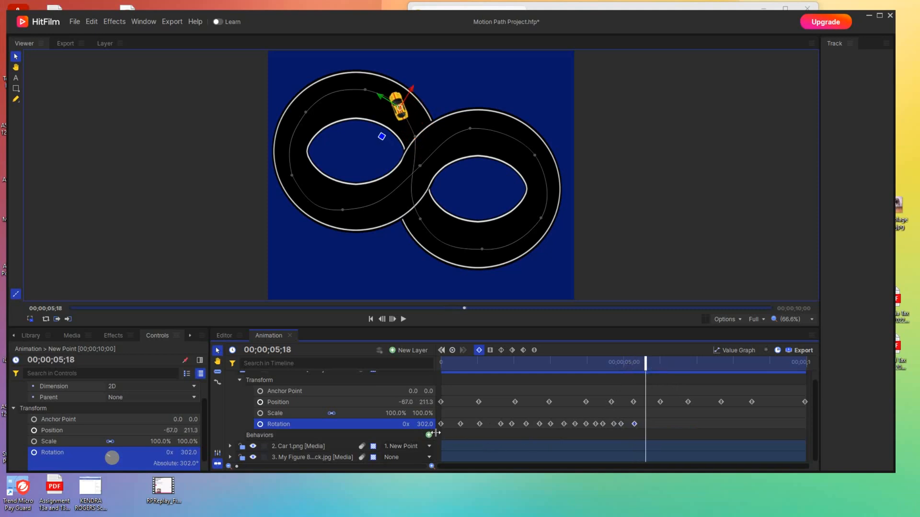
drag(423, 424, 424, 424)
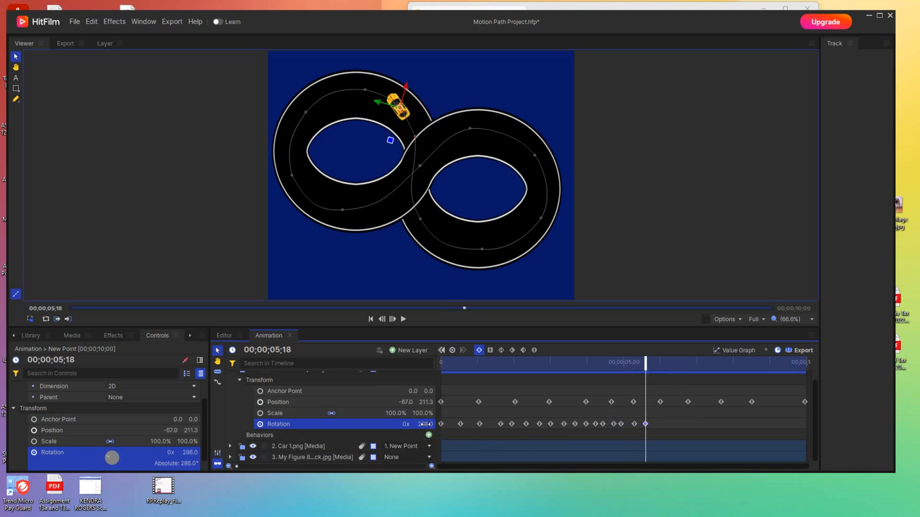
drag(643, 361, 650, 362)
drag(427, 424, 425, 425)
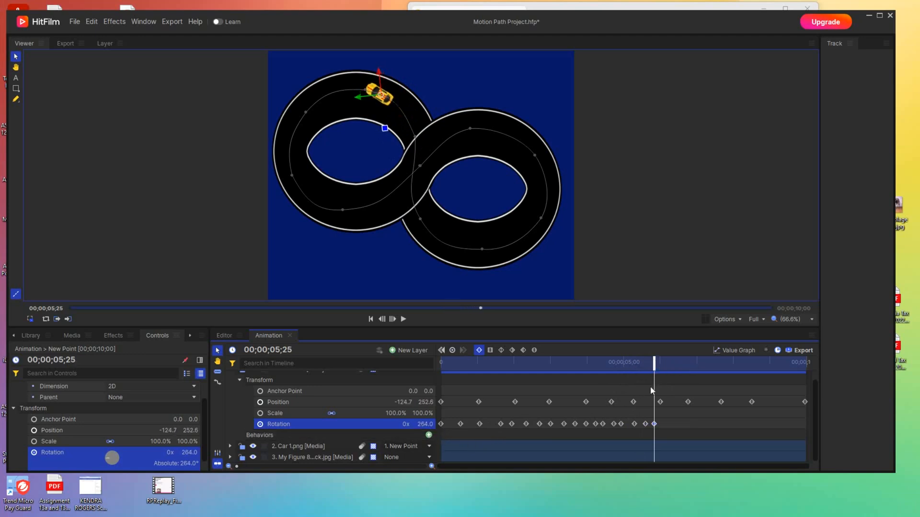
drag(654, 365, 661, 364)
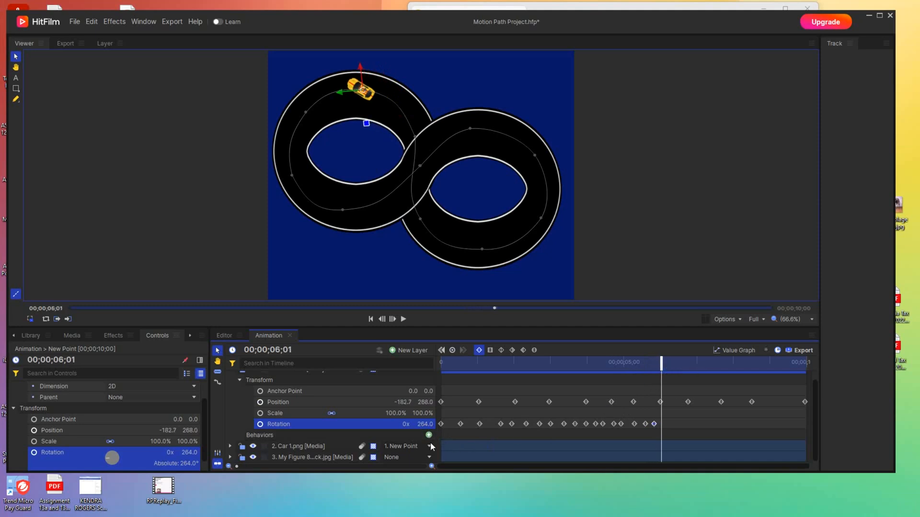
drag(423, 424, 423, 424)
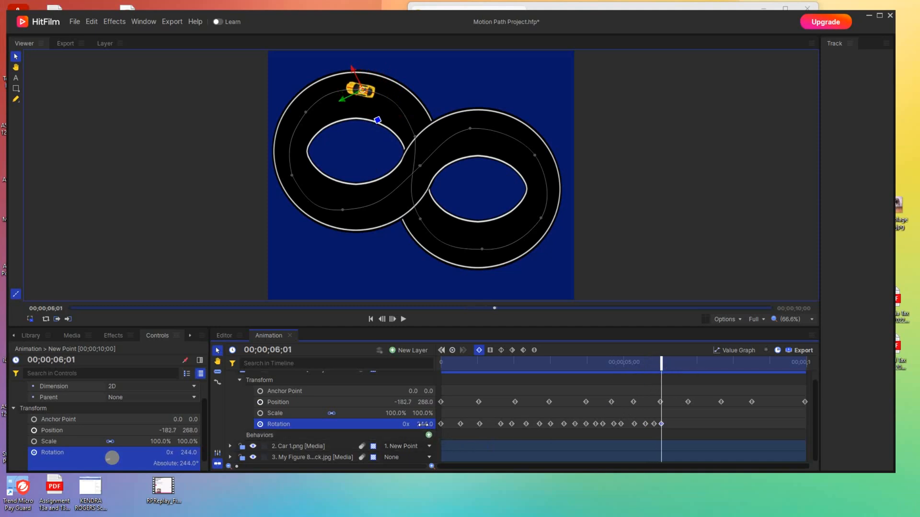
Continue around the left loop with New Point's Rotation at 223° at 00;00;06;08, 202° at 00;00;06;15 and 184° at 00;00;06;22.
drag(660, 366, 669, 365)
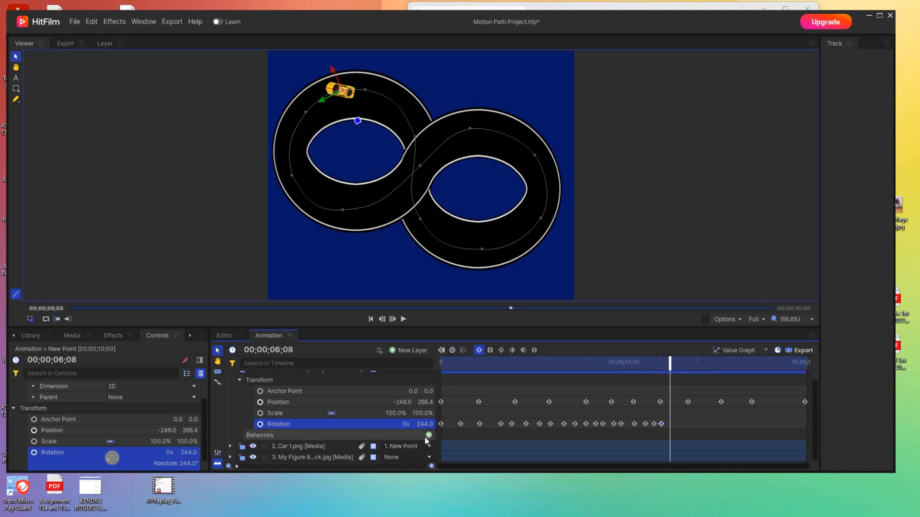
drag(422, 424, 423, 424)
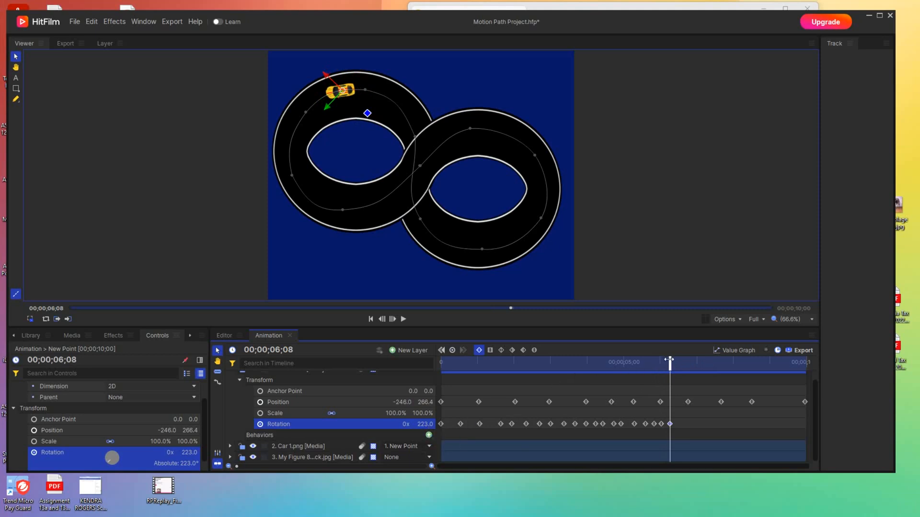
drag(670, 360, 678, 360)
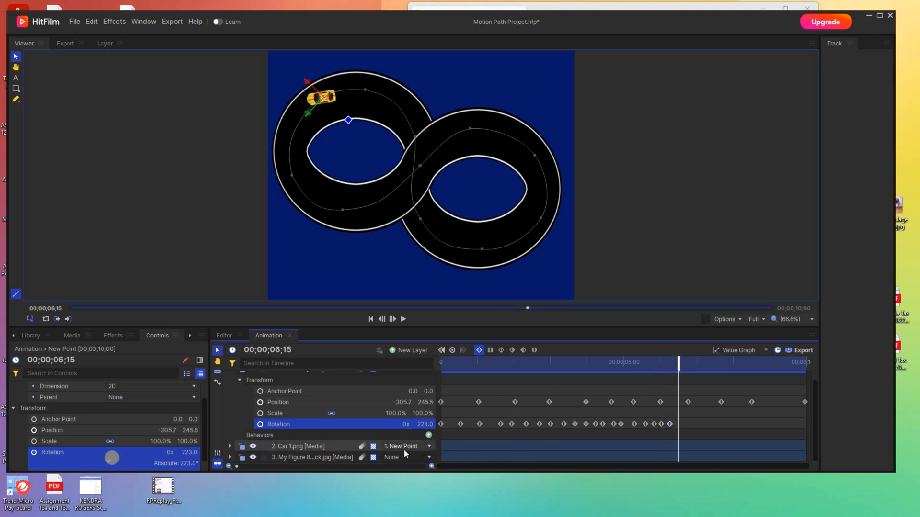
drag(424, 424, 414, 423)
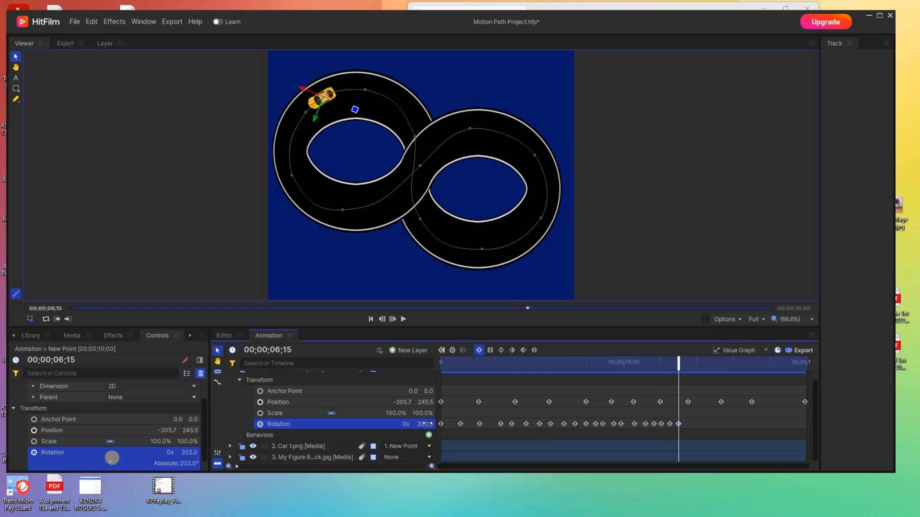
drag(679, 361, 687, 360)
drag(426, 426, 435, 425)
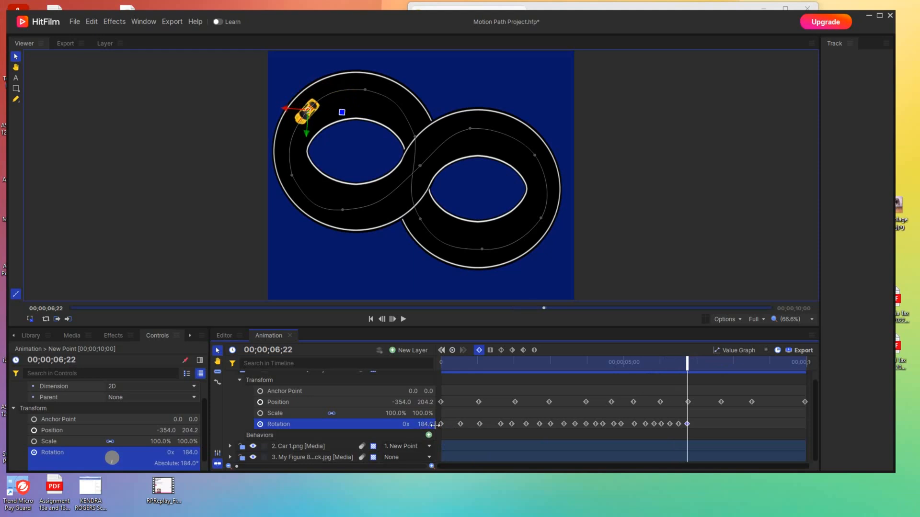
Play the animation from the start to check the car's turning up to the left loop.
drag(687, 363, 366, 393)
key(space)
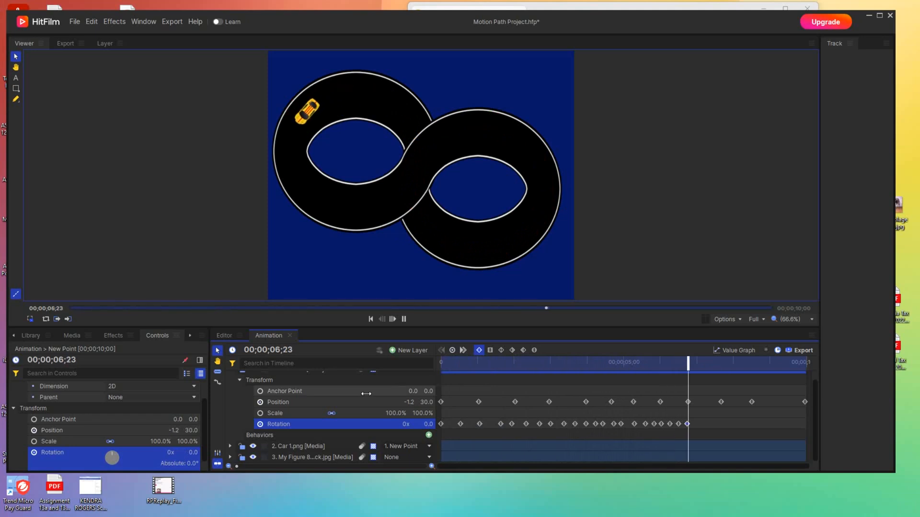
key(space)
Keyframe New Point's Rotation at 171° at 00;00;07;00, 154° at 00;00;07;07 and 137° at 00;00;07;15 down the left loop's outer side.
mouse_move(713, 363)
mouse_down()
mouse_move(674, 368)
mouse_move(698, 360)
mouse_up()
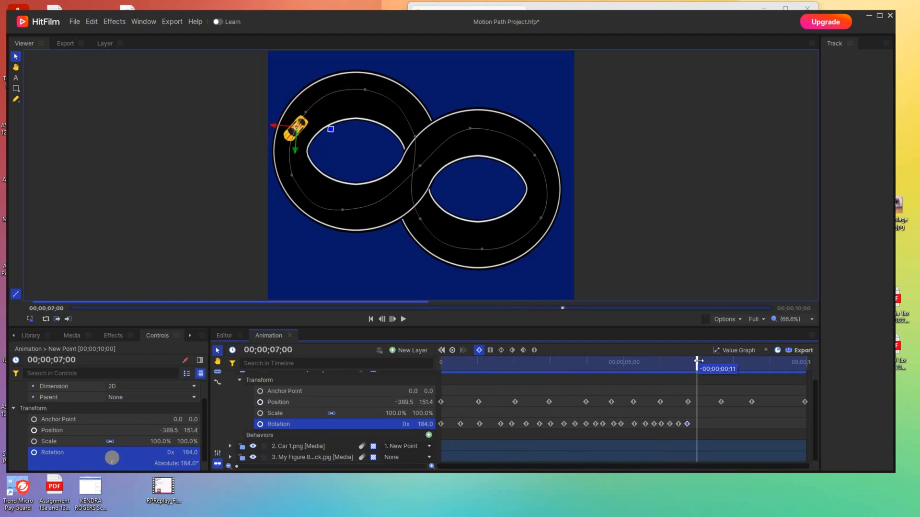
drag(422, 424, 449, 420)
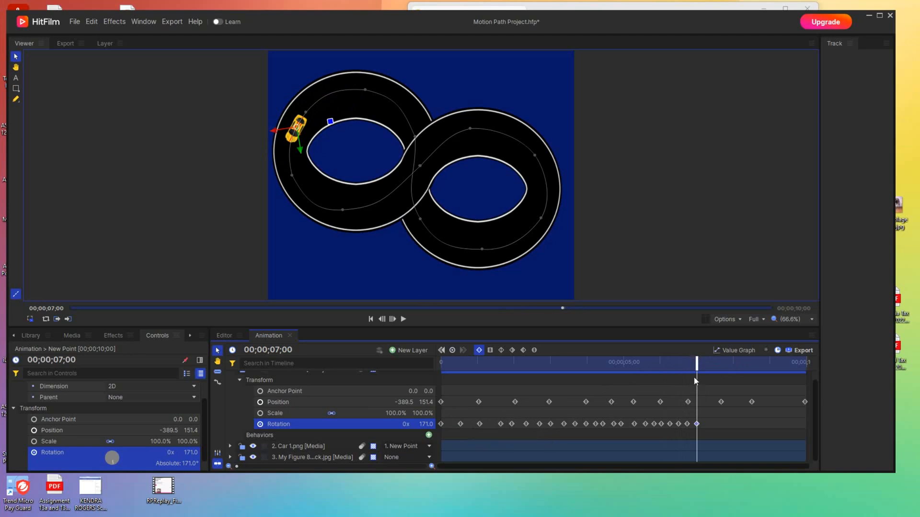
drag(697, 364, 705, 365)
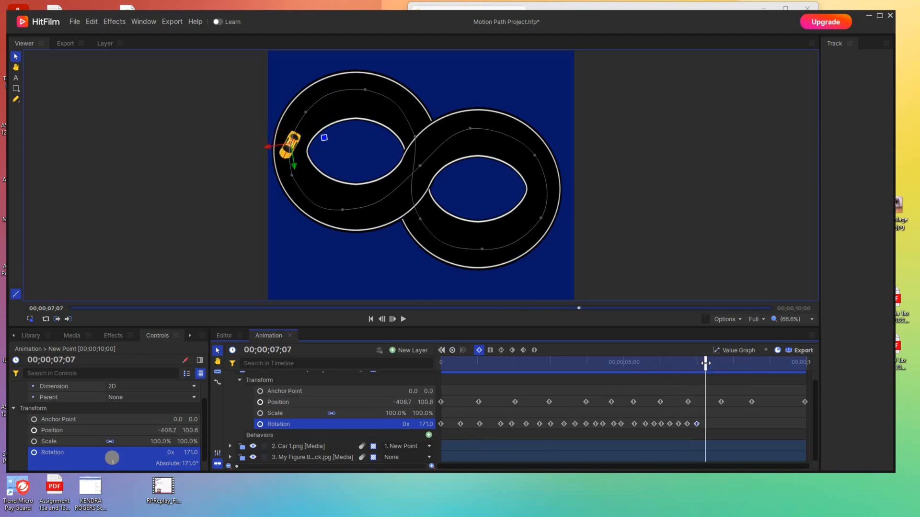
drag(422, 425, 422, 425)
drag(705, 364, 714, 364)
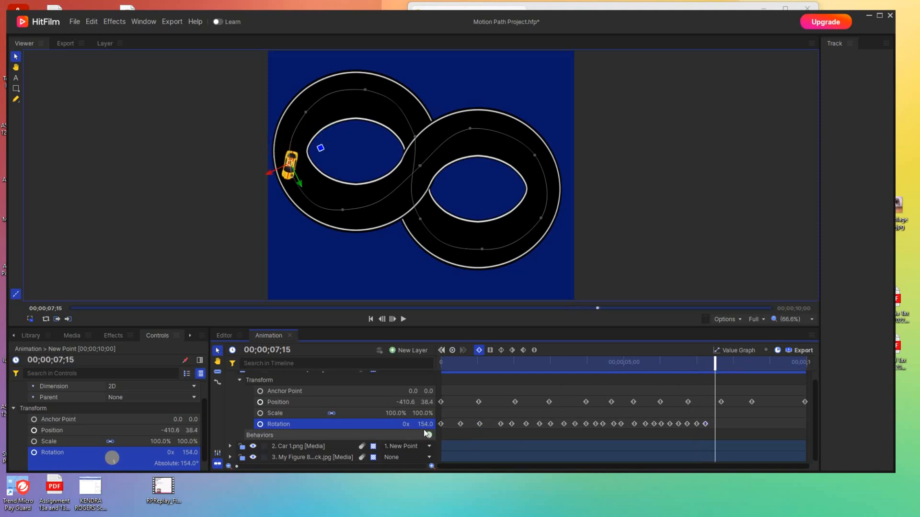
drag(422, 424, 421, 424)
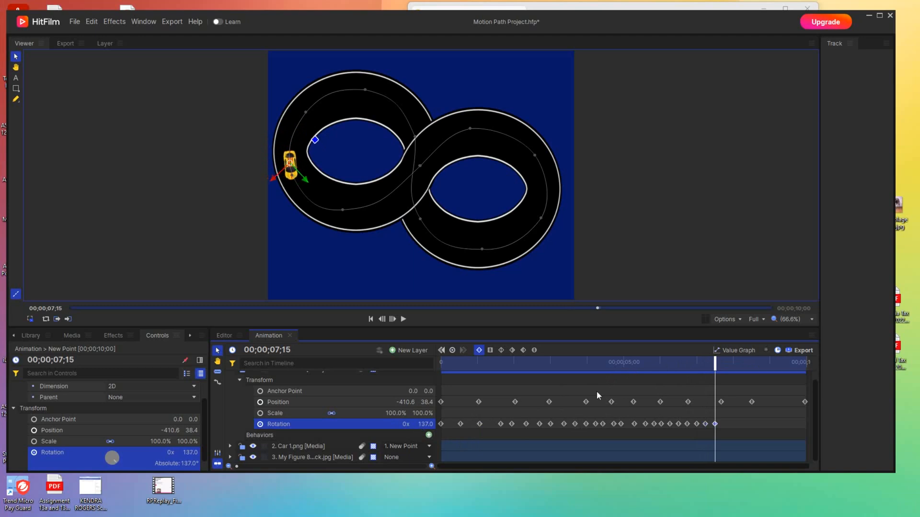
Turn the car into the left loop's lower bend with New Point's Rotation at 115° at 00;00;07;22, 91° at 00;00;08;01 and 73° at 00;00;08;07.
drag(711, 365, 719, 365)
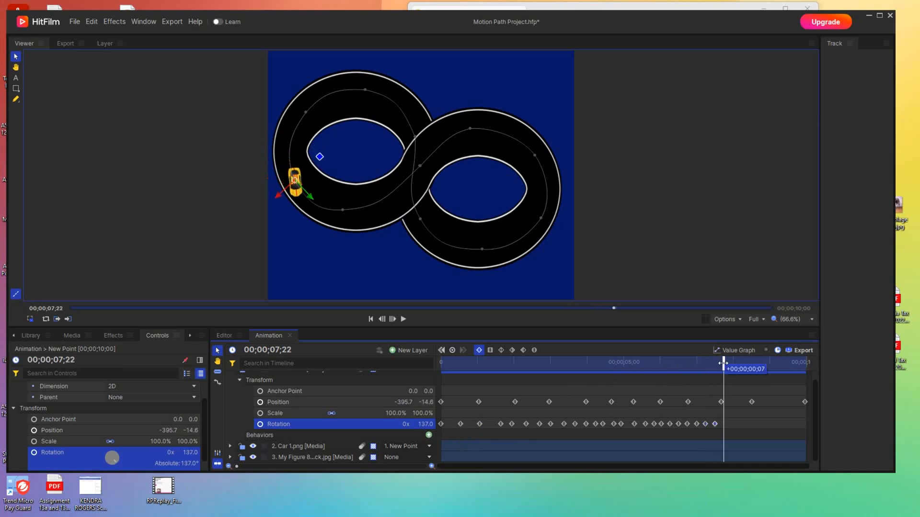
drag(424, 425, 424, 425)
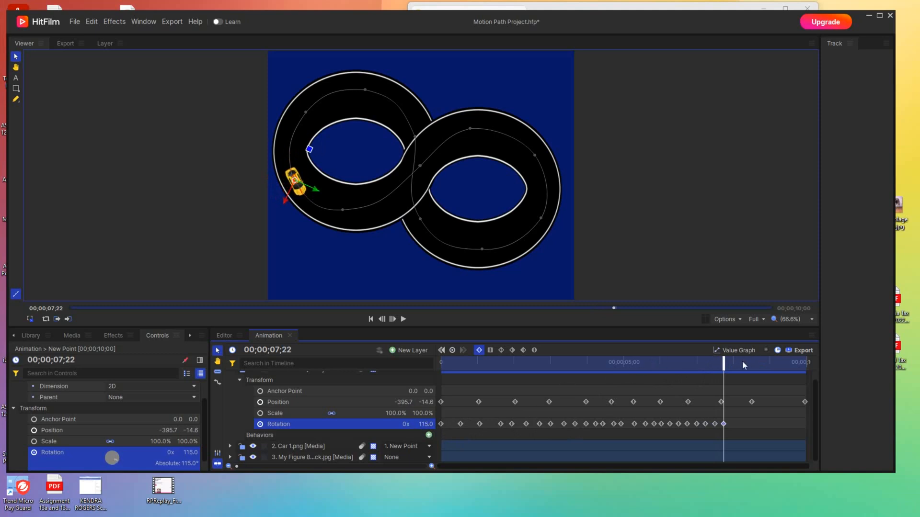
drag(722, 365, 735, 365)
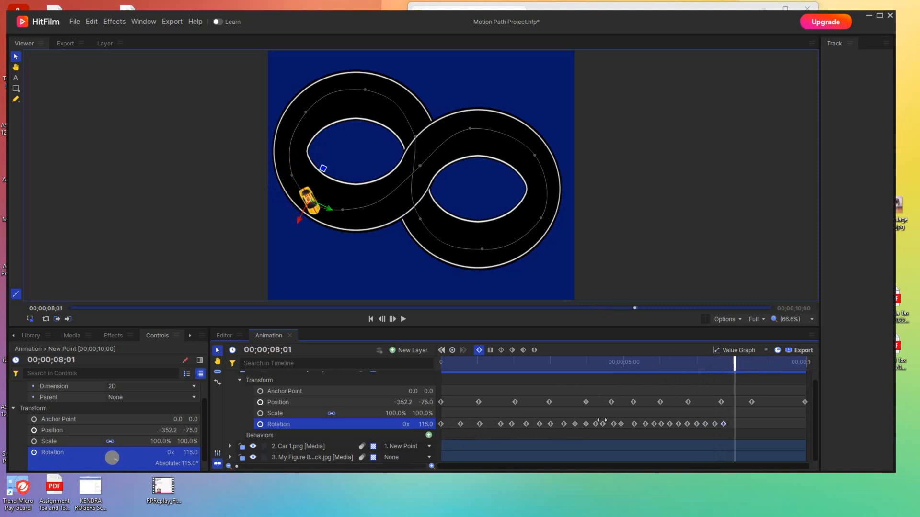
drag(421, 424, 421, 424)
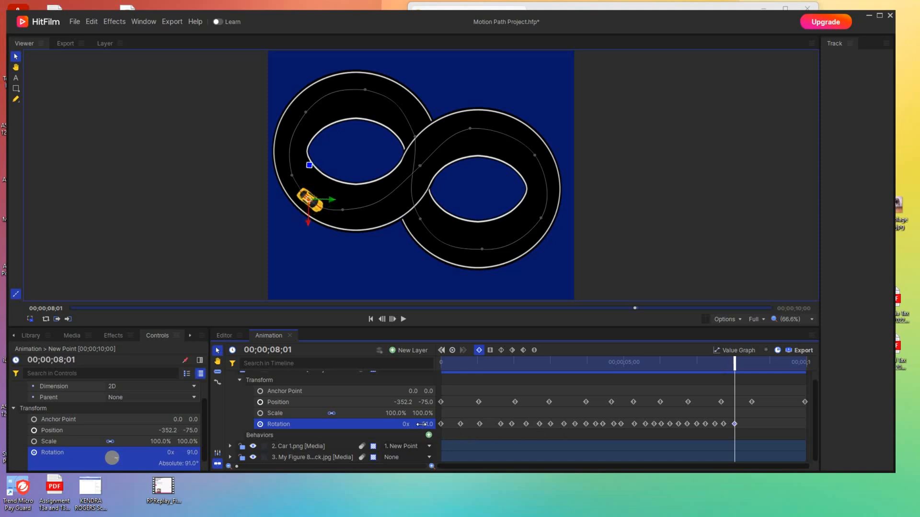
drag(734, 365, 741, 365)
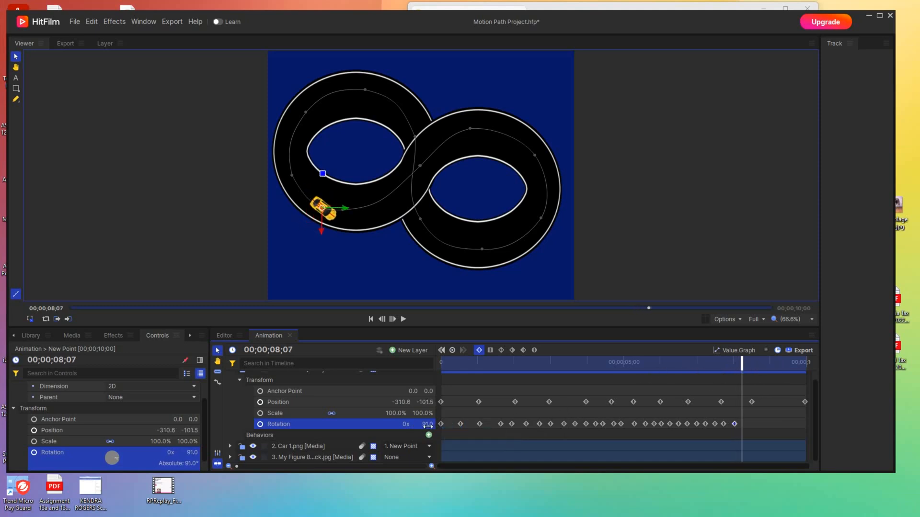
drag(427, 425, 427, 425)
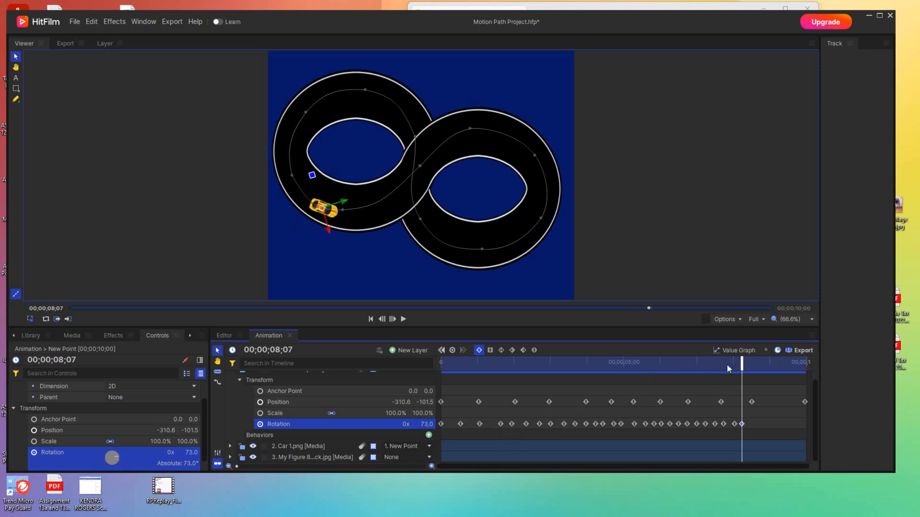
Keyframe New Point's Rotation at 51° at the bottom of the left loop and 41° at 00;00;08;24.
drag(741, 360, 749, 358)
drag(423, 424, 566, 412)
drag(750, 362, 762, 362)
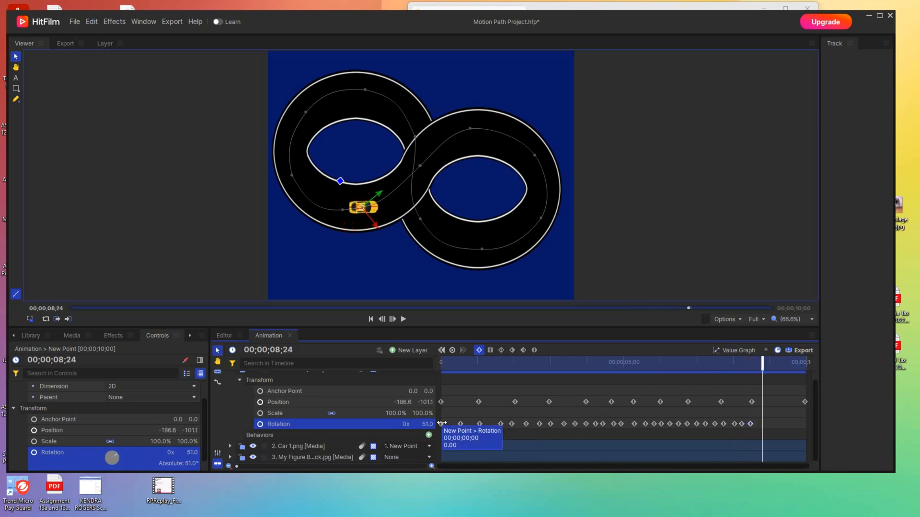
drag(442, 423, 429, 424)
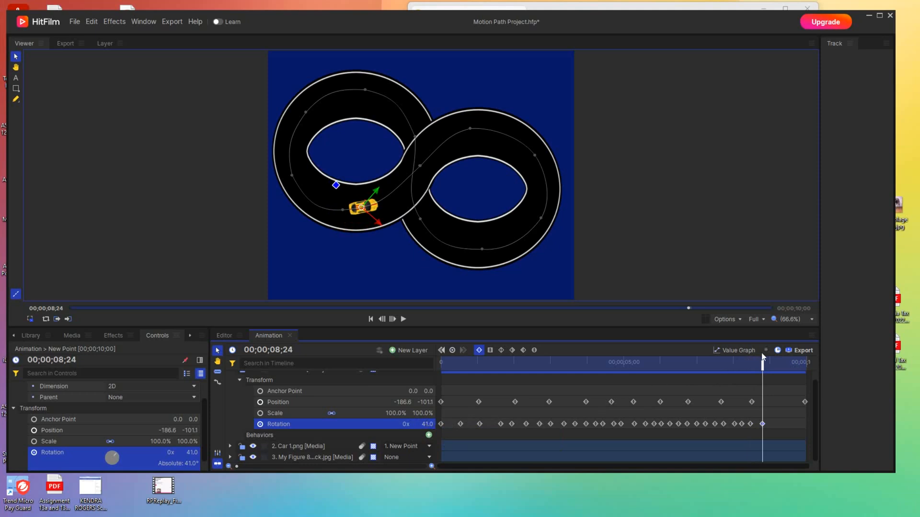
Set New Point's Rotation to 28° at 00;00;09;01, 19° at 00;00;09;08 and 10° at 00;00;09;14, and move the copied 0° keyframe to the timeline's end.
drag(761, 361, 771, 363)
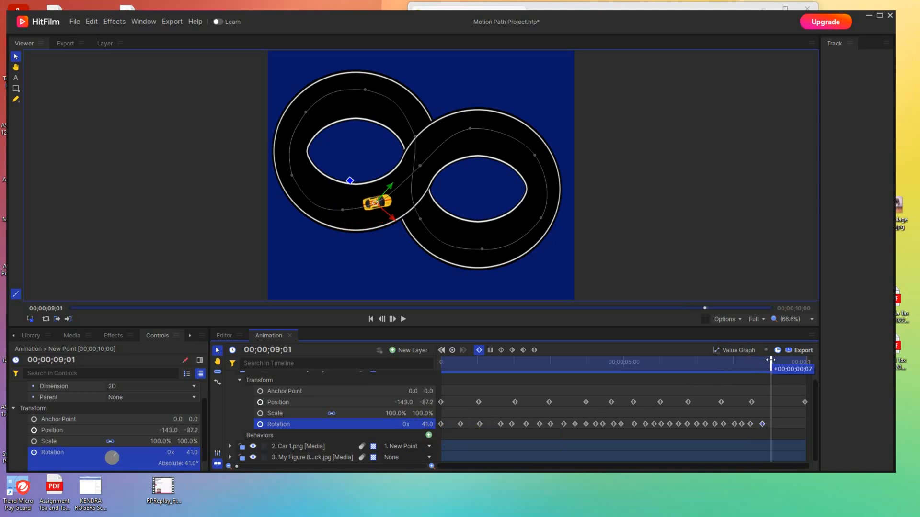
drag(424, 424, 425, 425)
drag(768, 362, 779, 362)
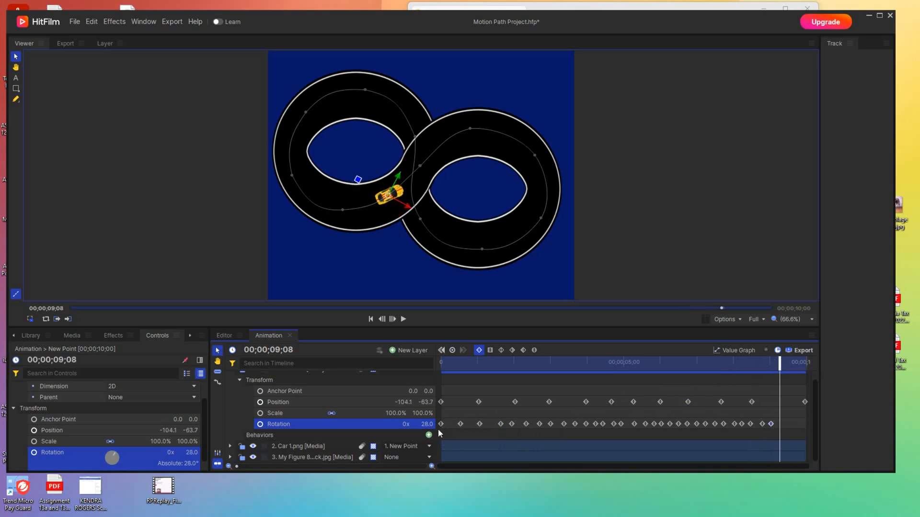
drag(426, 425, 427, 425)
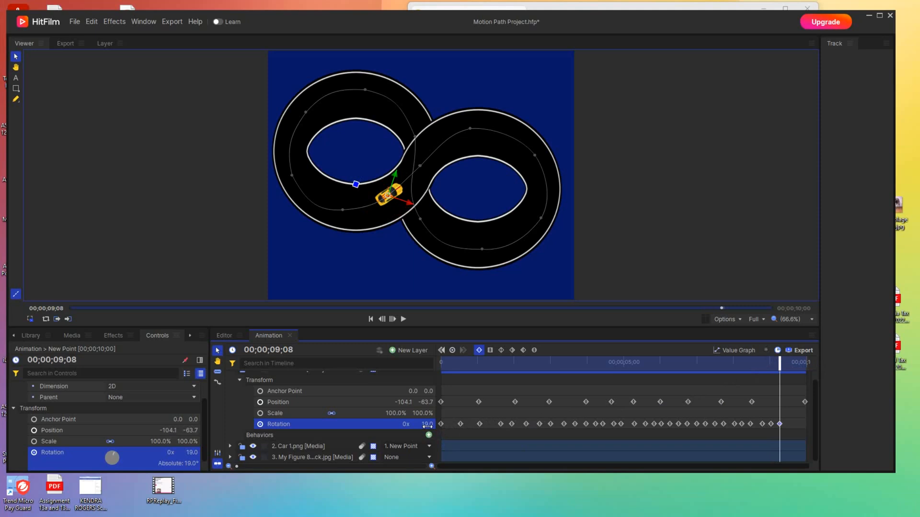
drag(777, 362, 786, 361)
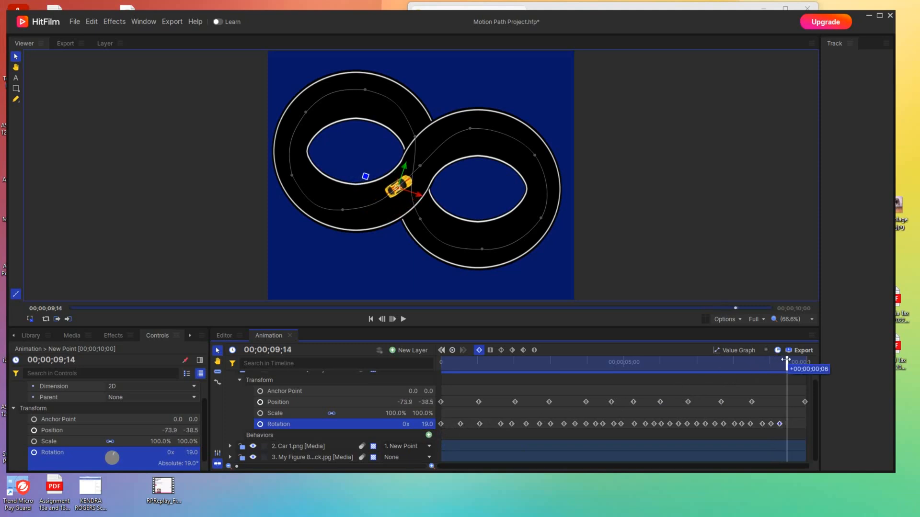
drag(425, 425, 415, 424)
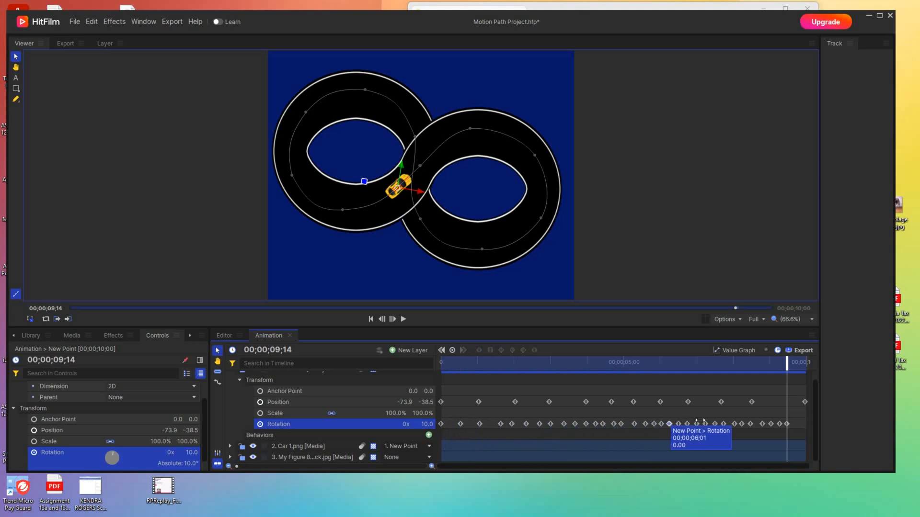
drag(795, 428, 807, 430)
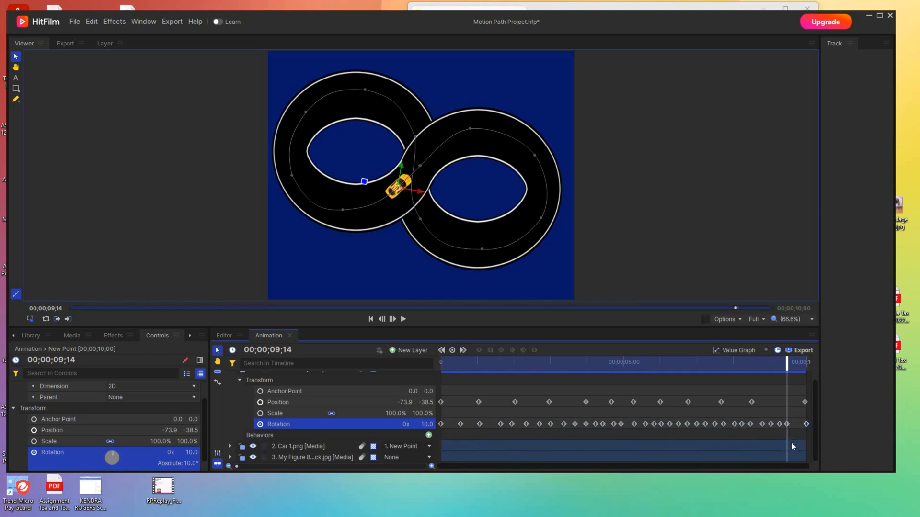
Play the full lap from the start to review the car's motion and rotation, and return to the first frame.
drag(786, 363, 384, 383)
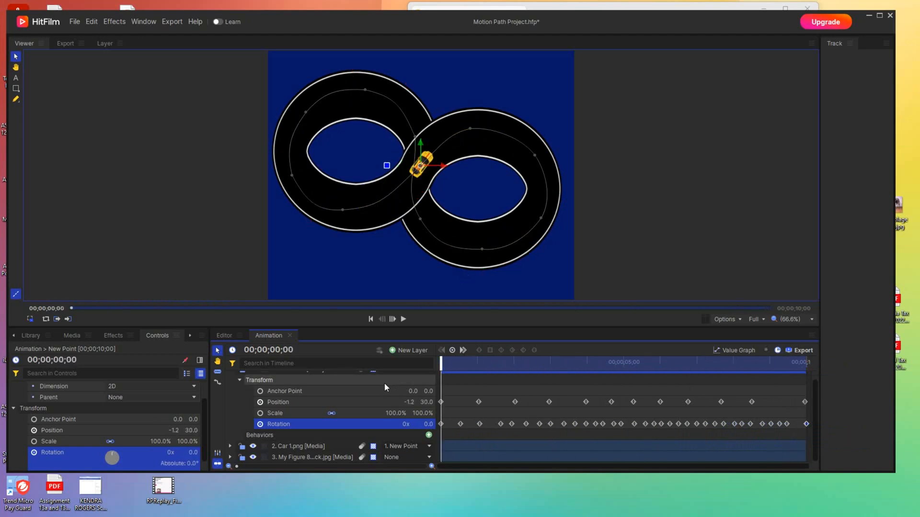
key(space)
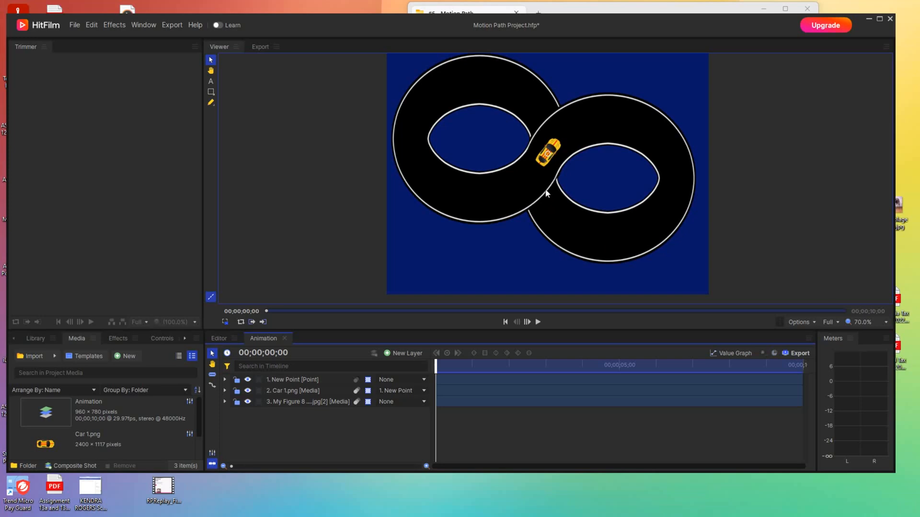
key(space)
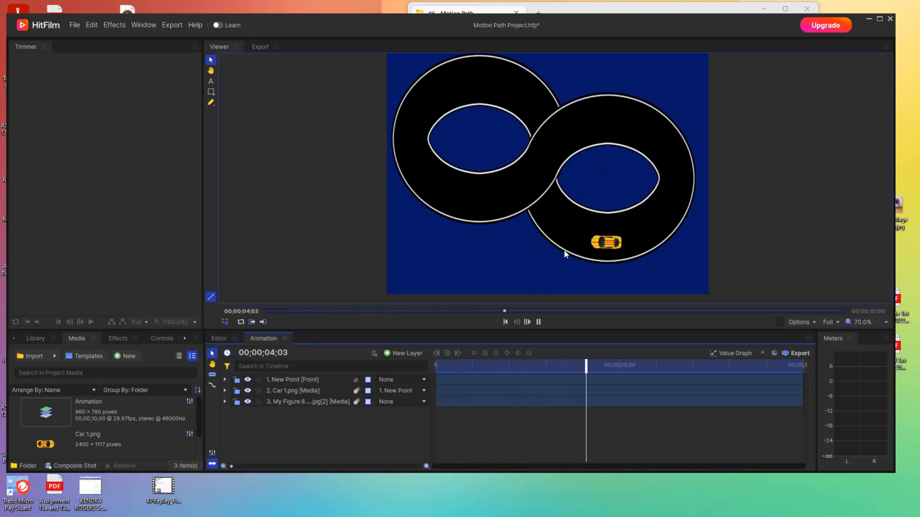
key(space)
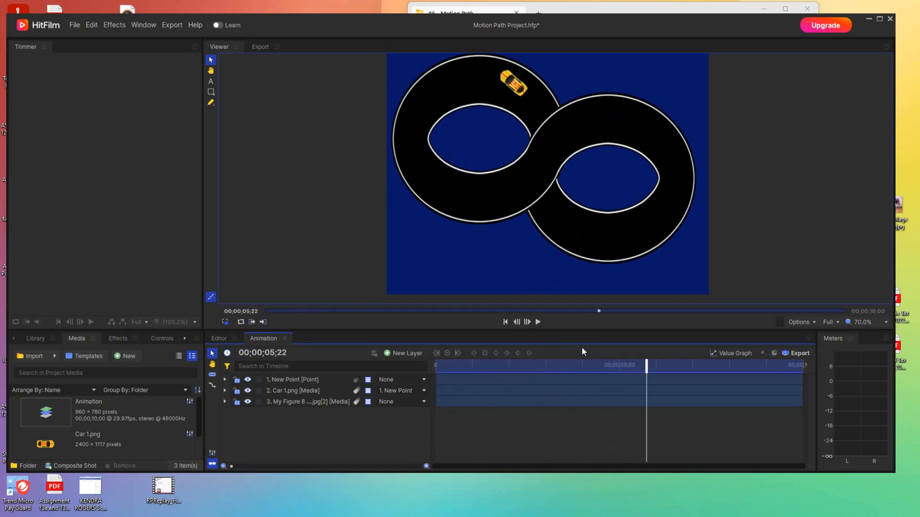
drag(642, 361, 411, 359)
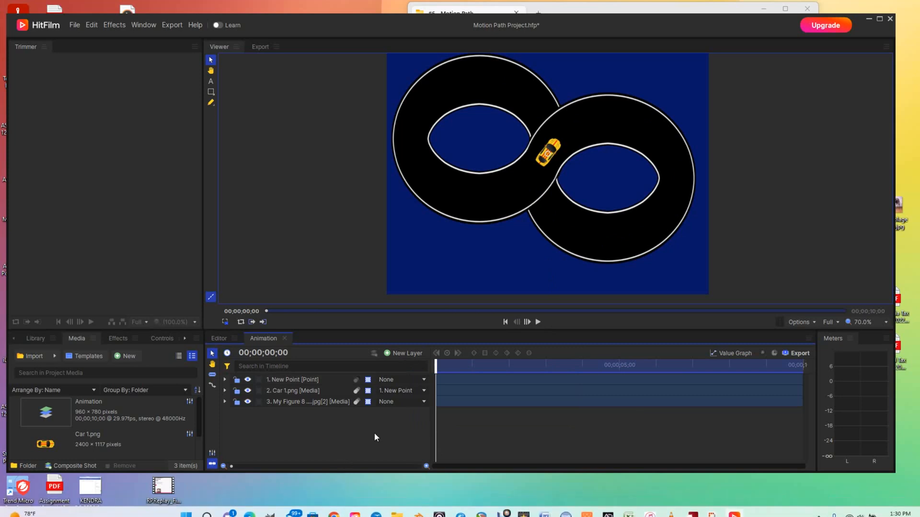
Duplicate the figure-8 track layer and move the lower copy above New Point and the car, checking the stacking by toggling its visibility.
click(304, 405)
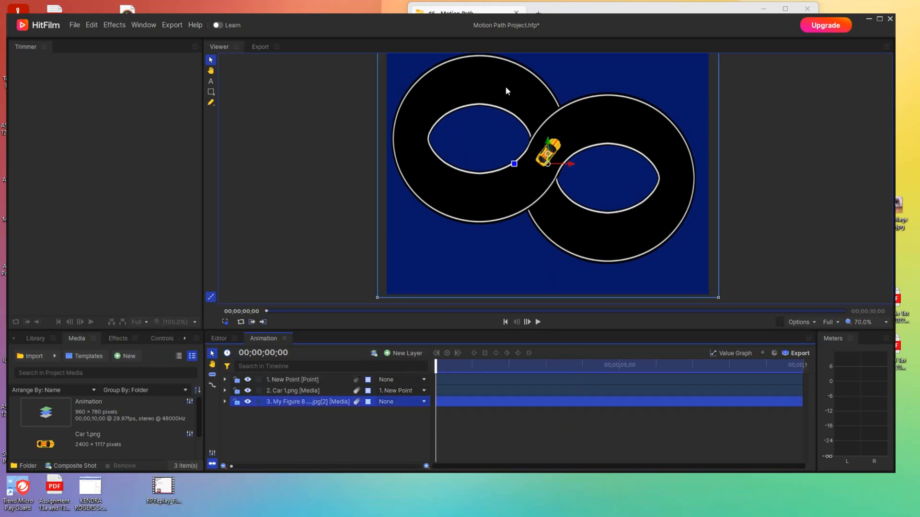
right_click(291, 401)
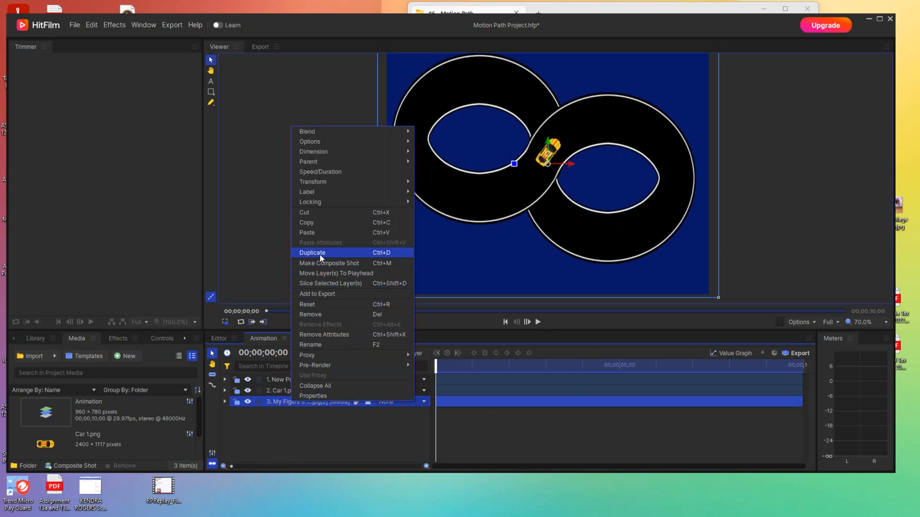
click(375, 254)
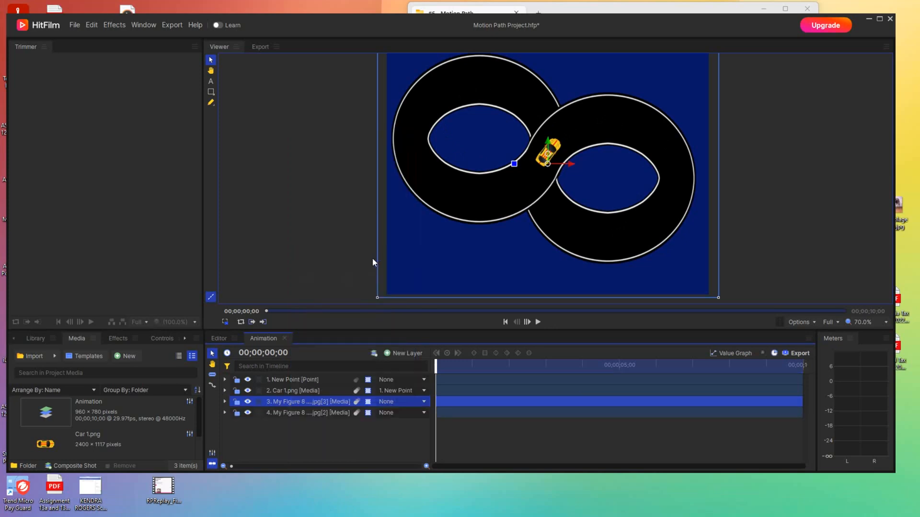
click(280, 414)
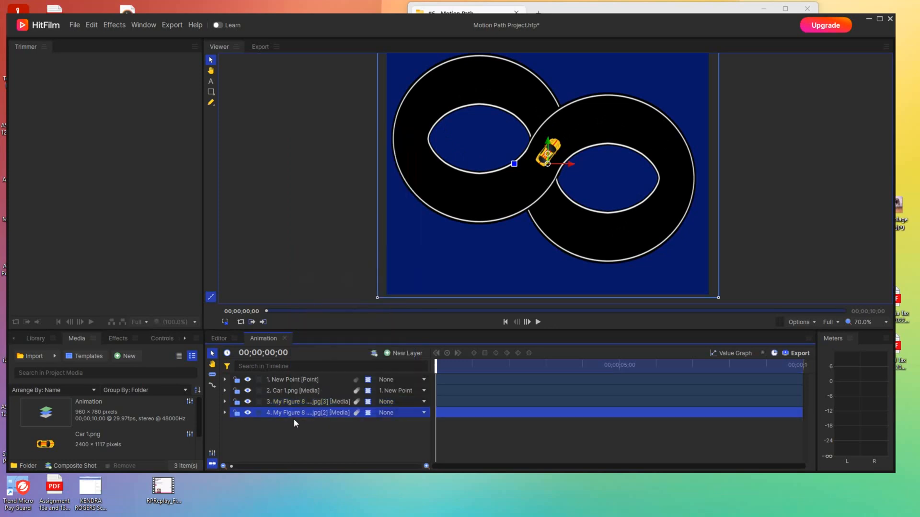
drag(298, 410, 294, 376)
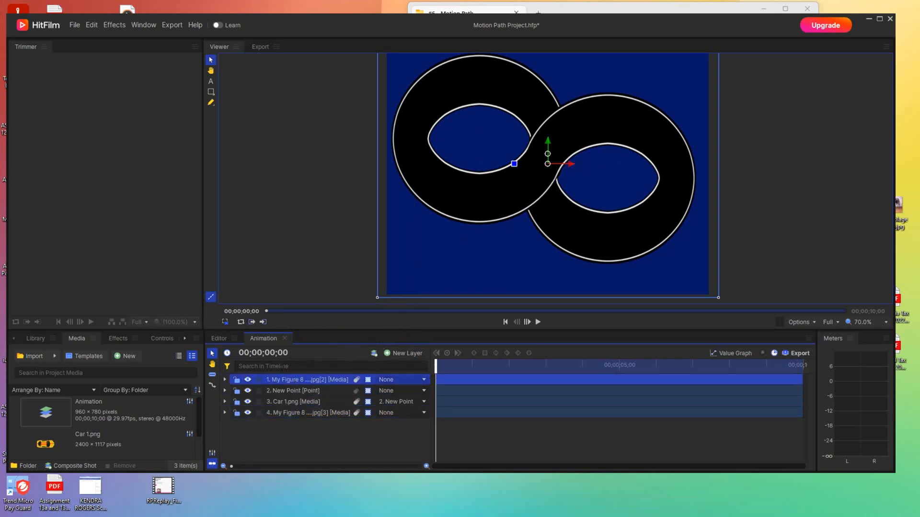
click(248, 381)
click(248, 381)
Start a freehand mask on the upper track layer, tracing the crossing road's lower-right edge from the outer junction to the right loop's inner edge.
click(212, 103)
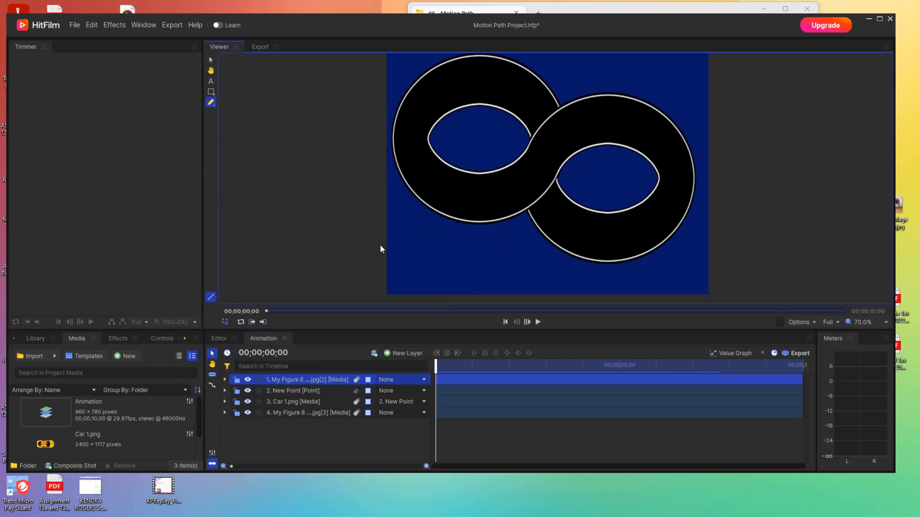
click(883, 322)
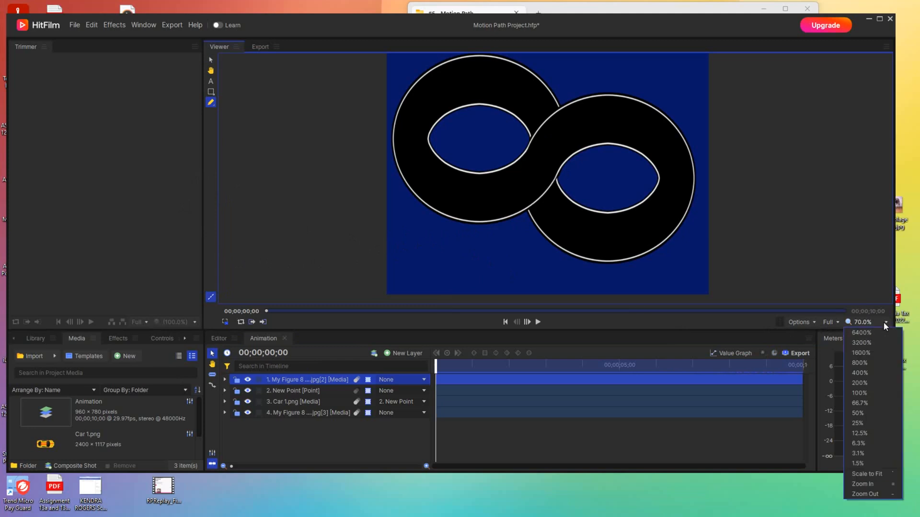
click(858, 394)
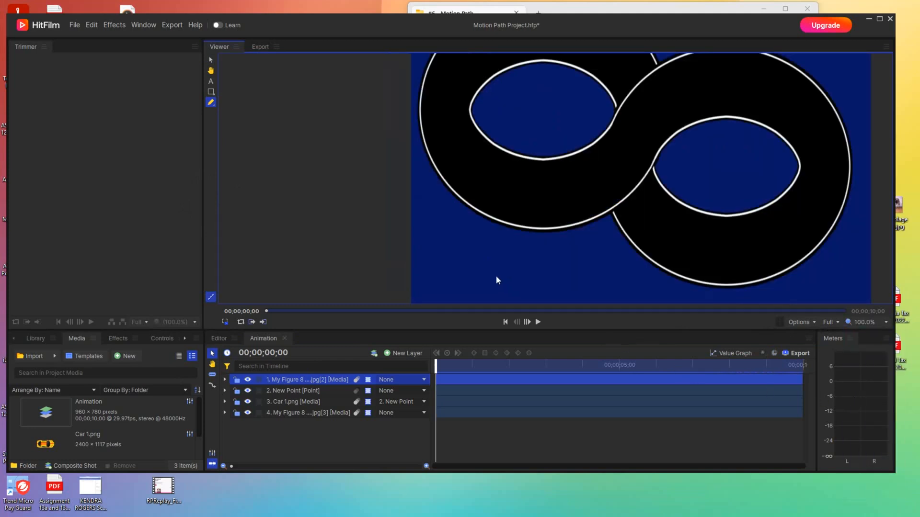
drag(468, 330, 443, 419)
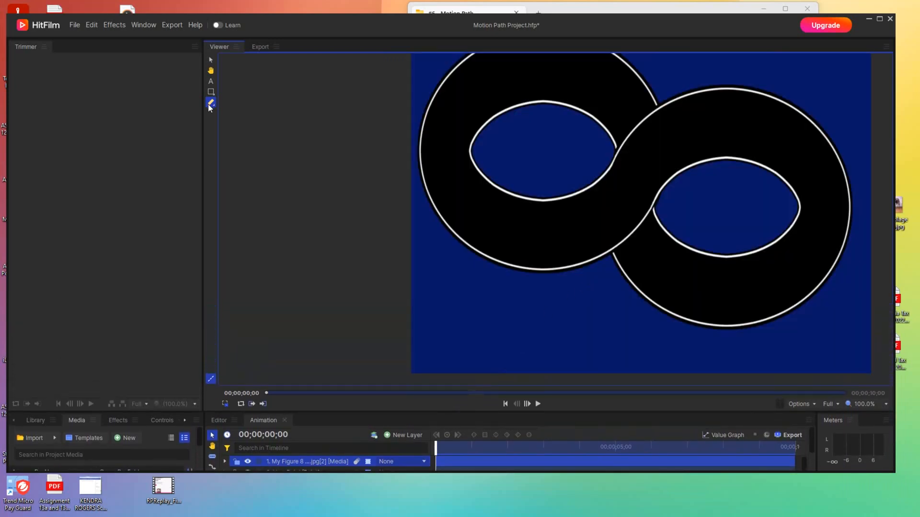
click(613, 257)
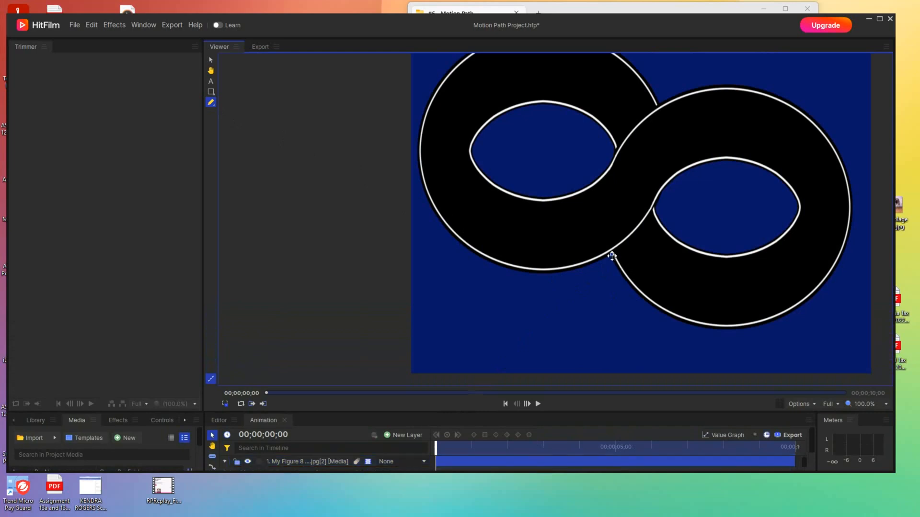
click(641, 225)
click(653, 208)
click(694, 166)
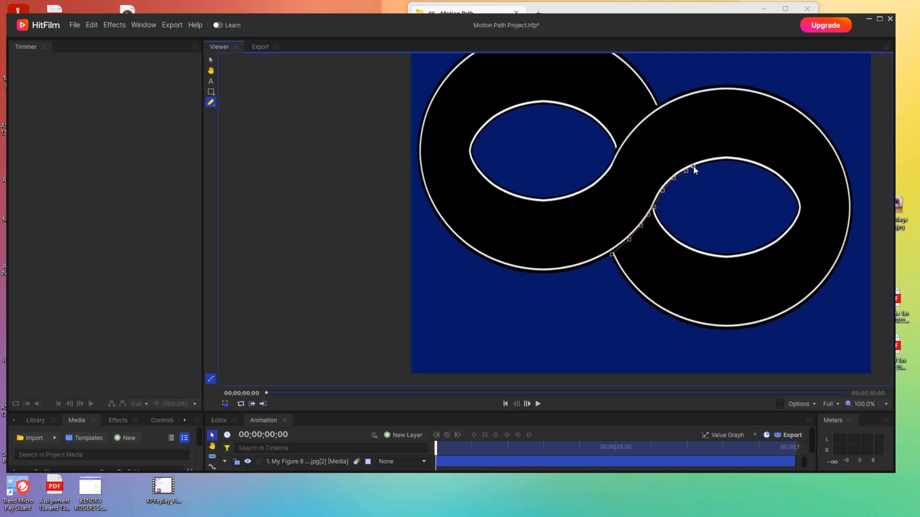
Trace the crossing road's upper-left edge back to the left loop's inner edge and close the mask across the road.
click(674, 93)
click(664, 100)
click(655, 105)
click(638, 118)
click(629, 128)
click(621, 138)
click(612, 150)
click(609, 155)
click(608, 161)
click(599, 171)
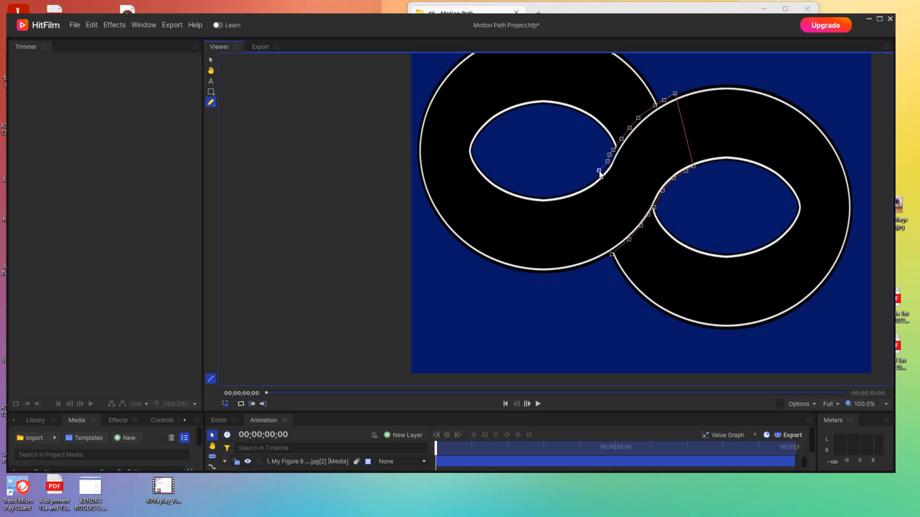
click(589, 178)
click(584, 181)
click(589, 200)
click(599, 220)
Fit the full track in view at 66.7%, play the animation to check the masked crossing, and return to the first frame.
drag(561, 413, 560, 287)
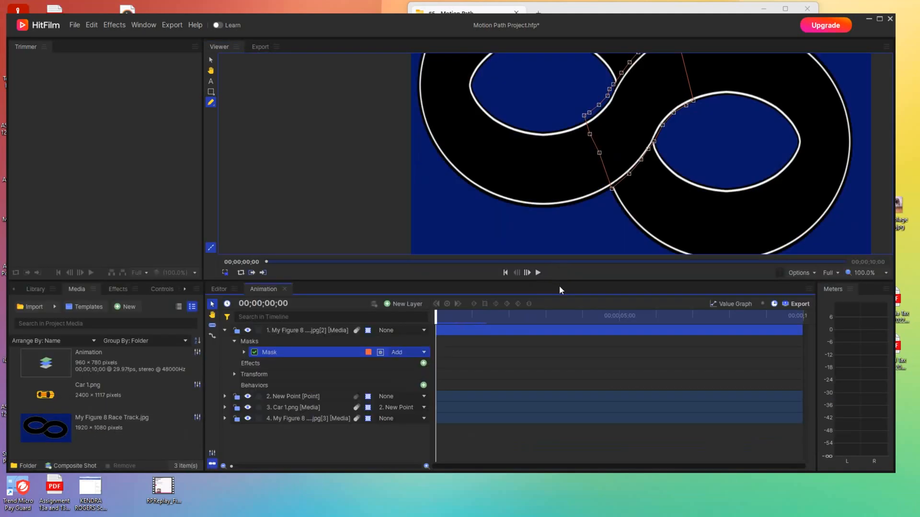
click(885, 274)
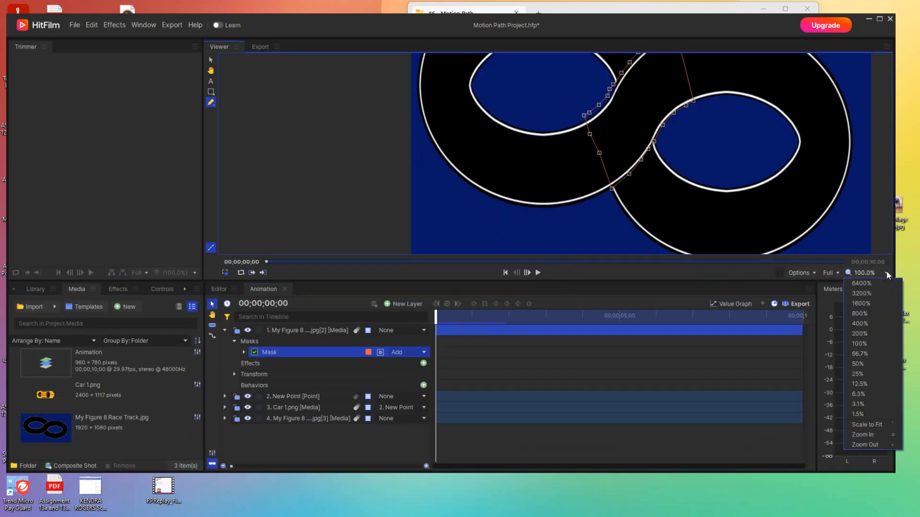
click(862, 355)
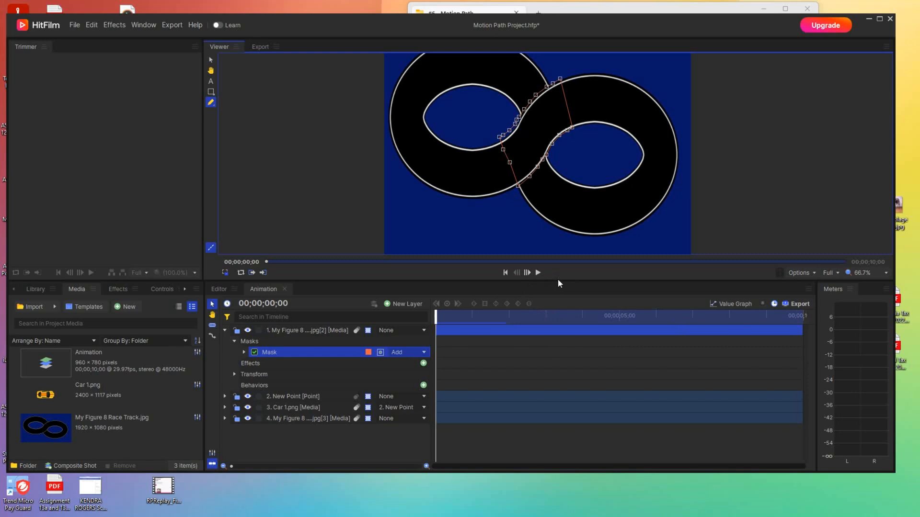
drag(558, 279, 556, 324)
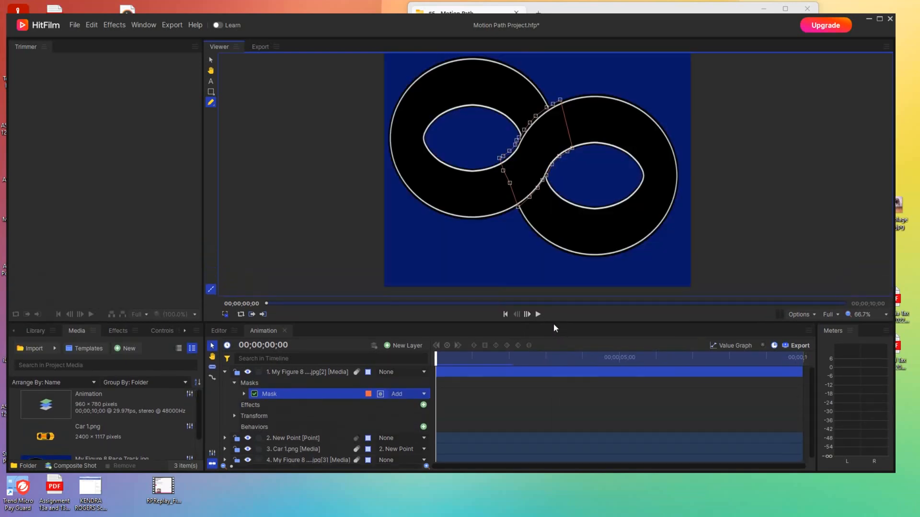
click(538, 314)
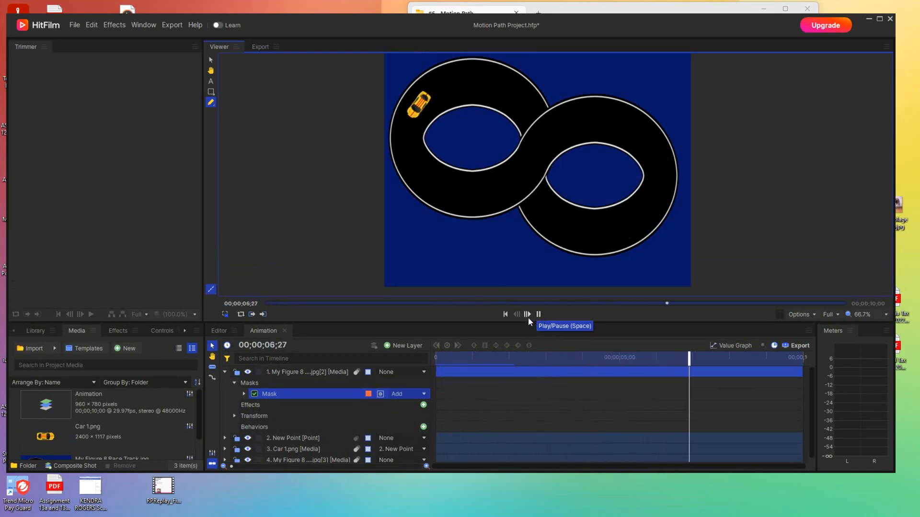
key(space)
click(507, 314)
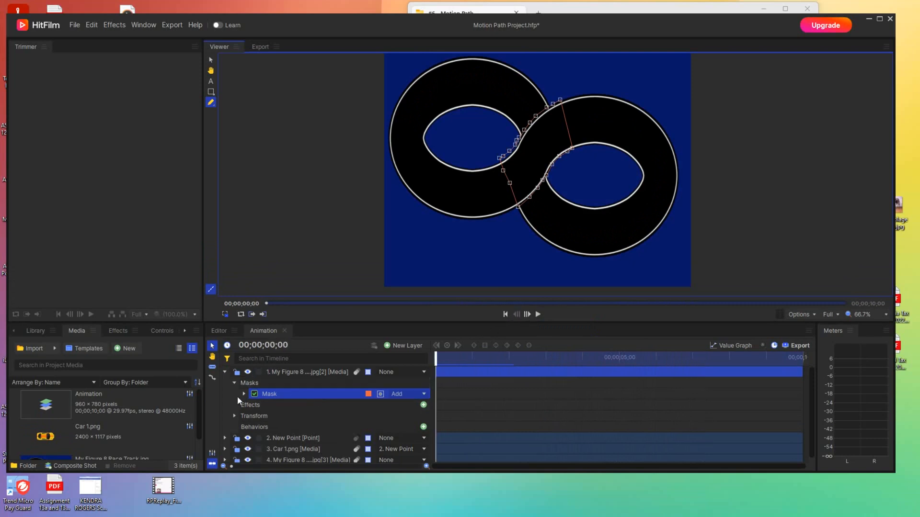
Inspect the masked road section alone by hiding New Point, the car and the bottom track layer, and restore their visibility.
click(225, 371)
click(286, 376)
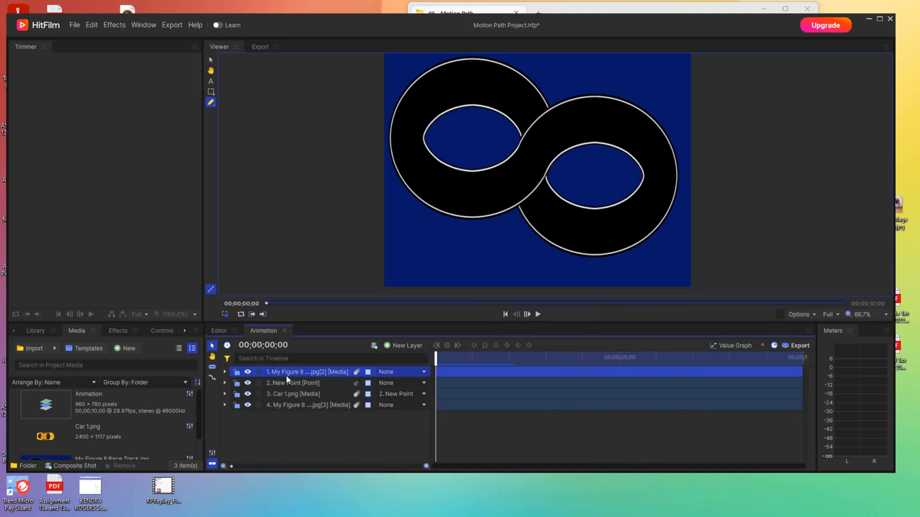
click(247, 384)
click(248, 393)
click(248, 406)
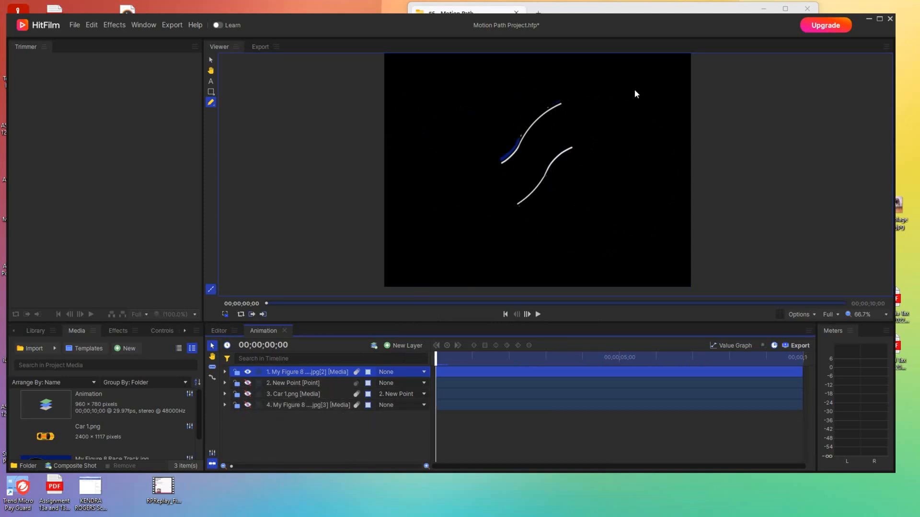
click(247, 406)
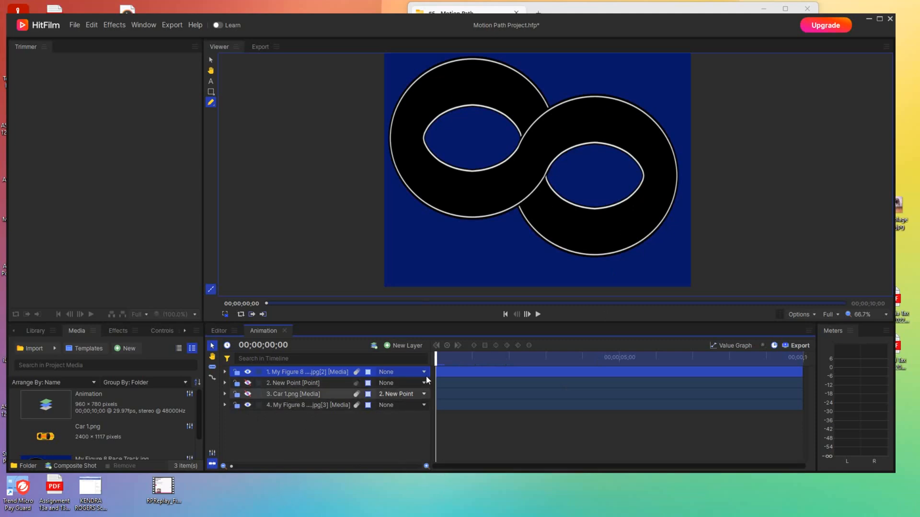
mouse_move(435, 356)
mouse_down()
mouse_move(542, 356)
mouse_move(654, 337)
mouse_move(434, 345)
mouse_up()
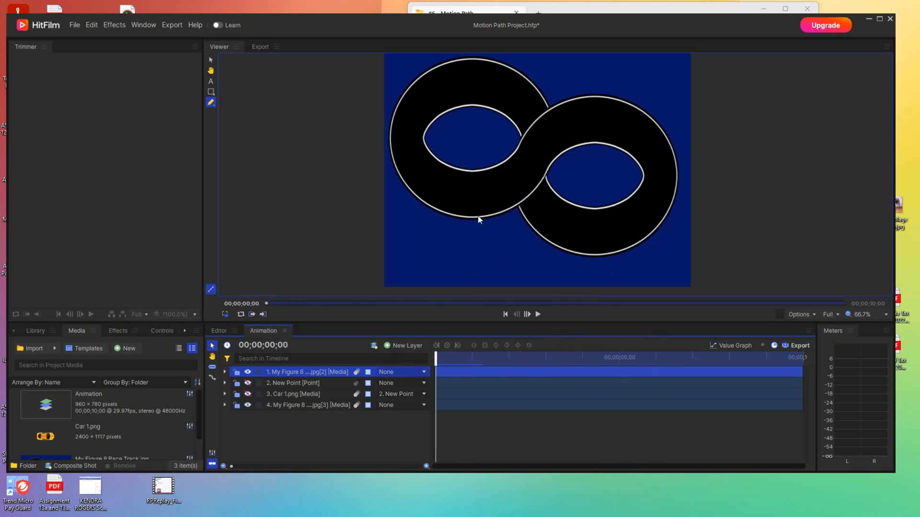
click(248, 383)
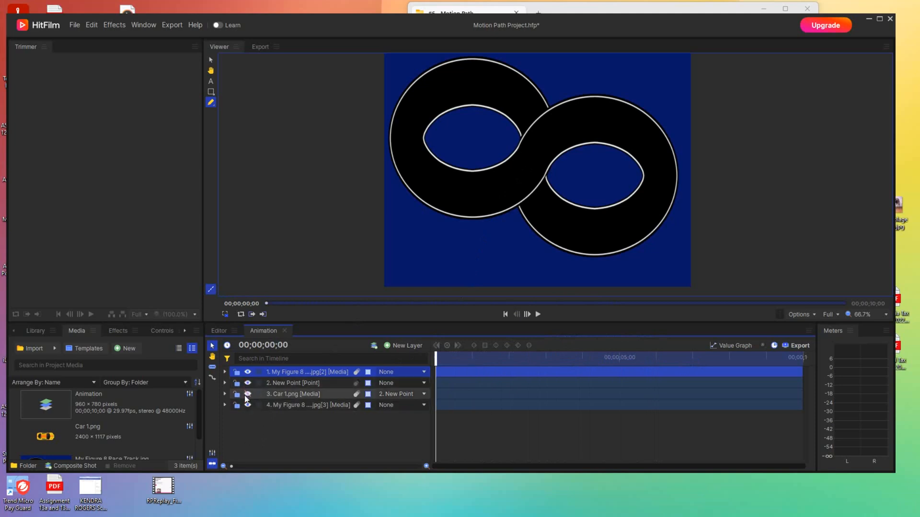
click(247, 405)
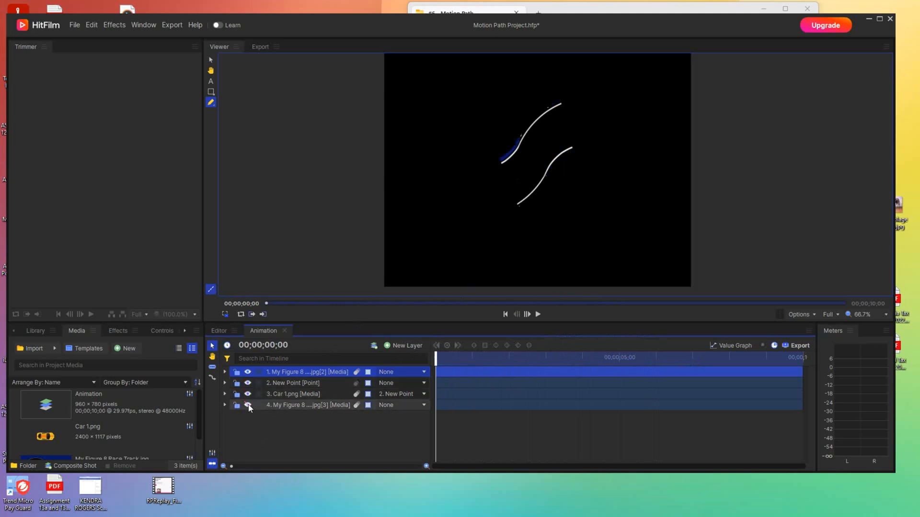
click(248, 405)
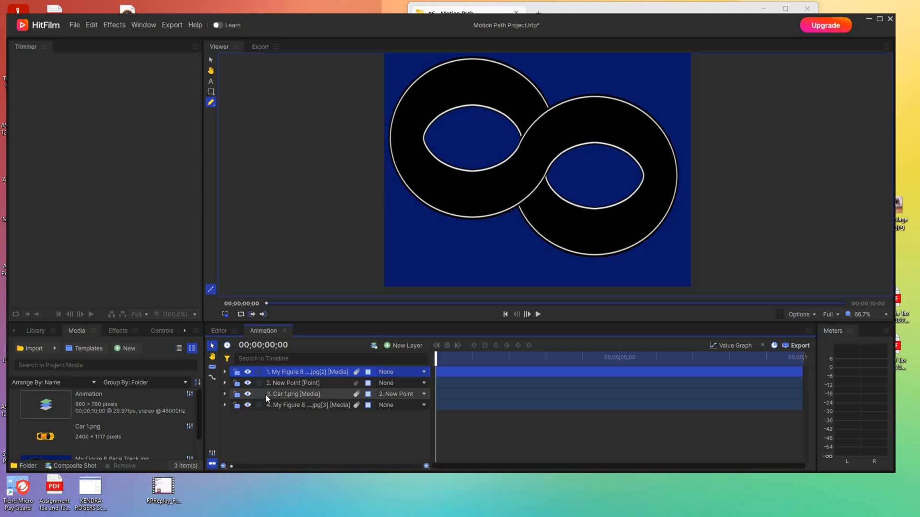
Set the masked track layer's Opacity to 0% and enable Opacity keyframing at the first frame.
click(225, 372)
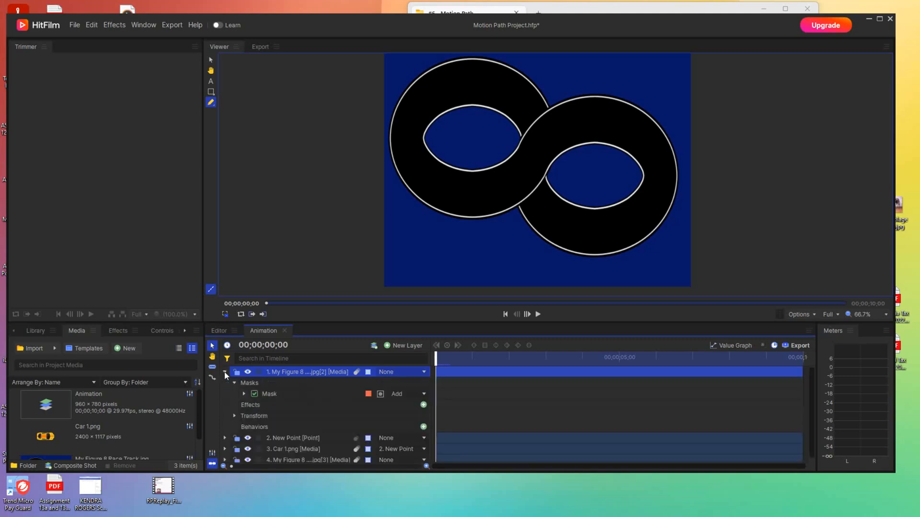
click(234, 416)
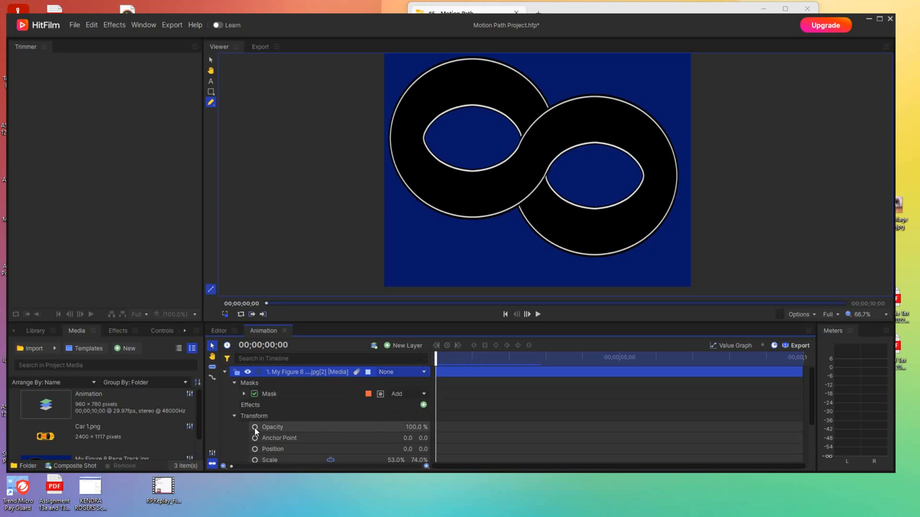
drag(419, 427, 419, 427)
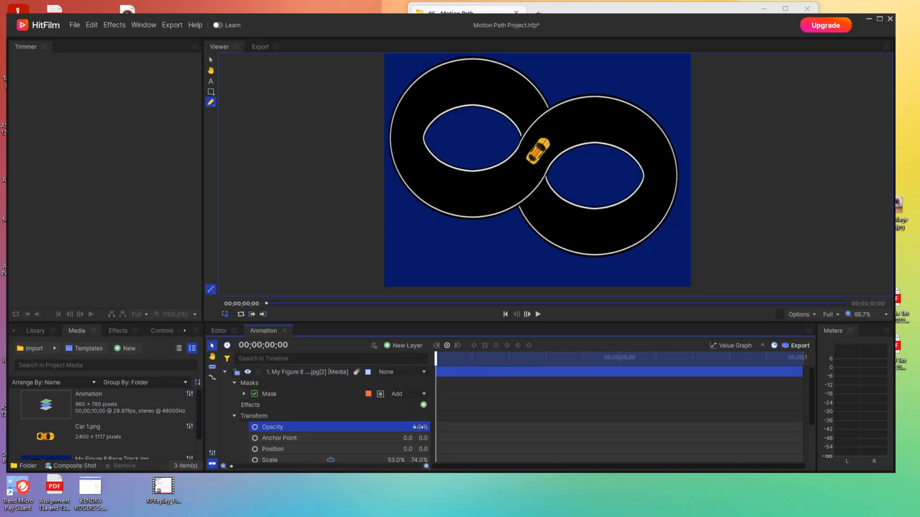
click(255, 429)
click(304, 375)
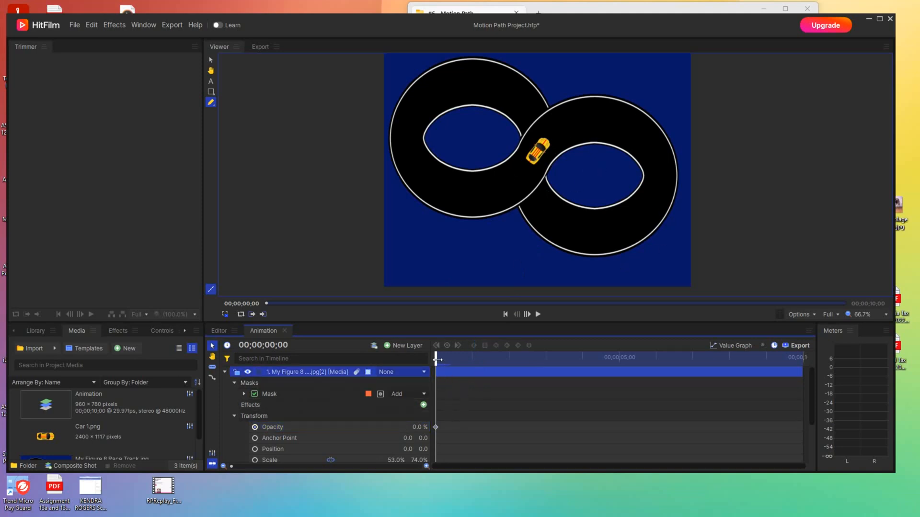
Copy the masked layer's 0% Opacity keyframe to just before 00;00;03;28, where the car is at the bottom of the right loop.
drag(435, 359, 593, 374)
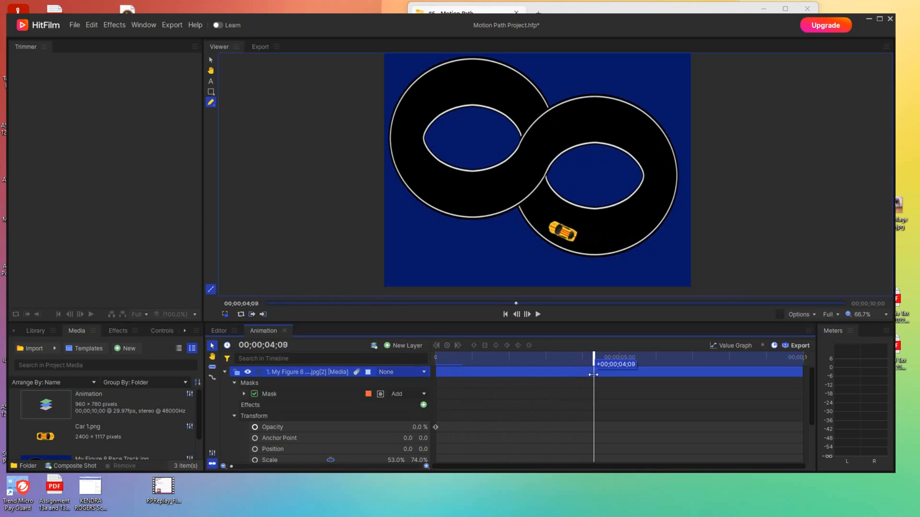
drag(593, 374, 593, 375)
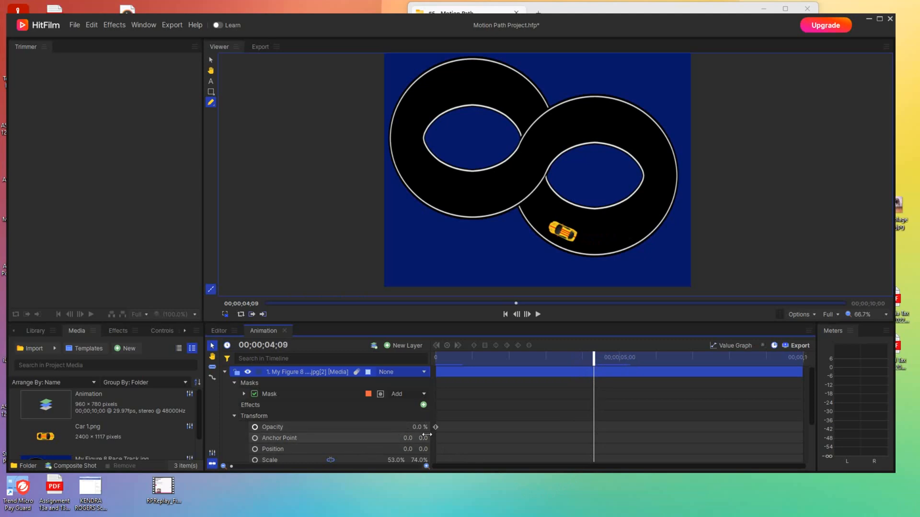
drag(594, 356, 404, 407)
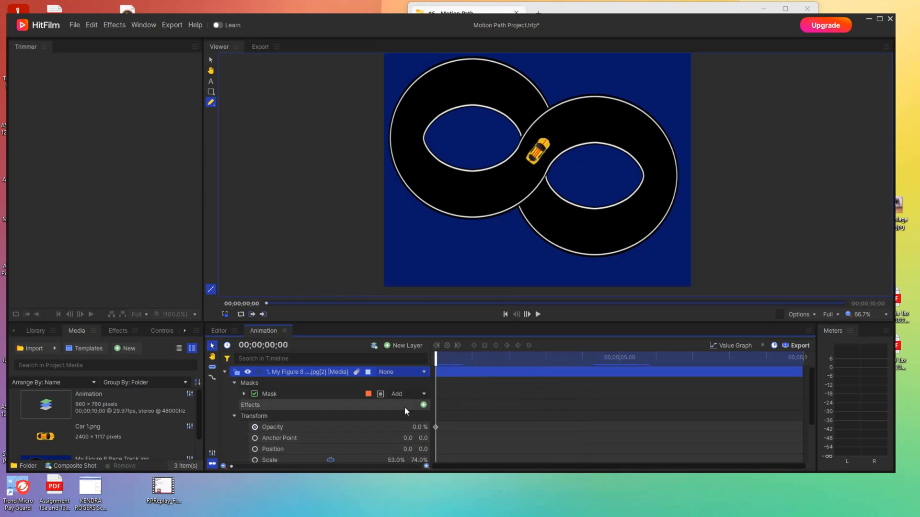
click(435, 427)
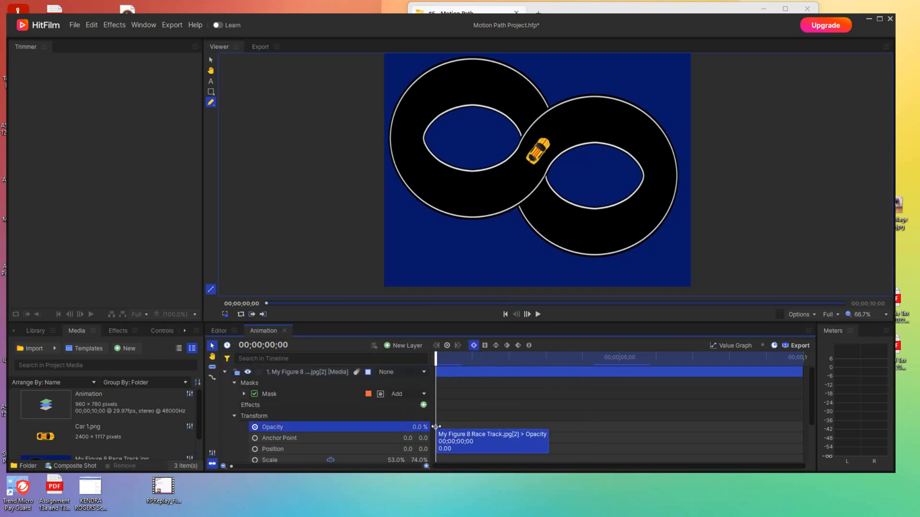
drag(435, 427, 558, 427)
drag(436, 357, 594, 384)
drag(558, 427, 577, 427)
Set the masked layer's Opacity to 100% at 00;00;04;16 and scrub from the start to check the car's first pass.
drag(580, 361, 603, 368)
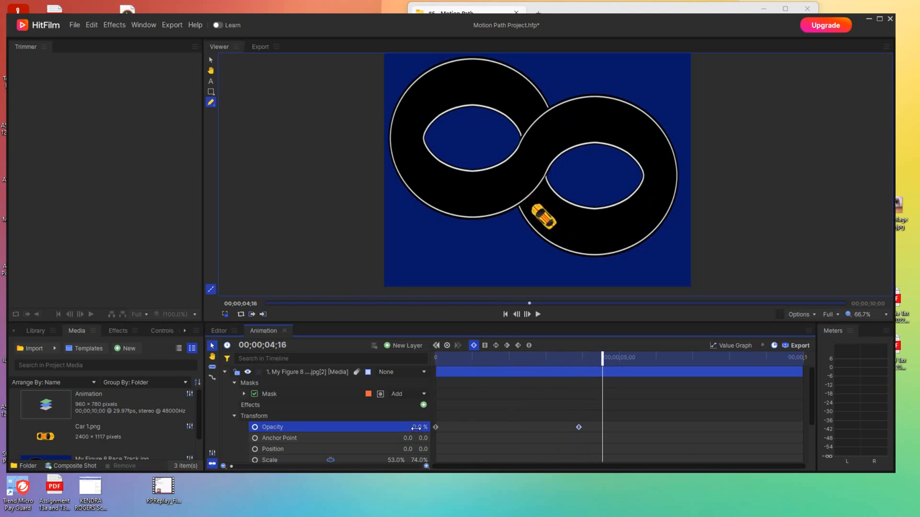
drag(415, 427, 415, 428)
drag(603, 361, 435, 379)
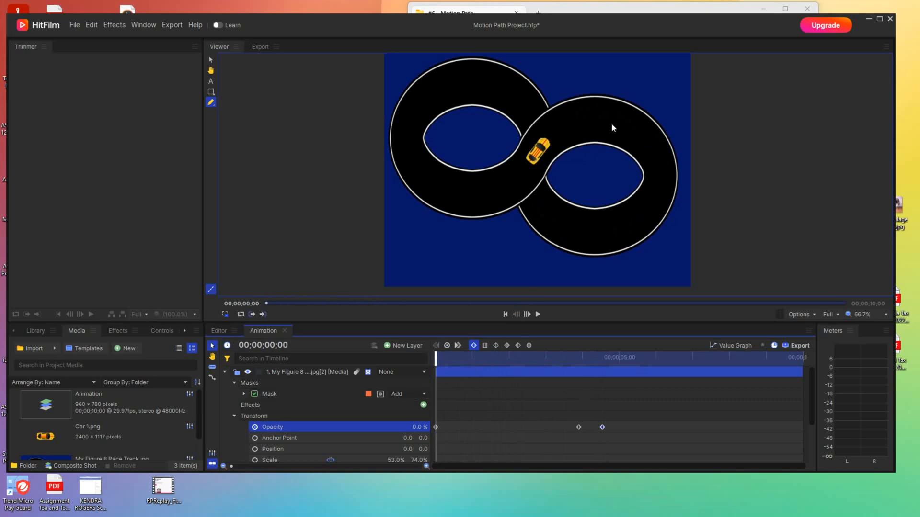
drag(436, 357, 581, 368)
click(341, 370)
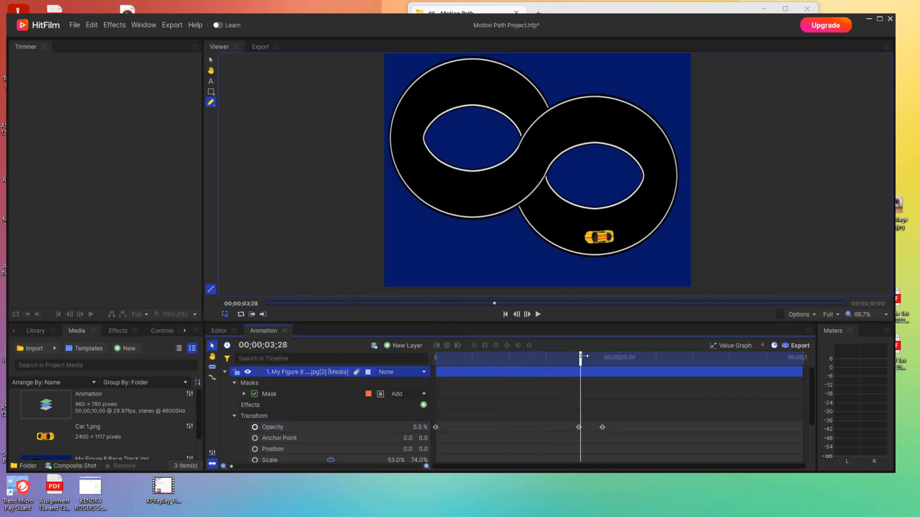
Copy the 100% Opacity keyframe to 00;00;08;03, set Opacity to 0% at 00;00;09;00, and scrub to the end to check the crossing.
drag(578, 359, 733, 417)
click(602, 426)
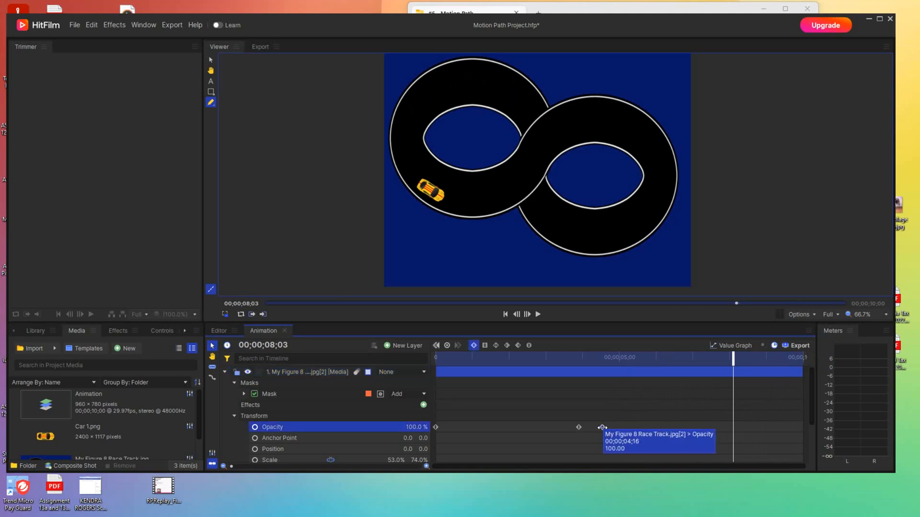
drag(603, 427, 733, 426)
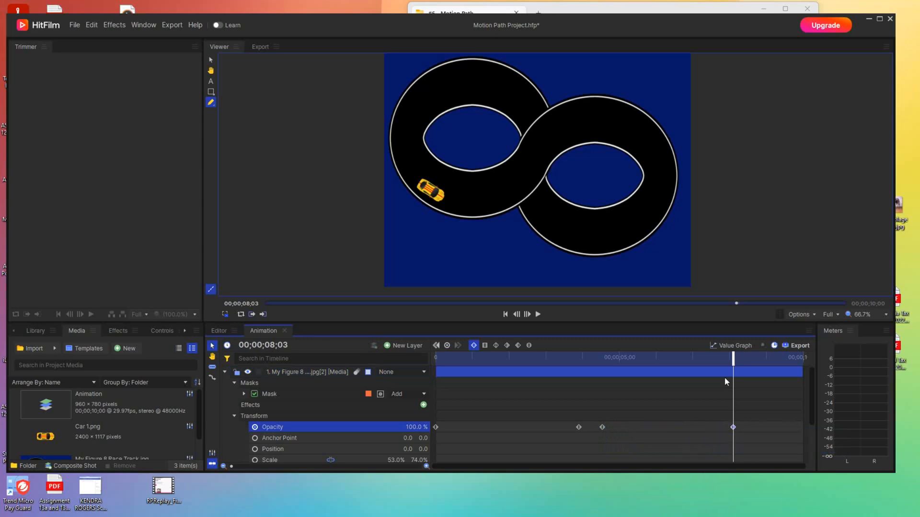
drag(733, 361, 768, 404)
drag(411, 428, 413, 428)
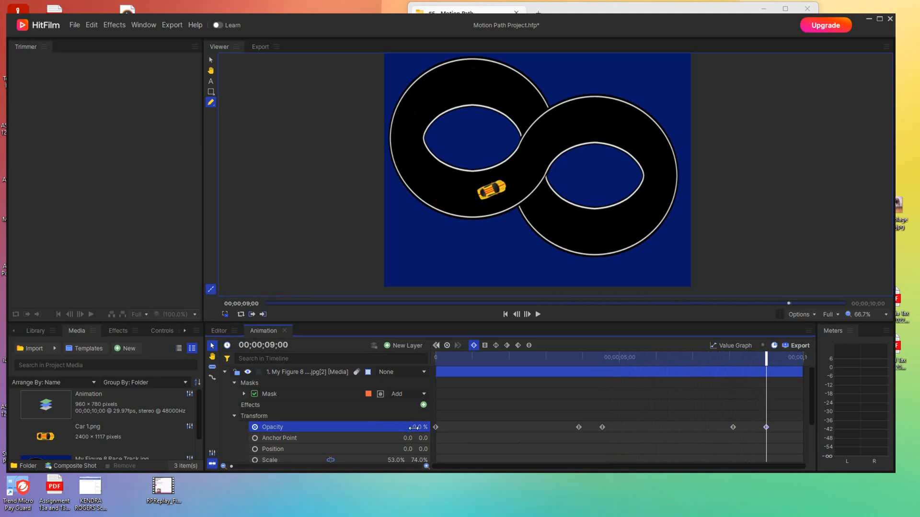
drag(766, 355, 811, 353)
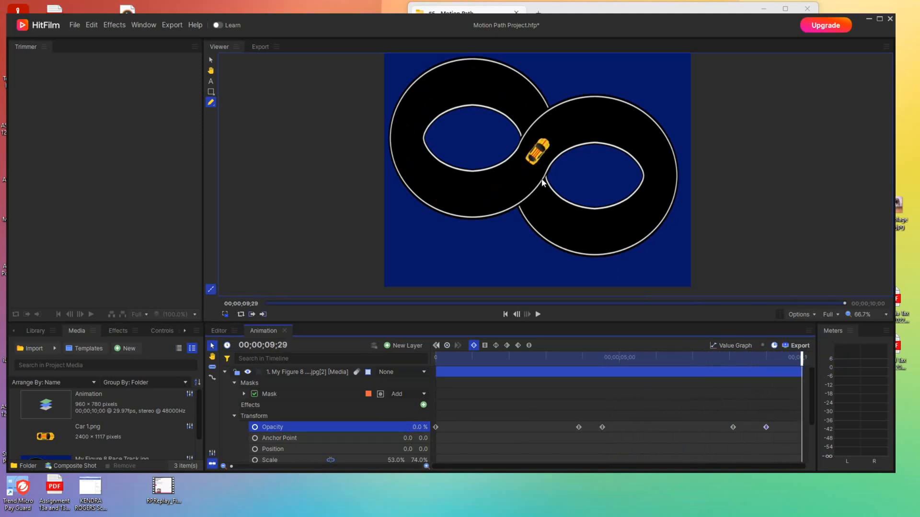
Play the animation from the first frame to the end, and collapse the masked track layer's properties.
drag(801, 360, 437, 360)
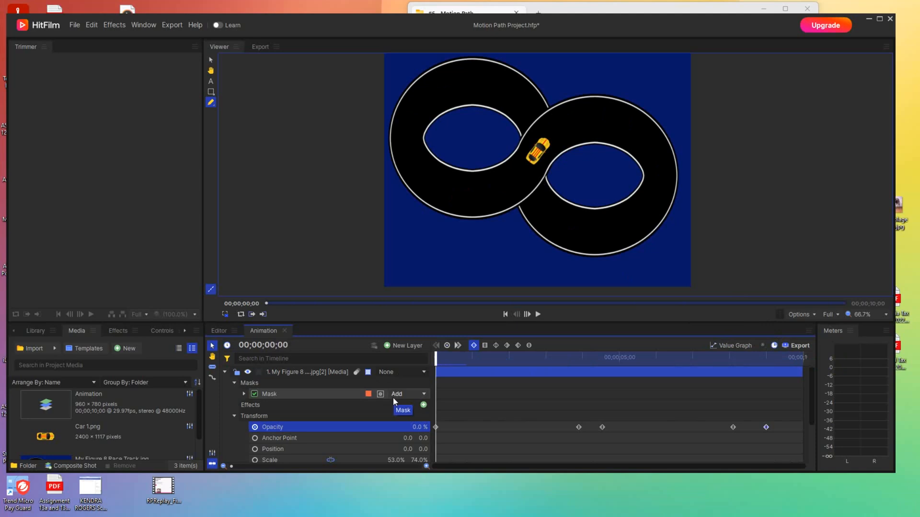
key(space)
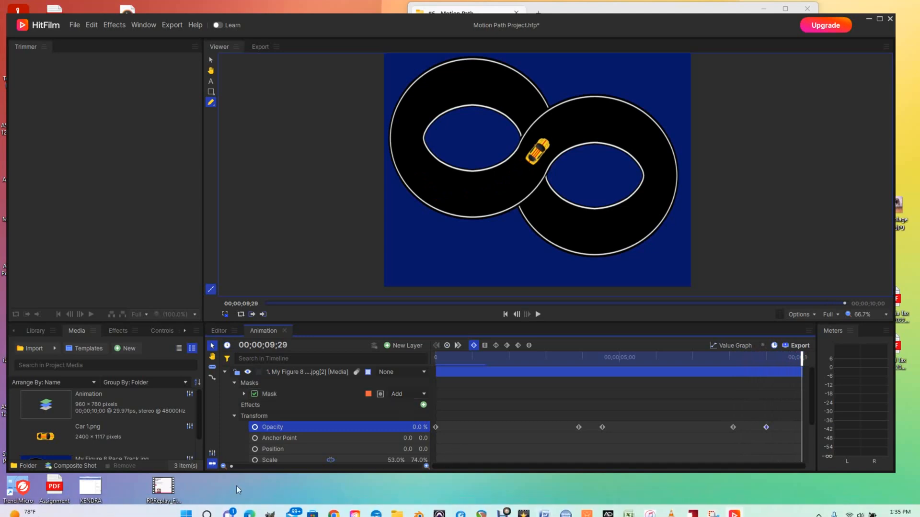
click(224, 372)
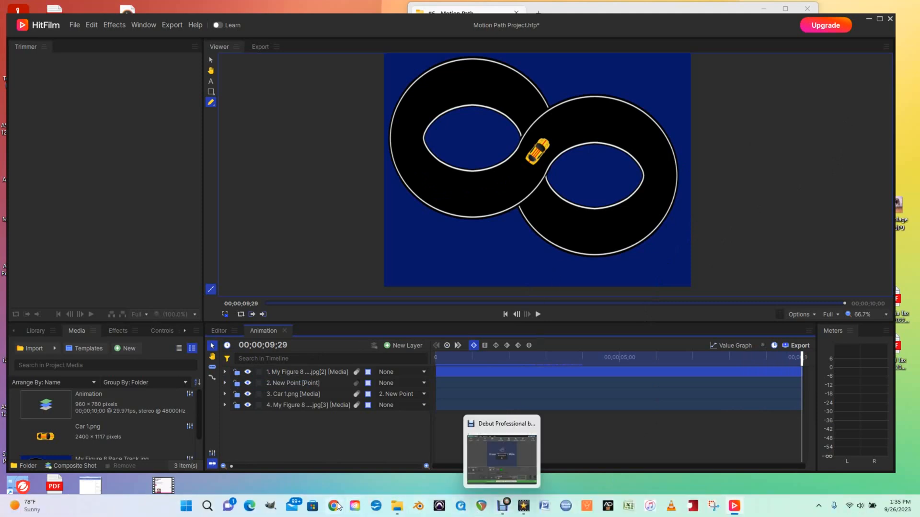
Switch to Chrome and open the Motion Path Parenting resources page from the Week 7 Assignment #6 module, down to its audio clip.
click(334, 506)
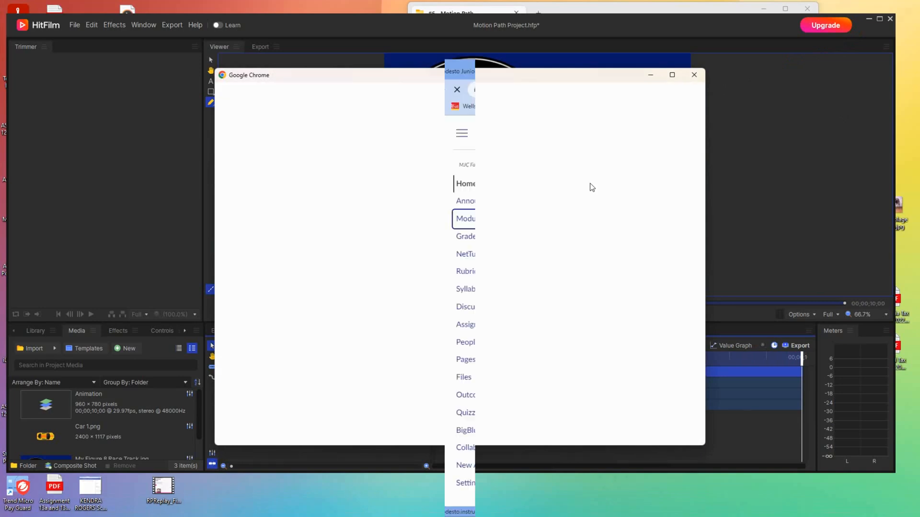
click(473, 219)
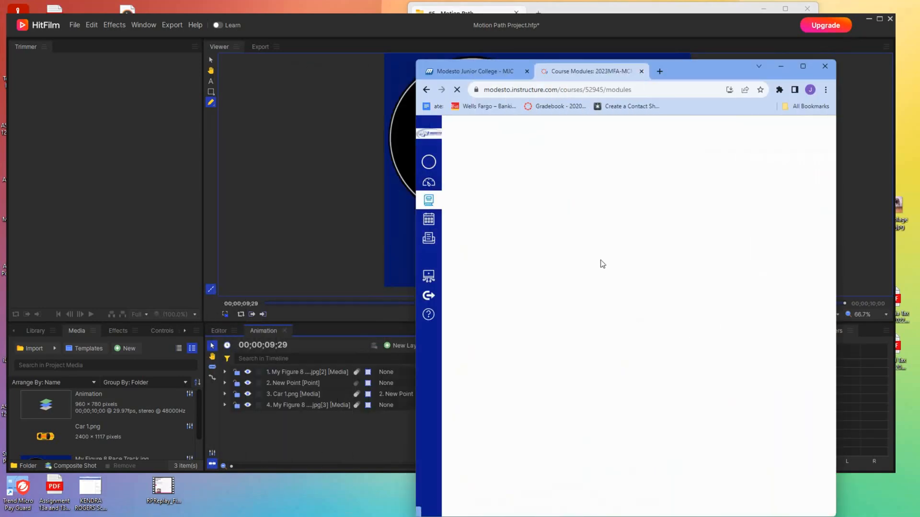
scroll(601, 264, down, 10)
scroll(618, 328, down, 20)
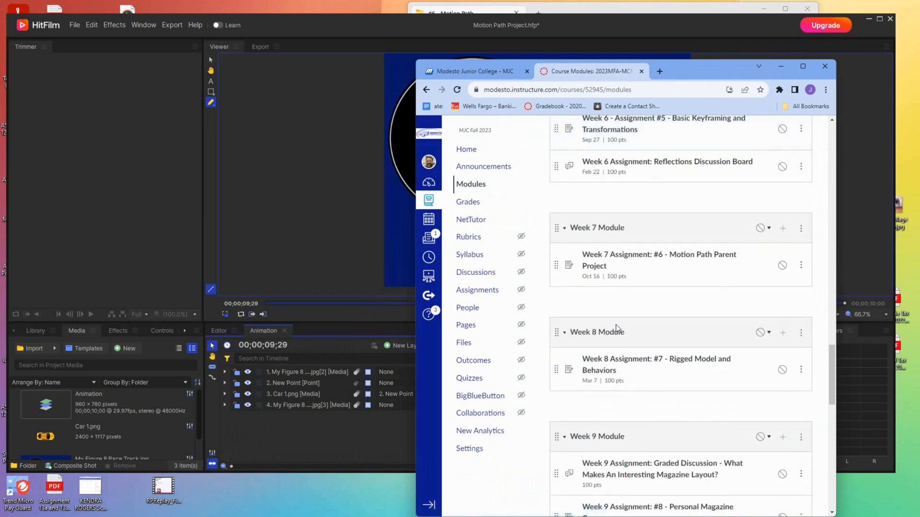
click(668, 256)
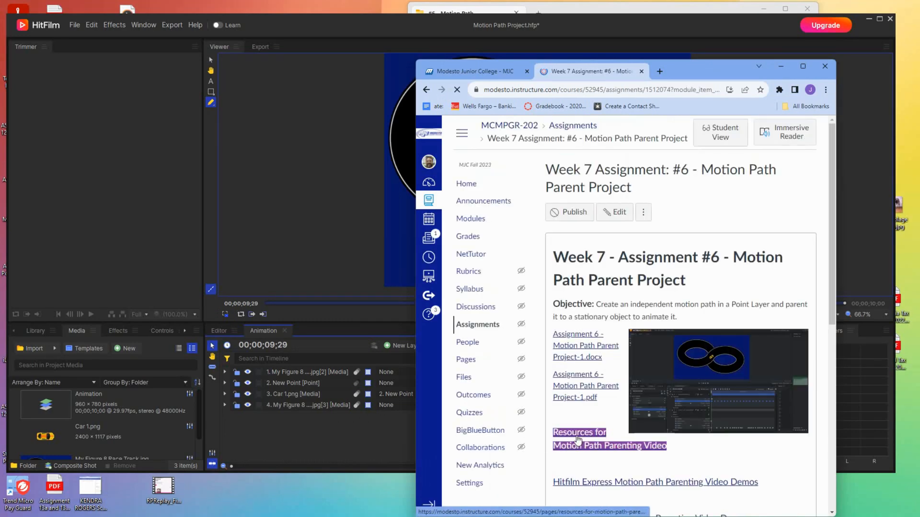
click(578, 439)
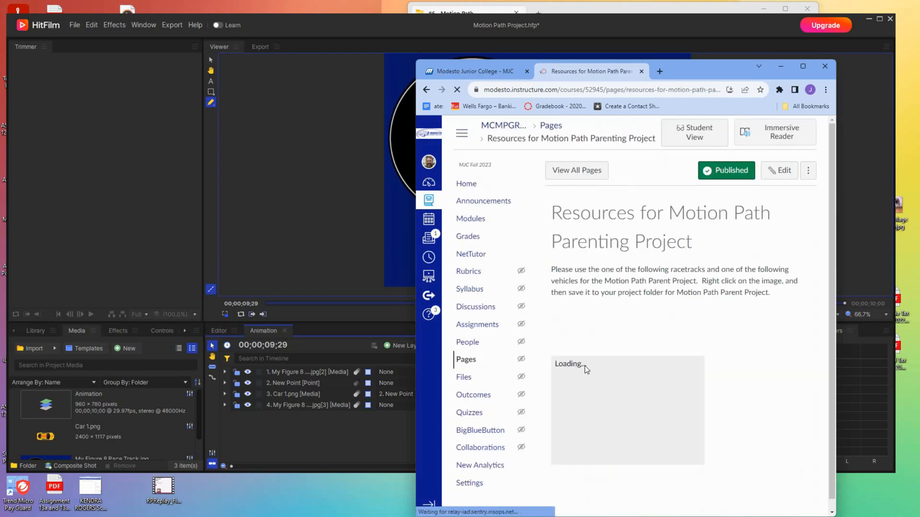
scroll(765, 283, down, 12)
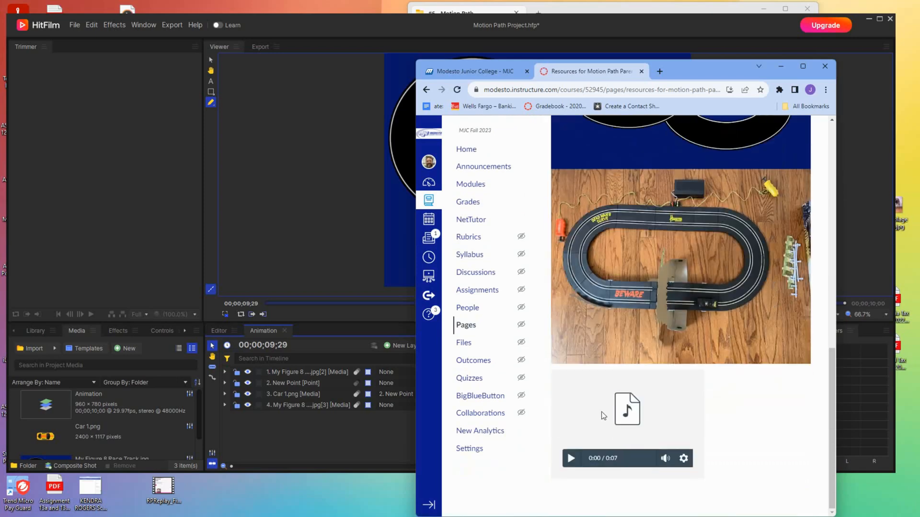
Move the HitFilm window down out of the way and preview the audio clip on the resources page.
drag(373, 38, 381, 516)
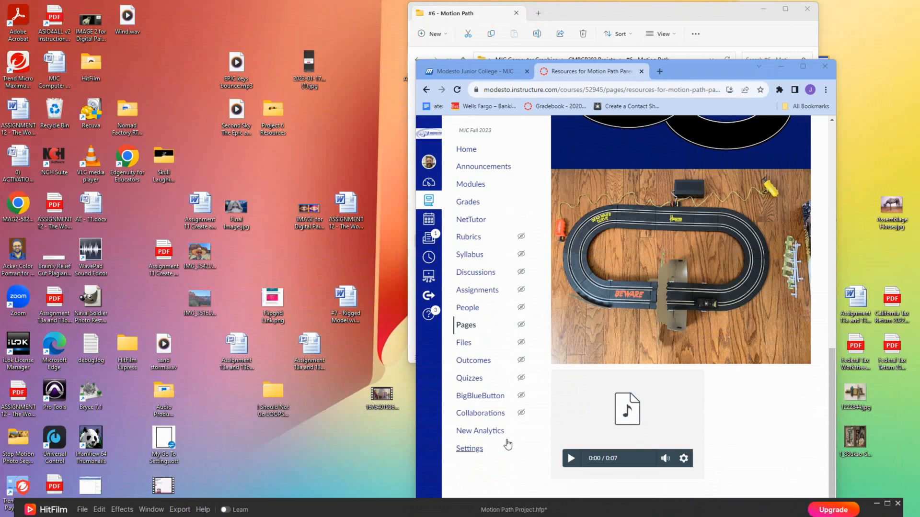
right_click(628, 408)
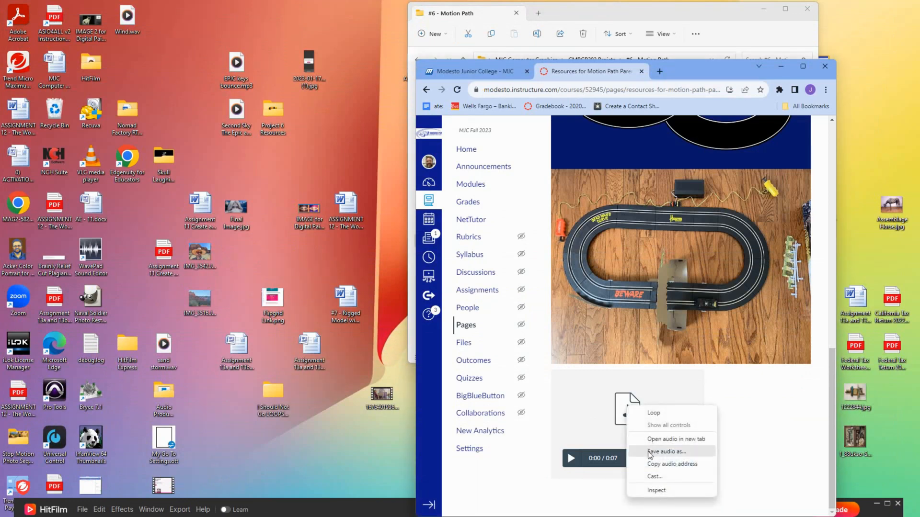
click(620, 406)
right_click(620, 406)
click(622, 407)
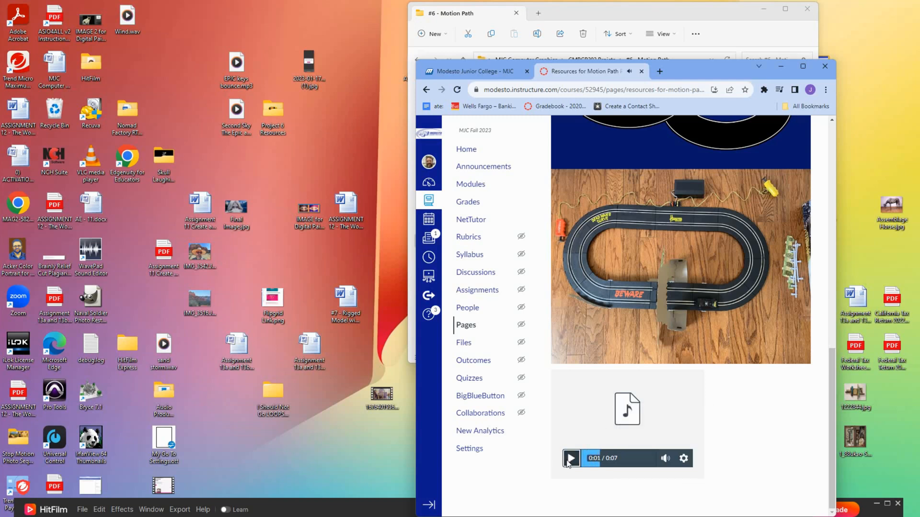
Save the audio clip as Racing Sound, in M4A format, in the Project 6 Resources folder on the desktop.
right_click(634, 410)
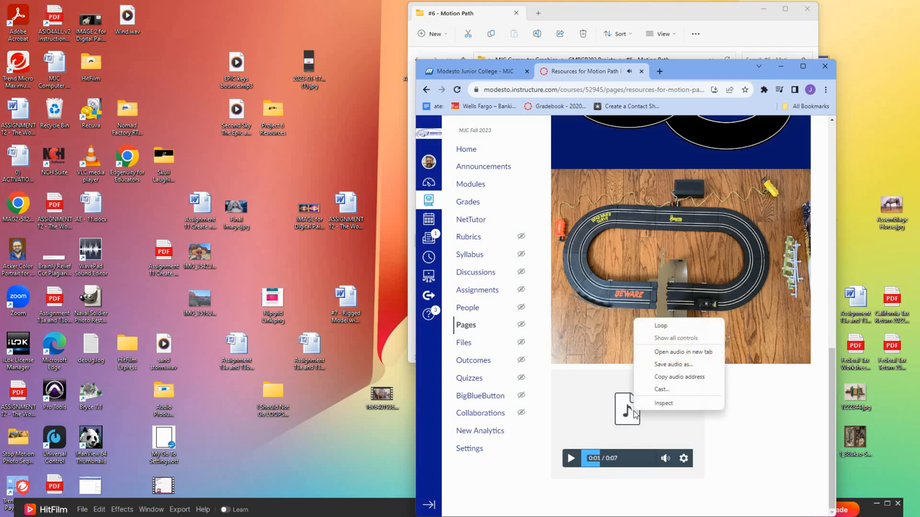
click(673, 367)
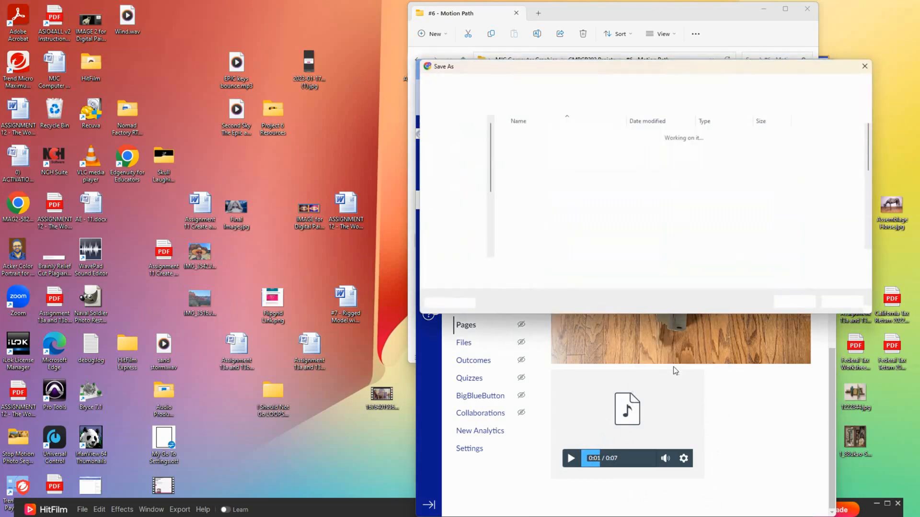
text(Racing Sound)
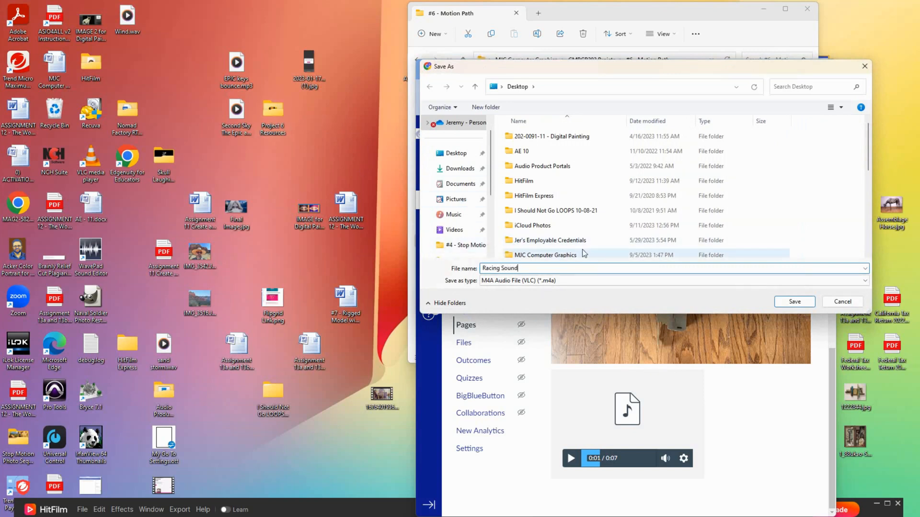
click(469, 155)
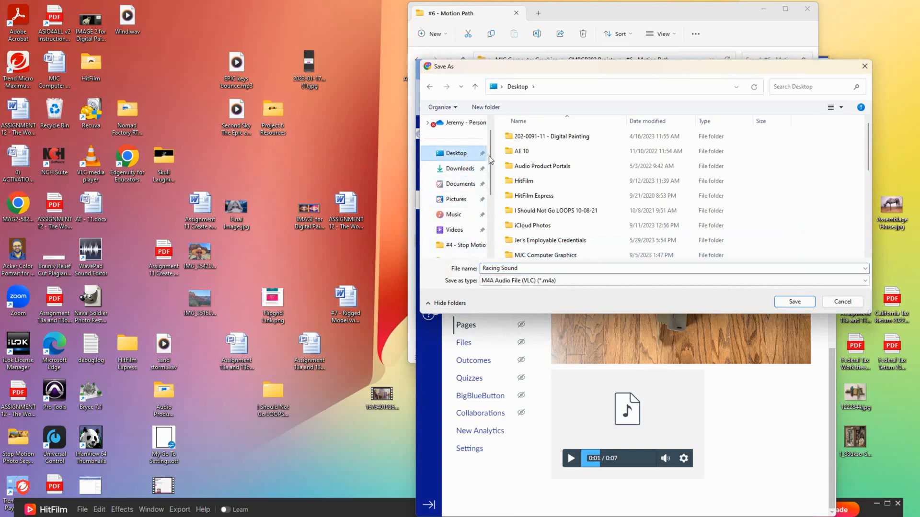
scroll(589, 194, down, 3)
scroll(590, 194, down, 2)
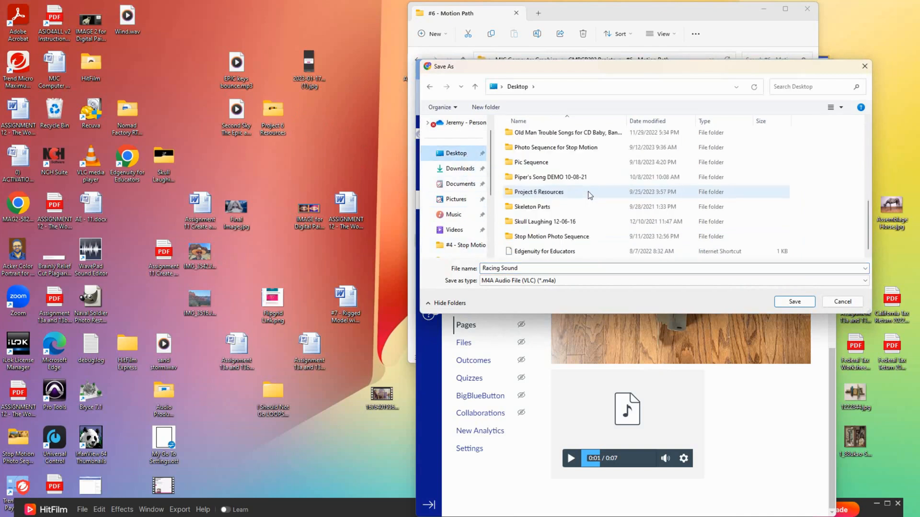
click(584, 192)
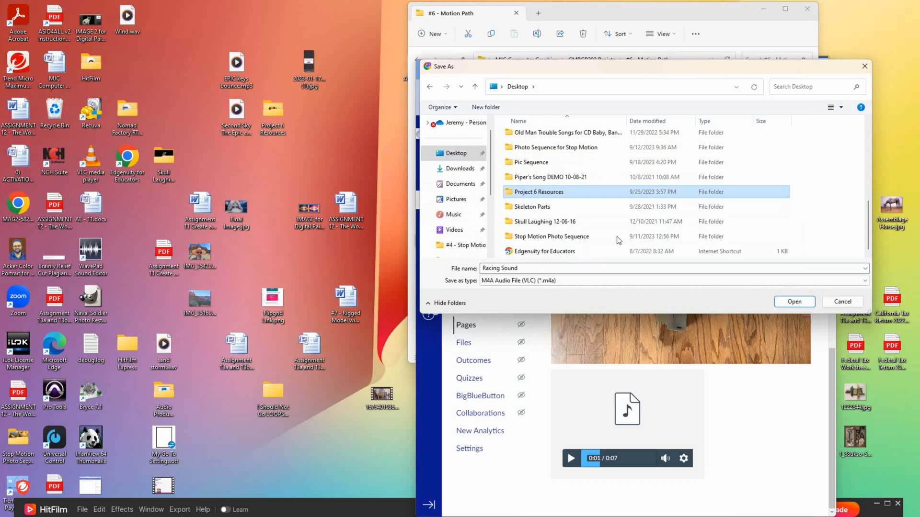
click(806, 303)
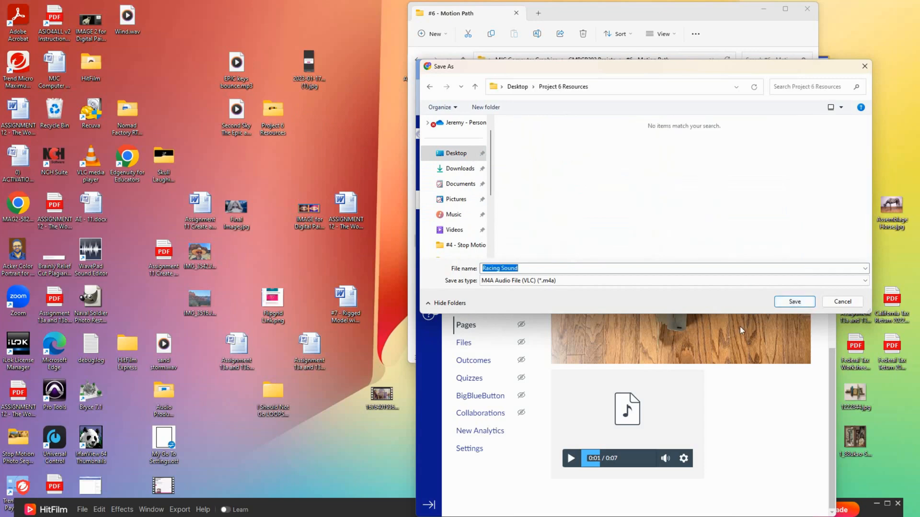
click(796, 302)
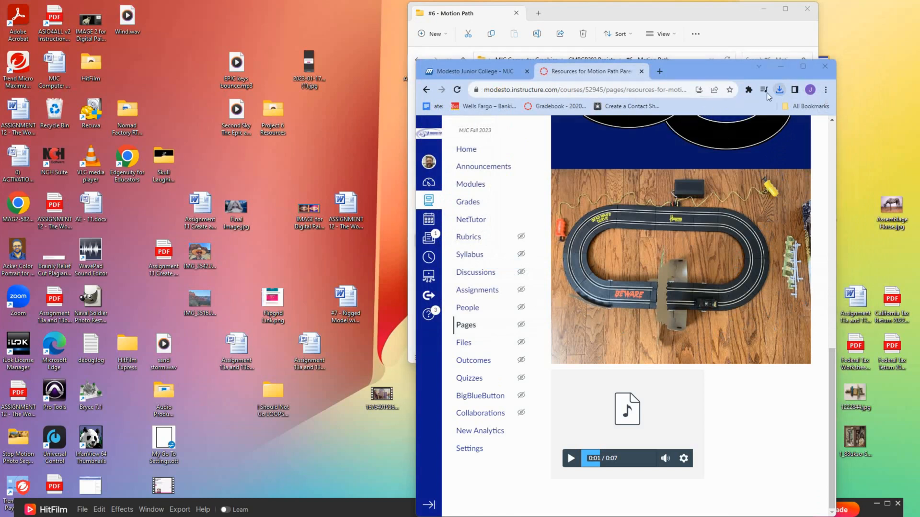
Try to copy the downloaded Racing Sound.m4a into the desktop's Project 6 Resources folder, skipping the duplicate file.
click(780, 90)
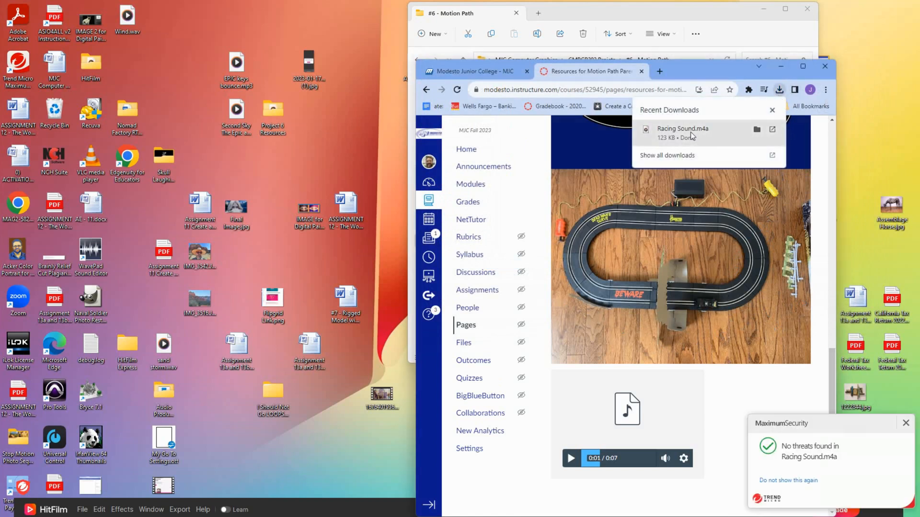
drag(683, 133, 277, 111)
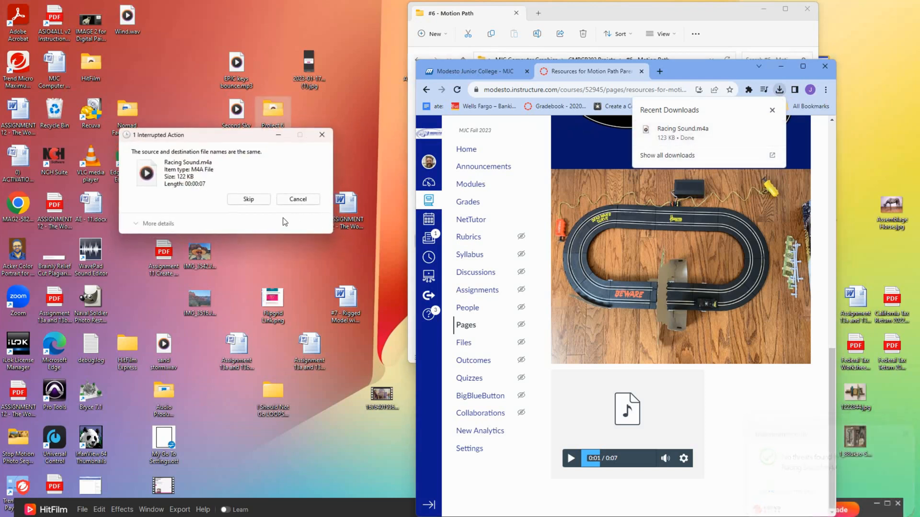
click(253, 201)
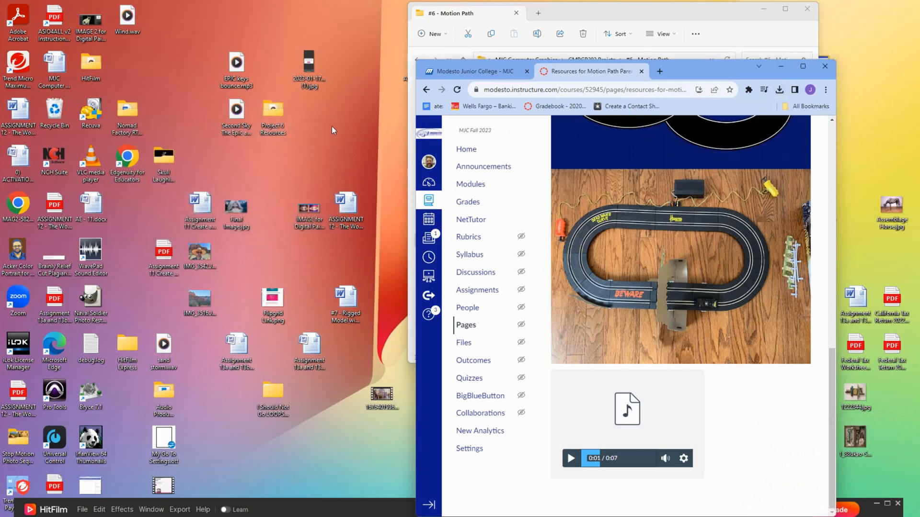
Minimize the browser and the #6 - Motion Path folder window, and bring the HitFilm window back into full view.
click(781, 67)
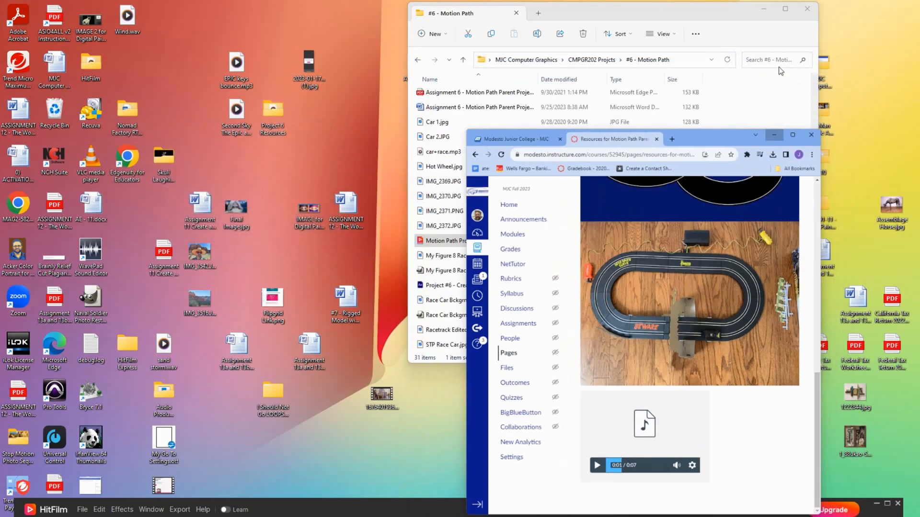
click(764, 10)
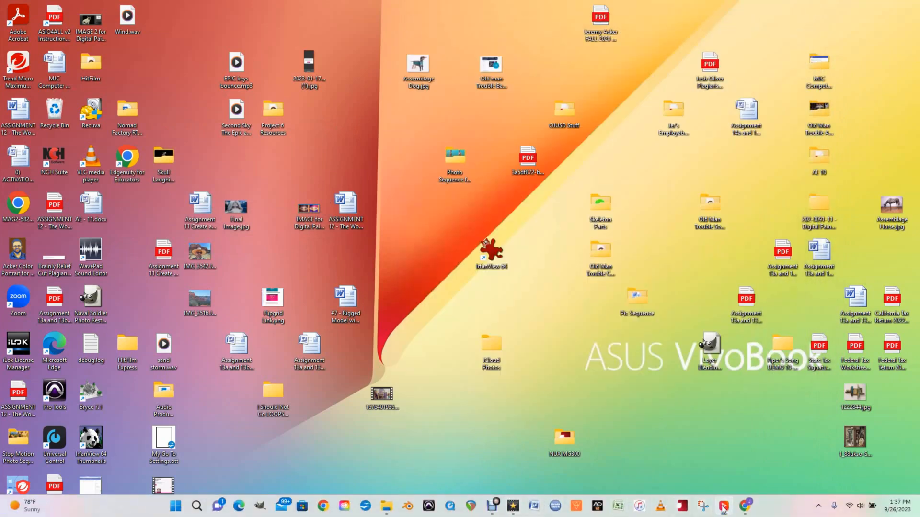
click(723, 508)
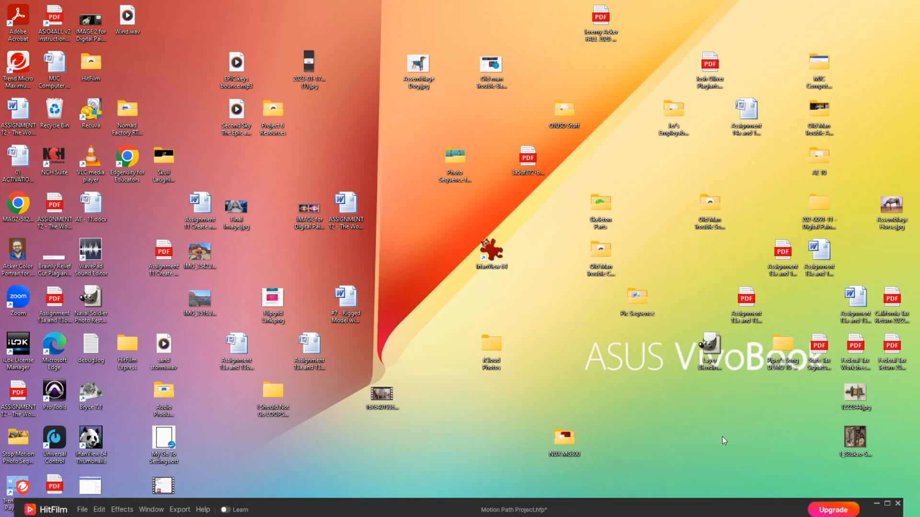
drag(757, 512, 788, 68)
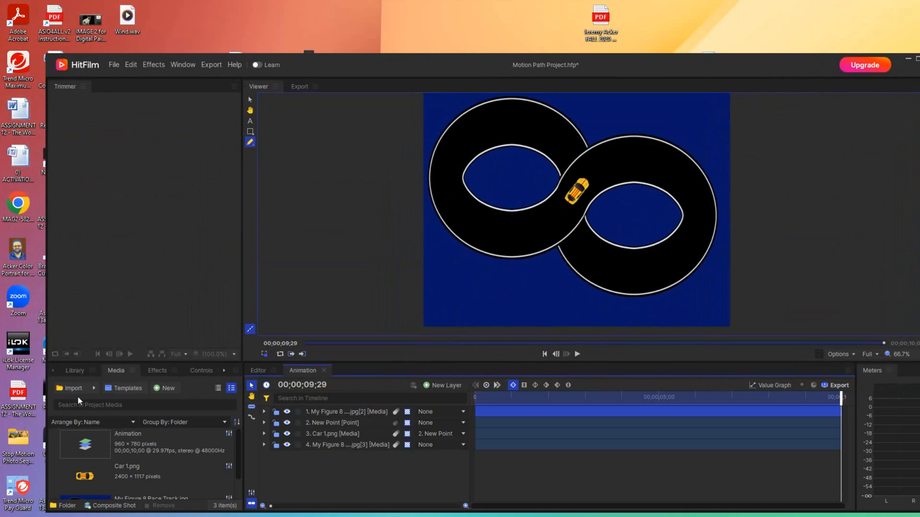
Import Racing Sound.m4a from the Project 6 Resources folder into the project media.
click(93, 389)
click(101, 401)
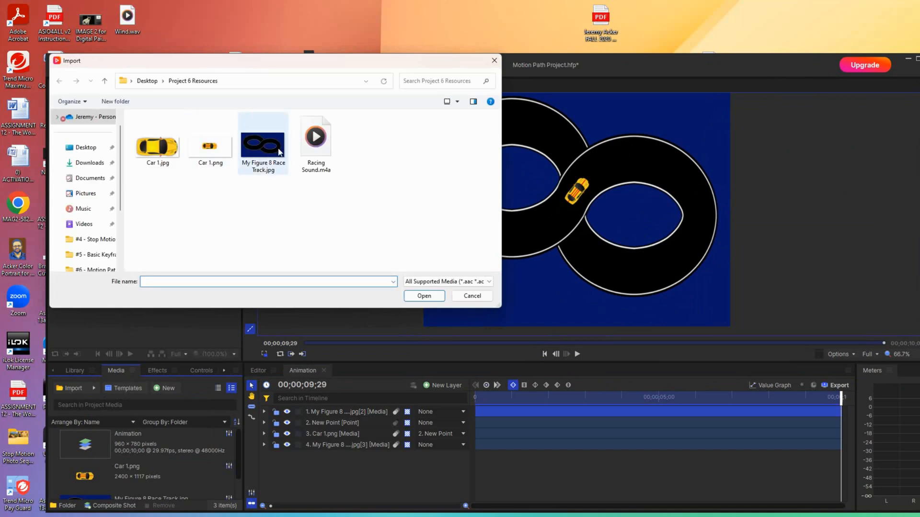
click(315, 144)
click(421, 295)
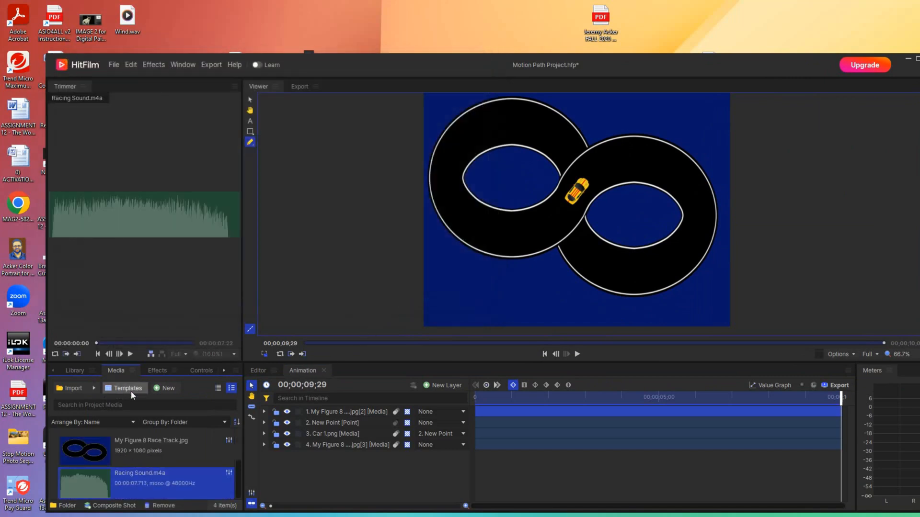
Try to add Racing Sound.m4a beneath the layers of the Animation composite shot, and return the playhead to the first frame.
drag(108, 482, 277, 473)
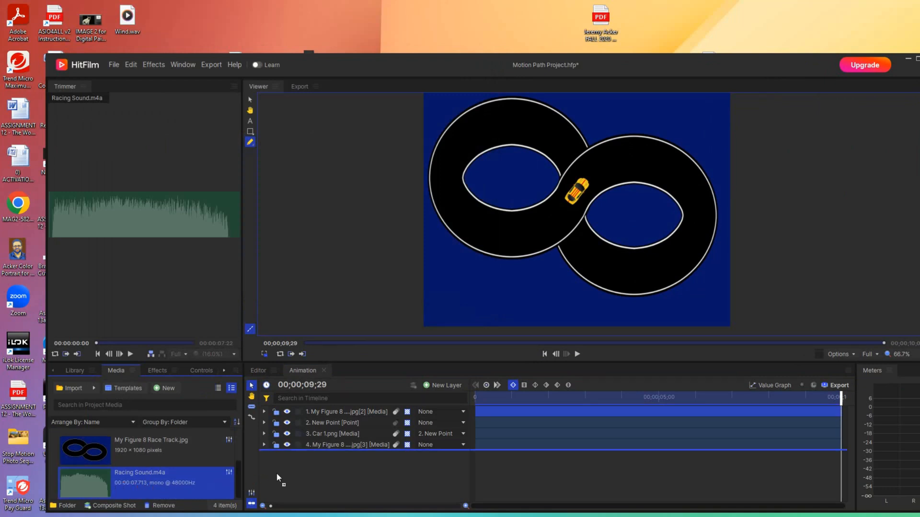
drag(433, 466, 489, 470)
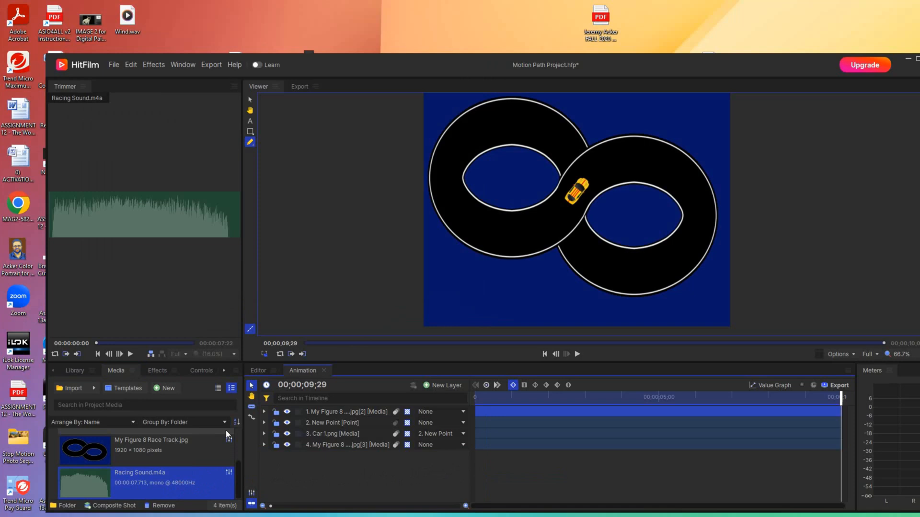
drag(841, 410, 444, 412)
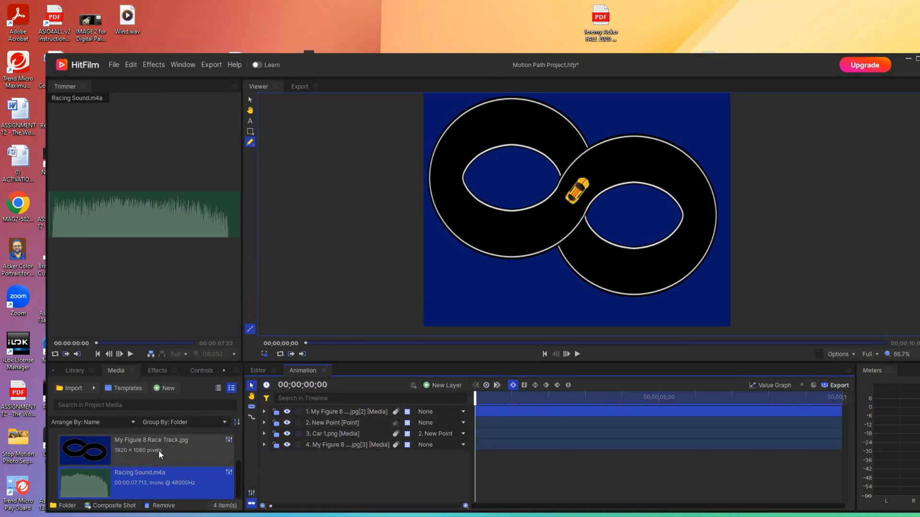
Place the Animation composite shot at the start of the Video 1 track in the Editor timeline.
drag(233, 473, 240, 427)
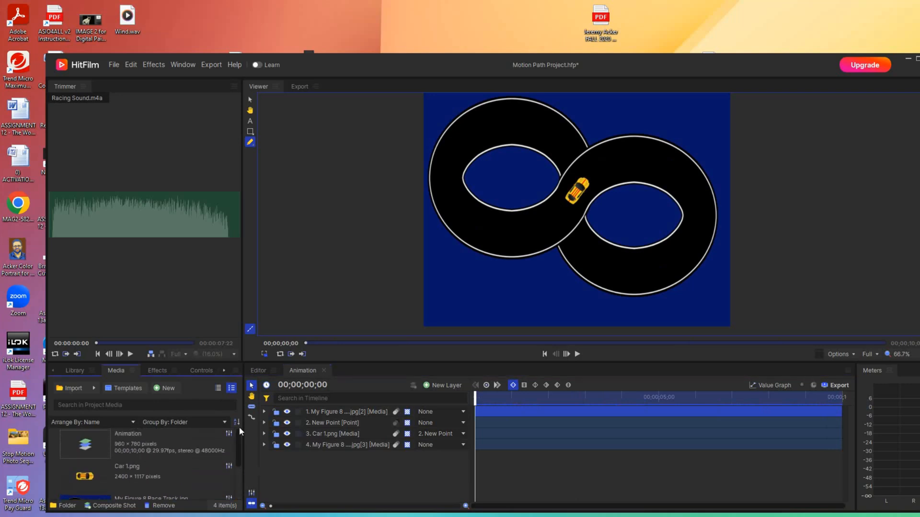
click(258, 370)
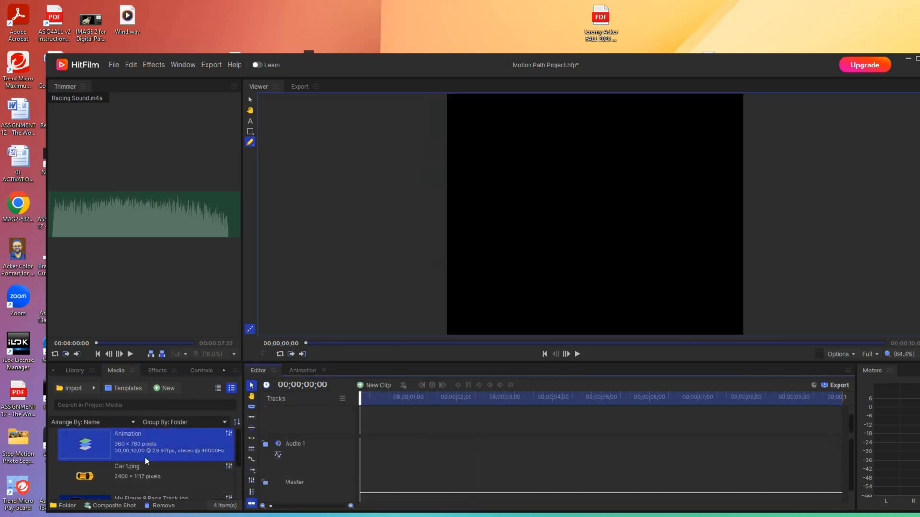
drag(135, 442, 358, 420)
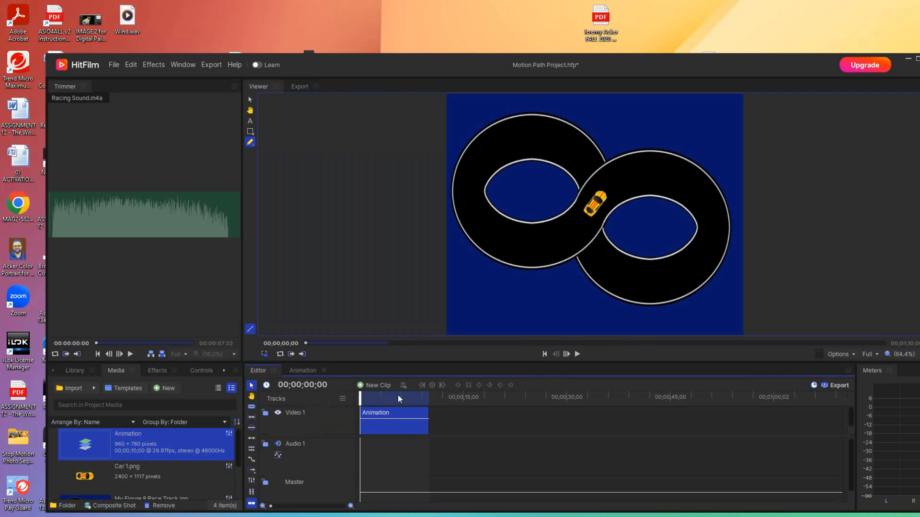
Place Racing Sound.m4a at the start of the Audio 1 track, rate-stretch it to the end of the Animation clip, and play the timeline.
drag(239, 450, 245, 477)
drag(174, 476, 361, 450)
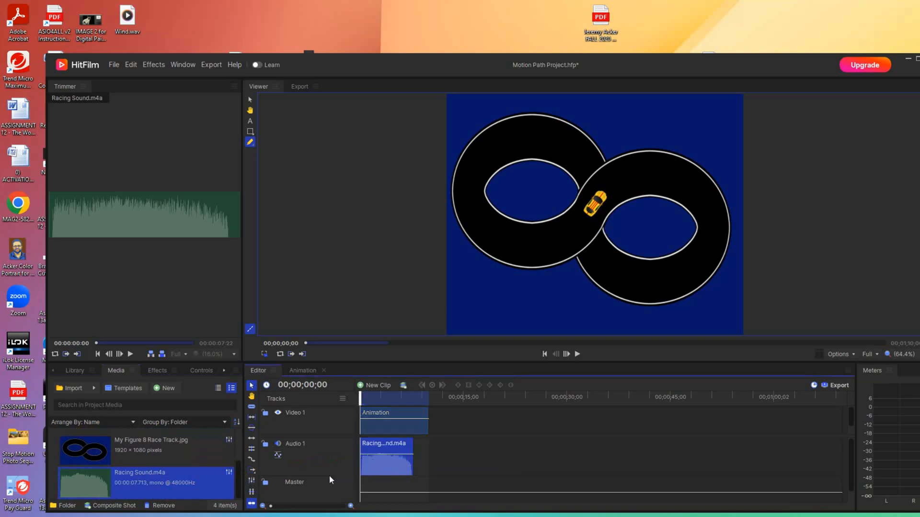
click(253, 458)
mouse_move(416, 451)
mouse_down()
mouse_move(544, 452)
mouse_move(429, 451)
mouse_up()
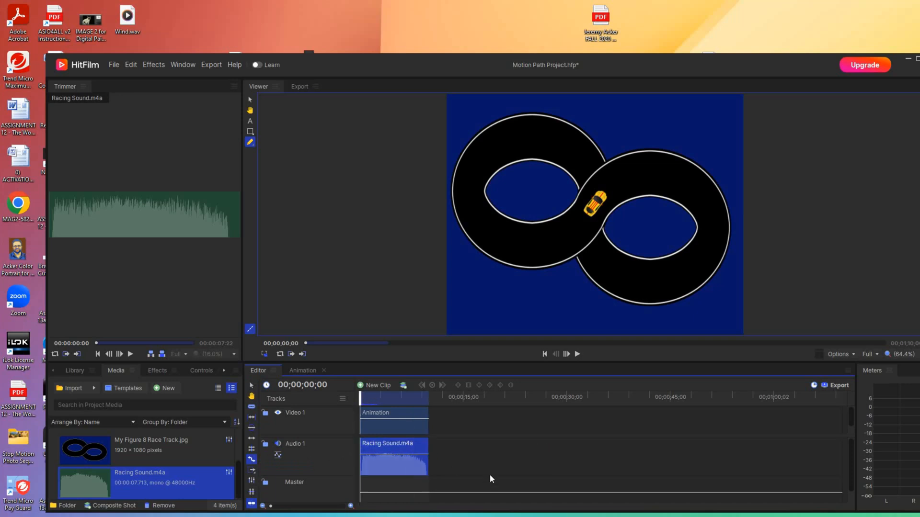
key(space)
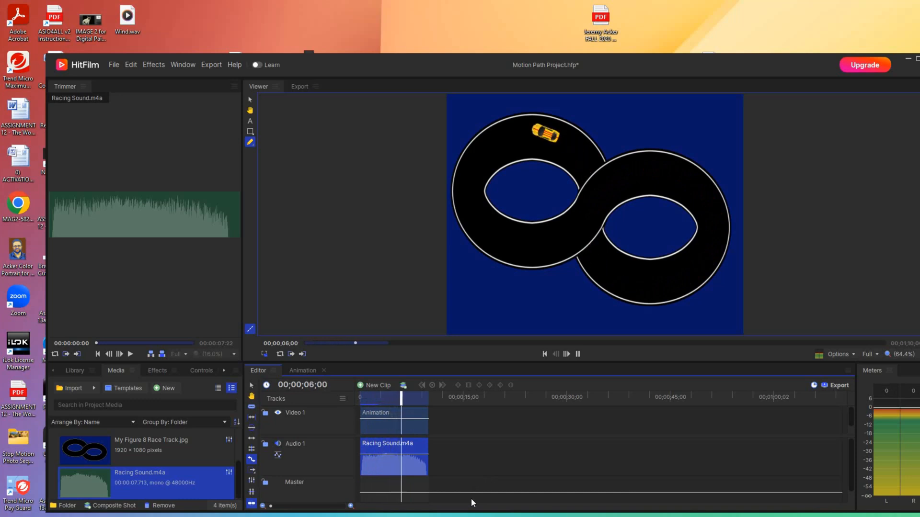
mouse_move(492, 506)
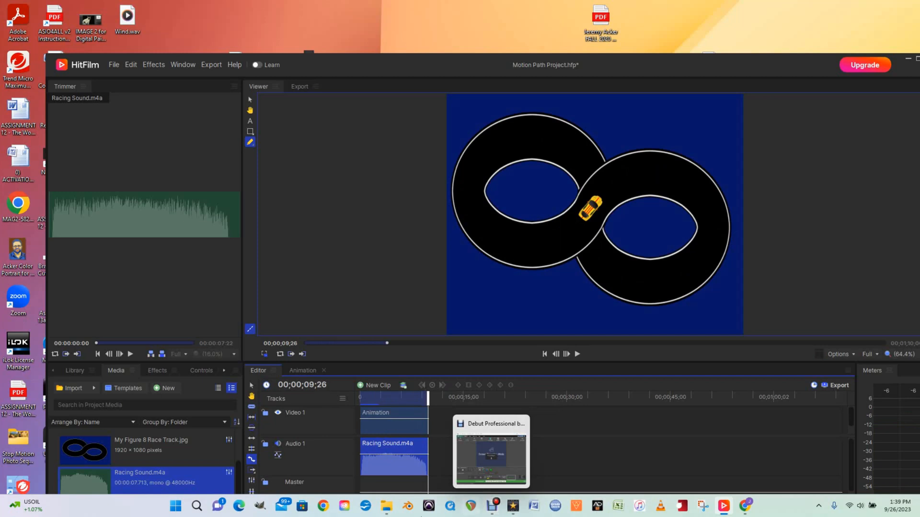
Review the Animation composite shot's layers, examining the New Point layer's transform keyframes and the Car 1.png layer's parent.
click(301, 373)
click(274, 423)
click(264, 412)
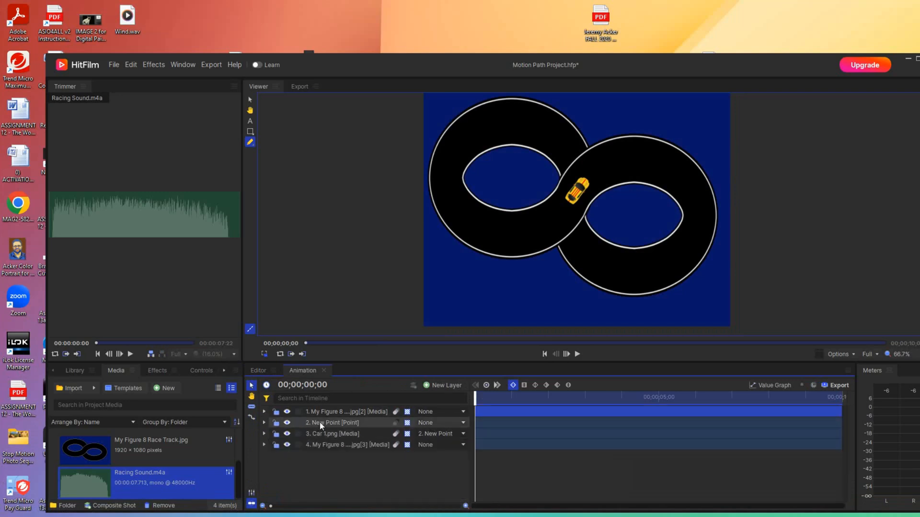
click(320, 421)
click(264, 423)
click(264, 424)
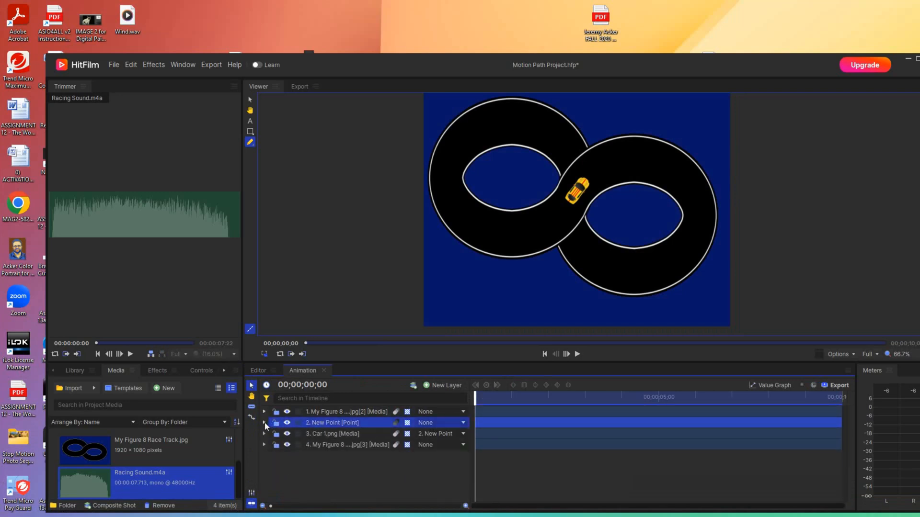
click(329, 434)
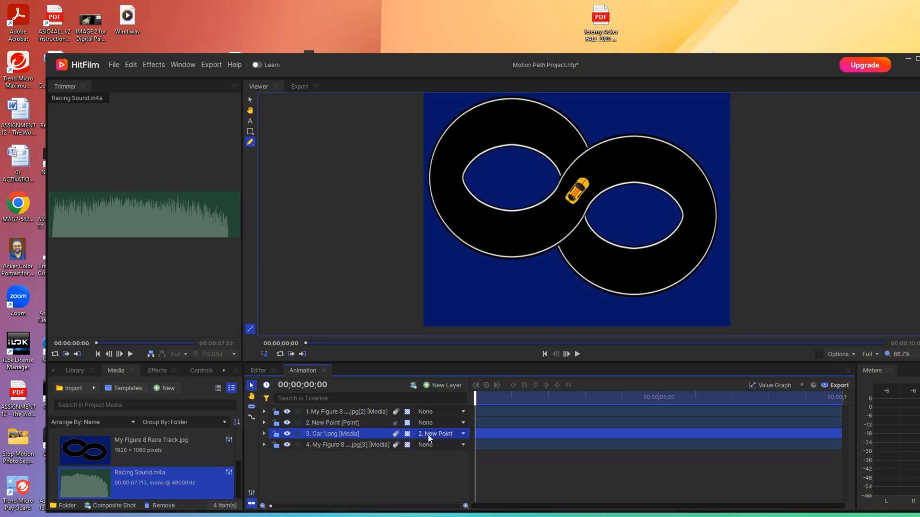
click(263, 424)
click(325, 423)
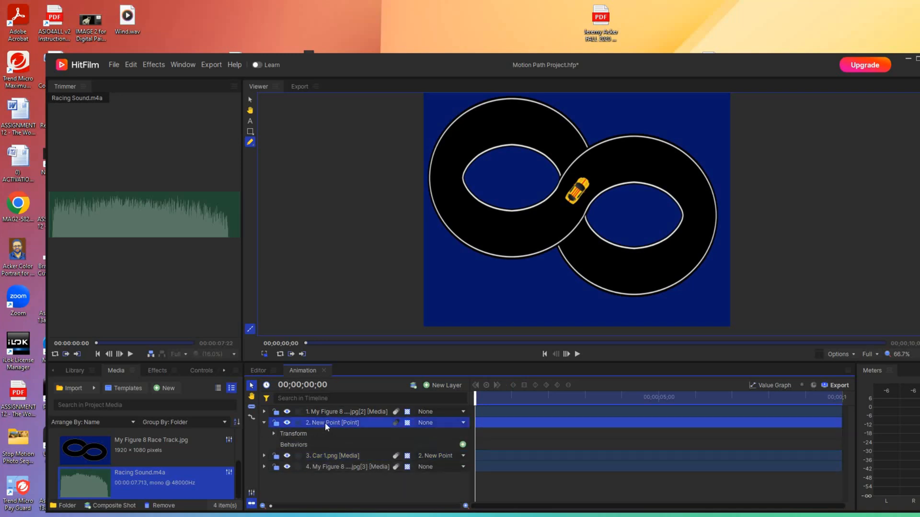
click(274, 433)
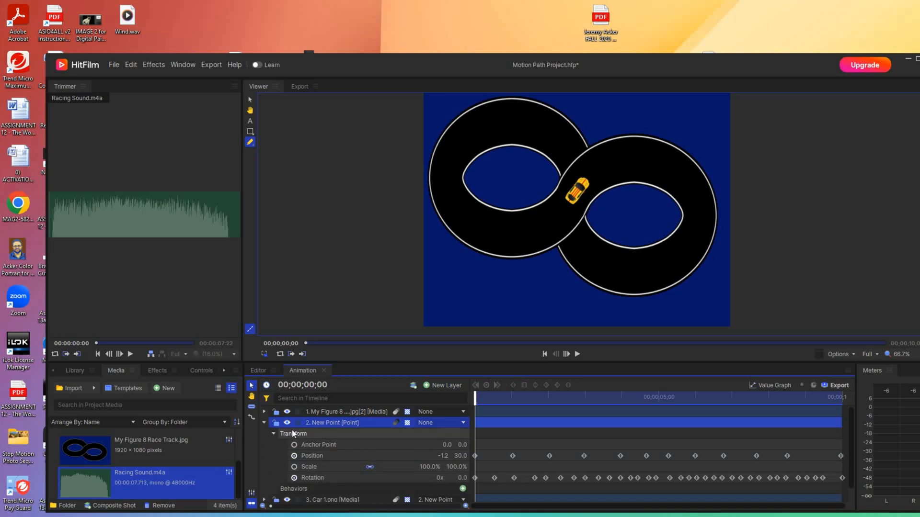
click(264, 423)
click(335, 434)
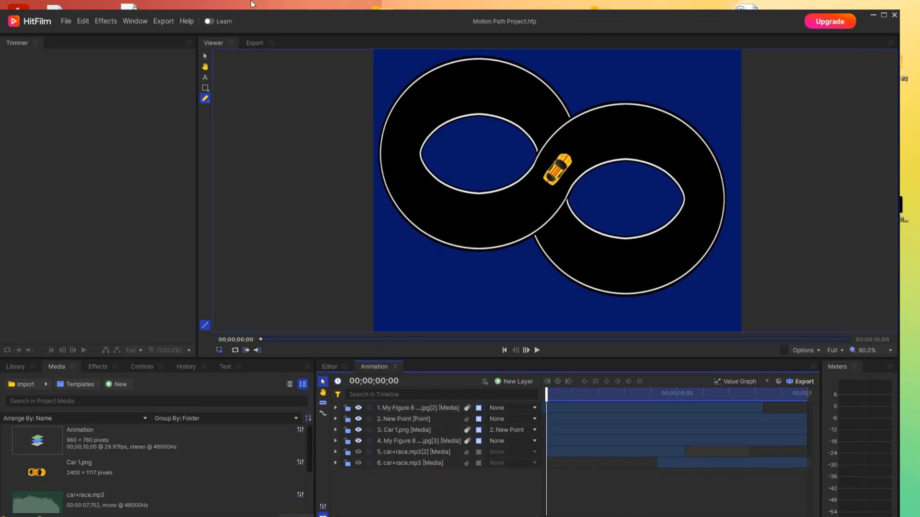
Save the Motion Path Project and close HitFilm.
click(71, 23)
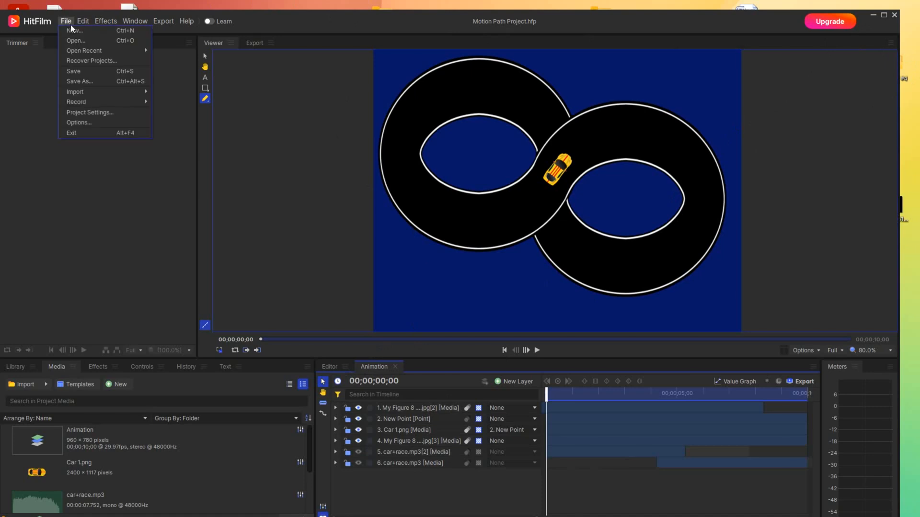
click(79, 69)
click(894, 14)
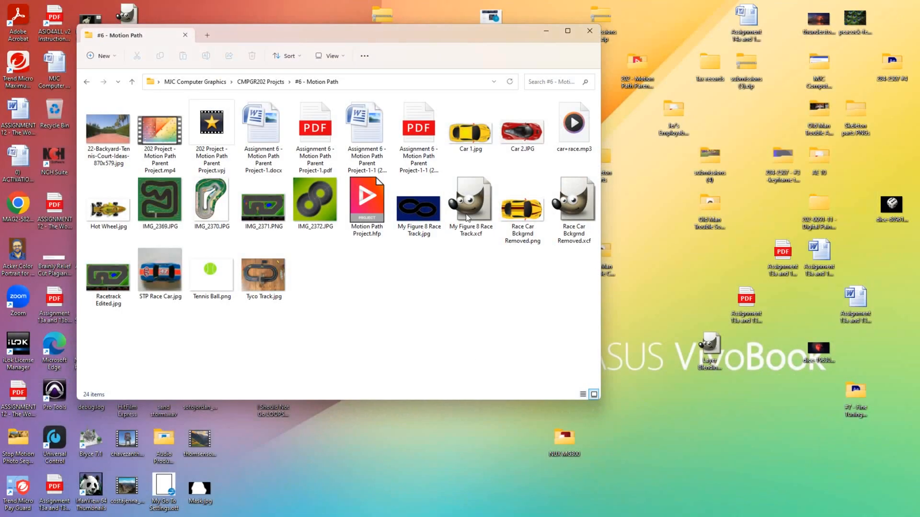
Move the #6 - Motion Path window aside and create a desktop folder named 6-Your Last Name.
drag(462, 31, 415, 21)
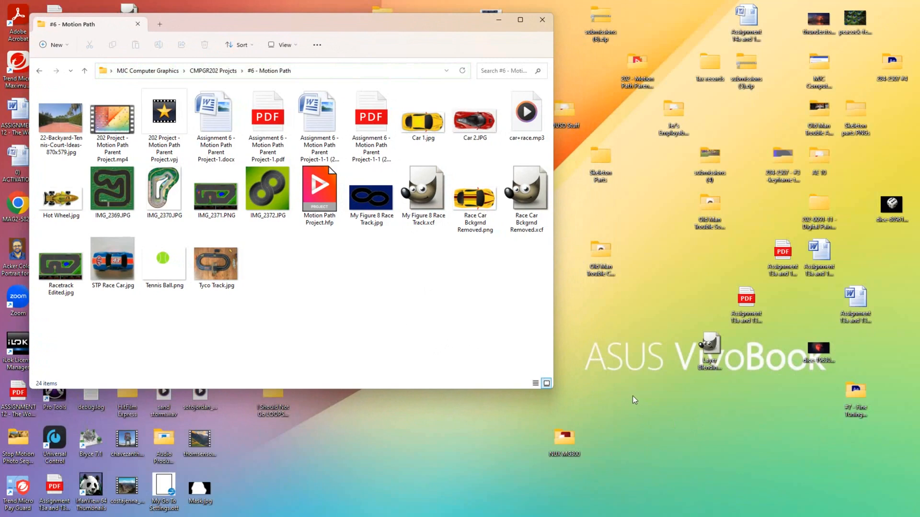
right_click(617, 381)
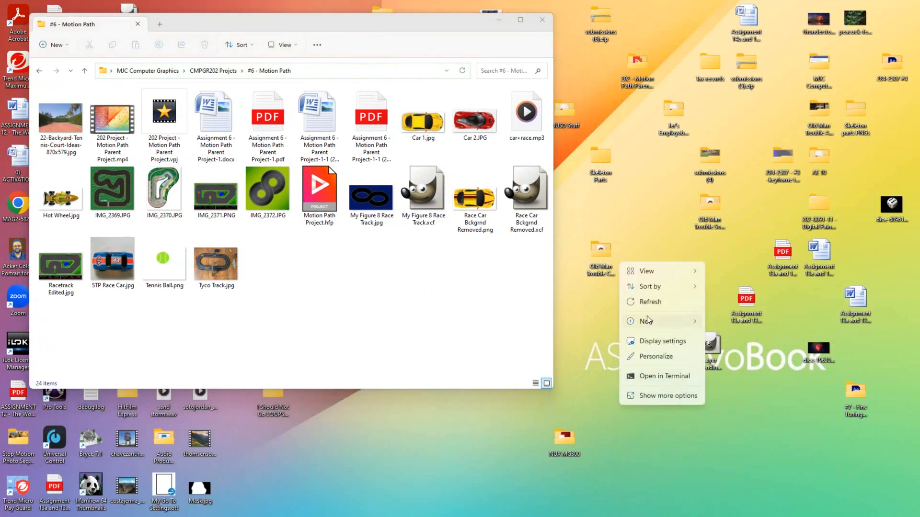
mouse_move(648, 319)
click(730, 324)
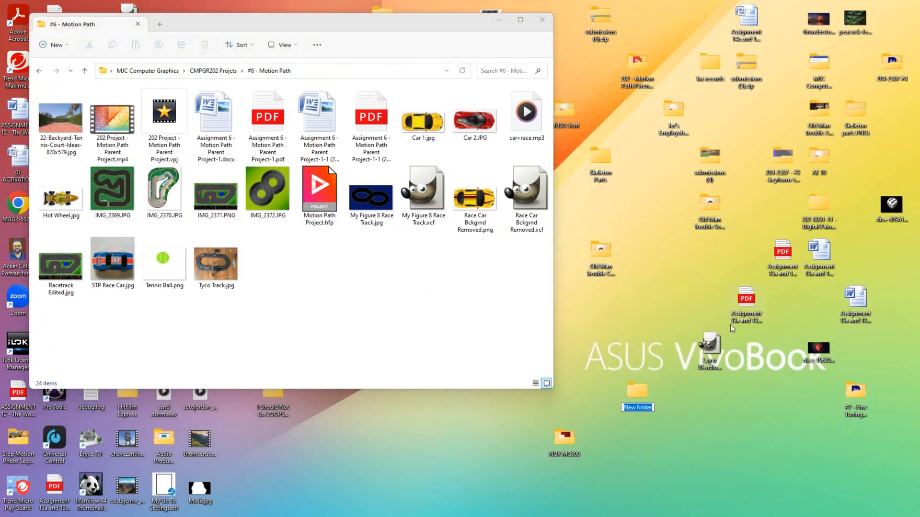
text(6-Your Last Name)
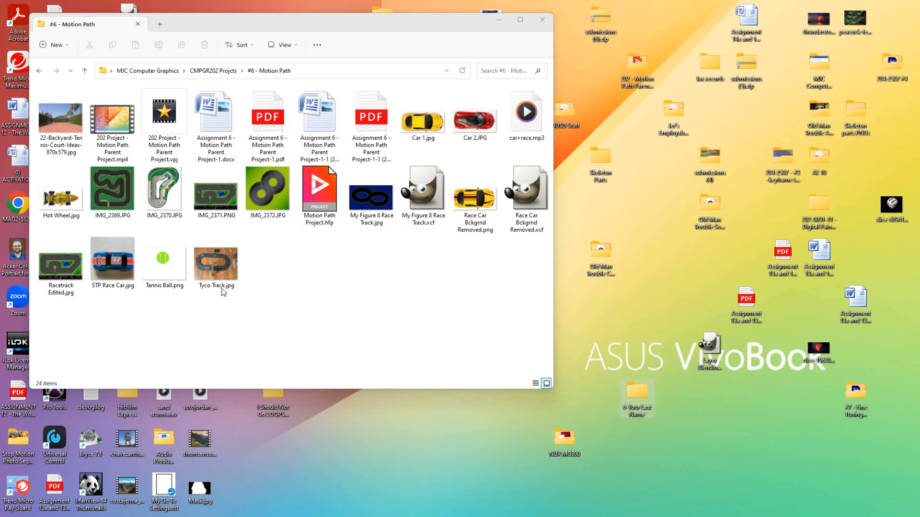
Try moving Motion Path Project.hfp into the 6-Your Last Name folder, and undo the move.
drag(311, 203, 634, 401)
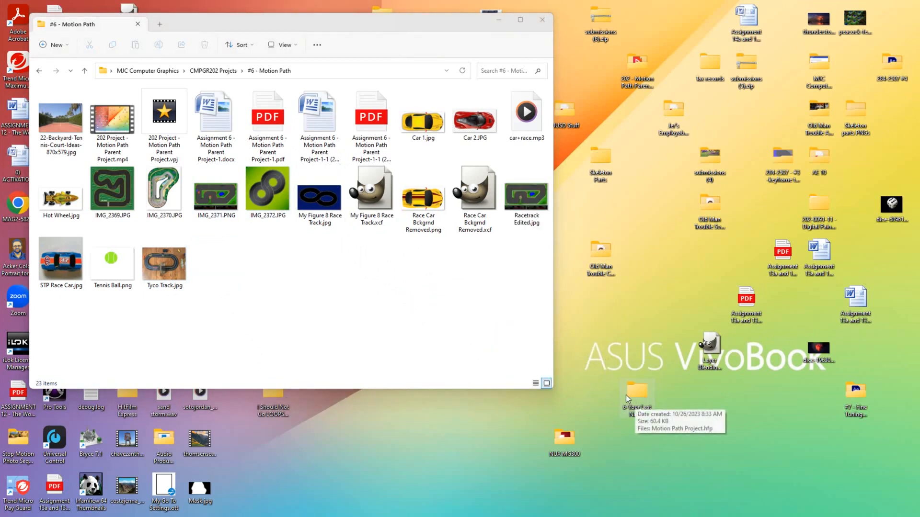
key(ctrl+z)
click(217, 269)
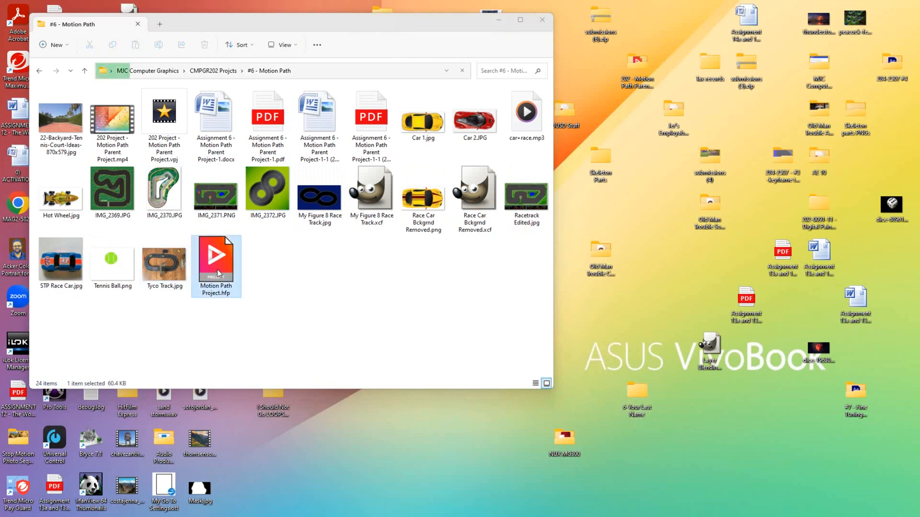
right_click(218, 271)
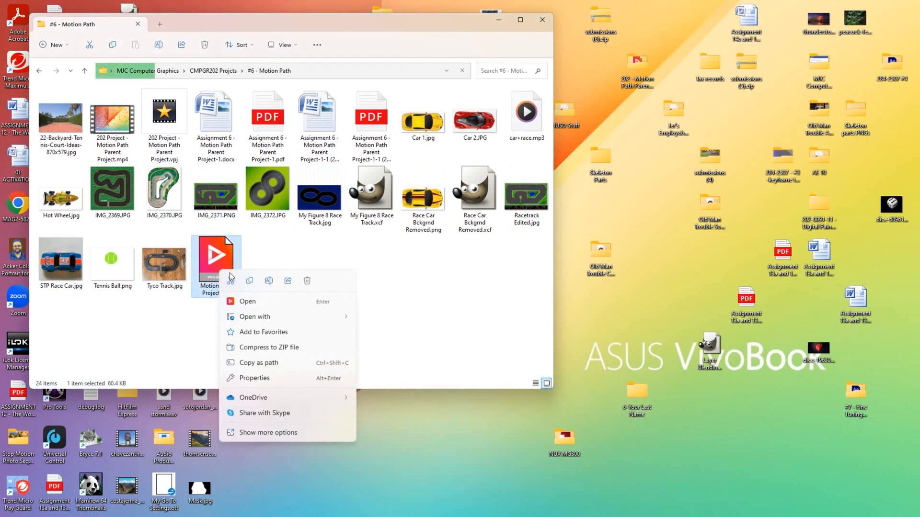
click(371, 287)
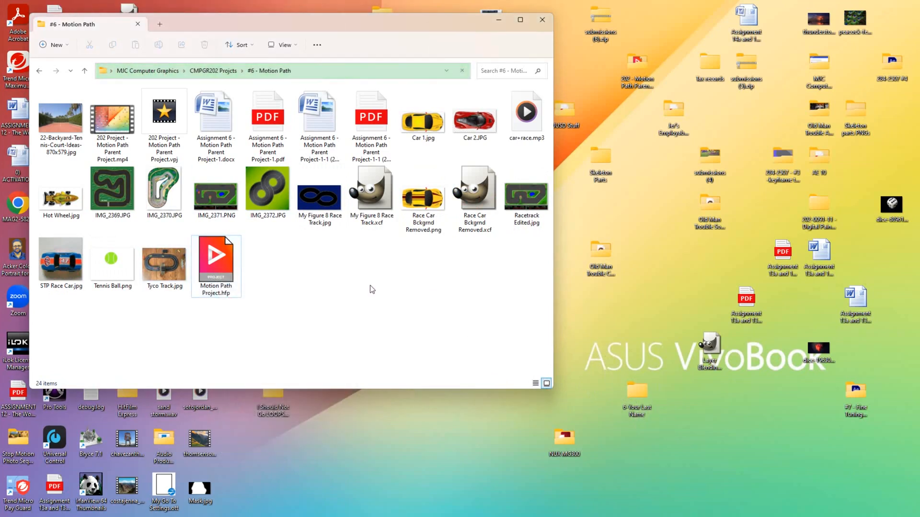
Copy Motion Path Project.hfp from the #6 - Motion Path folder into the 6-Your Last Name folder.
right_click(223, 265)
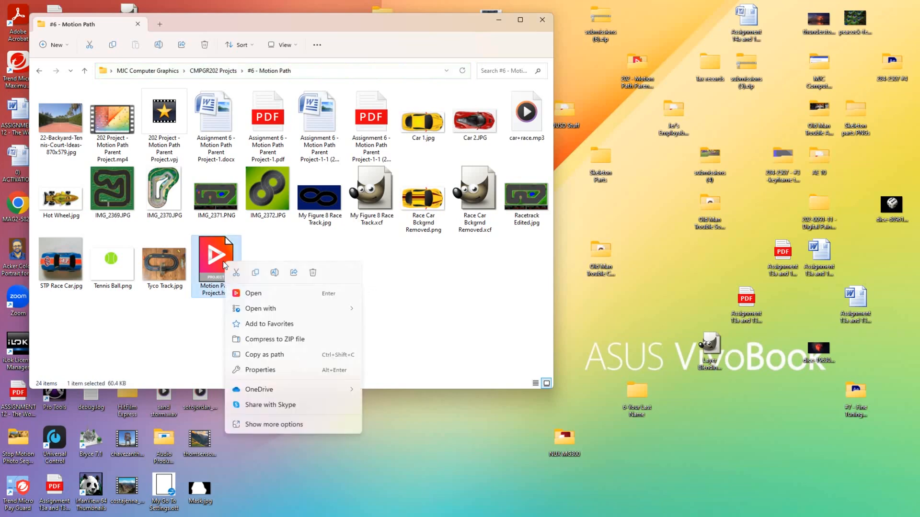
click(246, 424)
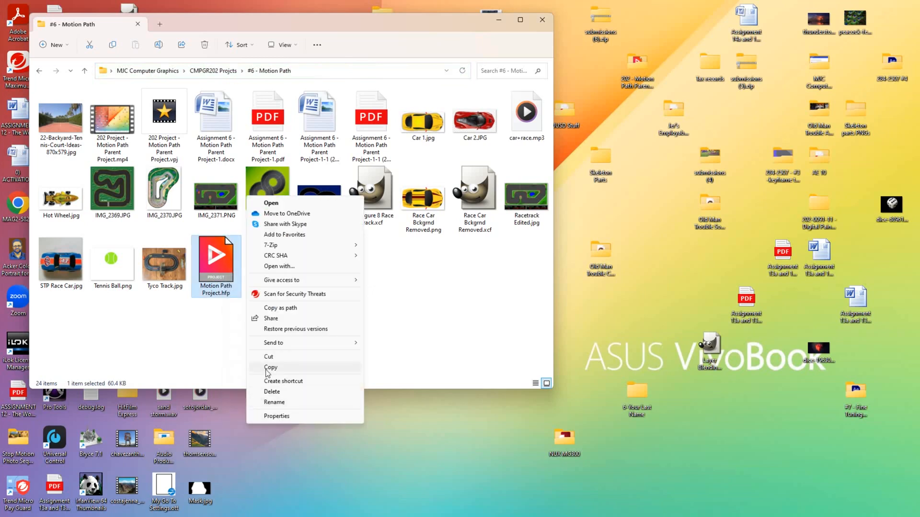
click(266, 369)
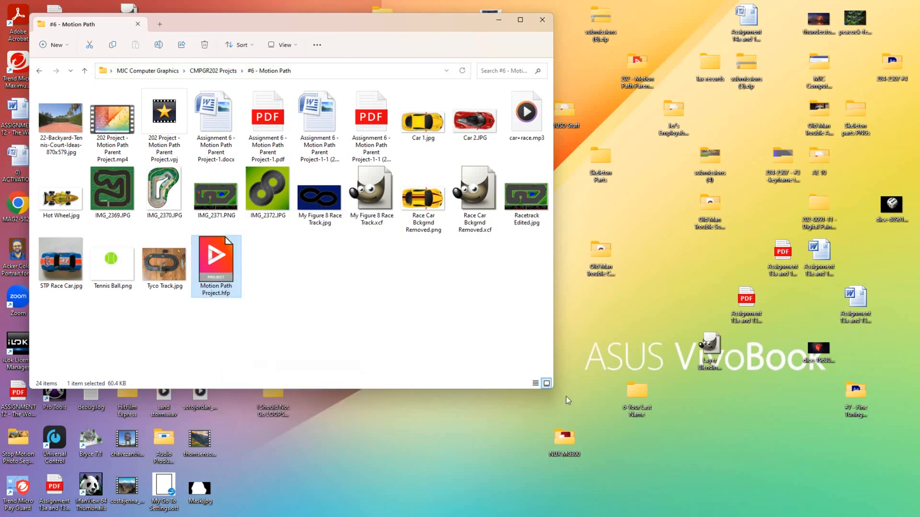
click(630, 389)
double_click(628, 390)
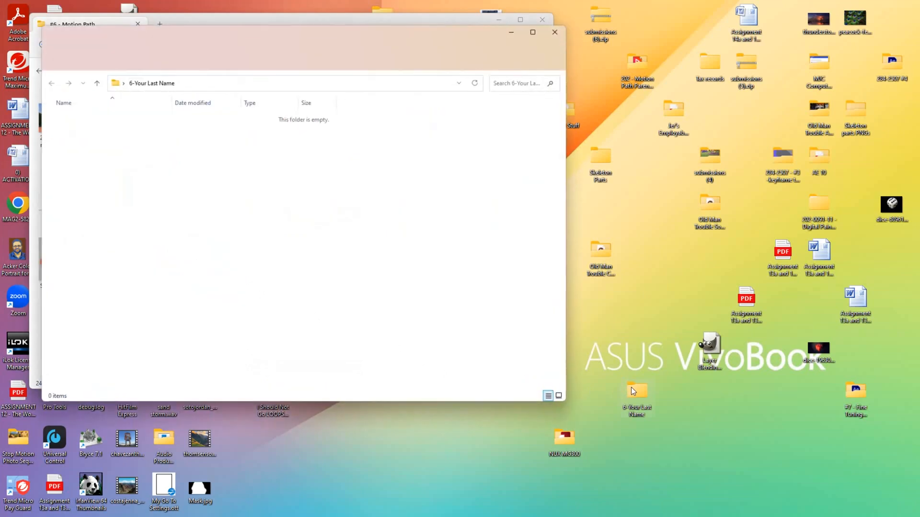
right_click(408, 228)
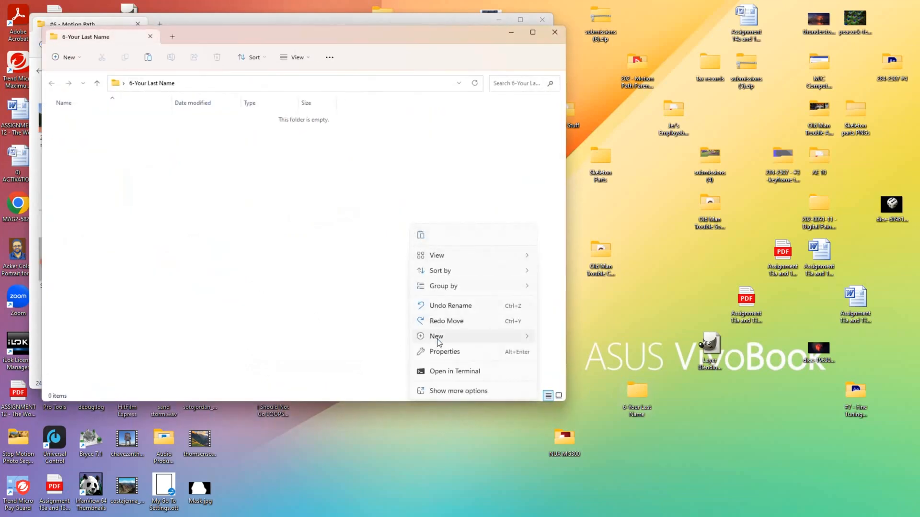
click(440, 390)
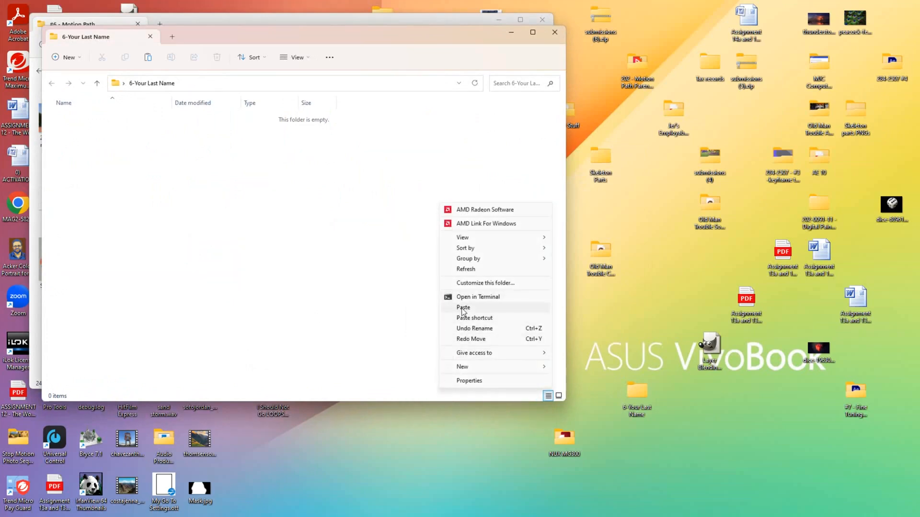
click(462, 307)
Move the 6-Your Last Name window clear of the source folder and copy My Figure 8 Race Track.jpg into it.
drag(313, 33, 726, 154)
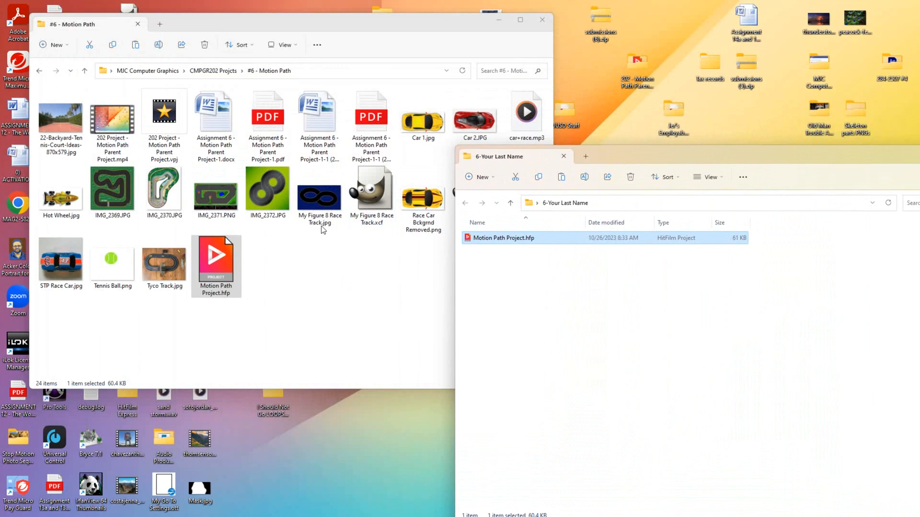
drag(316, 204, 306, 266)
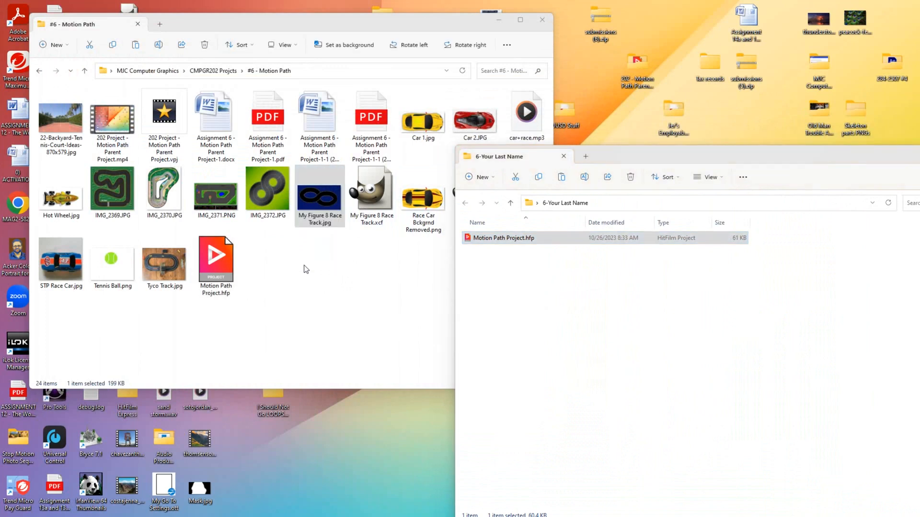
click(325, 206)
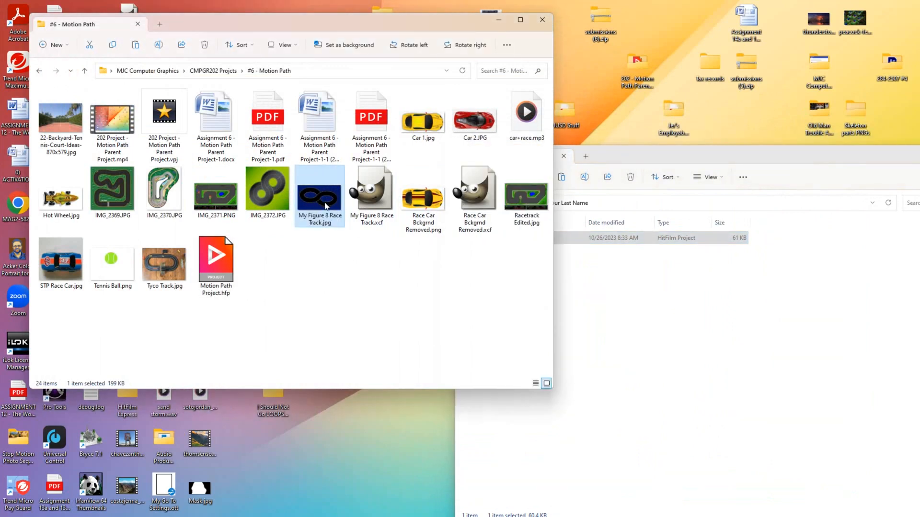
right_click(326, 206)
click(316, 235)
click(321, 216)
click(623, 326)
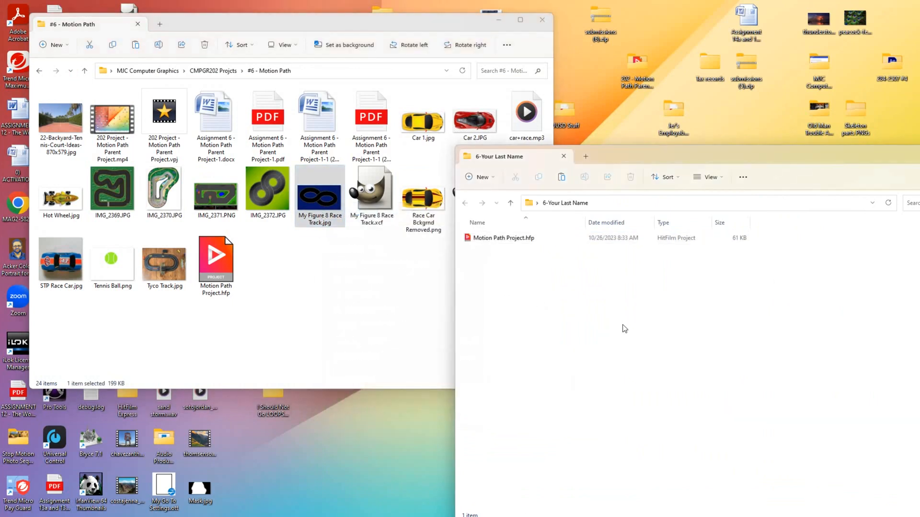
key(ctrl+v)
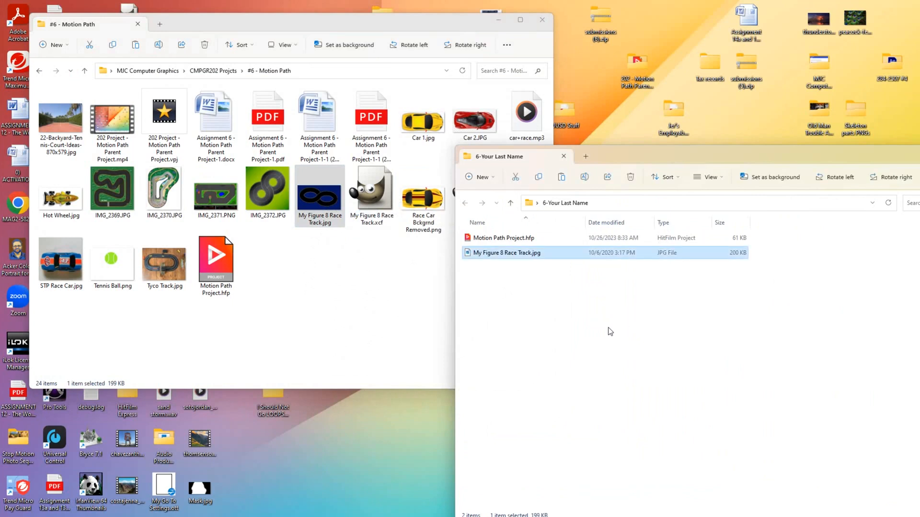
Copy Race Car Bckgrnd Removed.png from the #6 - Motion Path folder into the 6-Your Last Name folder.
click(383, 293)
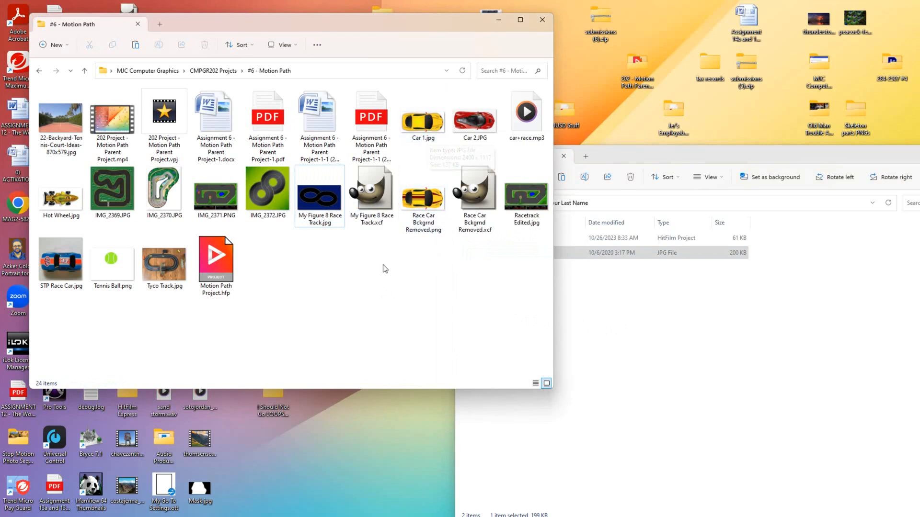
click(422, 127)
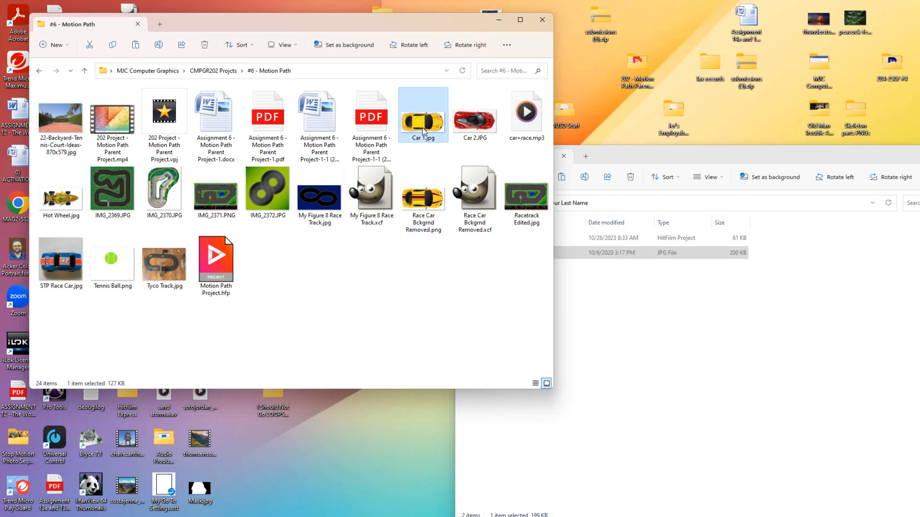
click(417, 209)
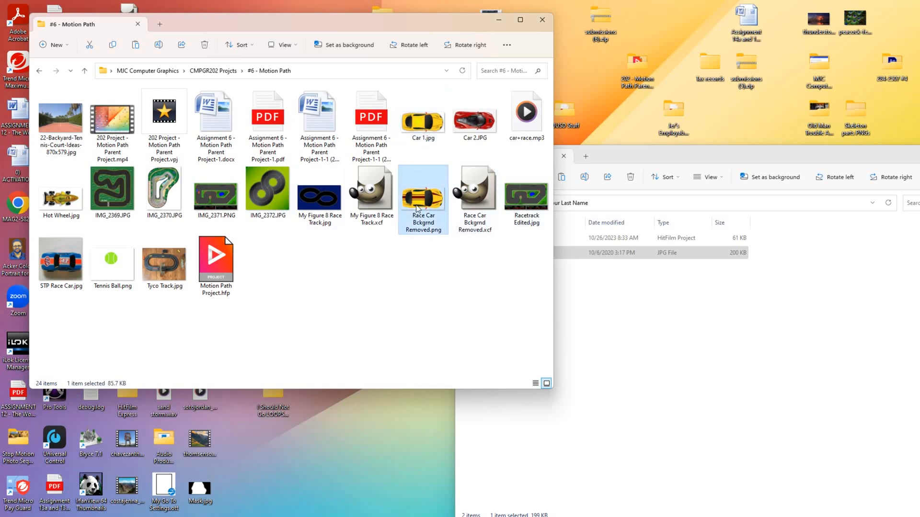
click(642, 339)
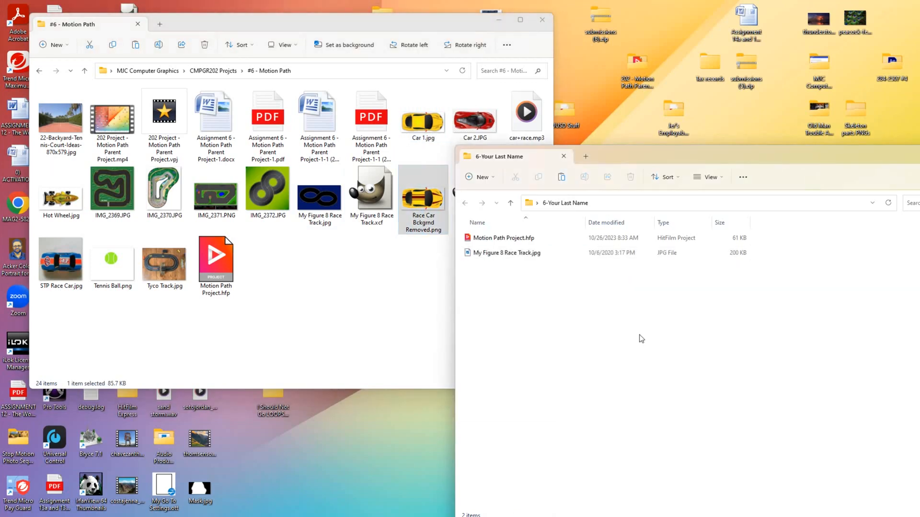
key(ctrl+v)
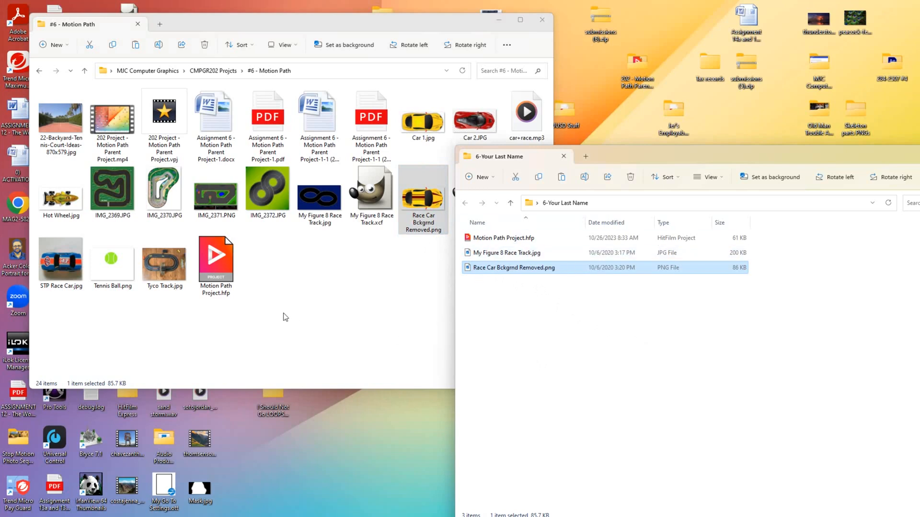
Copy the car+race.mp3 sound file from the #6 - Motion Path folder into the 6-Your Last Name folder.
click(530, 136)
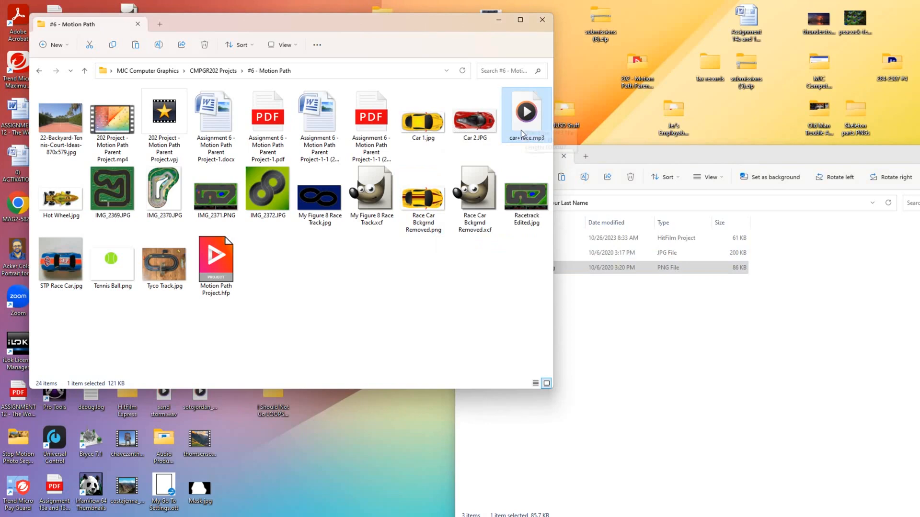
click(634, 353)
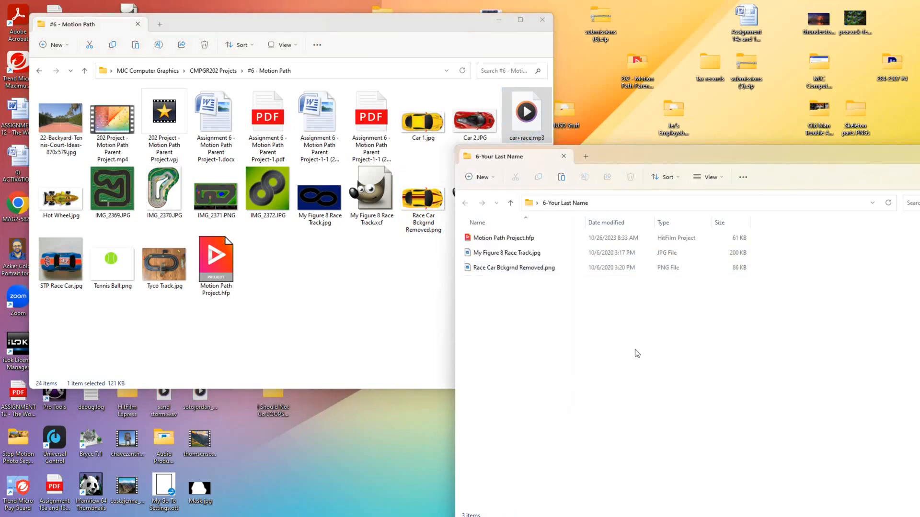
key(ctrl+v)
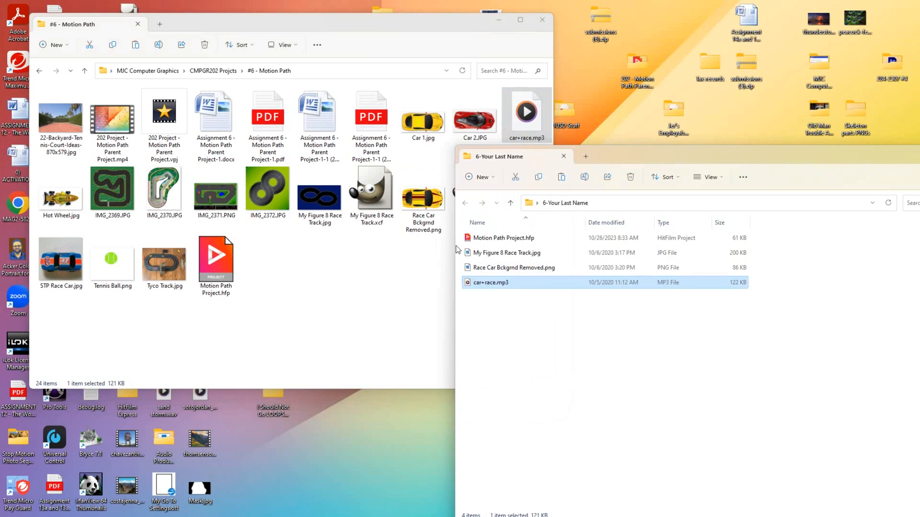
Close both folder windows, then reopen the 6-Your Last Name folder to check its contents and close it.
click(541, 20)
drag(677, 158, 273, 82)
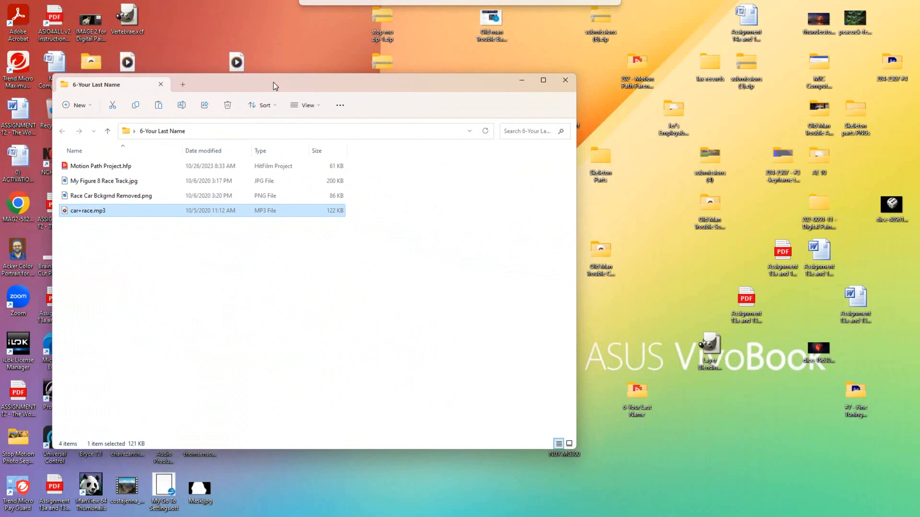
click(566, 81)
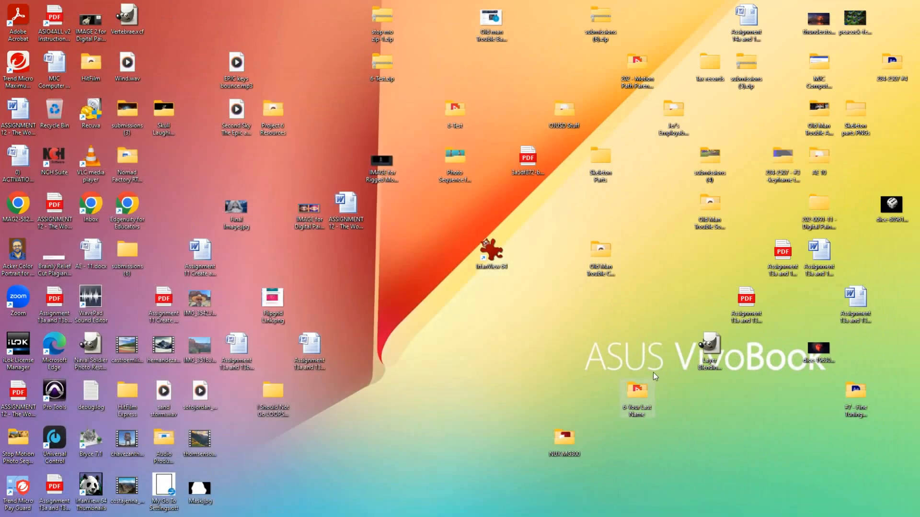
double_click(635, 395)
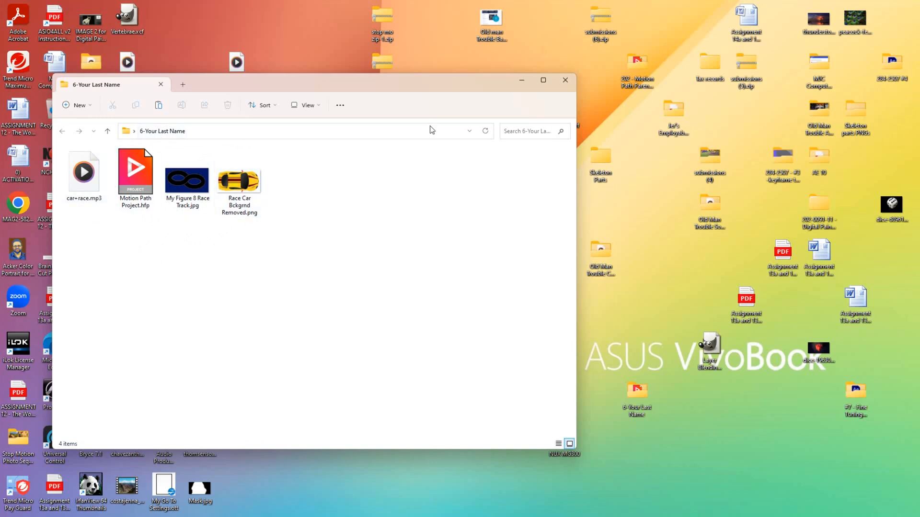
click(566, 83)
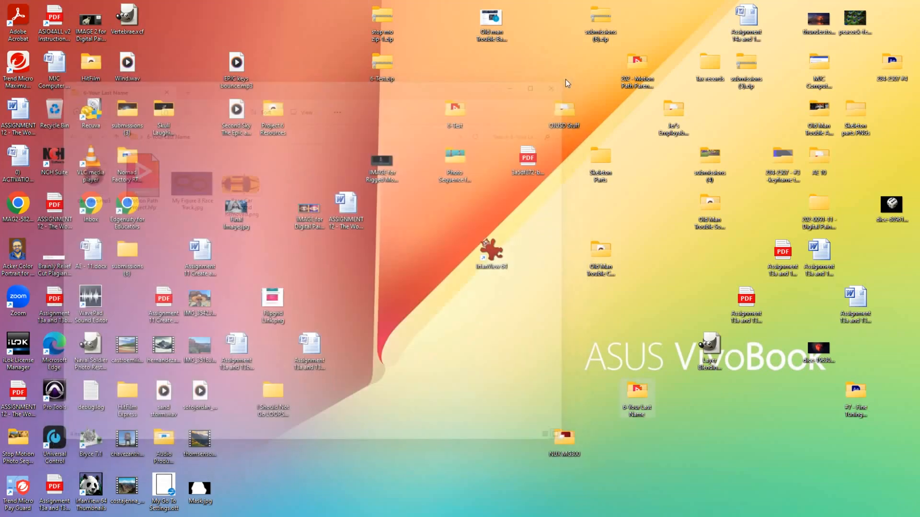
Move the 6-Your Last Name folder to a clear area of the desktop and compress it to a ZIP file.
drag(635, 390, 417, 341)
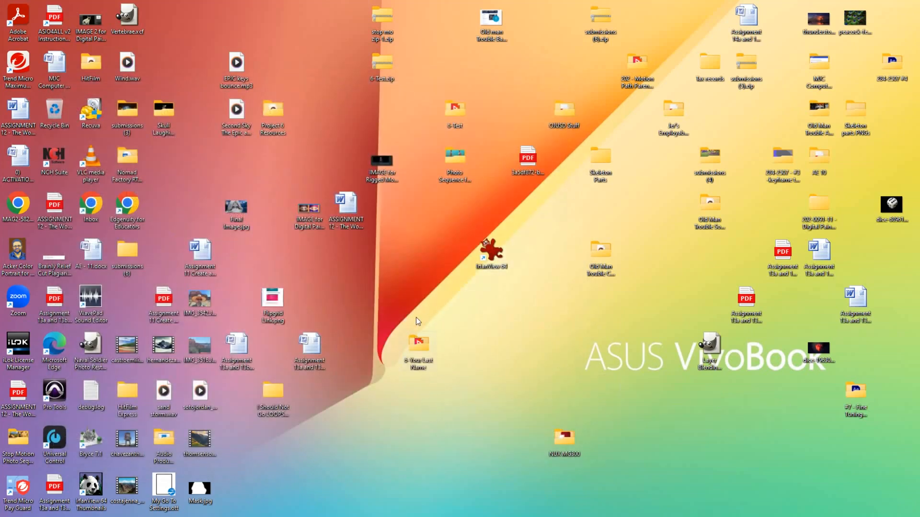
right_click(418, 344)
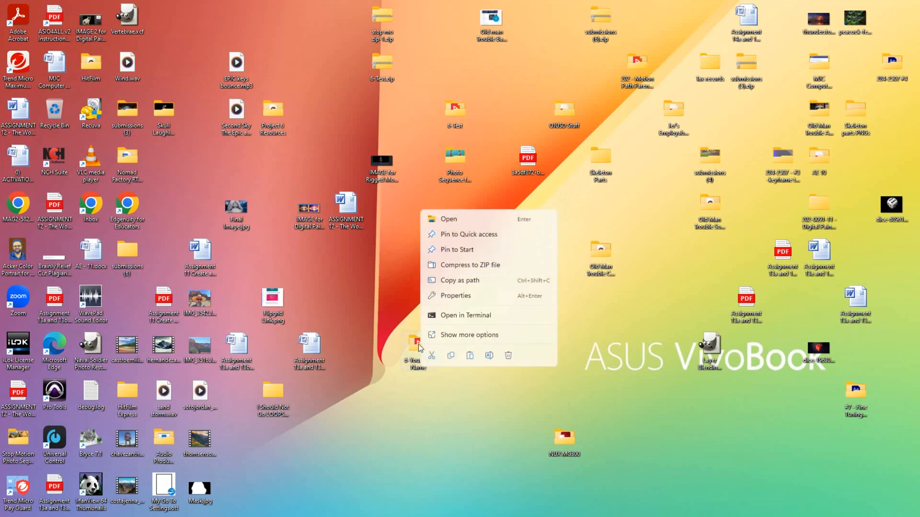
click(452, 266)
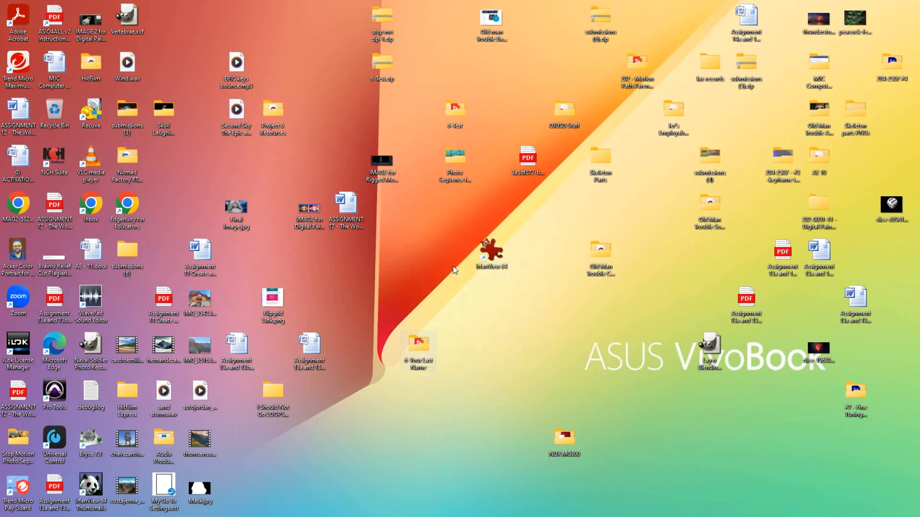
Place 6-Your Last Name.zip beside the 6-Your Last Name folder on the desktop.
drag(127, 299, 507, 344)
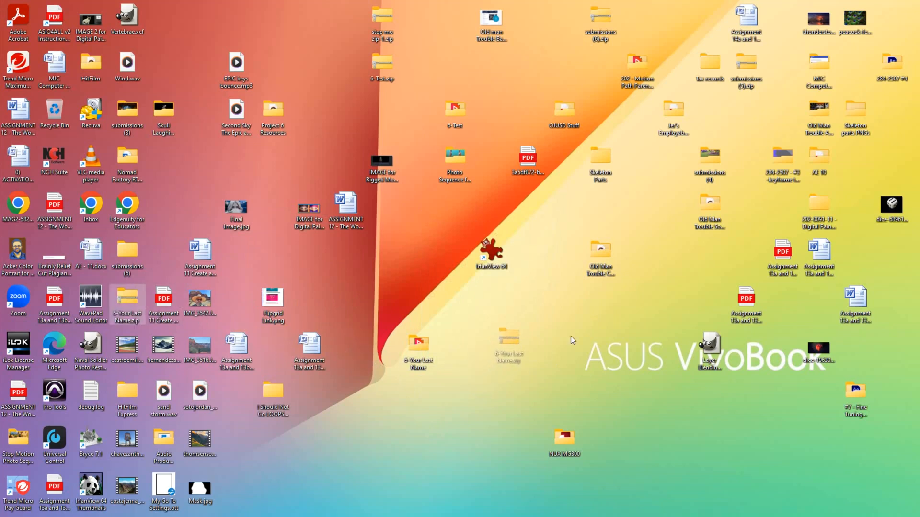
drag(123, 295, 460, 317)
click(462, 295)
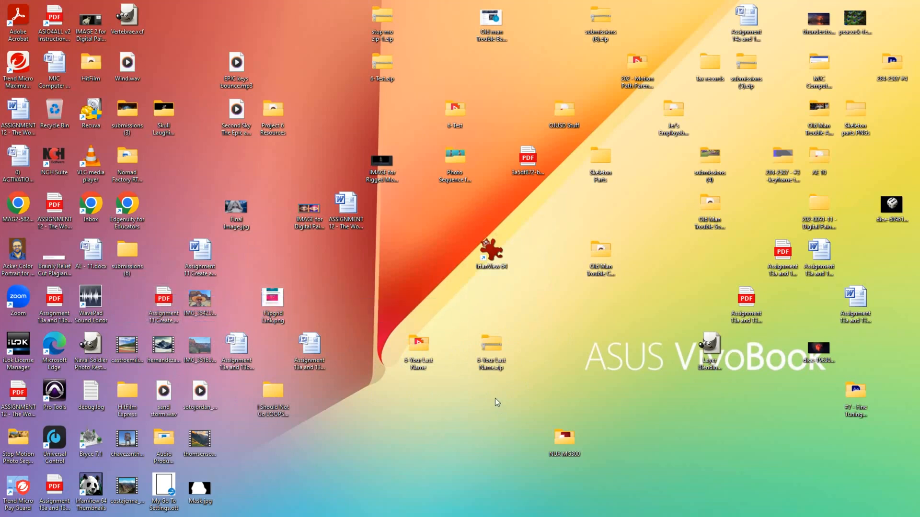